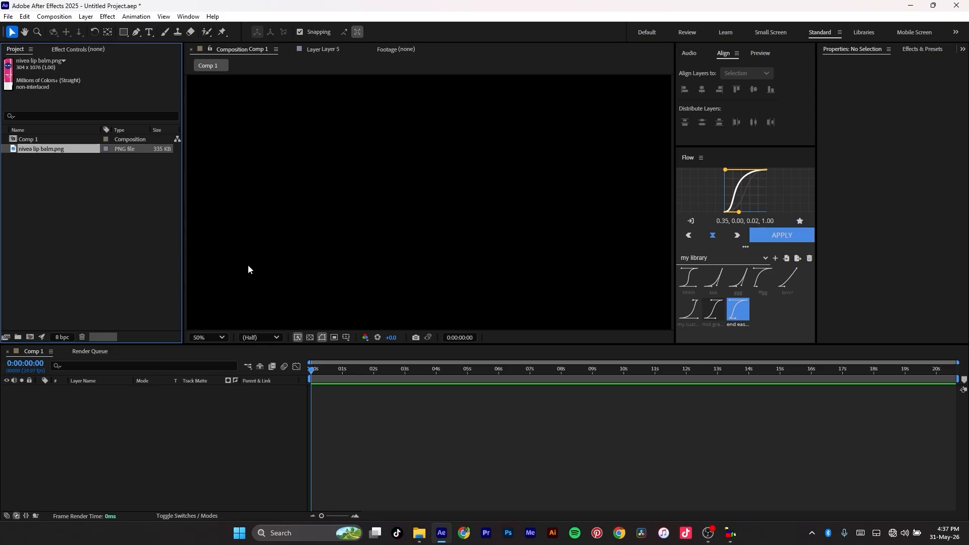
- Create a 1920 x 1080 px solid in Comp 1 with the magenta-red colour EB035A
right_click(157, 461)
mouse_move(221, 332)
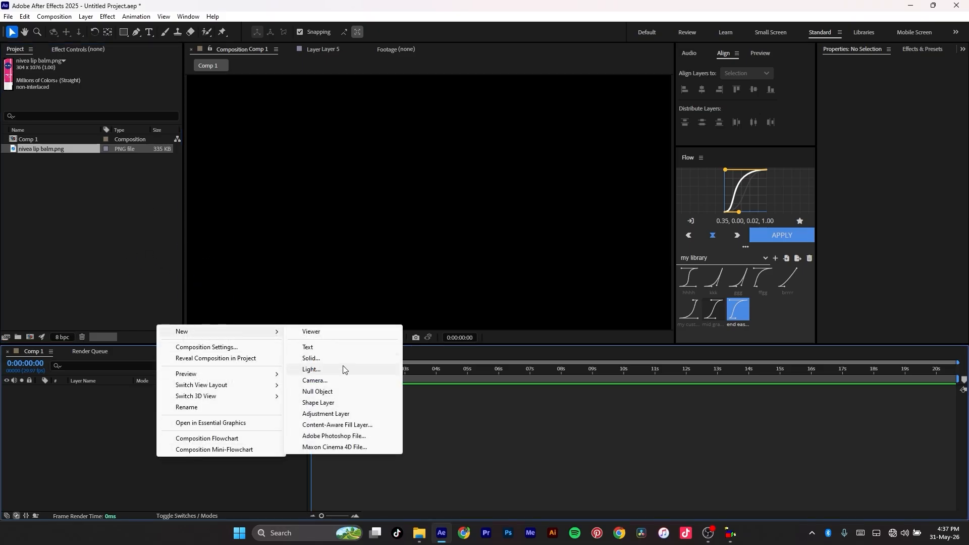
left_click(318, 360)
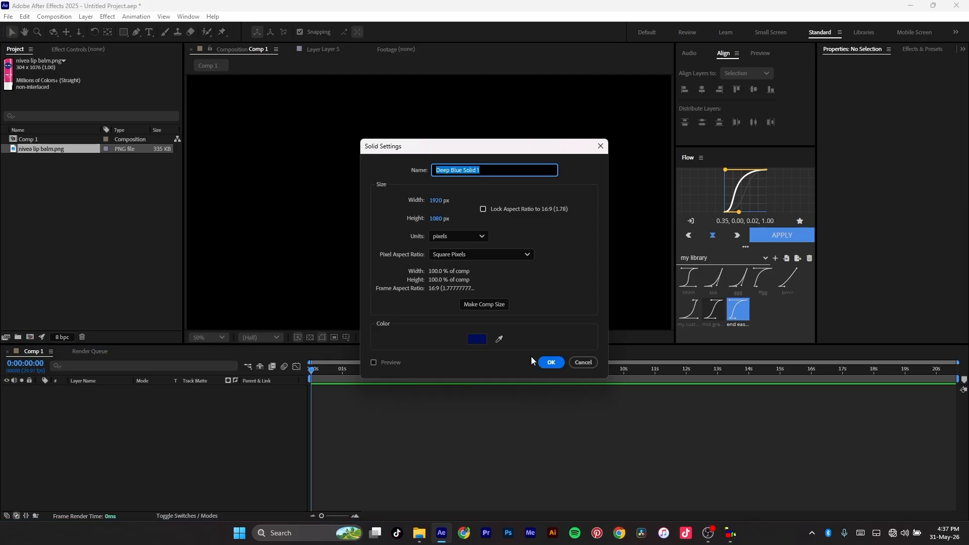
left_click(477, 339)
left_click_drag(509, 227, 496, 211)
left_click(479, 215)
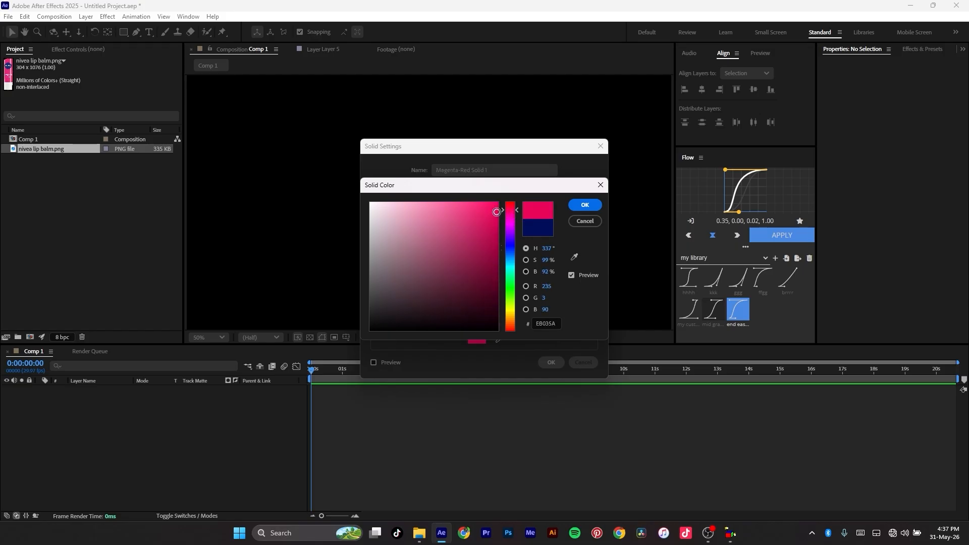
left_click(586, 203)
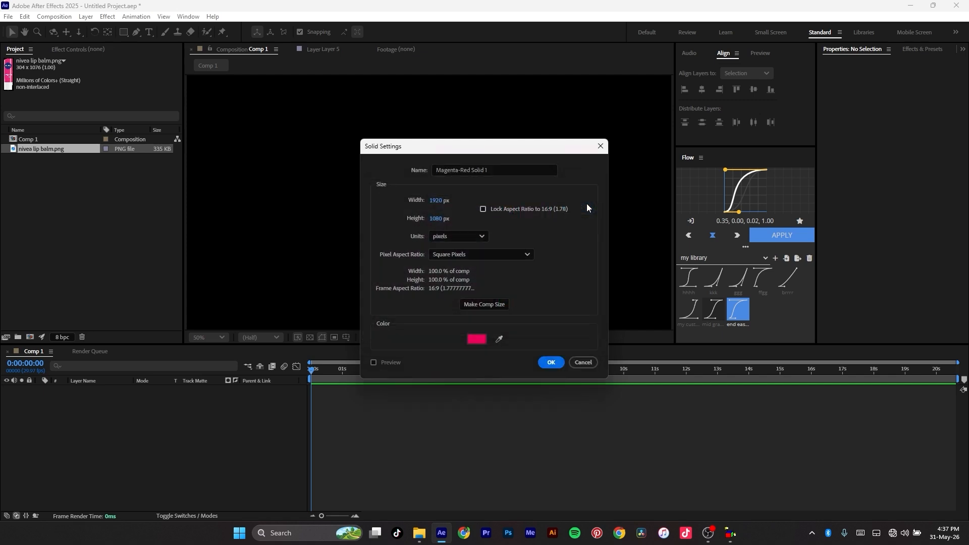
left_click(551, 362)
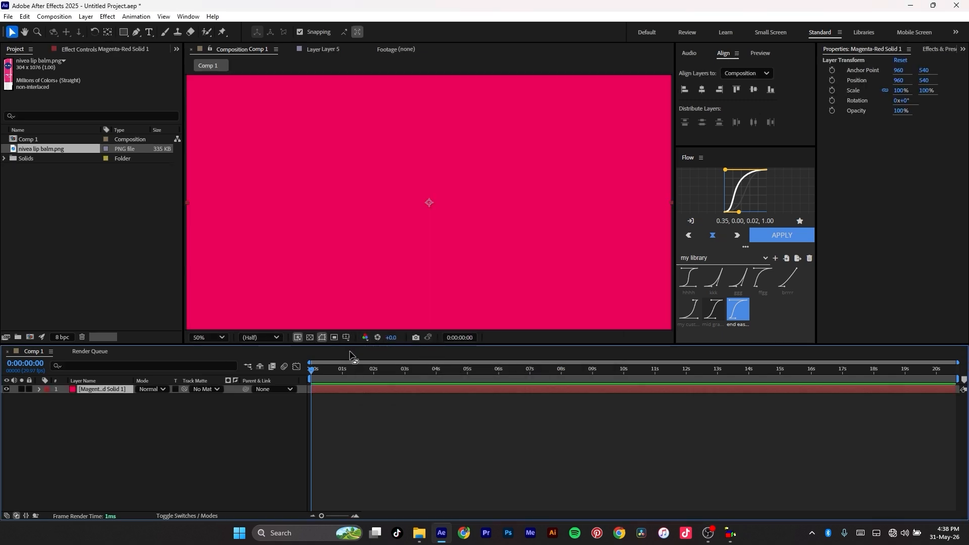
- Add nivea lip balm.png to Comp 1 above the solid and scale it to 47%
left_click_drag(43, 147, 437, 224)
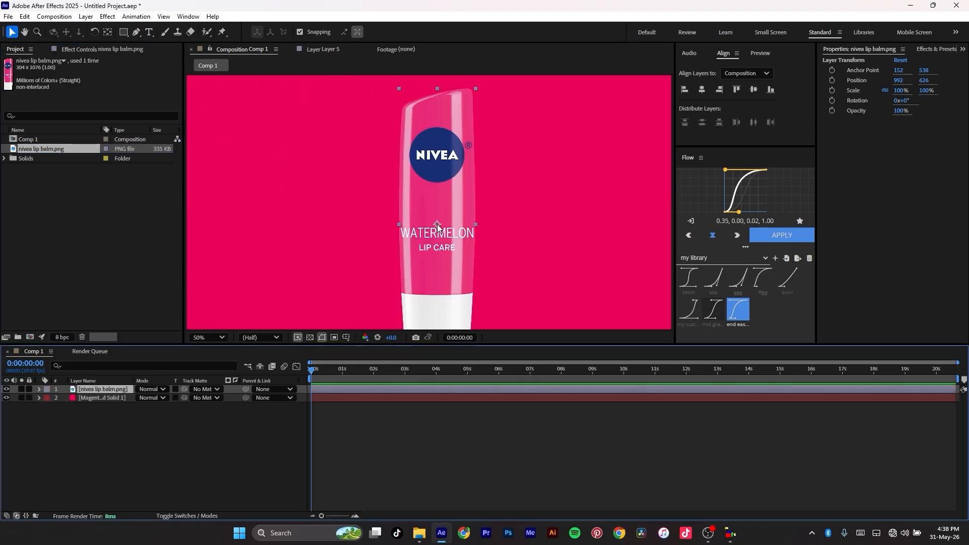
key("s")
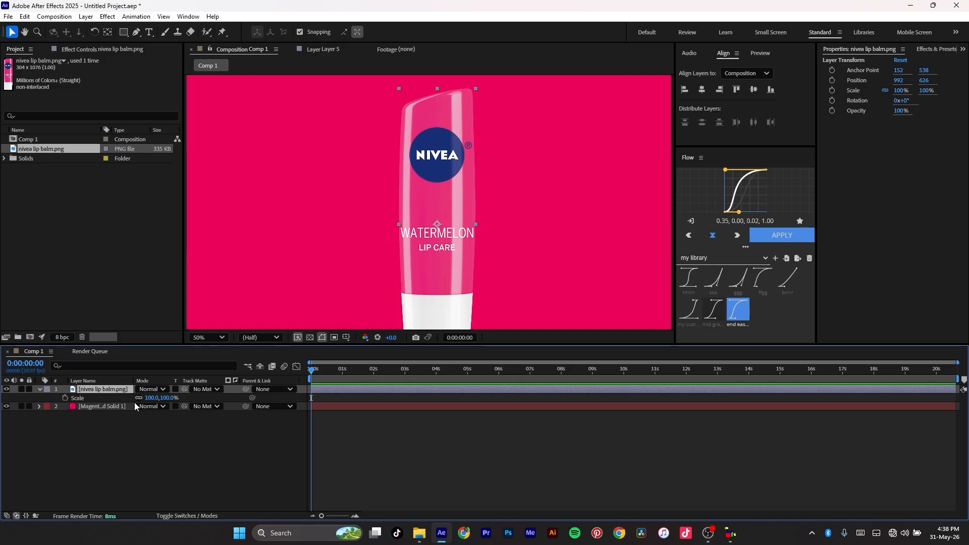
left_click_drag(151, 398, 130, 399)
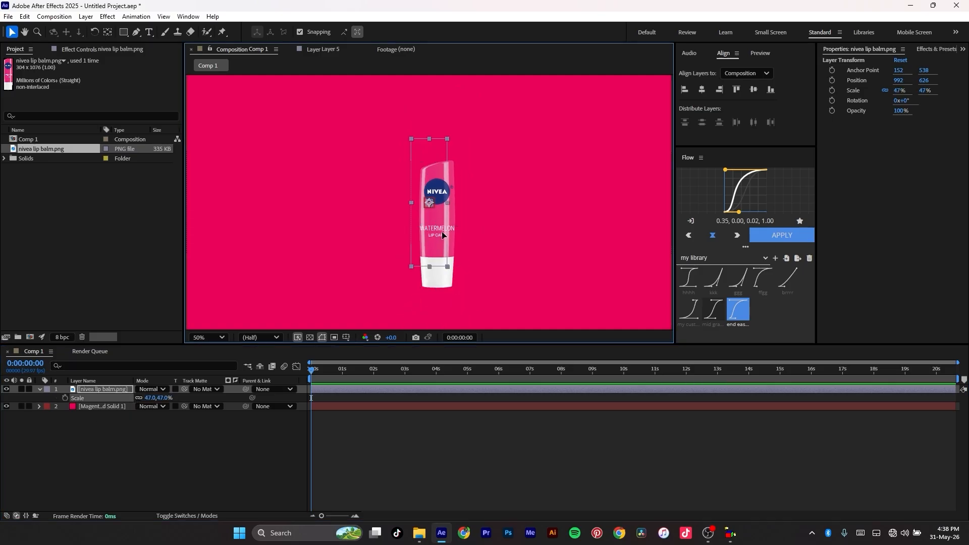
- Centre the lip balm layer horizontally and vertically in the composition
left_click(753, 89)
left_click(701, 89)
left_click(752, 89)
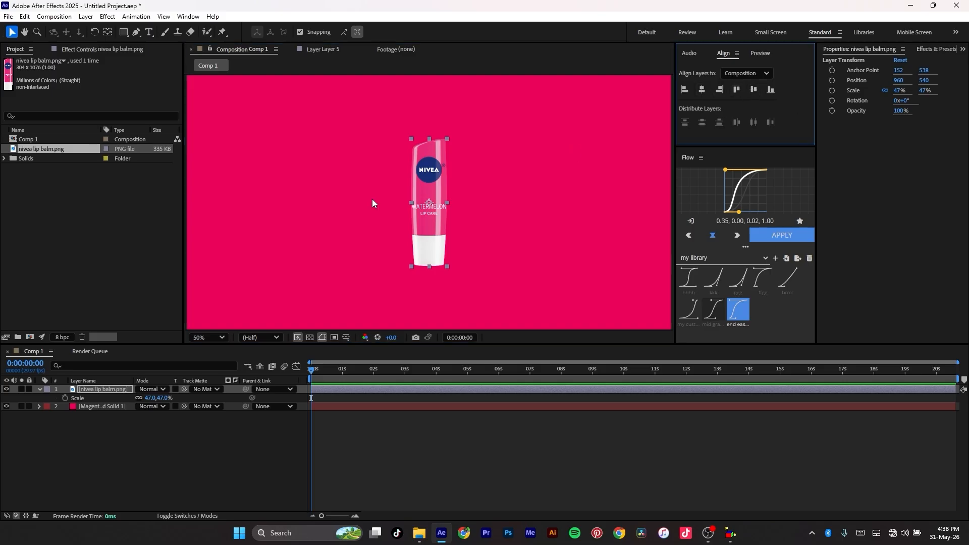
- Recolour the background solid with the light pink sampled from the lip balm tube's highlight
left_click(95, 405)
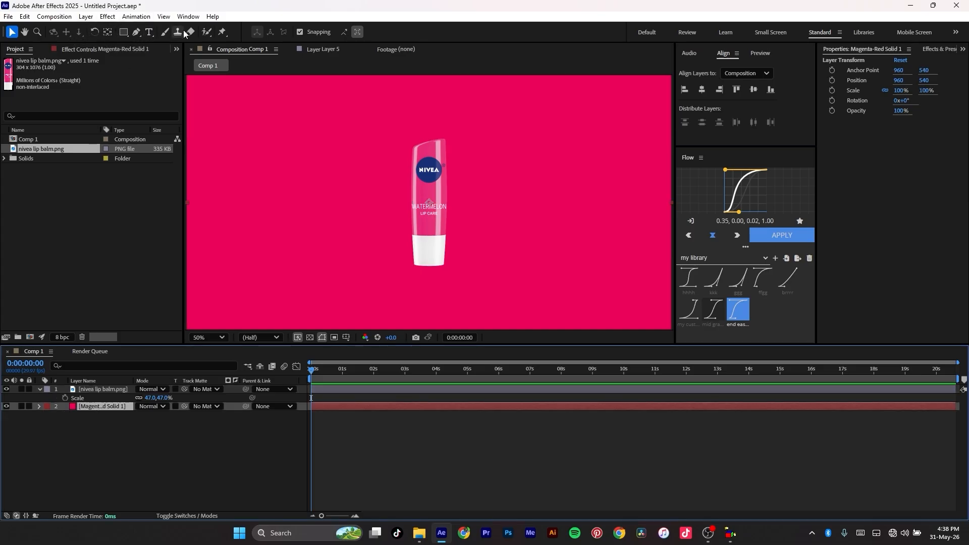
left_click(25, 16)
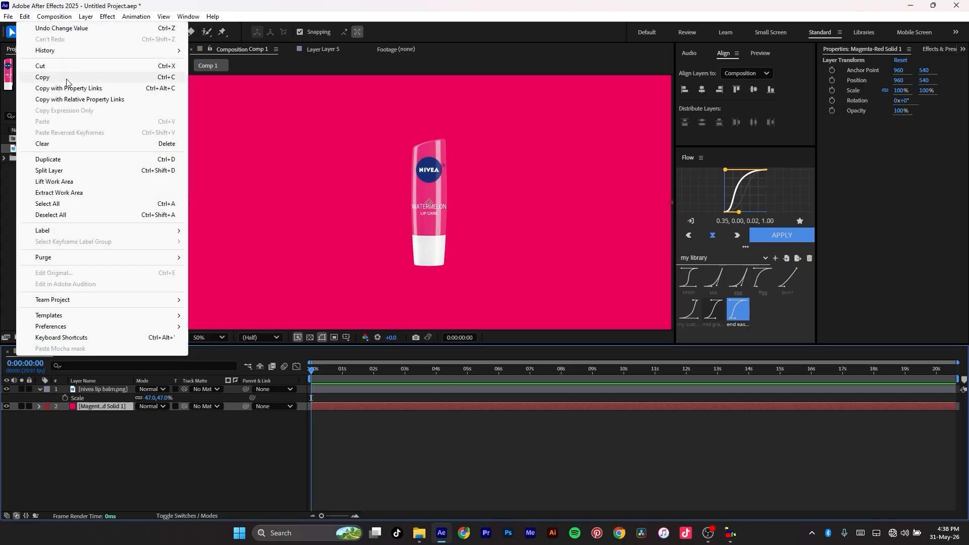
mouse_move(86, 17)
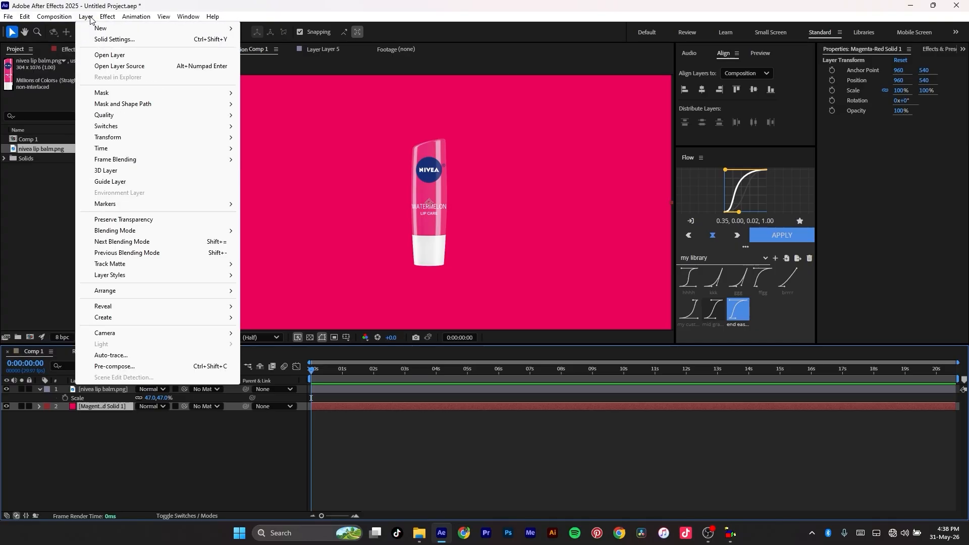
left_click(116, 40)
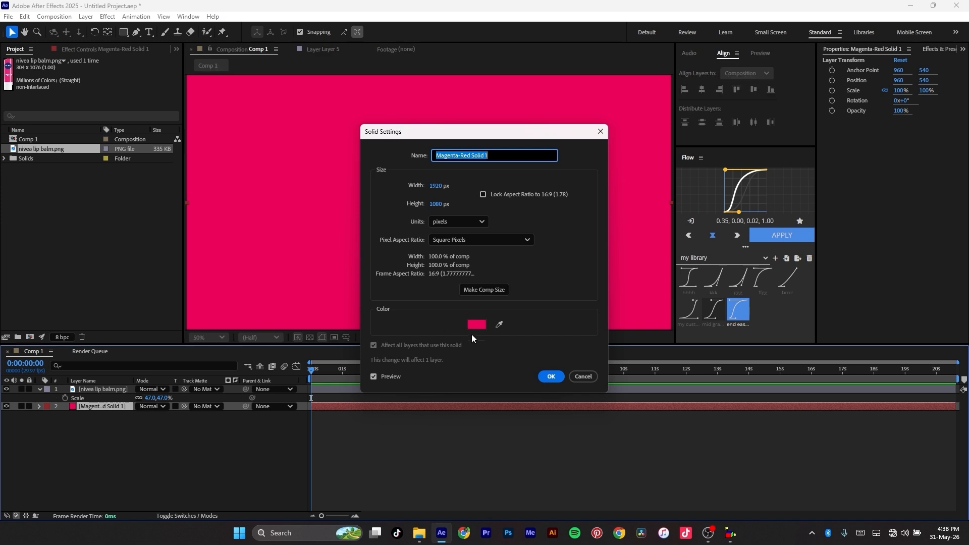
left_click_drag(446, 129, 649, 119)
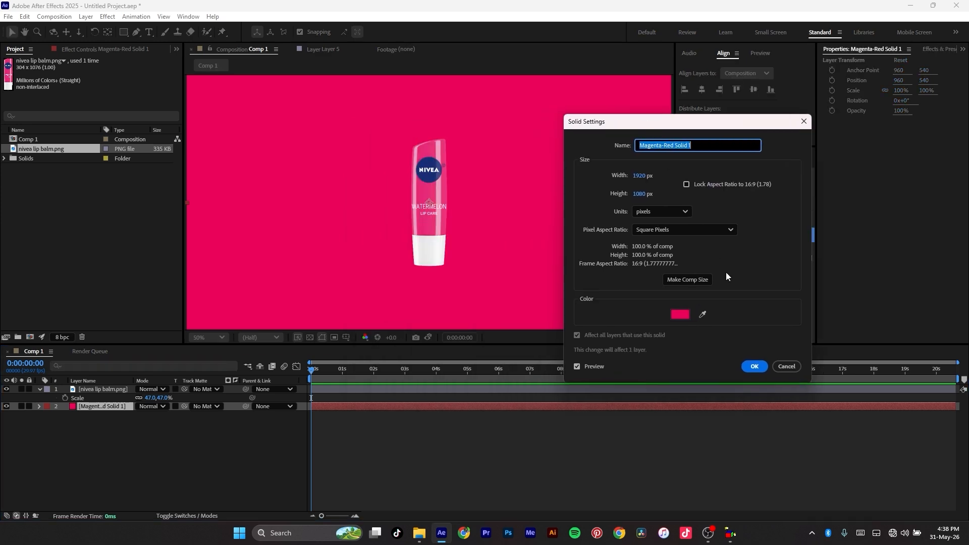
left_click(703, 314)
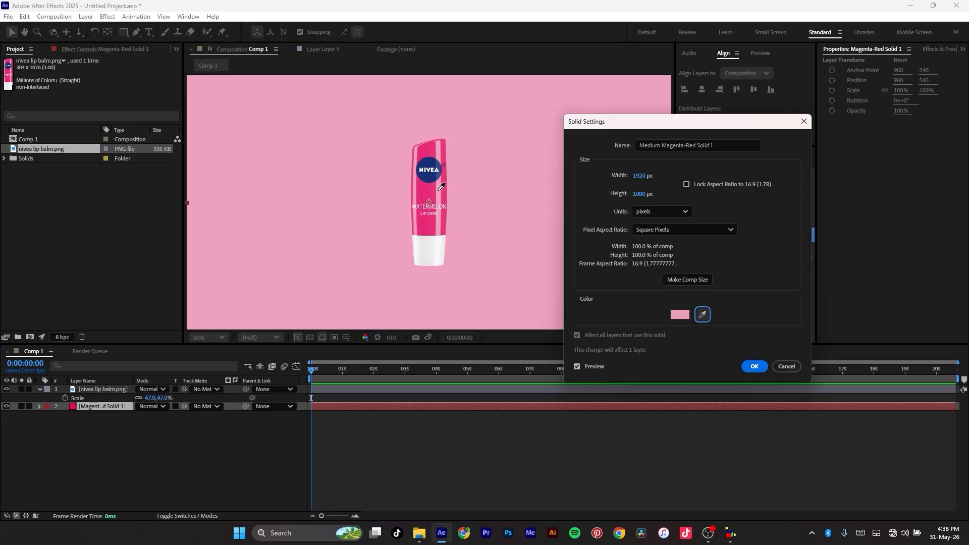
left_click(439, 190)
left_click(753, 367)
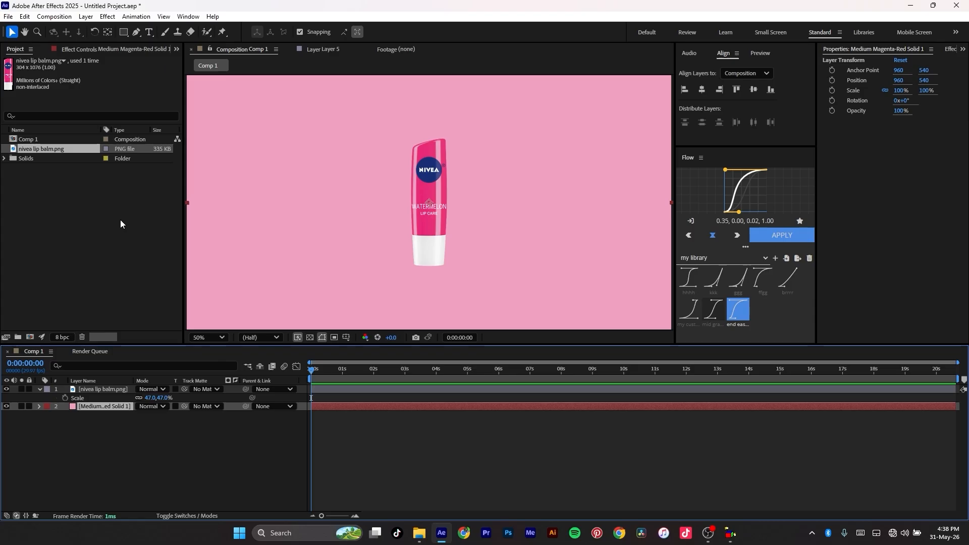
right_click(106, 436)
mouse_move(181, 311)
left_click(266, 339)
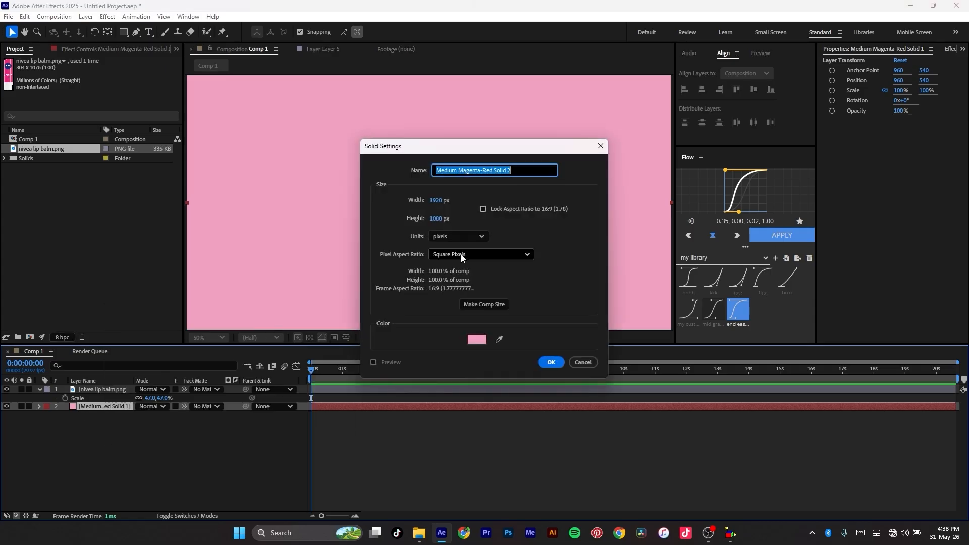
left_click(582, 362)
- Import circles.ai from the Downloads folder as a composition with footage dimensions at Document Size
right_click(34, 236)
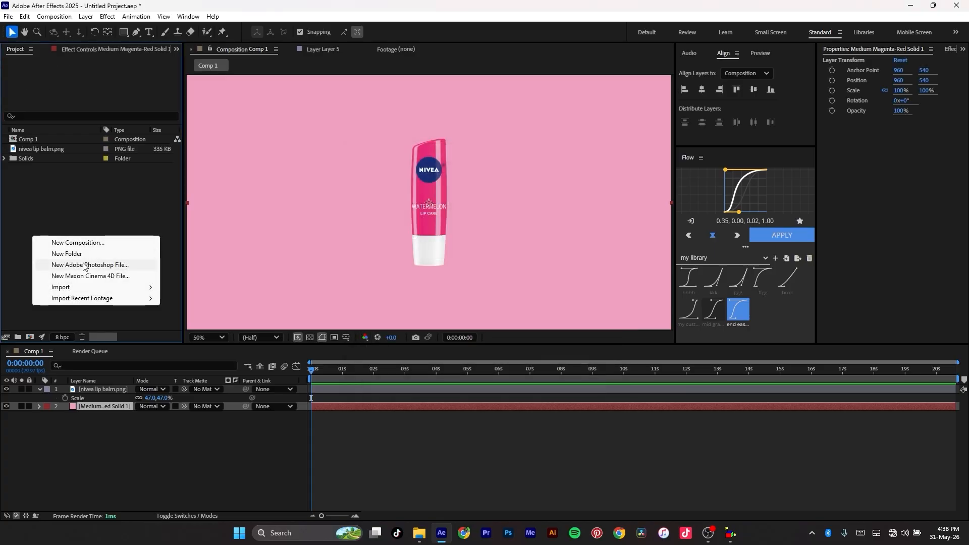
mouse_move(145, 285)
left_click(192, 285)
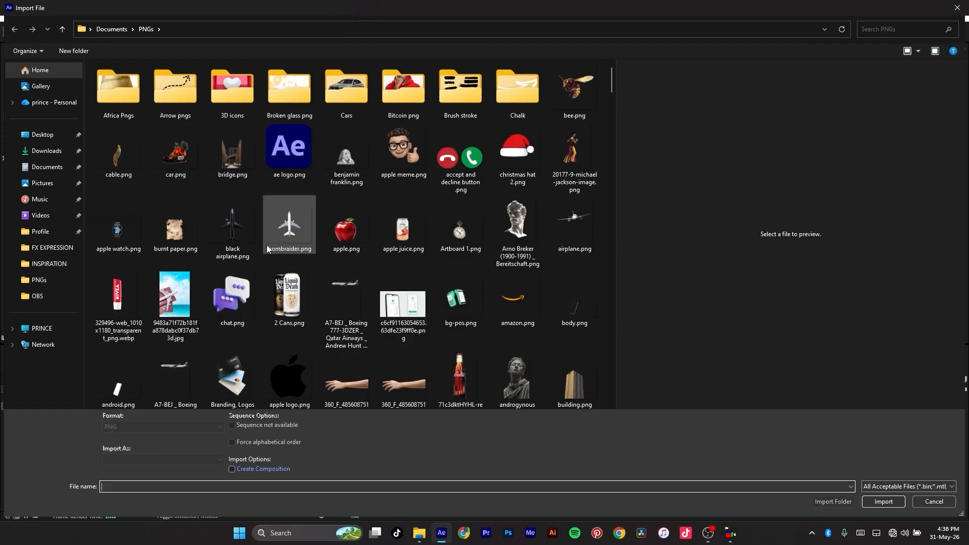
left_click(47, 150)
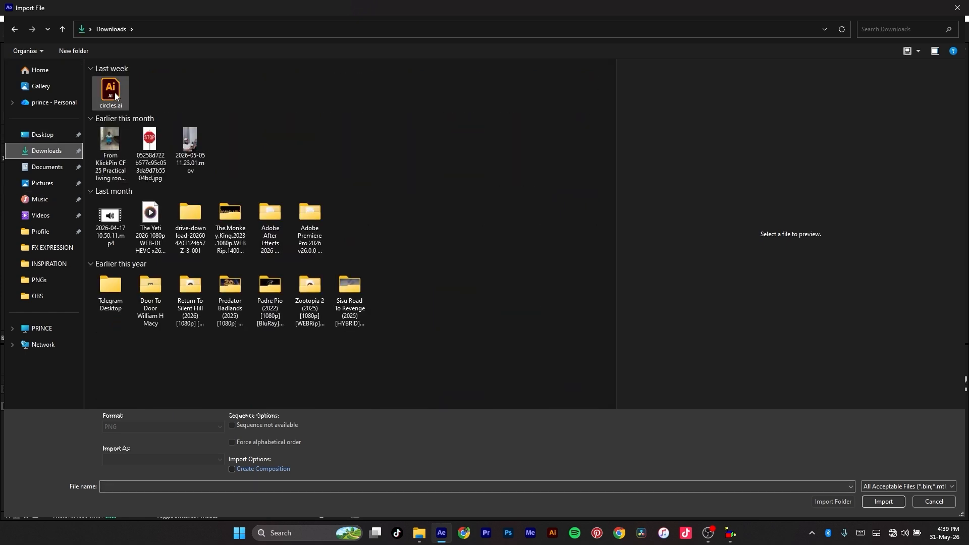
left_click(114, 92)
double_click(114, 92)
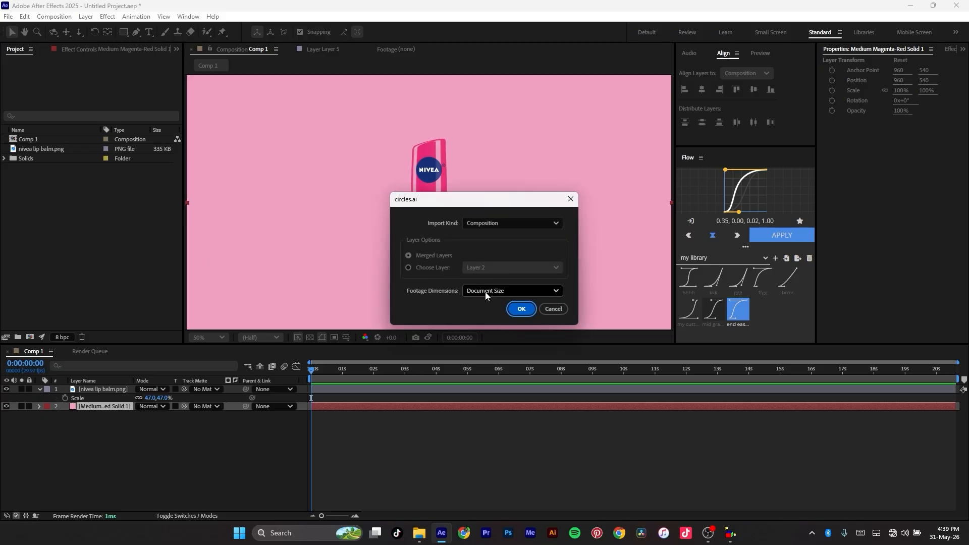
left_click(494, 224)
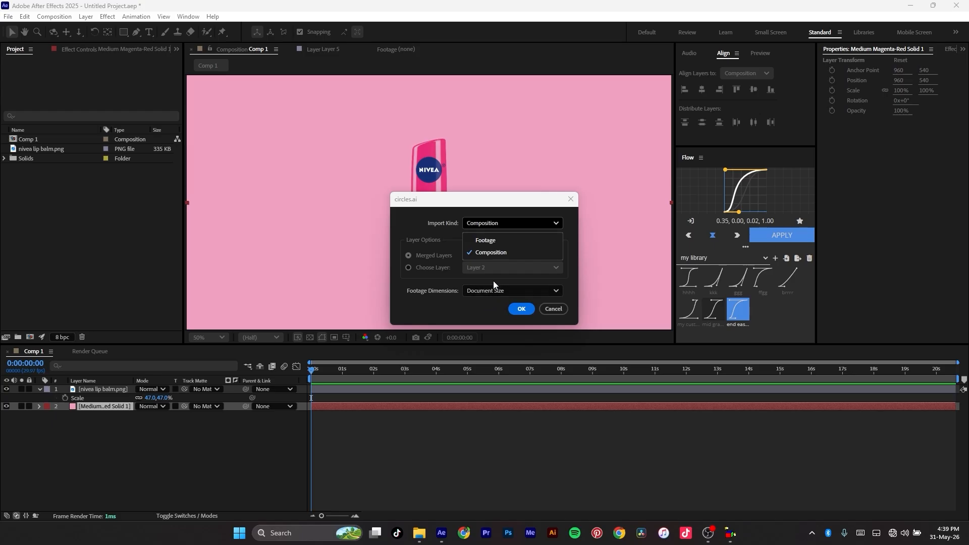
left_click(462, 312)
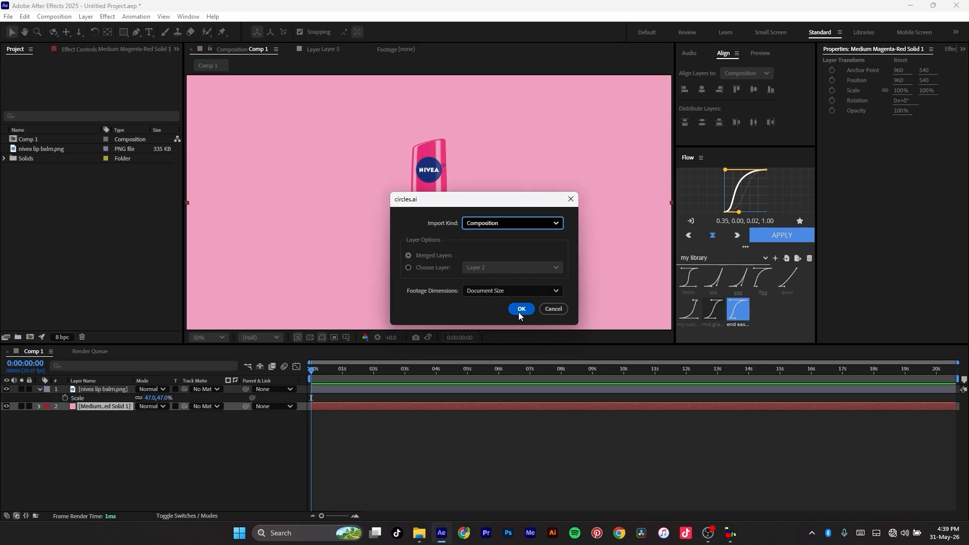
left_click(520, 309)
- Add the circles composition below the solid in Comp 1 and copy its six layers into Comp 1
left_click_drag(37, 139, 108, 424)
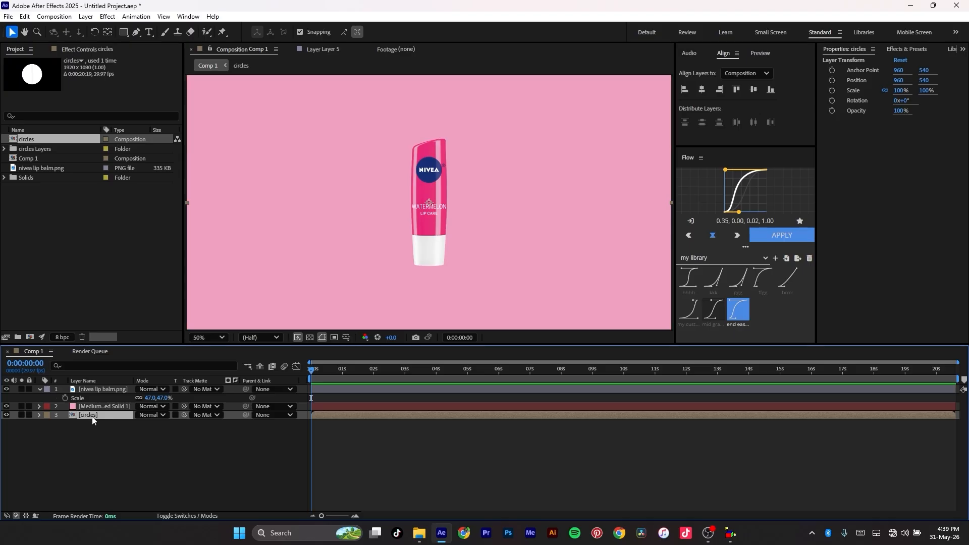
double_click(92, 416)
left_click_drag(98, 447, 81, 386)
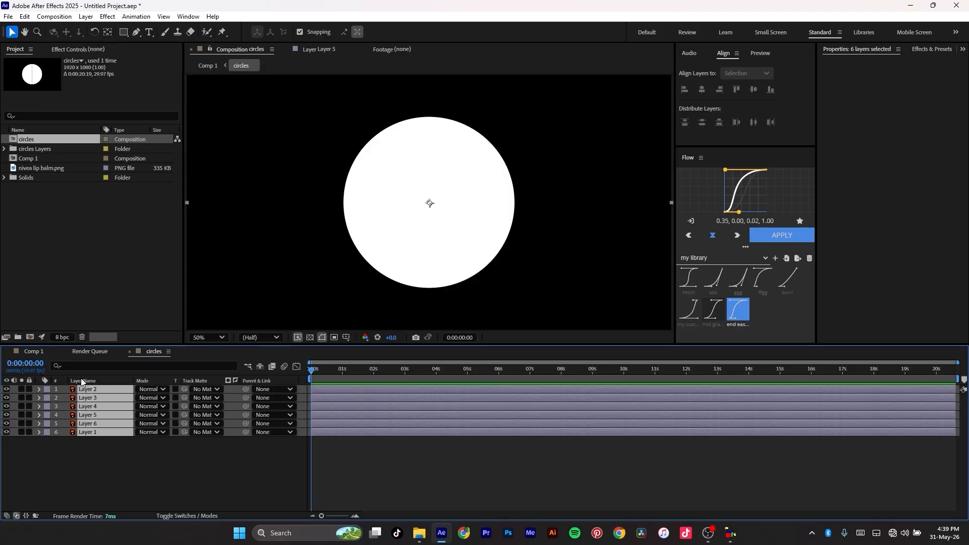
left_click(30, 350)
left_click(100, 440)
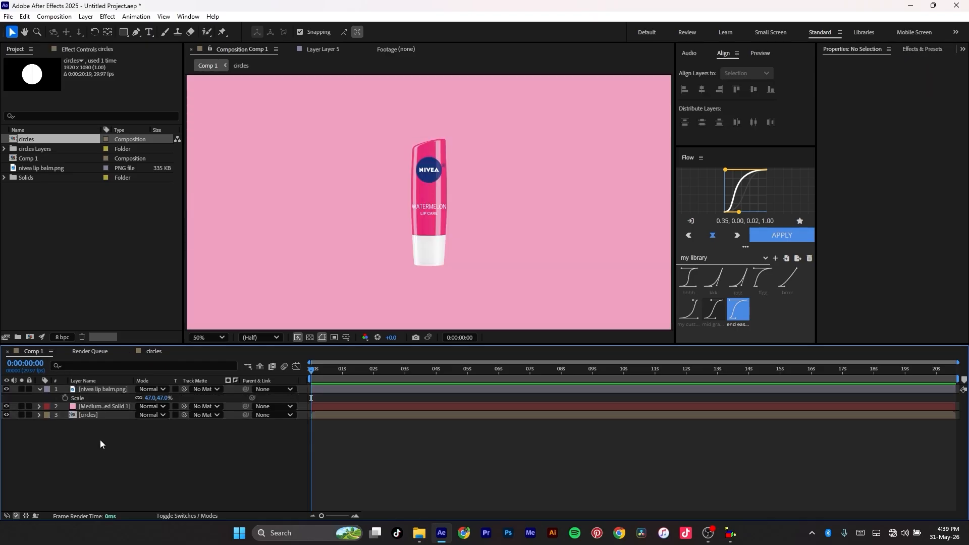
key("ctrl+v")
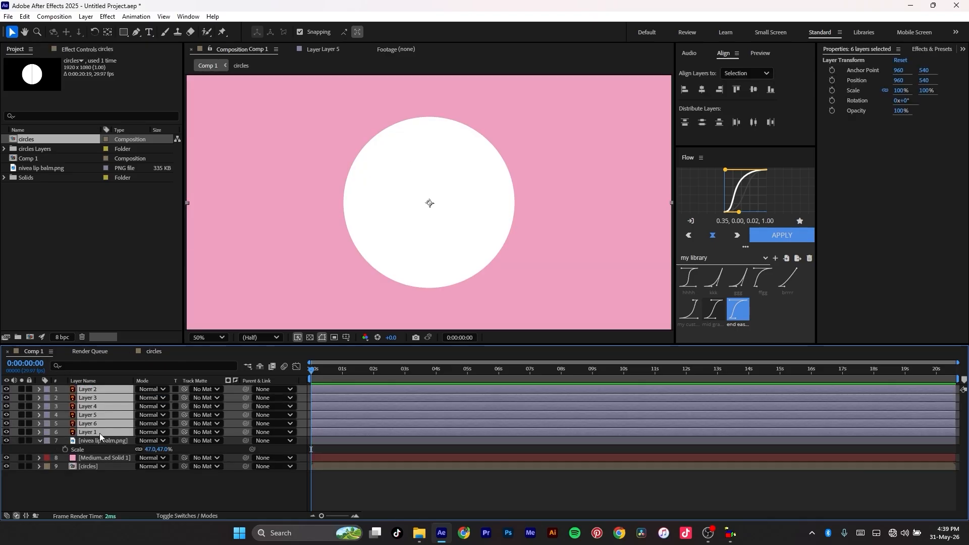
- Delete the nested circles composition layer and move the six pasted layers between the lip balm and the solid
left_click(93, 465)
key("Delete")
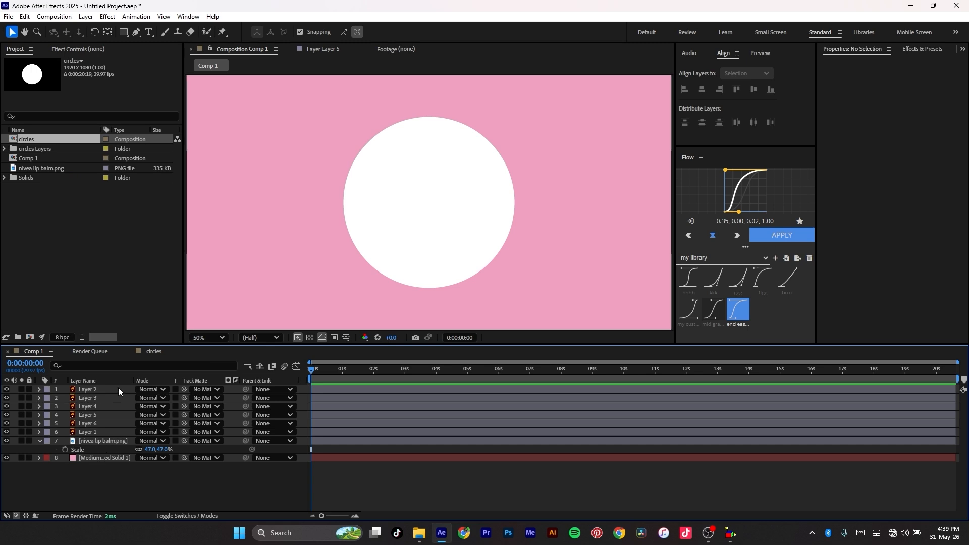
left_click(99, 388)
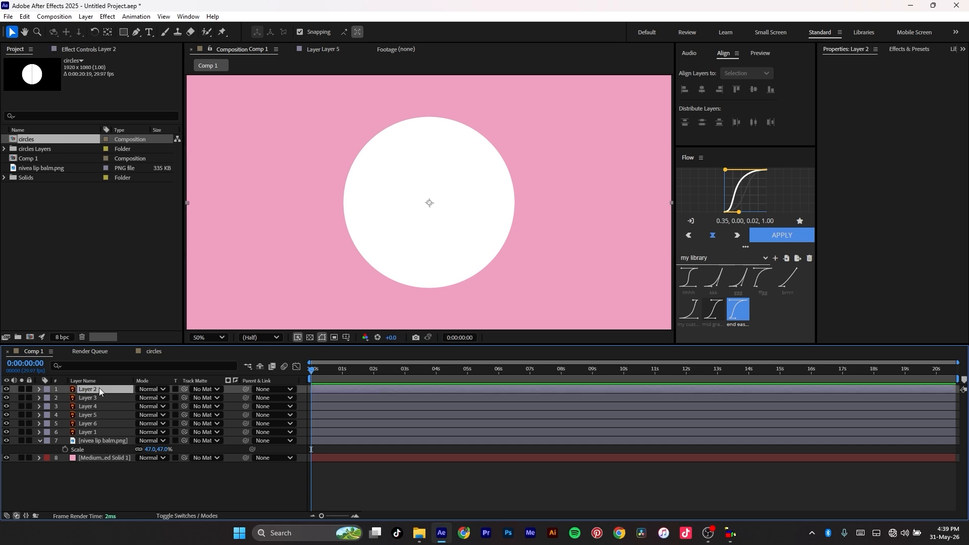
left_click(97, 432, "shift")
left_click_drag(106, 387, 102, 453)
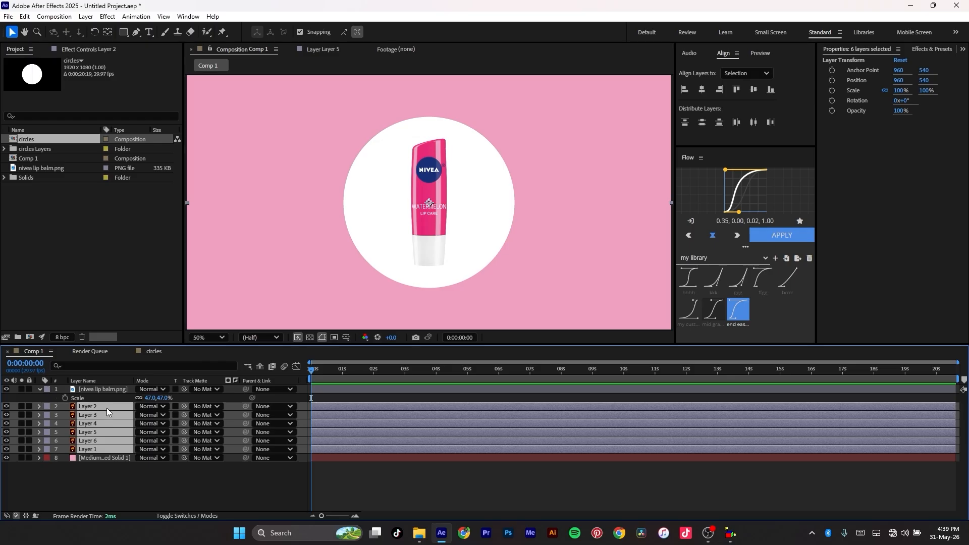
left_click(101, 477)
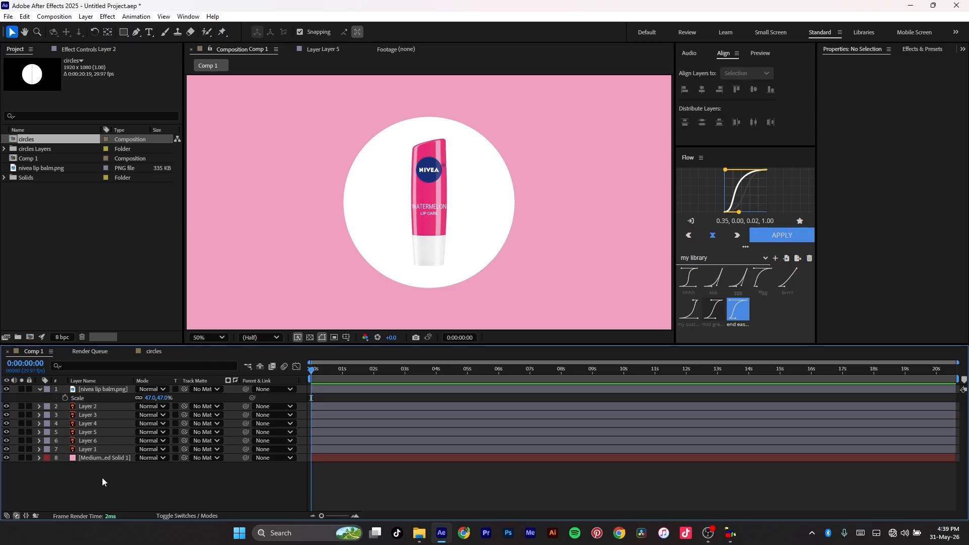
- Apply a Fill effect to Layer 2 and set its colour to a medium purple
left_click(94, 406)
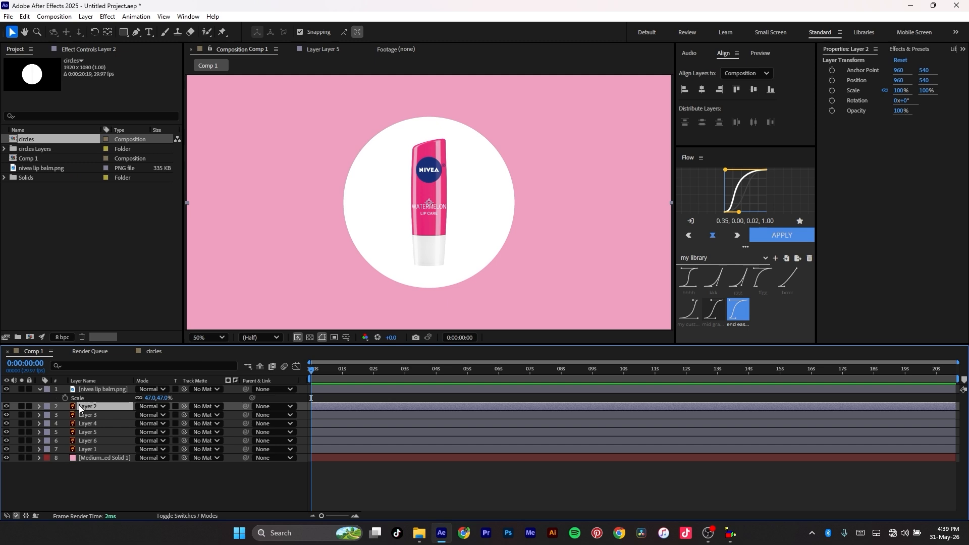
key("ctrl+space")
type("fill")
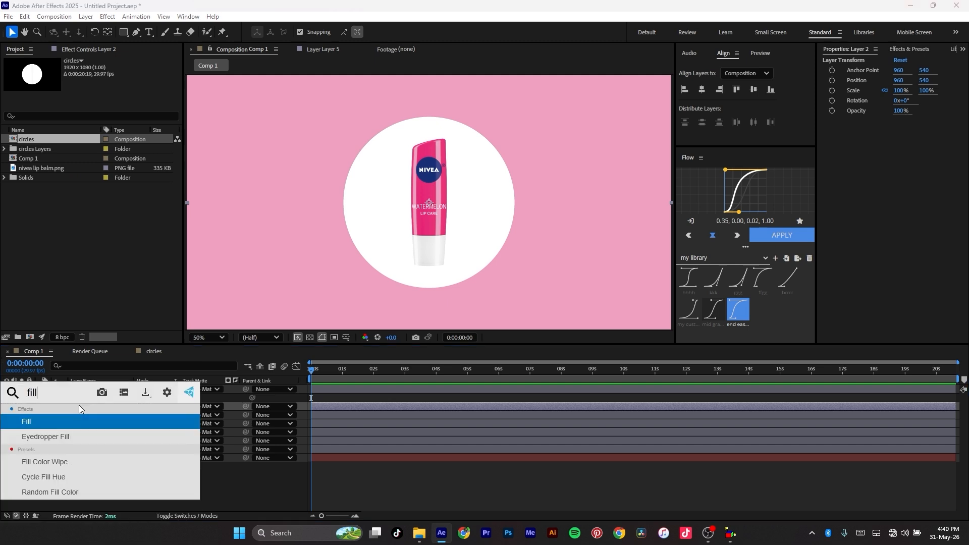
key("Return")
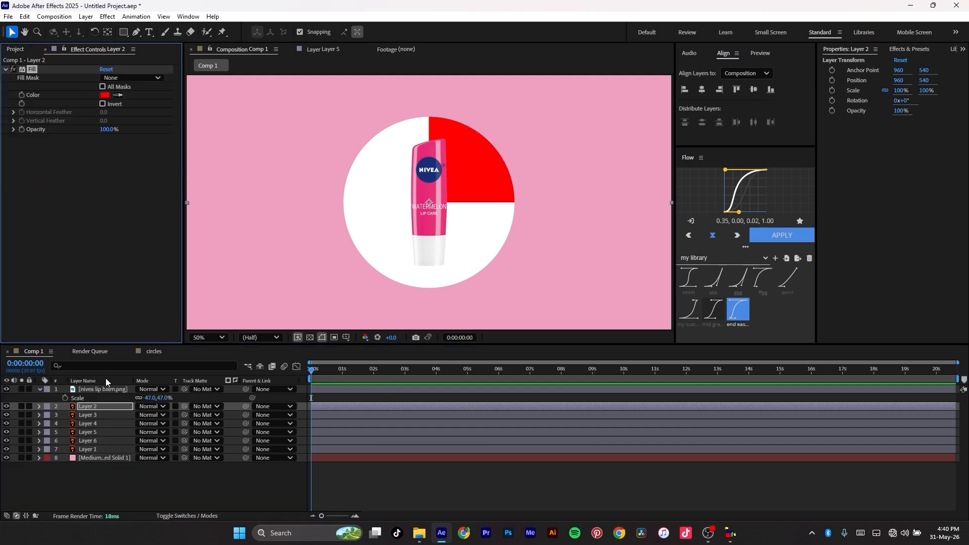
left_click(105, 95)
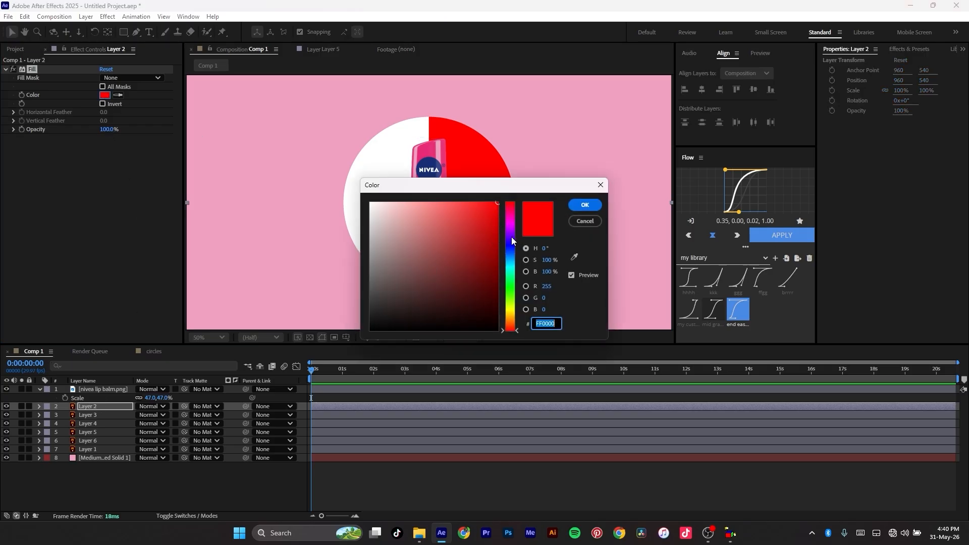
left_click(509, 225)
left_click_drag(479, 226, 471, 254)
left_click(586, 207)
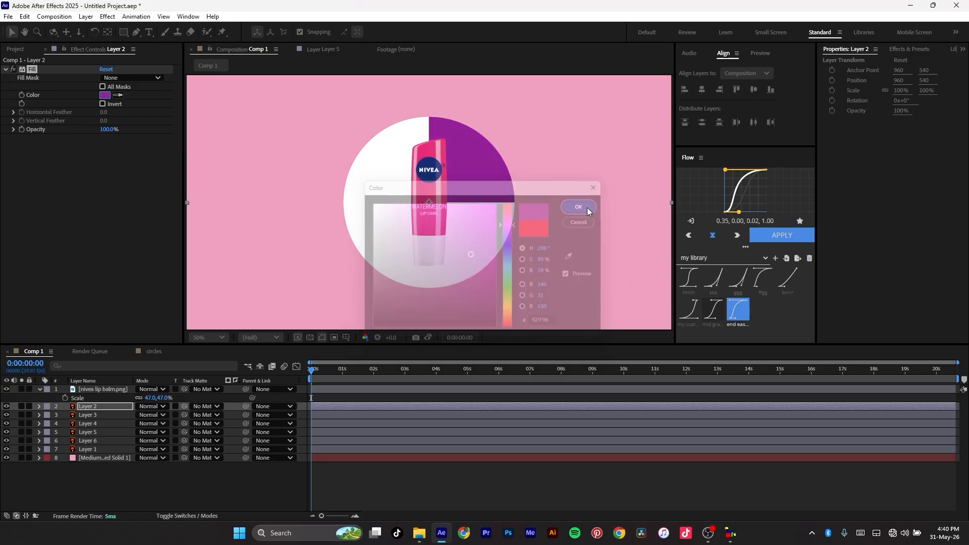
- Apply a Fill effect to Layer 3 and set its colour to the bright pink EB3A9E
left_click(94, 414)
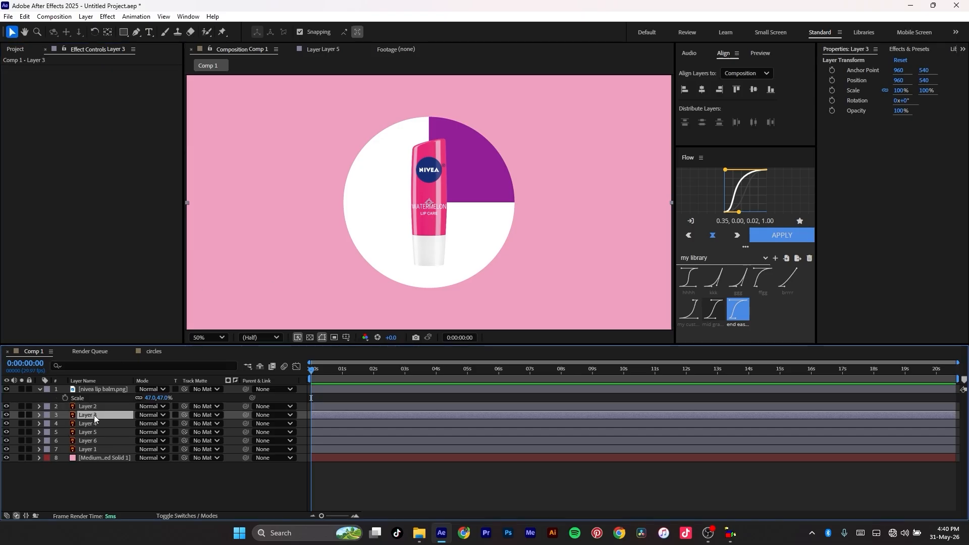
key("ctrl+space")
type("fi")
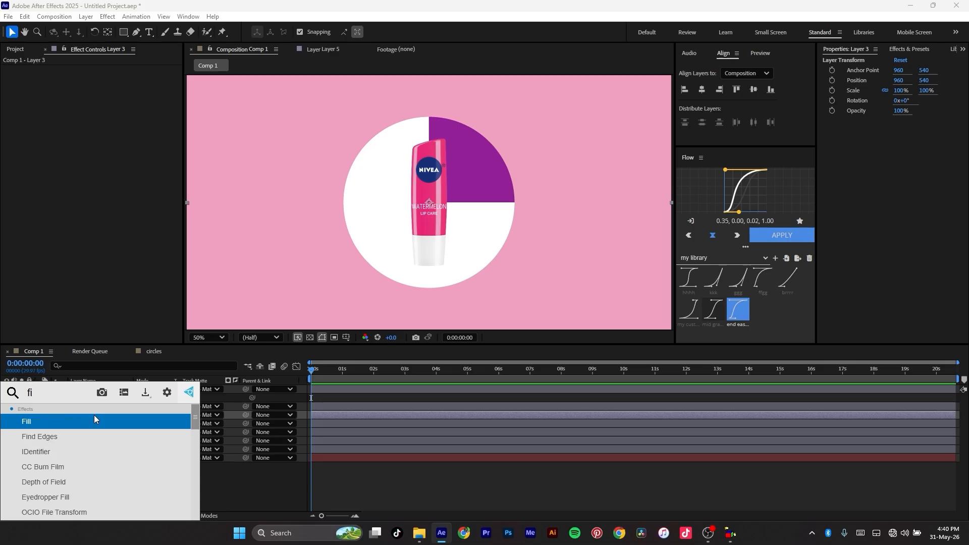
key("Return")
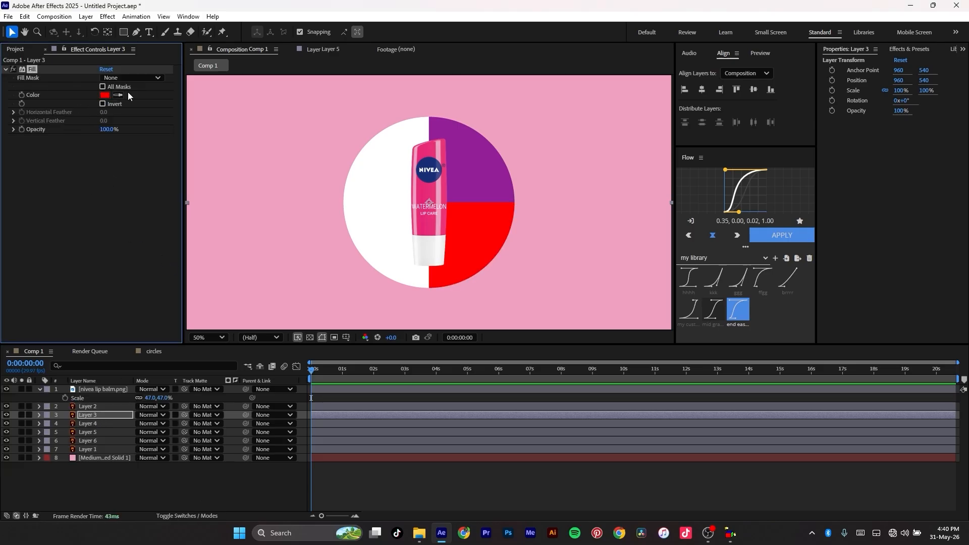
left_click(105, 95)
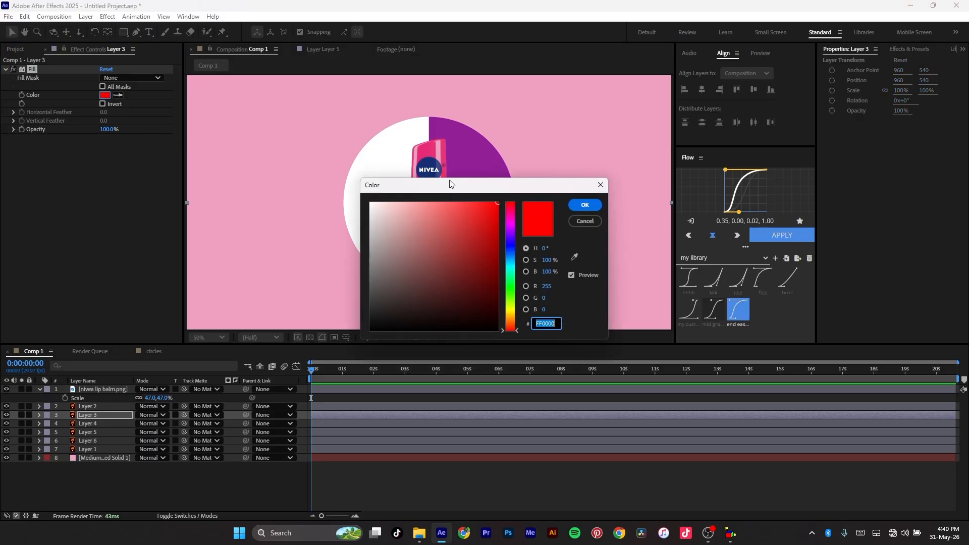
left_click_drag(450, 184, 728, 177)
left_click_drag(788, 237, 791, 320)
left_click_drag(763, 248, 742, 212)
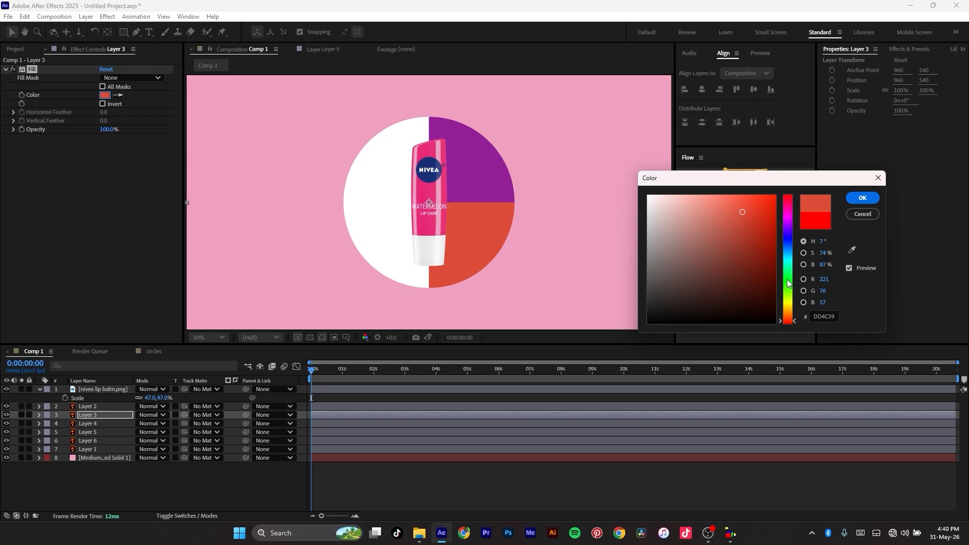
mouse_move(789, 267)
left_mouse_down()
mouse_move(791, 317)
mouse_move(782, 204)
mouse_move(761, 211)
mouse_move(769, 225)
mouse_move(750, 225)
mouse_move(711, 200)
mouse_move(743, 205)
left_mouse_up()
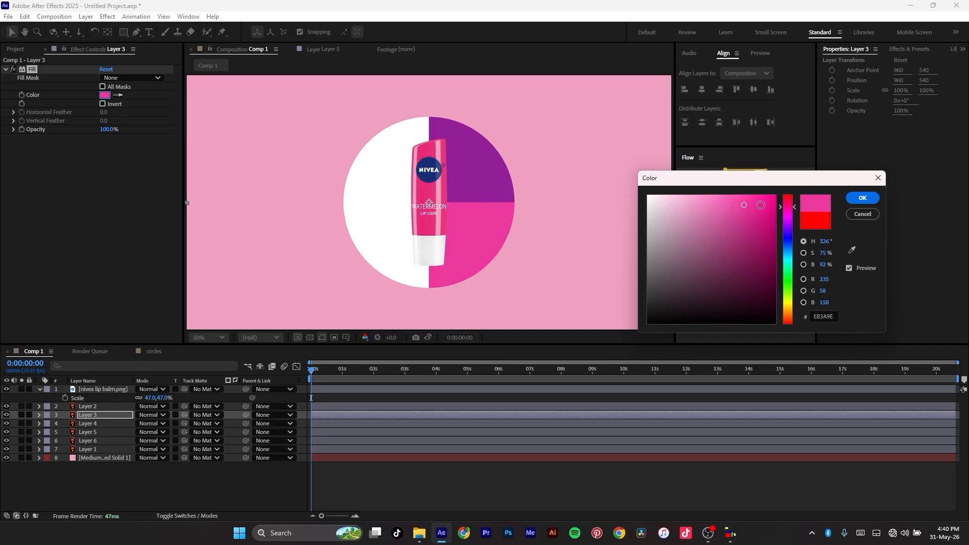
left_click(854, 198)
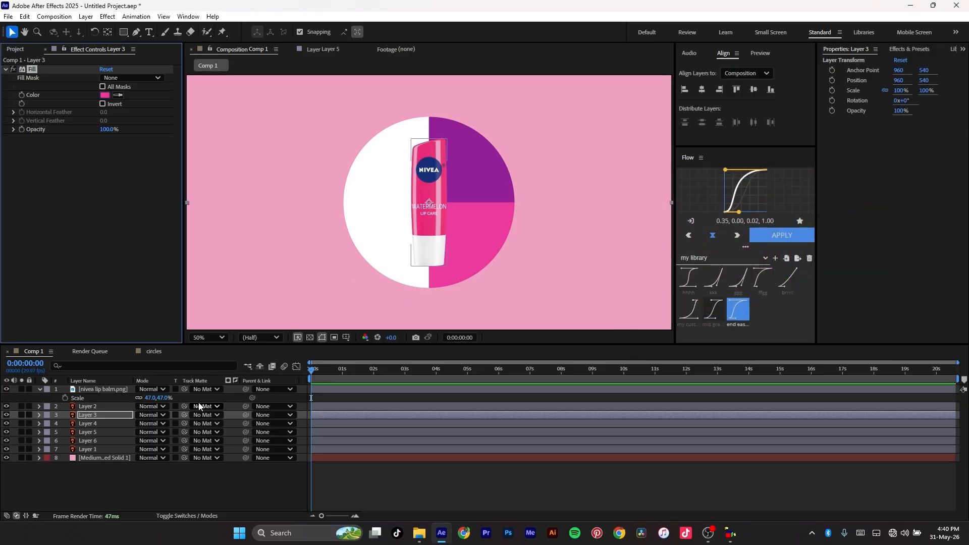
- Apply a Fill effect to Layer 4 and set its colour to the coral red F85959
left_click(92, 422)
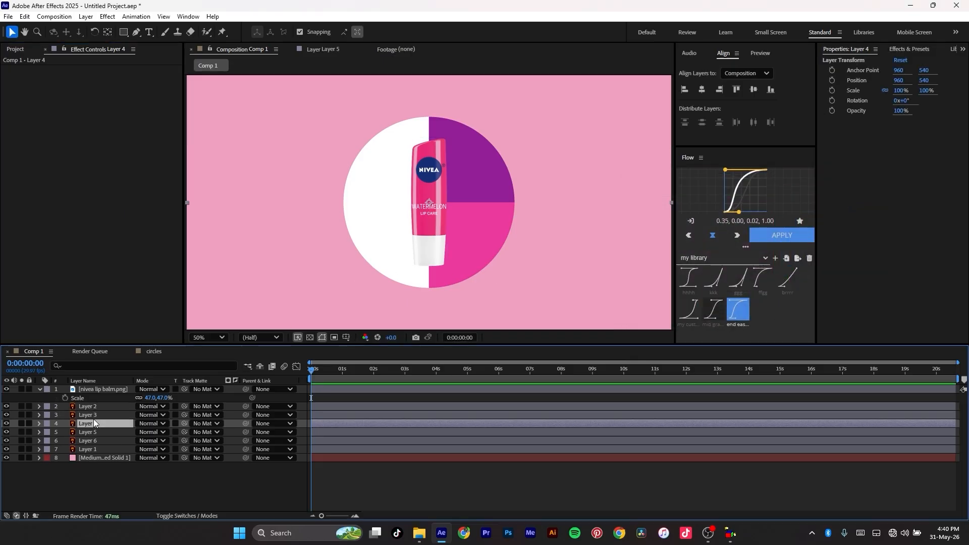
key("ctrl+space")
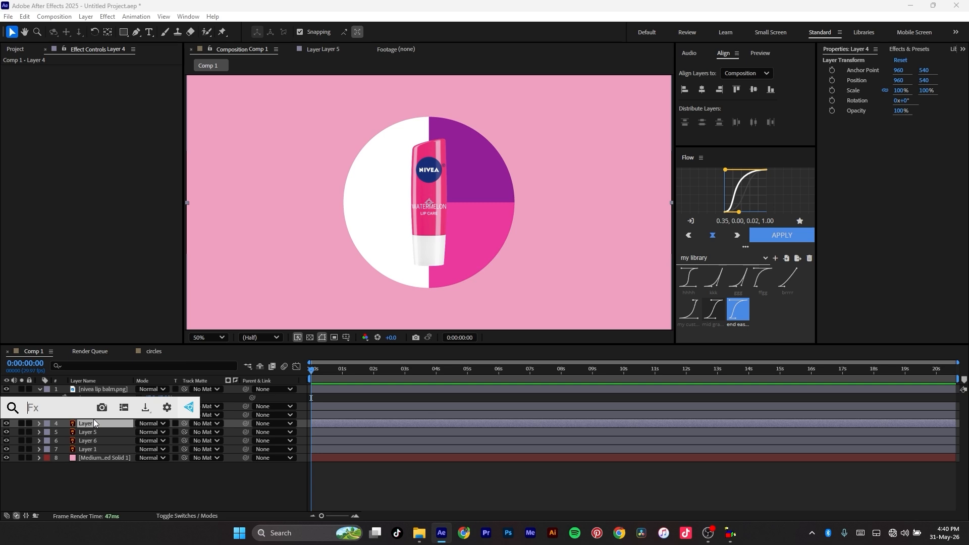
type("fill")
key("Return")
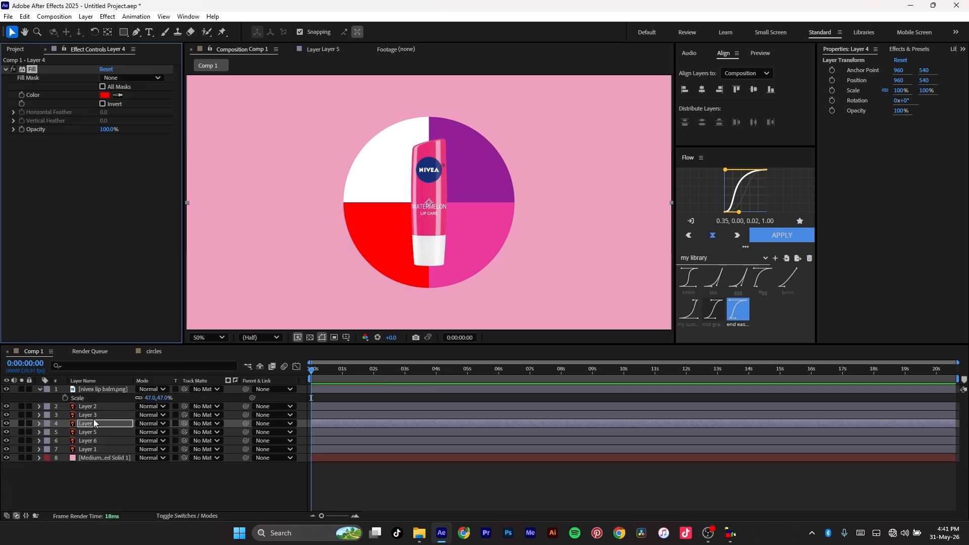
left_click(105, 95)
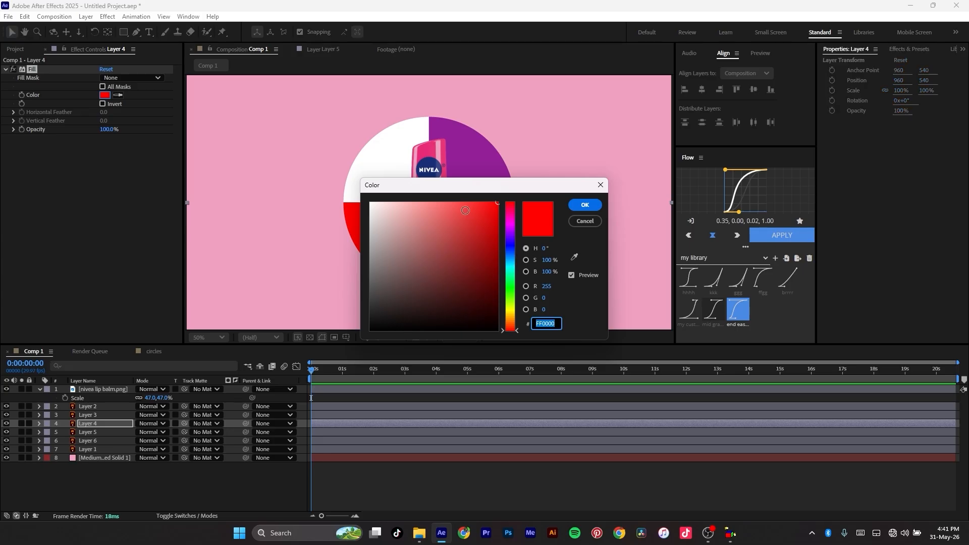
left_click(452, 205)
left_click_drag(463, 191, 663, 208)
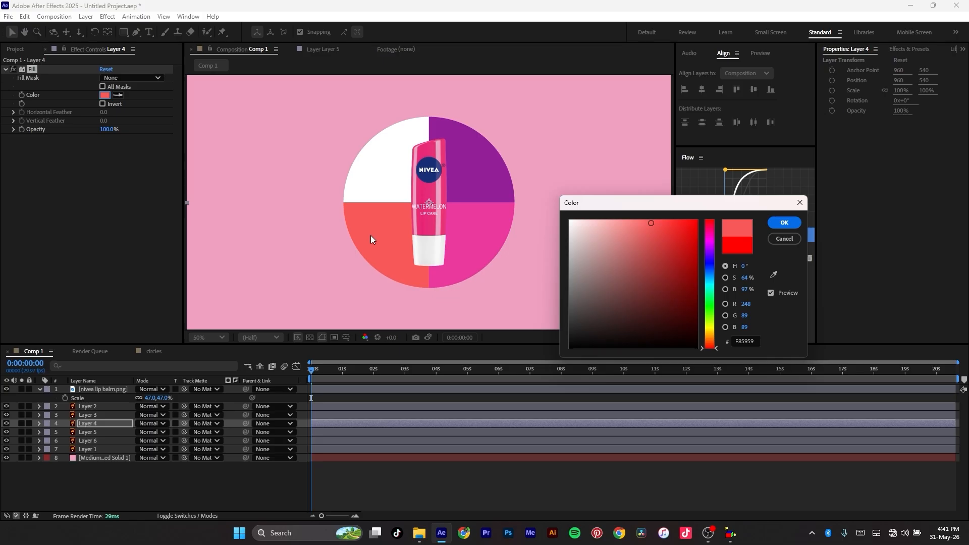
left_click(784, 223)
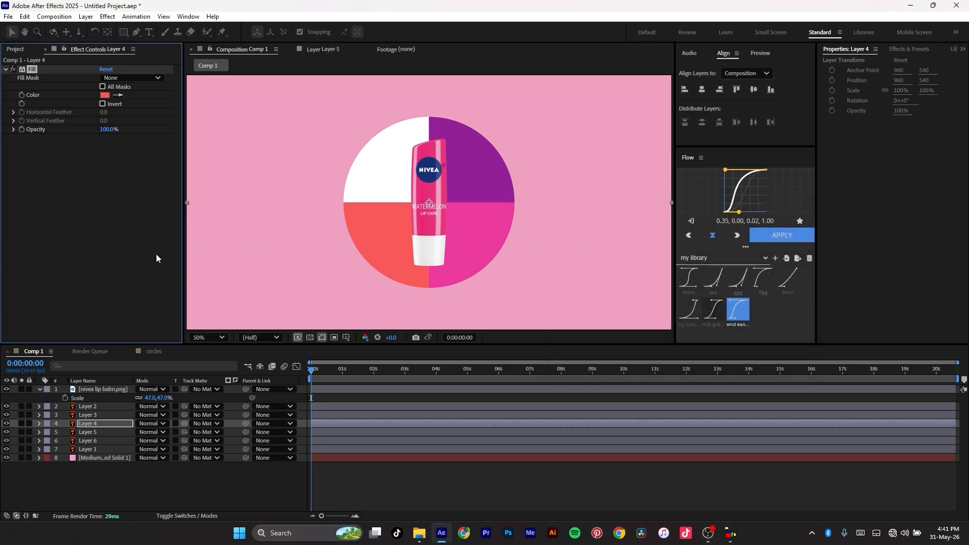
- Apply a Fill effect to Layer 5 and set its colour to the dark purple 7B0E5E
left_click(102, 432)
key("ctrl+space")
type("fill")
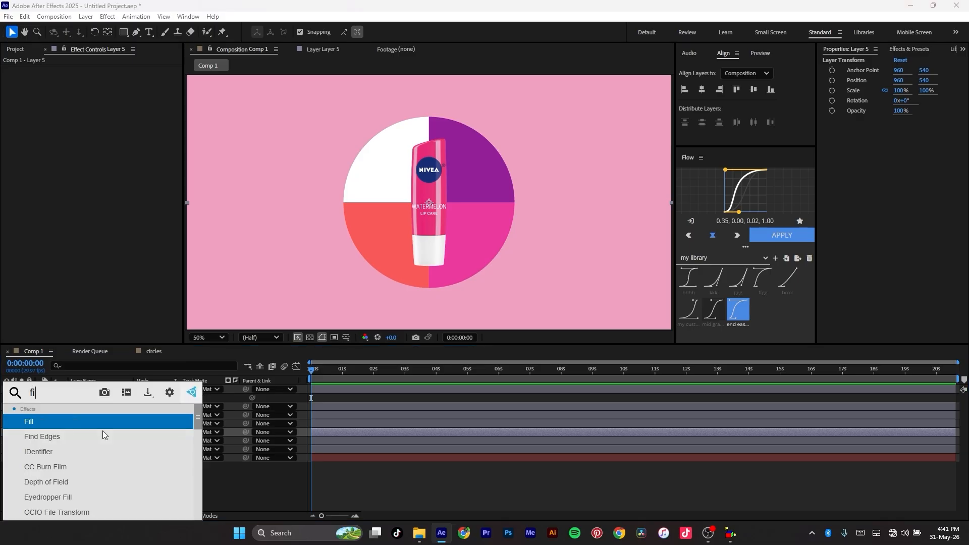
key("Up")
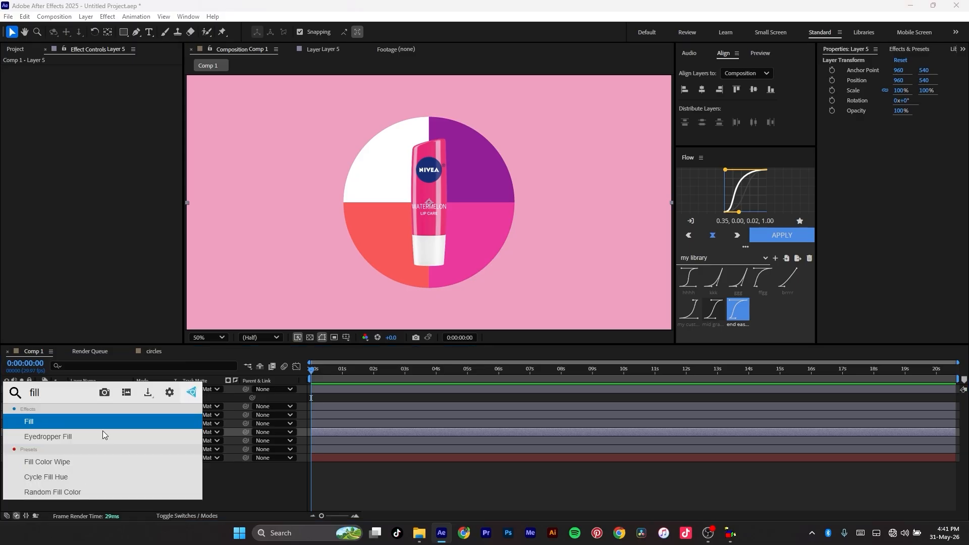
key("Return")
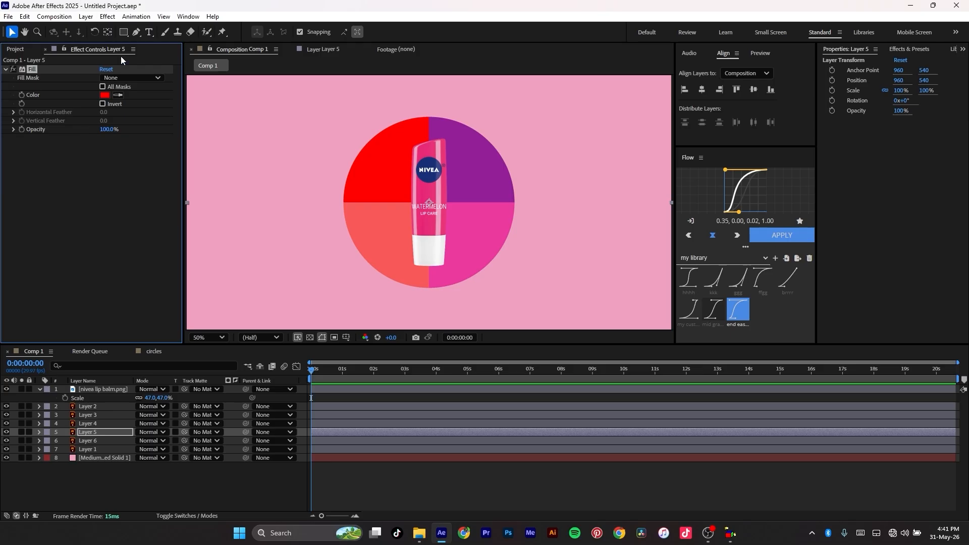
left_click(106, 95)
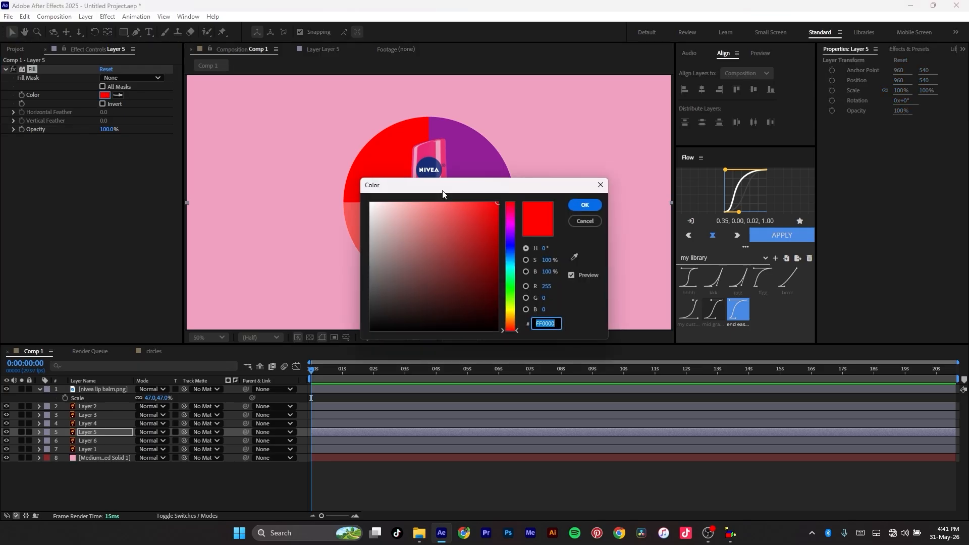
left_click_drag(443, 190, 590, 196)
left_click(594, 209)
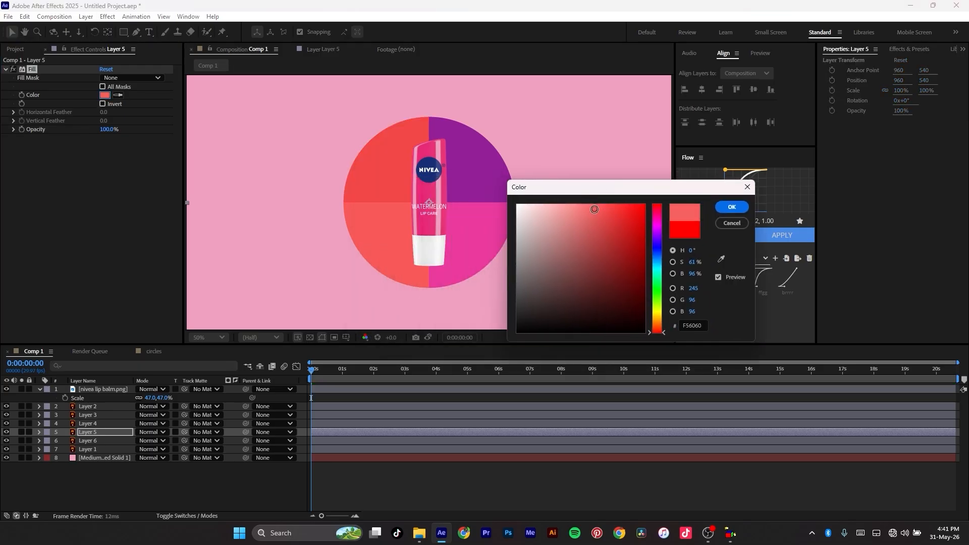
left_click_drag(658, 252, 655, 226)
left_click(635, 221)
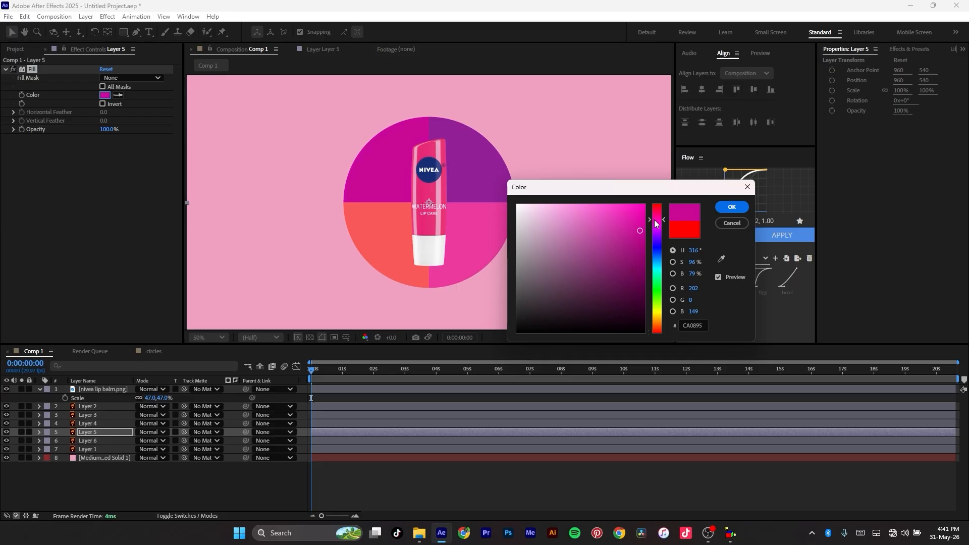
left_click_drag(630, 208, 576, 214)
left_click_drag(630, 237, 630, 271)
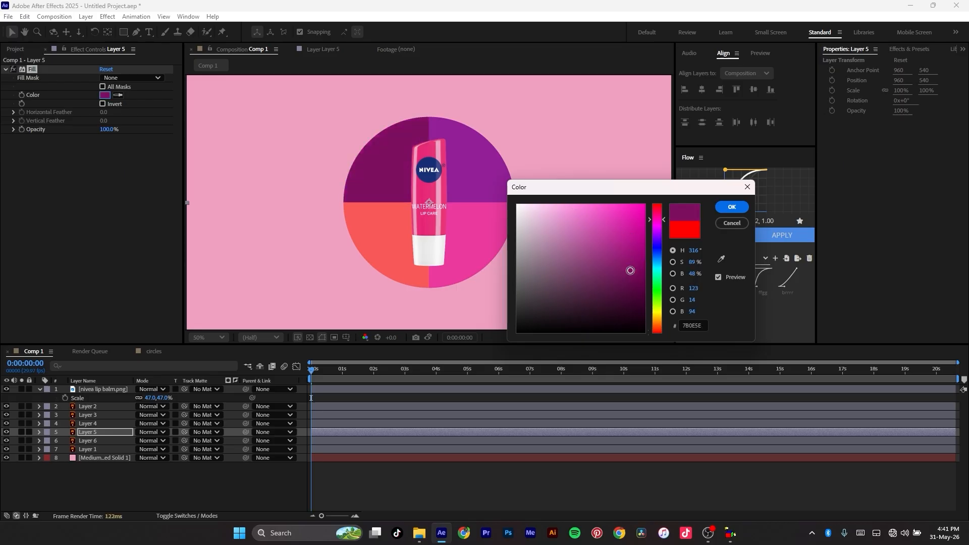
left_click(732, 208)
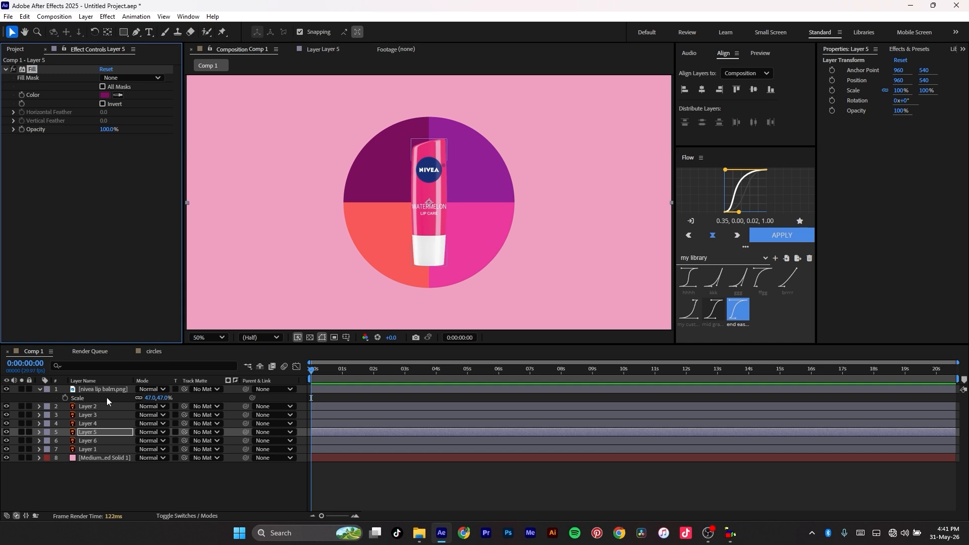
- Delete the unused Layer 6 and Layer 1 from Comp 1
left_click(98, 443)
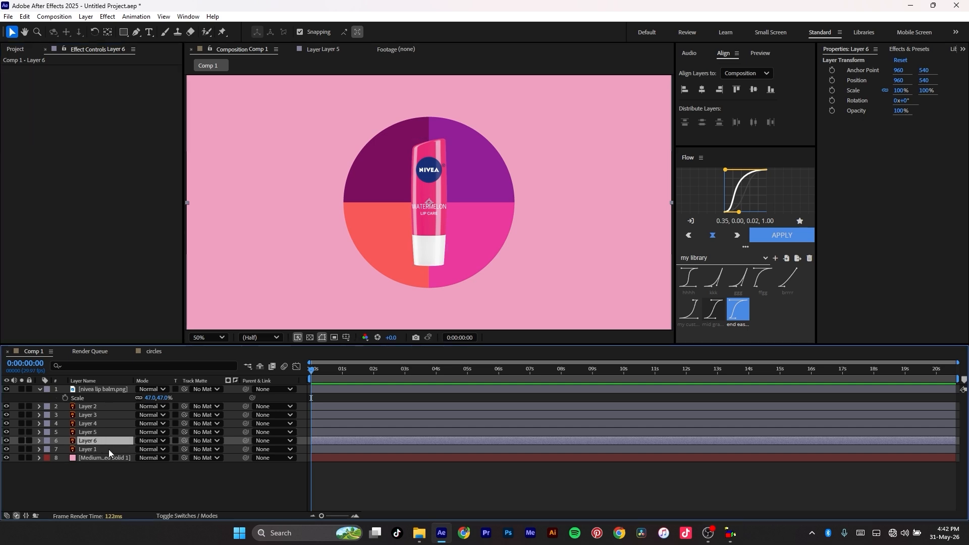
left_click(108, 449, "shift")
key("Delete")
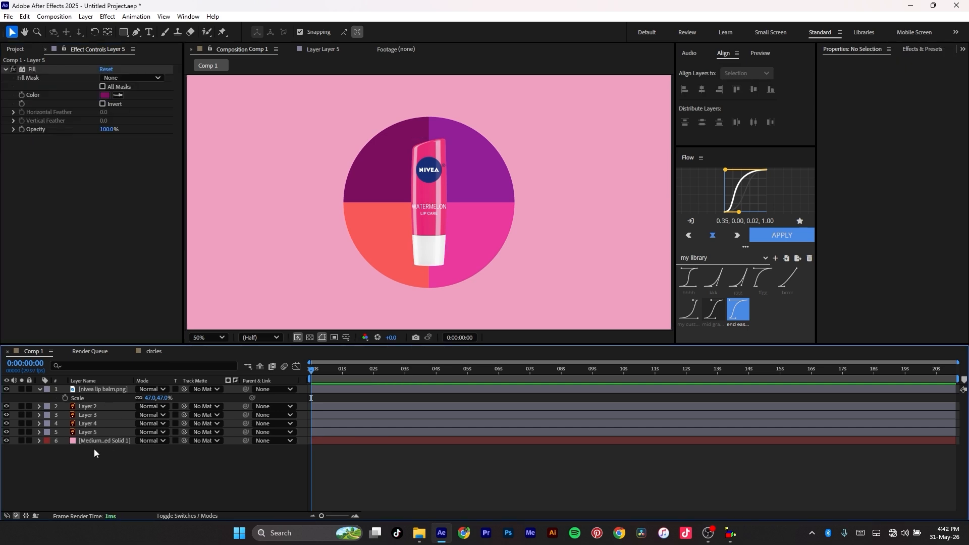
- Keyframe the lip balm layer's Rotation from 0° at the start of the timeline to 46° at 0:00:01:01
left_click(95, 391)
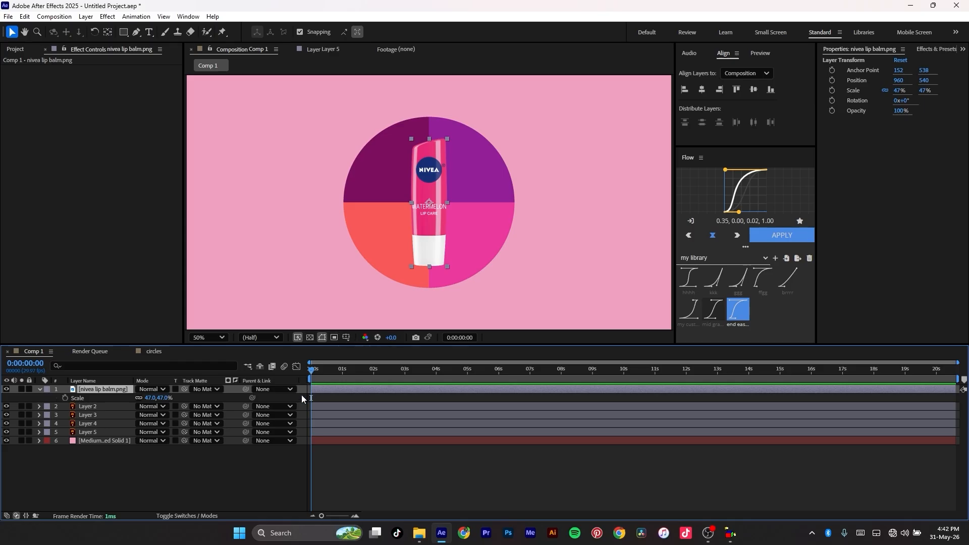
left_click_drag(311, 372, 342, 374)
key("alt+shift+p")
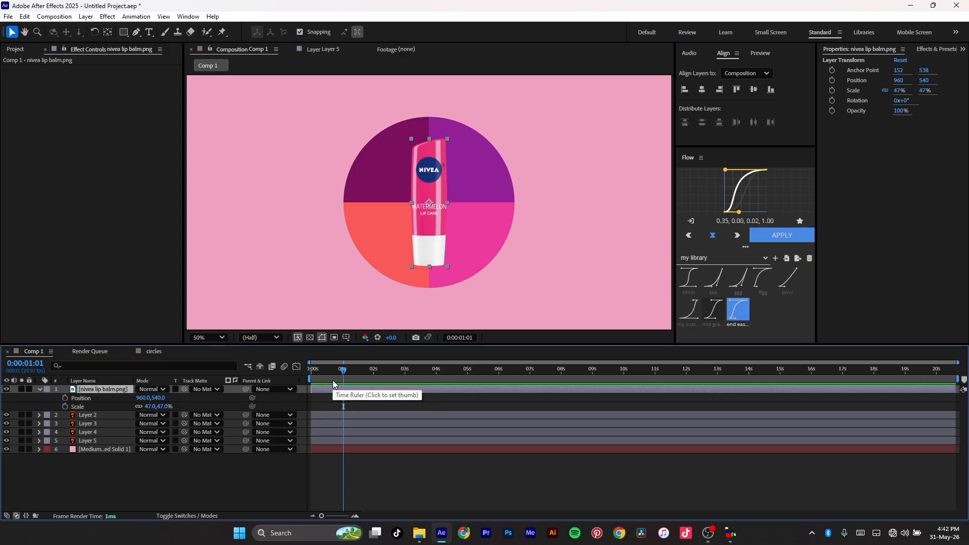
key("alt+shift+r")
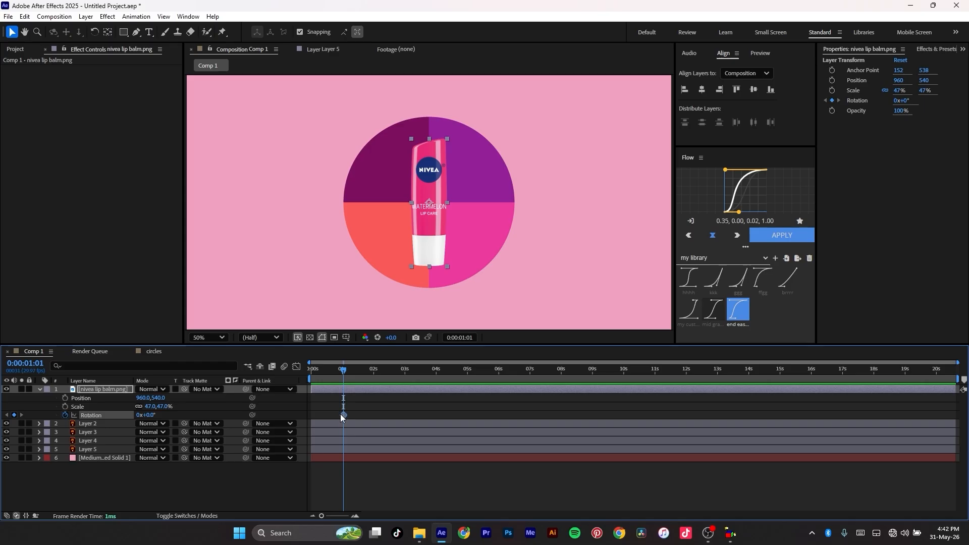
left_click_drag(342, 414, 316, 415)
left_click(151, 415)
type("4")
key("Return")
left_click_drag(154, 415, 172, 410)
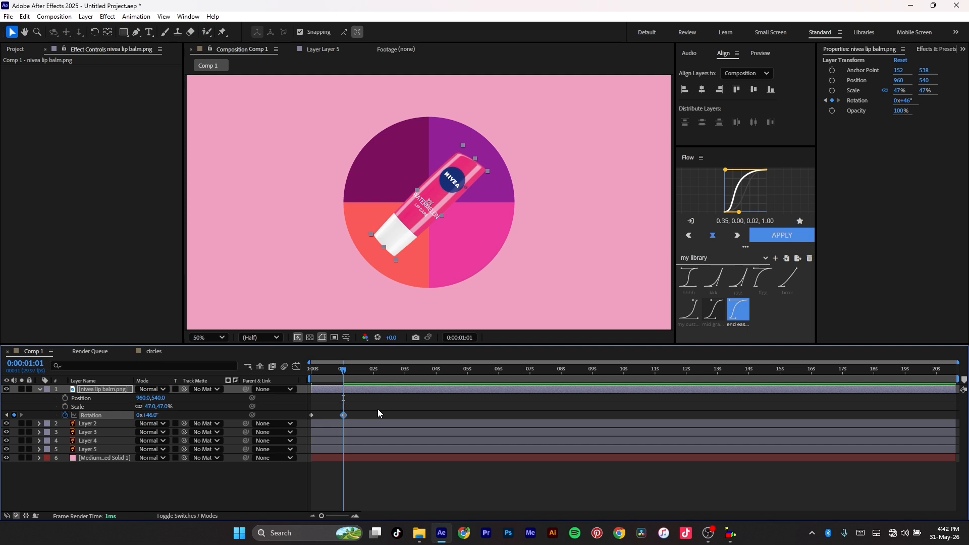
- Play back the lip balm's rotation animation from the start of the composition
left_click_drag(344, 368, 310, 368)
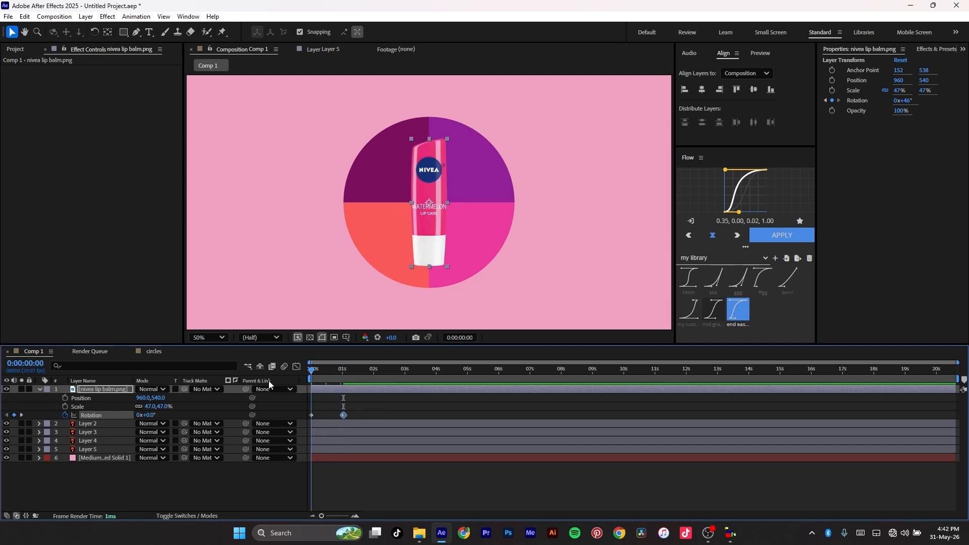
key("space")
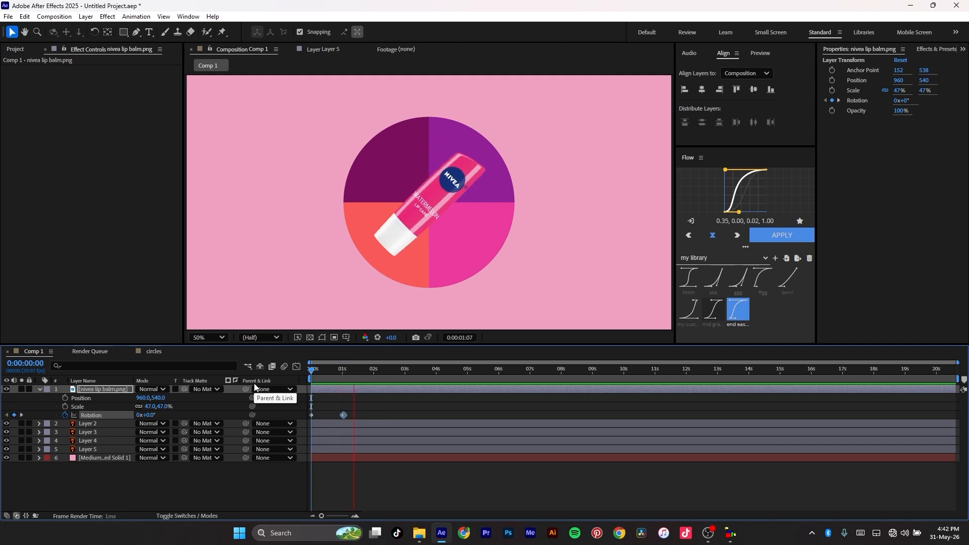
key("space")
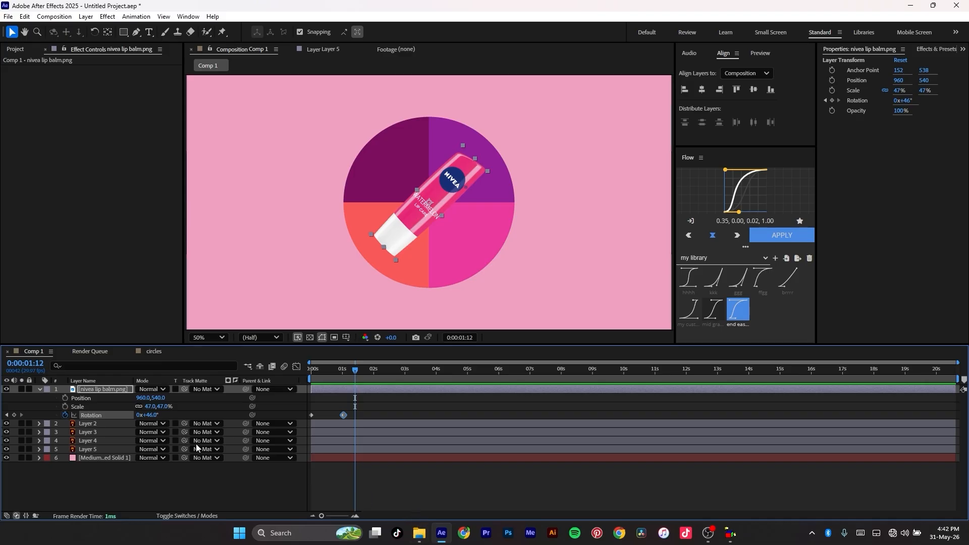
- Search the computer for the FX EXPRESSION folder and open it
key("super")
type("expressio")
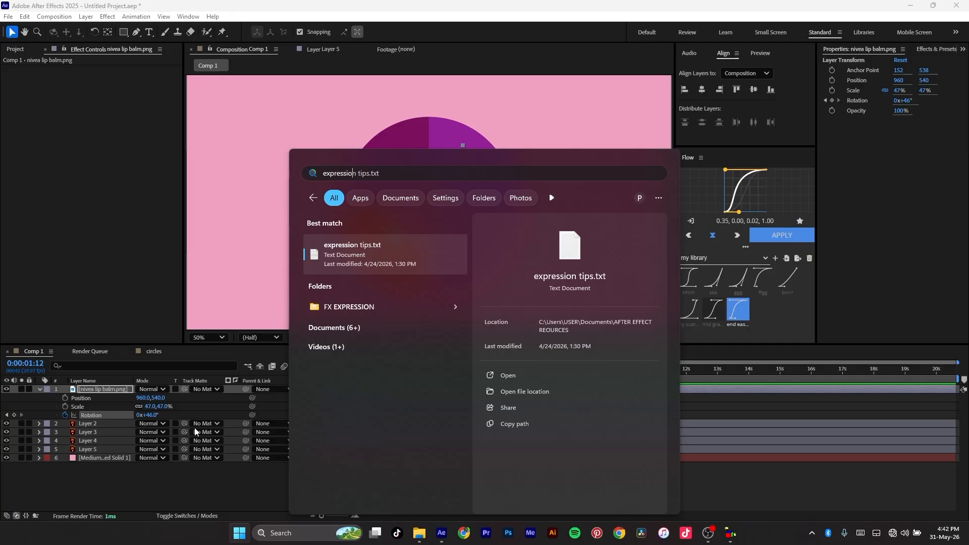
key("Down")
key("Down")
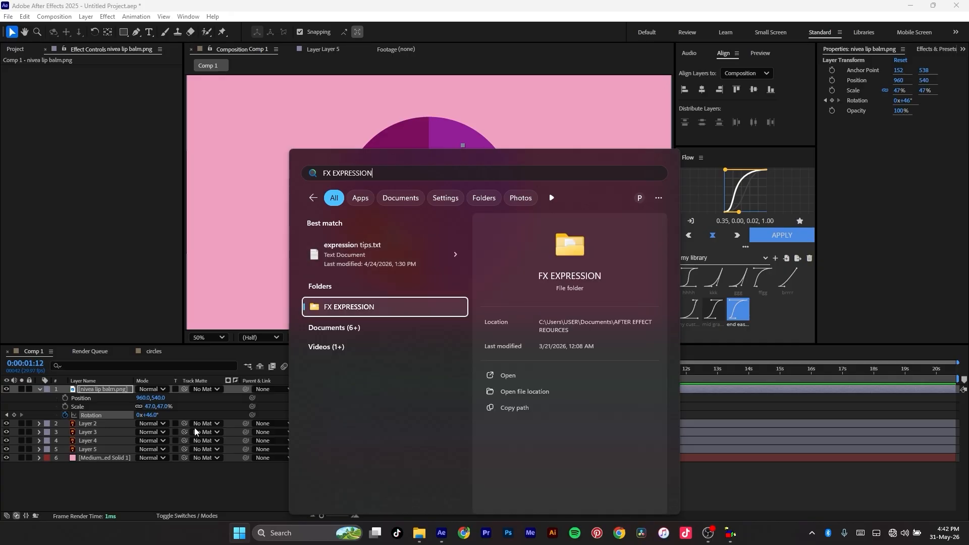
key("Escape")
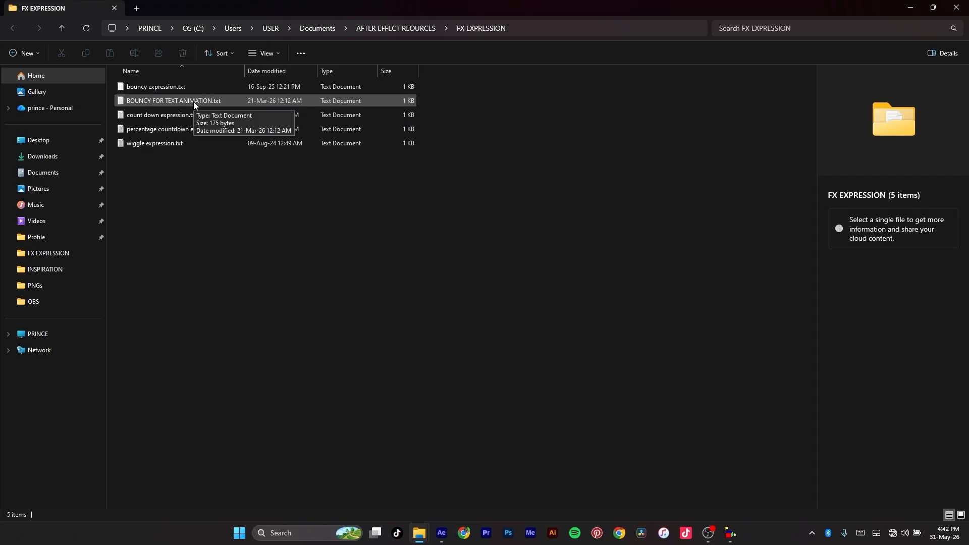
- Open bouncy expression.txt, copy its entire expression code and switch back to After Effects
left_click(193, 102)
left_click(181, 87)
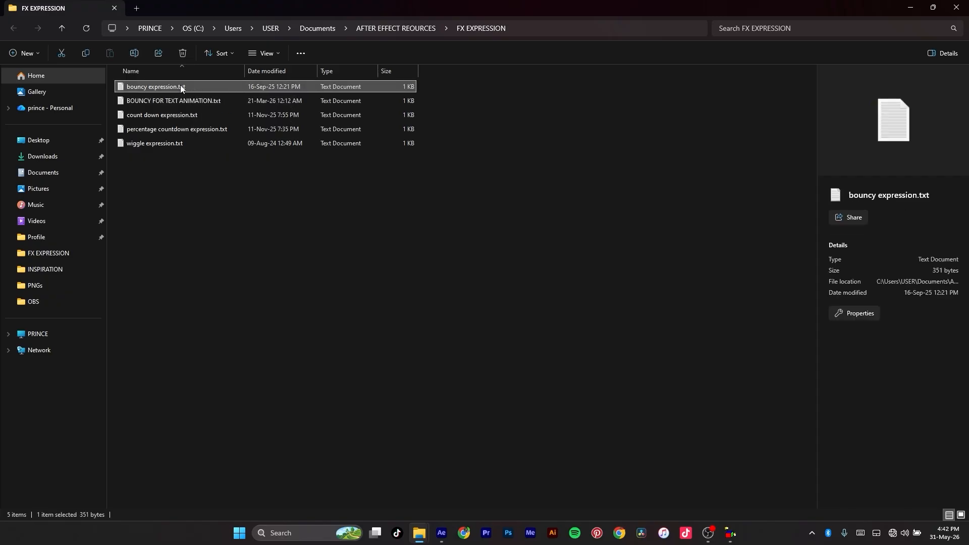
key("ctrl+a")
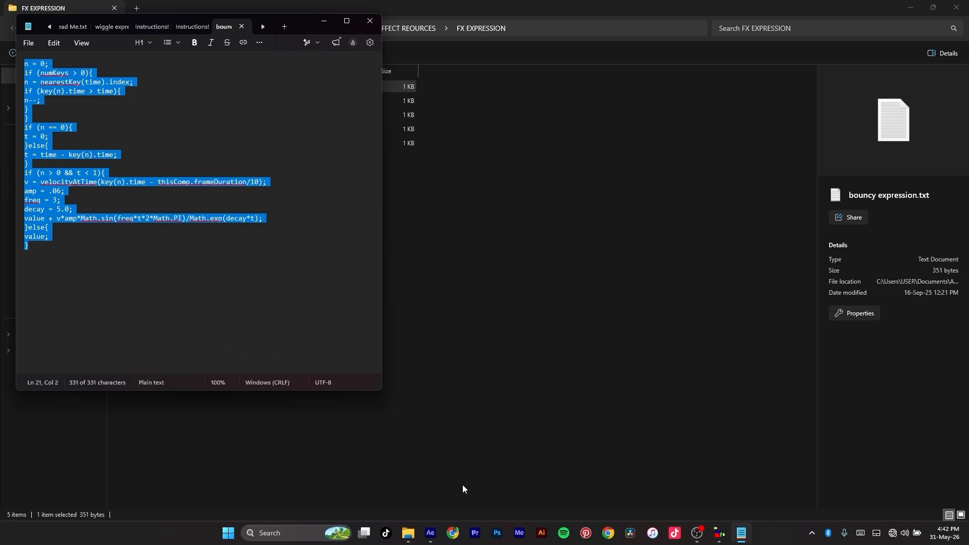
mouse_move(432, 536)
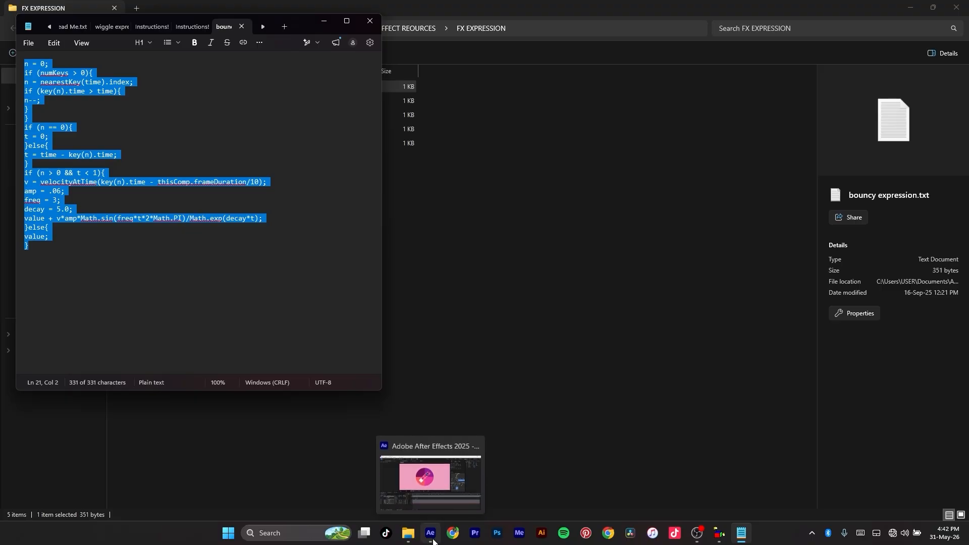
left_click(432, 536)
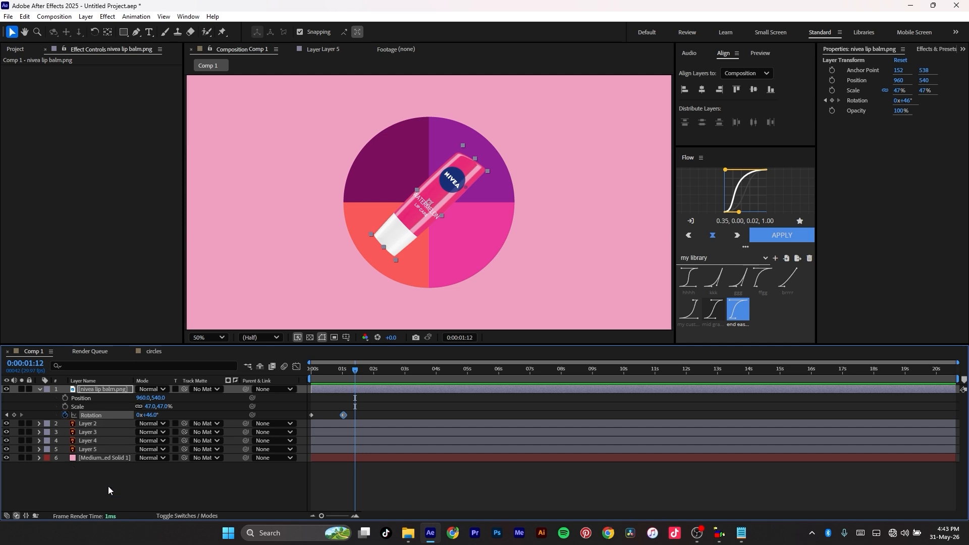
- Undo the lip balm layer's Rotation keyframe animation
key("ctrl+z")
key("ctrl+z")
key("ctrl+z")
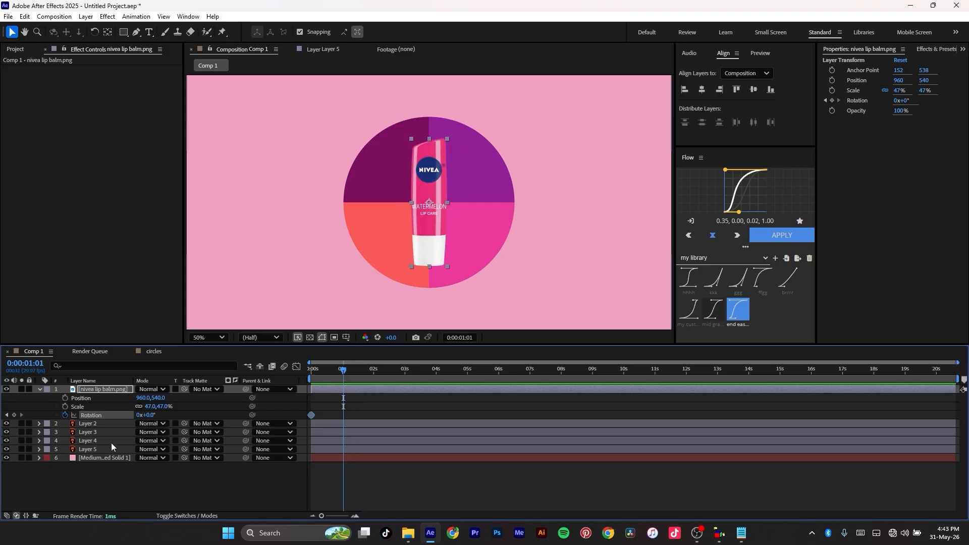
- Add a null object to Comp 1 and parent the lip balm layer to it
right_click(134, 495)
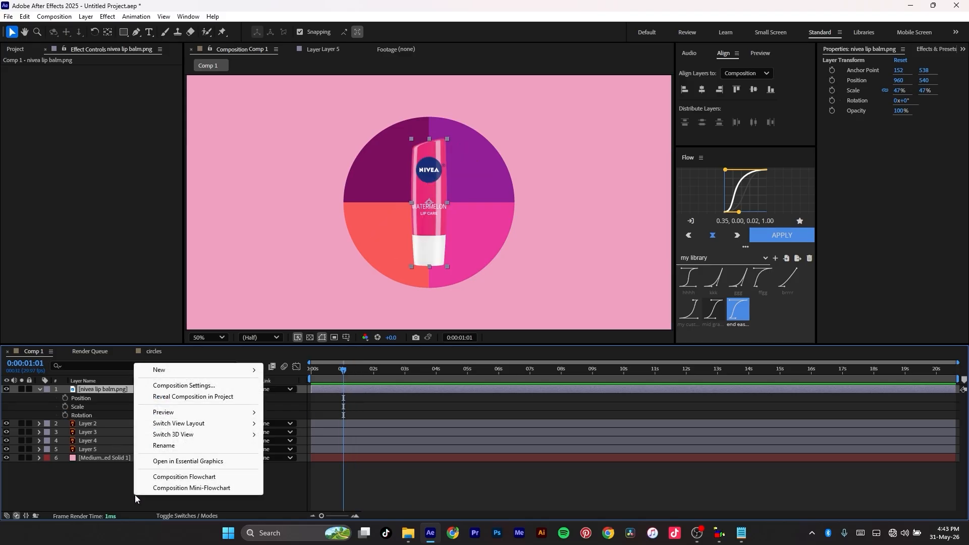
mouse_move(180, 373)
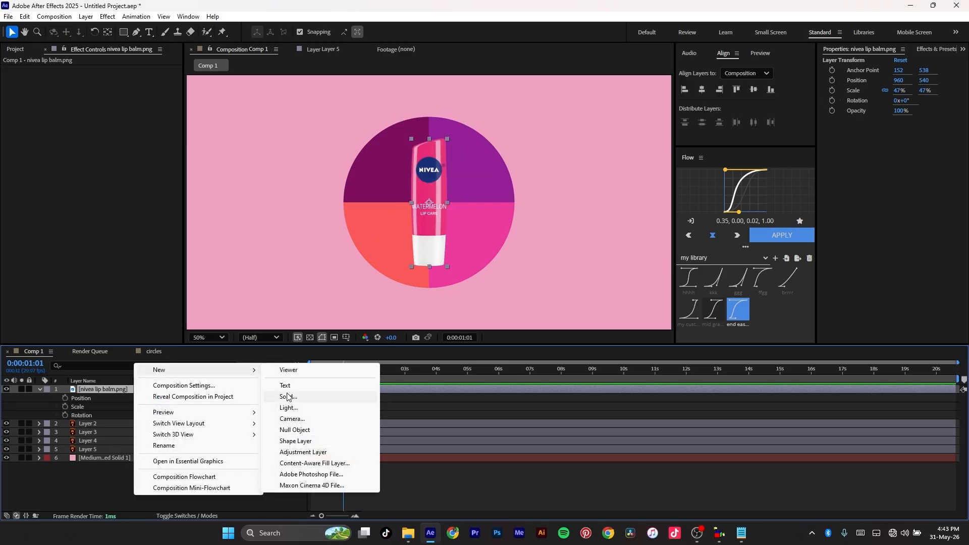
left_click(303, 431)
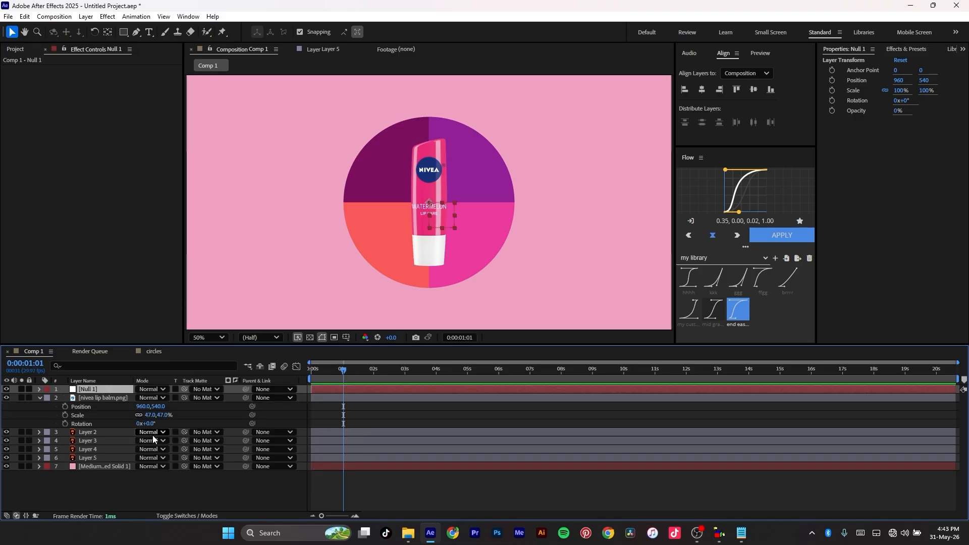
left_click(103, 399)
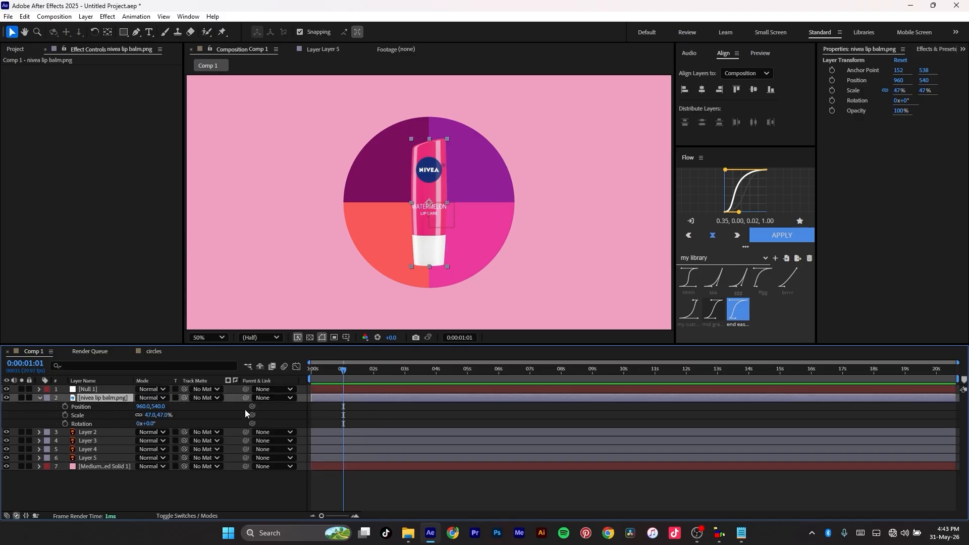
left_click_drag(246, 398, 93, 389)
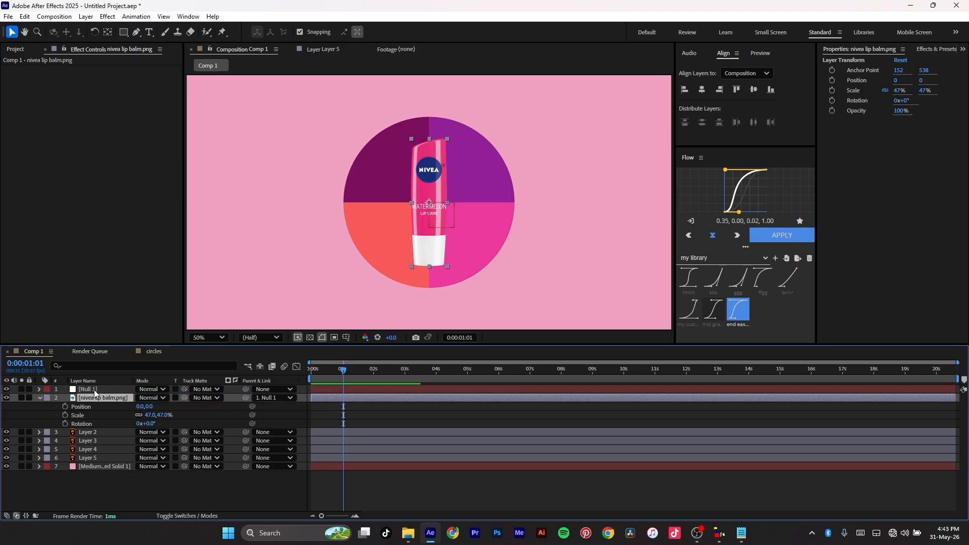
- Set the Rotation of the Null 1 layer to 180°
left_click(94, 389)
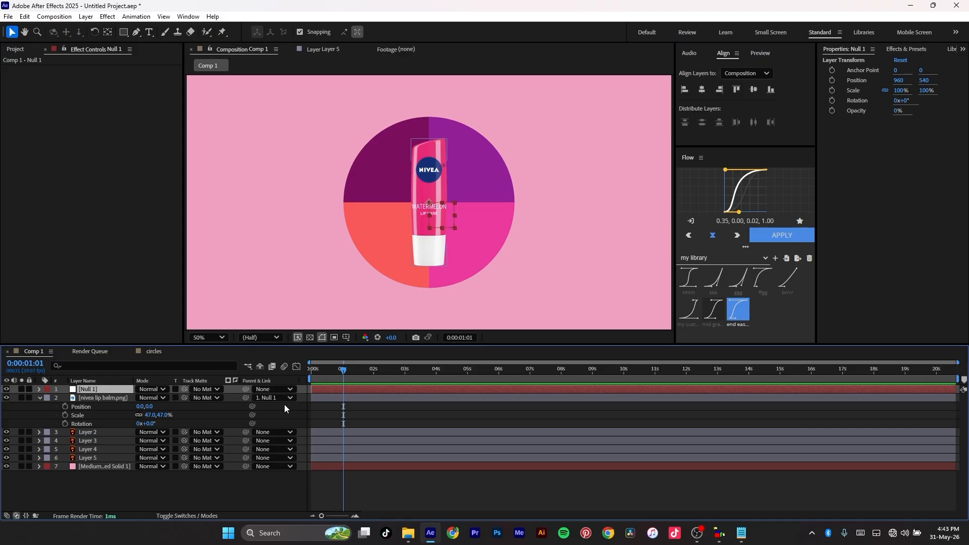
key("r")
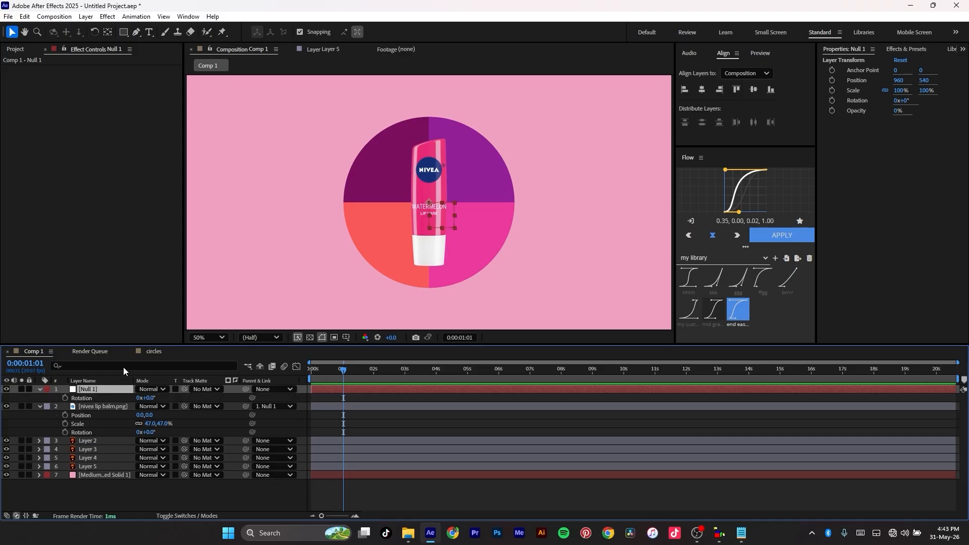
mouse_move(148, 398)
left_mouse_down()
mouse_move(235, 384)
mouse_move(204, 402)
mouse_move(153, 393)
left_mouse_up()
left_click(153, 397)
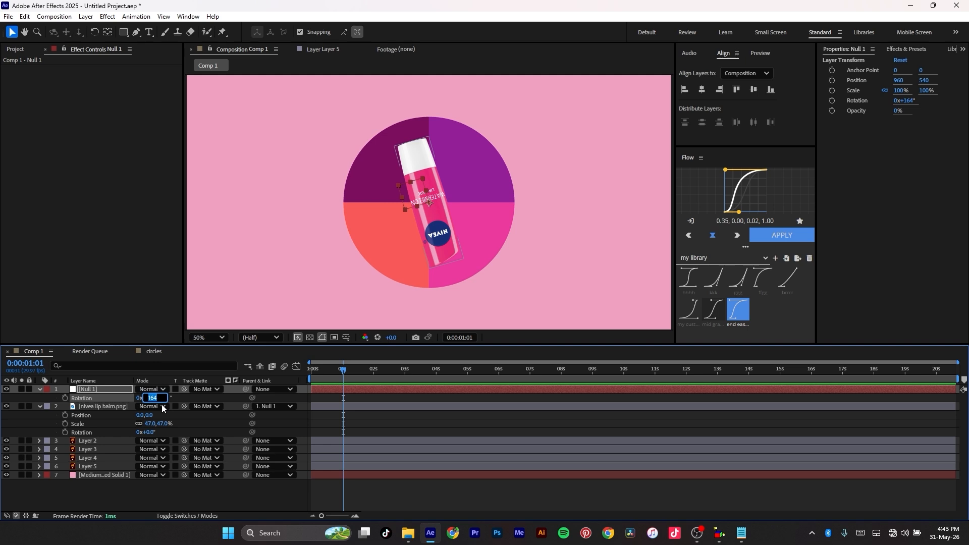
type("180")
key("Return")
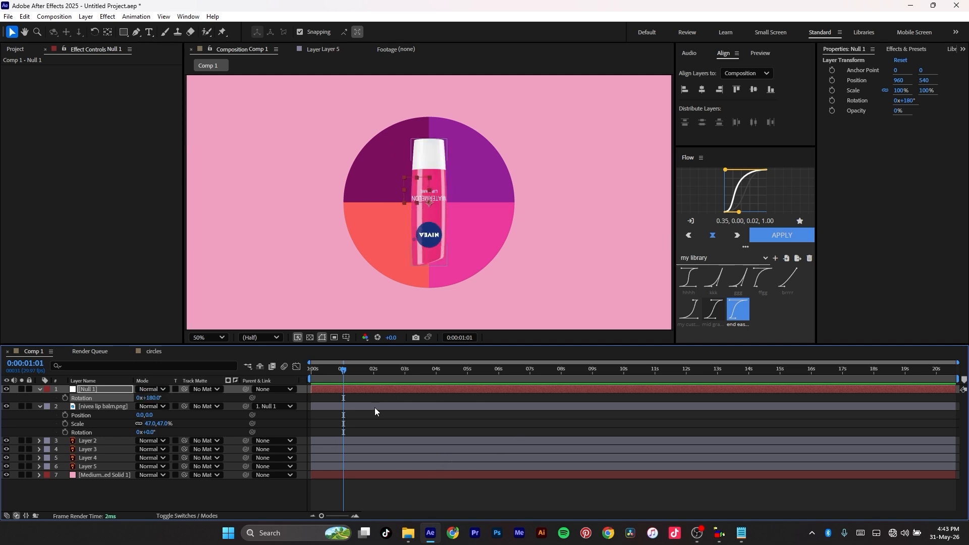
- Keyframe the null's Rotation from 180° at the start of the timeline to 222° at 0:00:00:29
left_click_drag(342, 371, 275, 386)
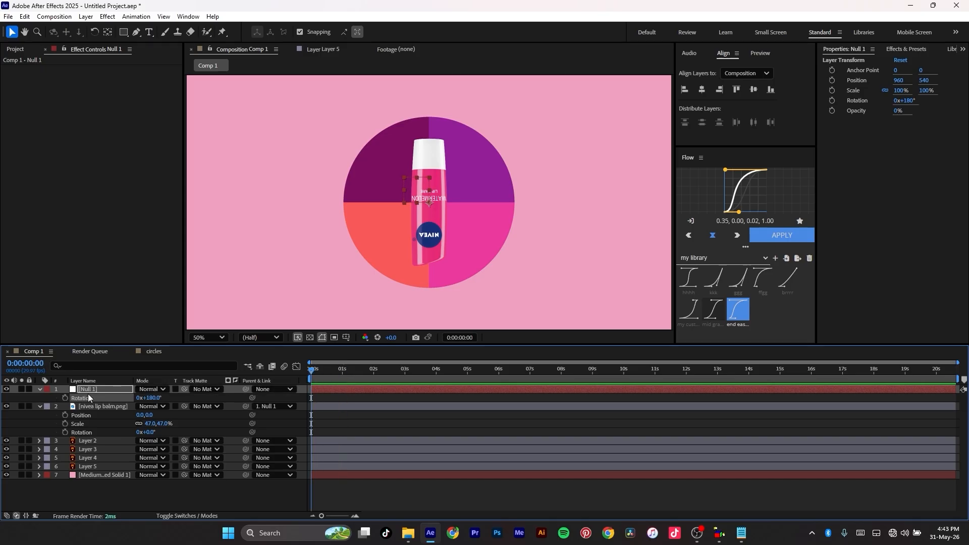
left_click(65, 398)
left_click_drag(310, 373, 342, 373)
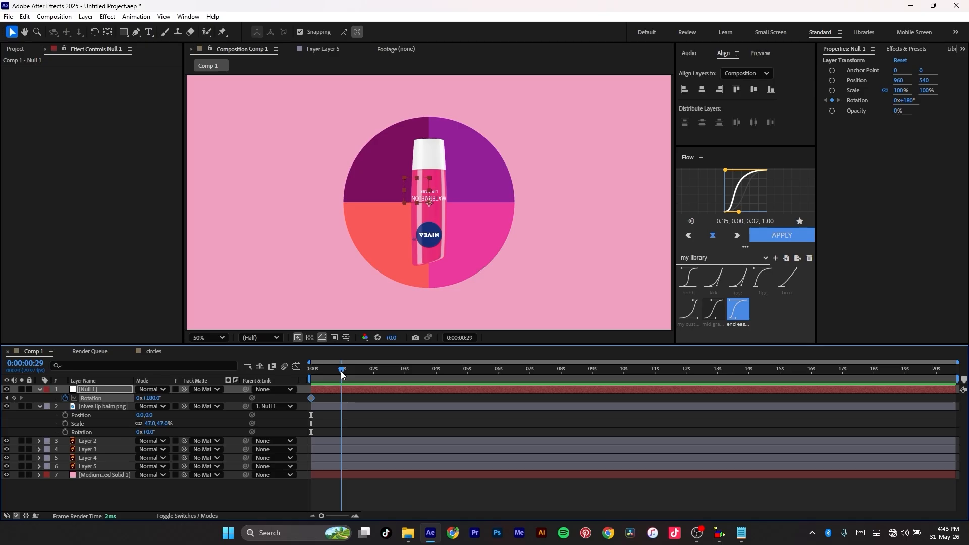
left_click_drag(151, 398, 172, 392)
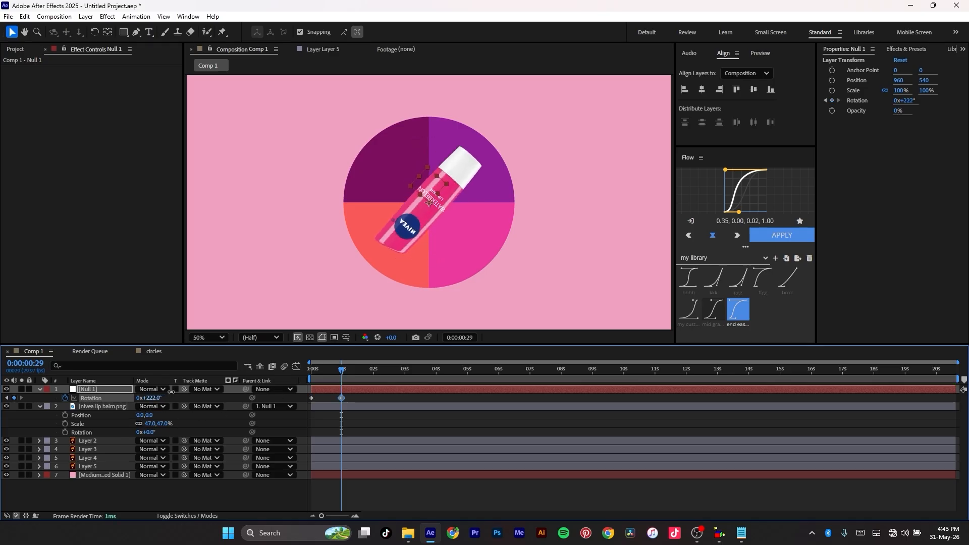
- Apply the copied bounce expression to the null's Rotation and play back the animation from the start
left_click(66, 399, "alt")
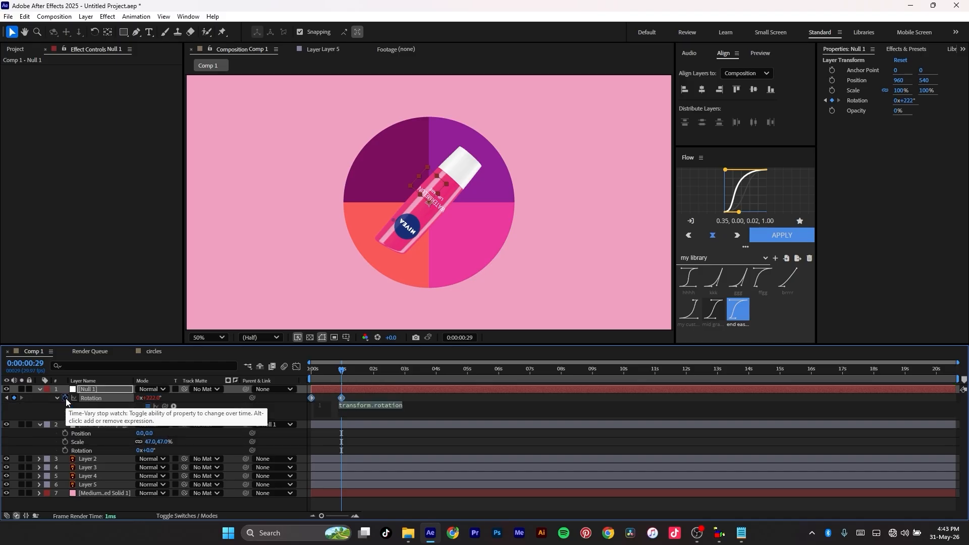
key("ctrl+v")
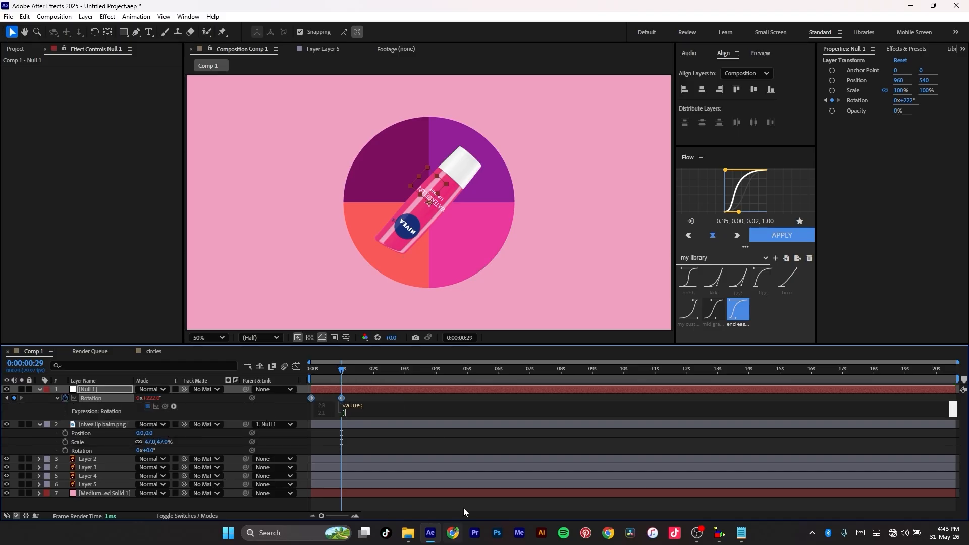
left_click(416, 443)
left_click_drag(341, 371, 309, 371)
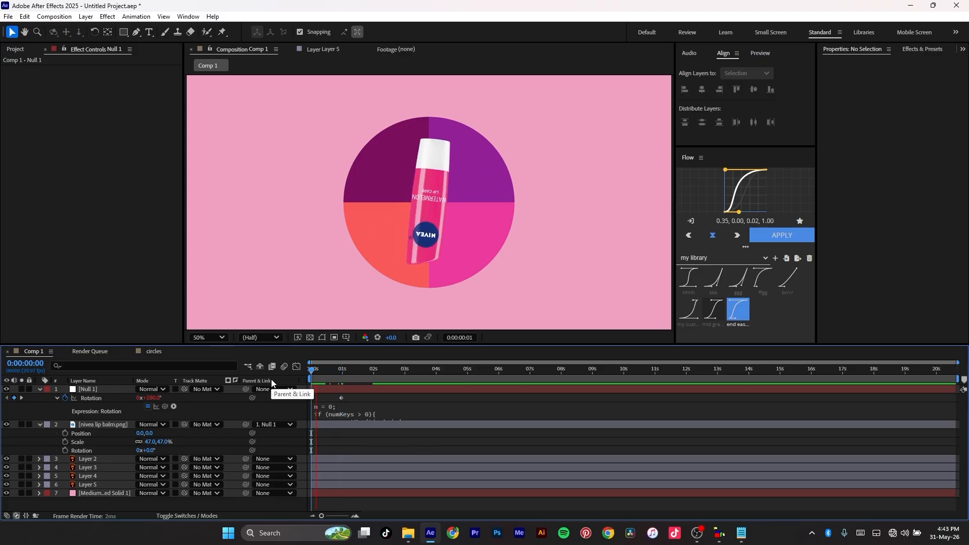
key("space")
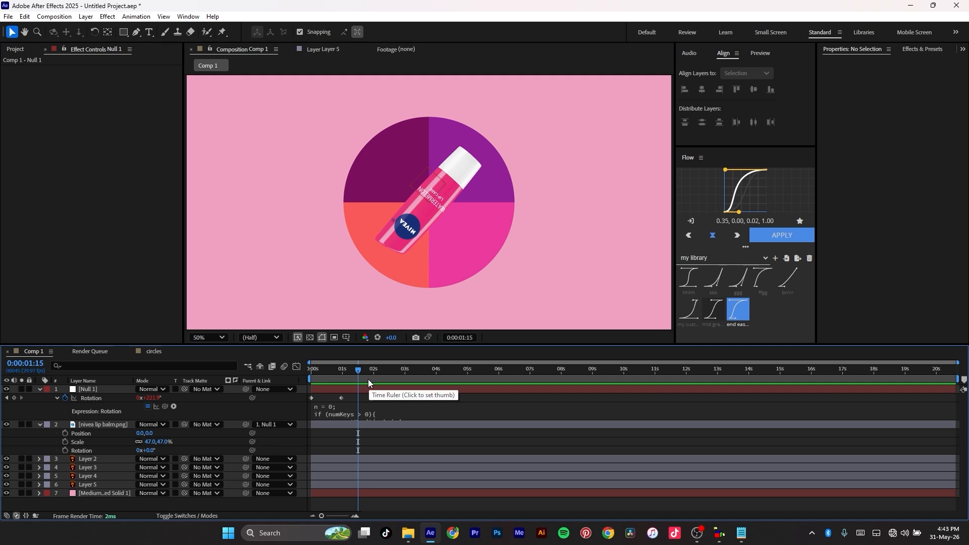
- Move the null's second Rotation keyframe to about a quarter of a second from the start, previewing the bounce
left_click_drag(356, 365, 259, 376)
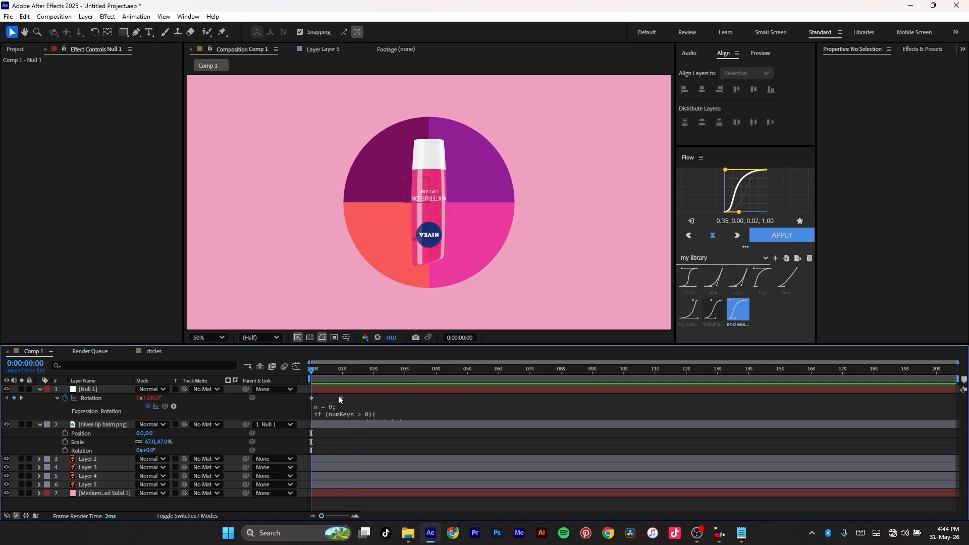
left_click_drag(341, 396, 323, 398)
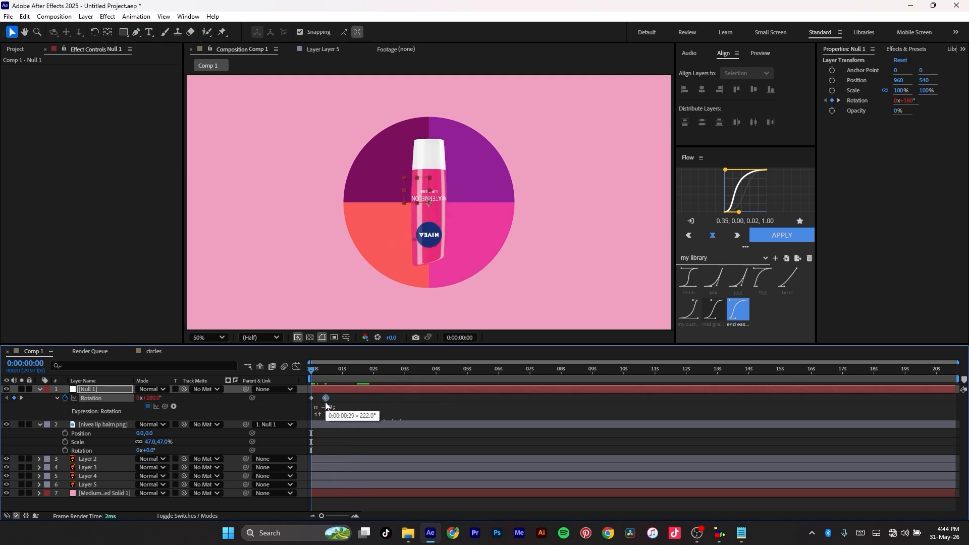
key("space")
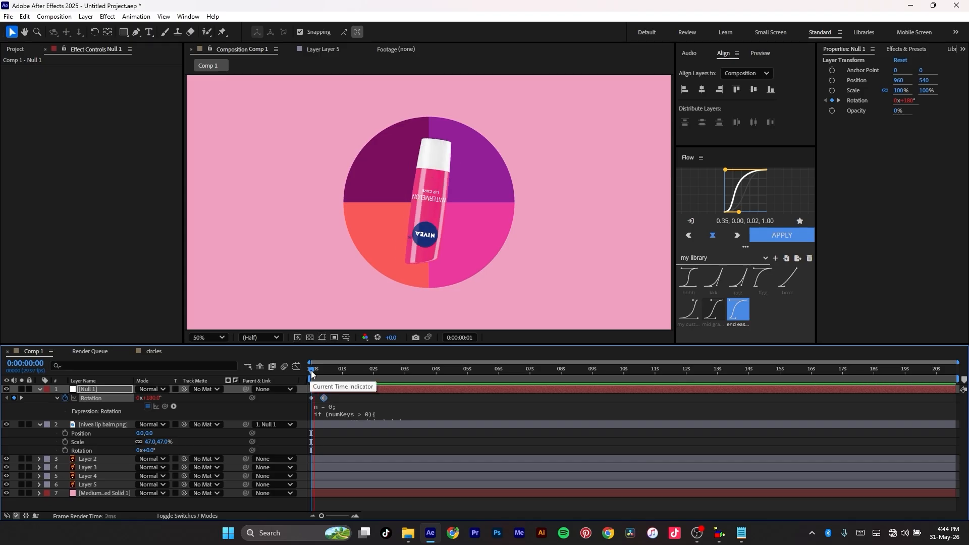
key("space")
left_click_drag(325, 398, 269, 388)
key("space")
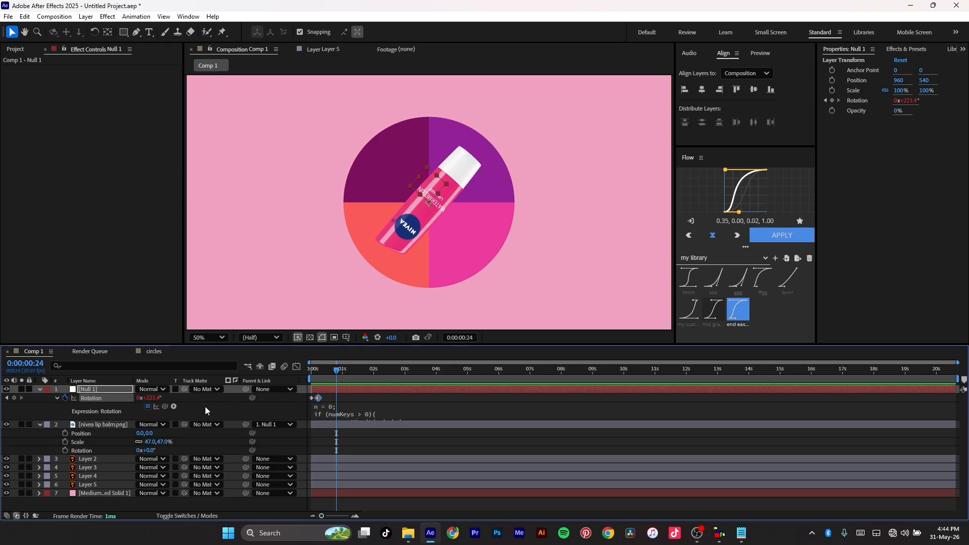
- Collapse the properties of all layers and duplicate the Null 1 layer
key("ctrl+a")
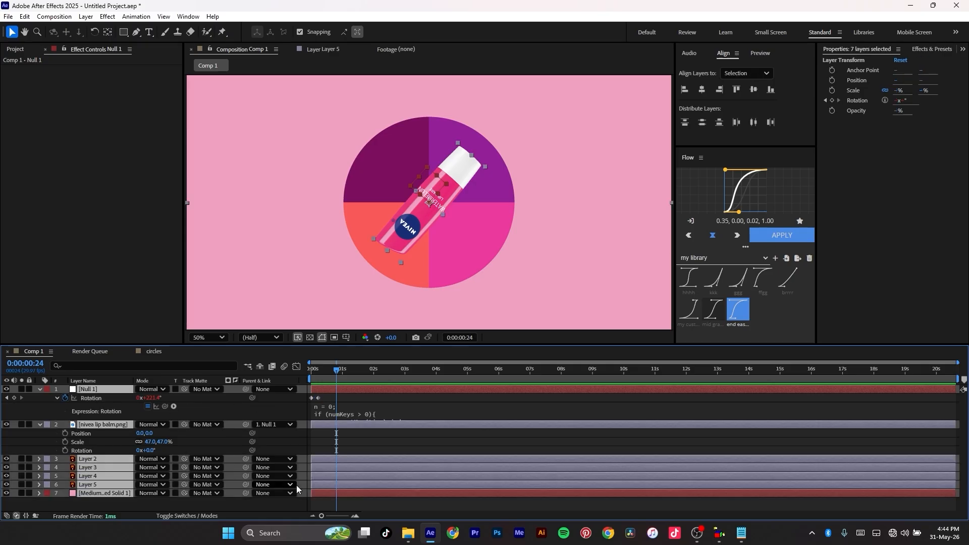
key("u")
left_click(133, 478)
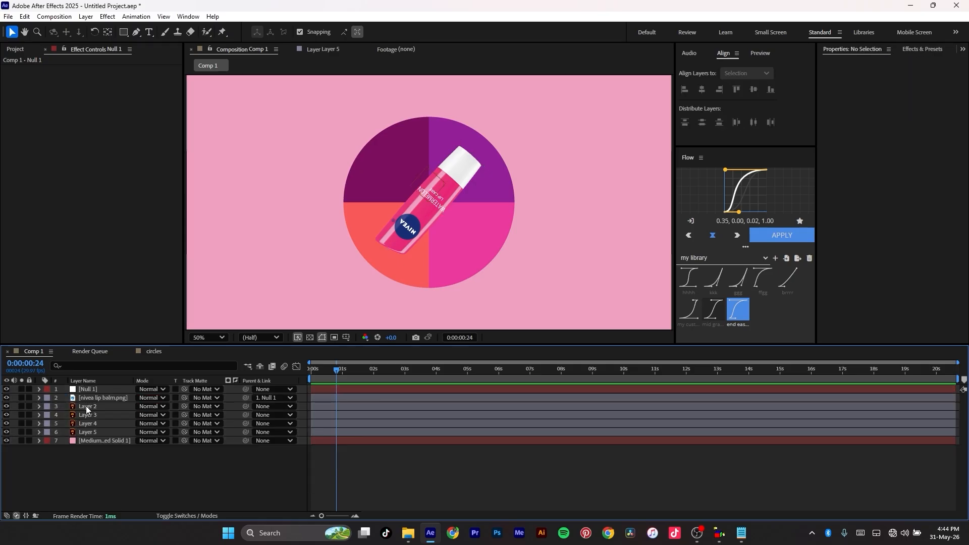
left_click(110, 388)
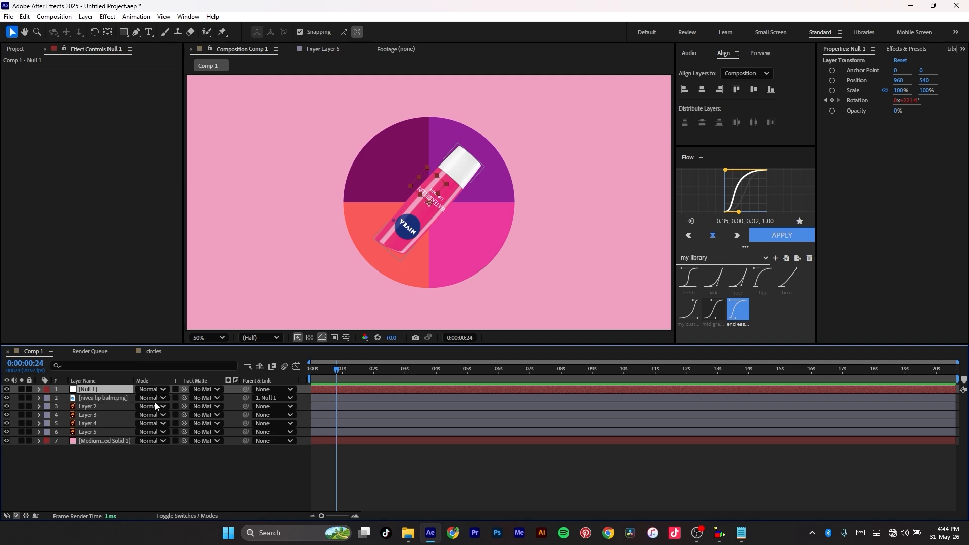
key("ctrl+d")
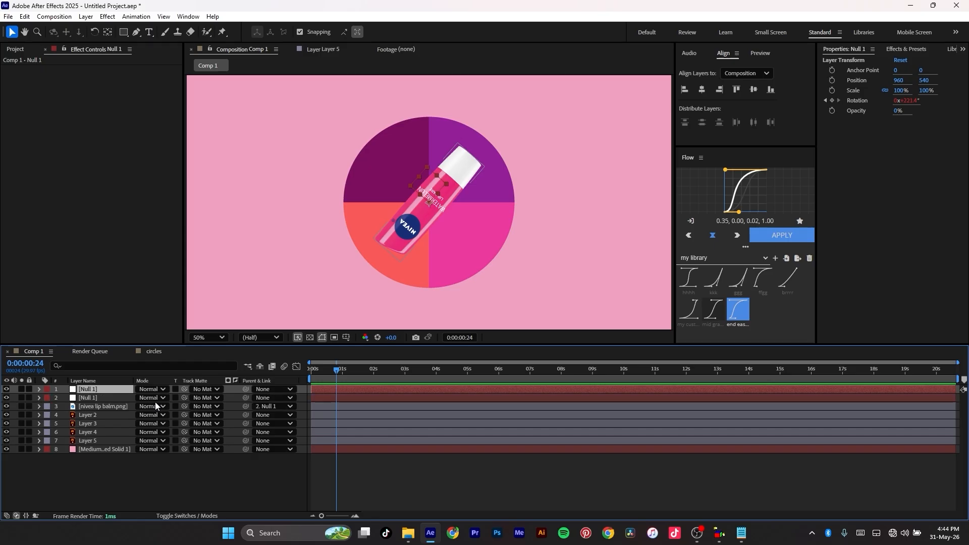
- Reveal the animated properties of the uppermost null copy and delete its second Rotation keyframe
left_click(125, 398)
left_click(122, 389)
key("u")
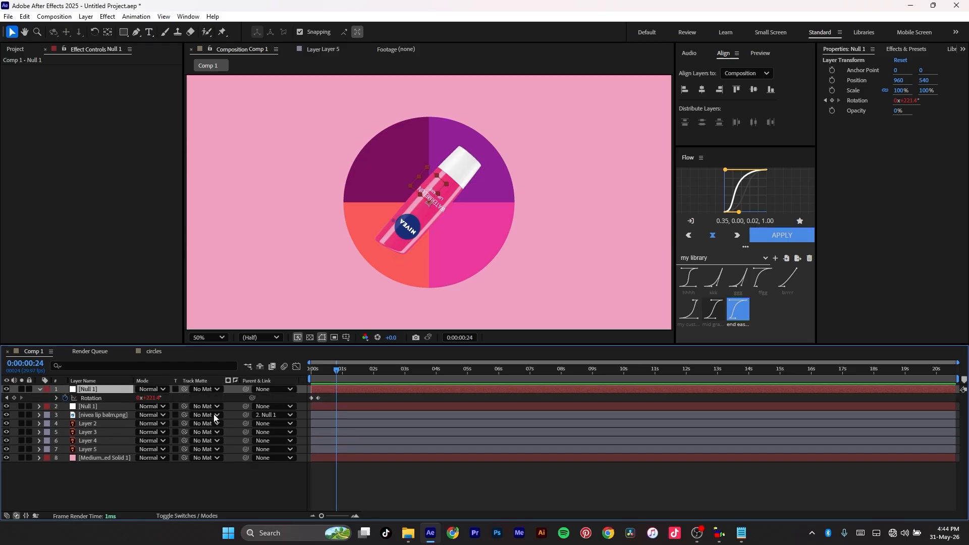
left_click(318, 398)
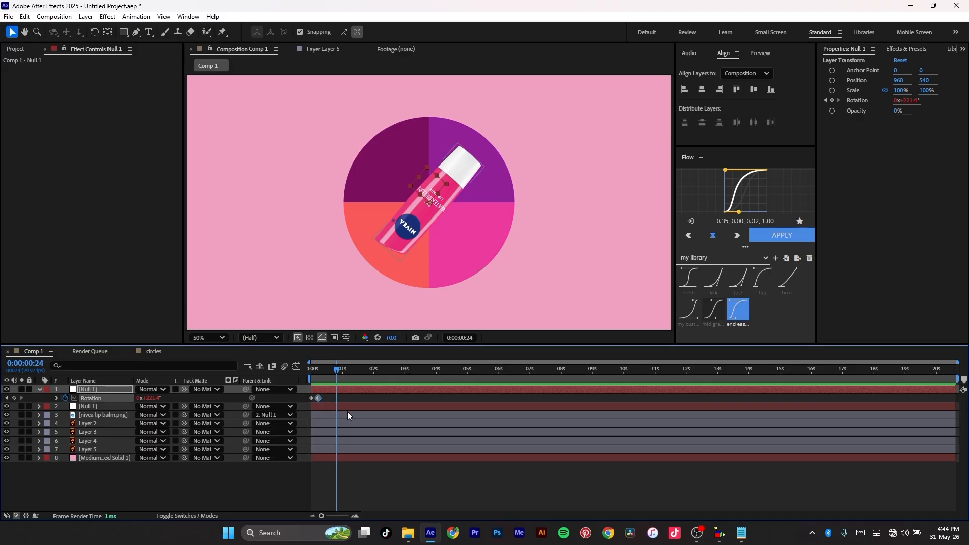
key("Delete")
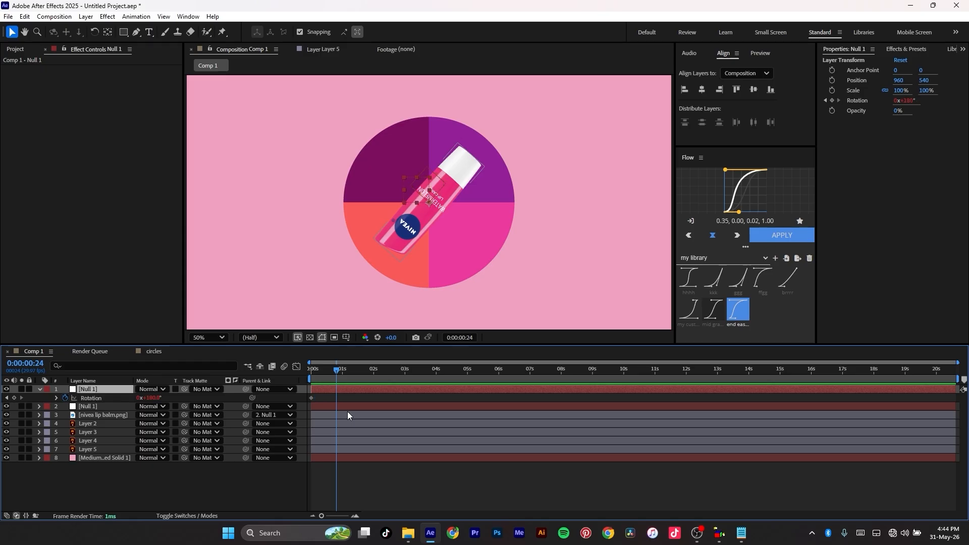
- Parent the second null to the uppermost null, and shift the uppermost null to start at about 1.4 seconds, previewing the result
left_click(112, 407)
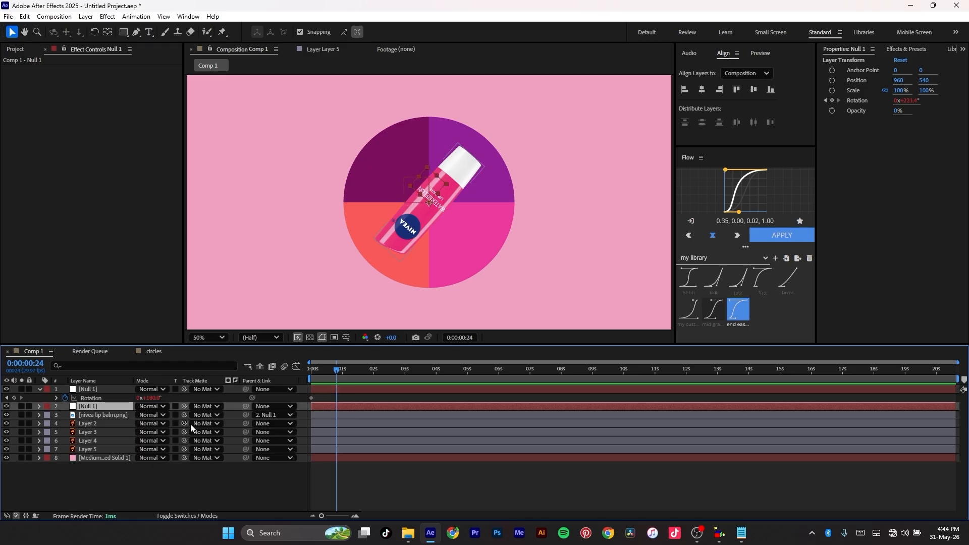
left_click_drag(247, 408, 90, 389)
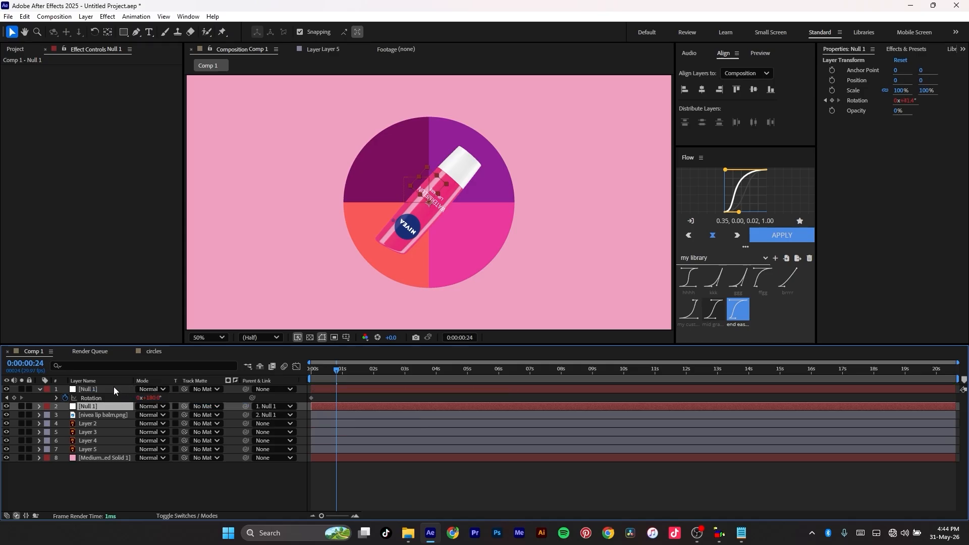
left_click(111, 389)
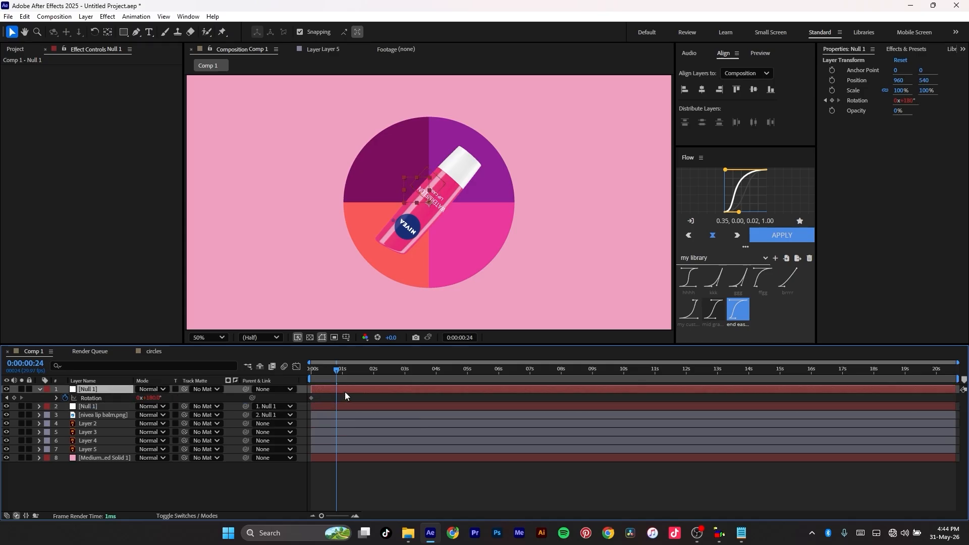
left_click_drag(346, 390, 362, 387)
left_click_drag(370, 392, 384, 391)
left_click_drag(338, 371, 277, 376)
key("space")
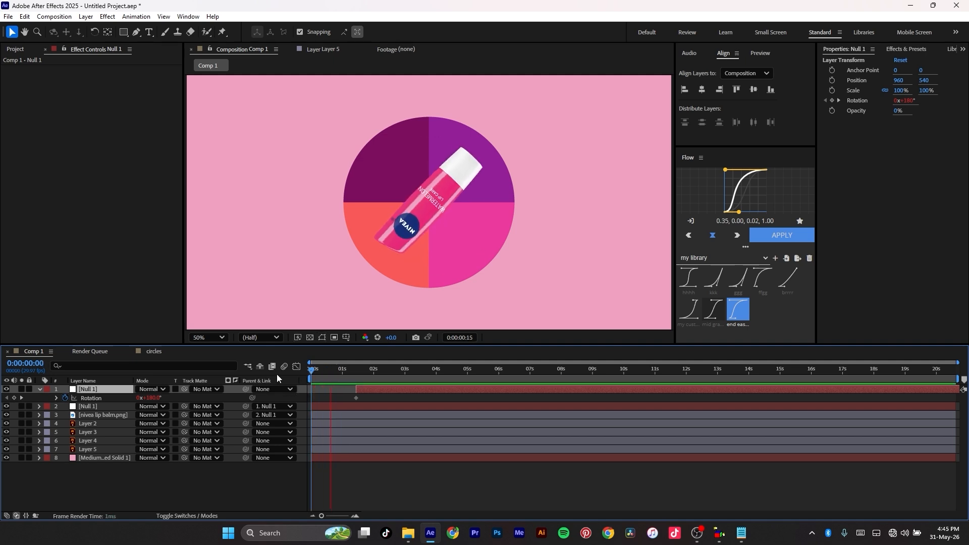
key("space")
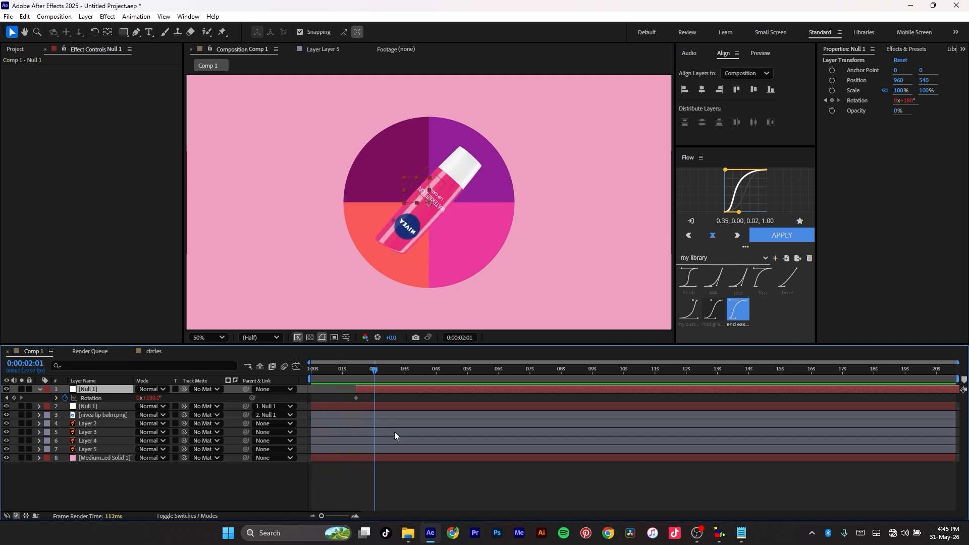
- Add a 270° Rotation keyframe to the uppermost null at 0:00:01:23 and preview the animation from the start
left_click_drag(372, 370, 363, 380)
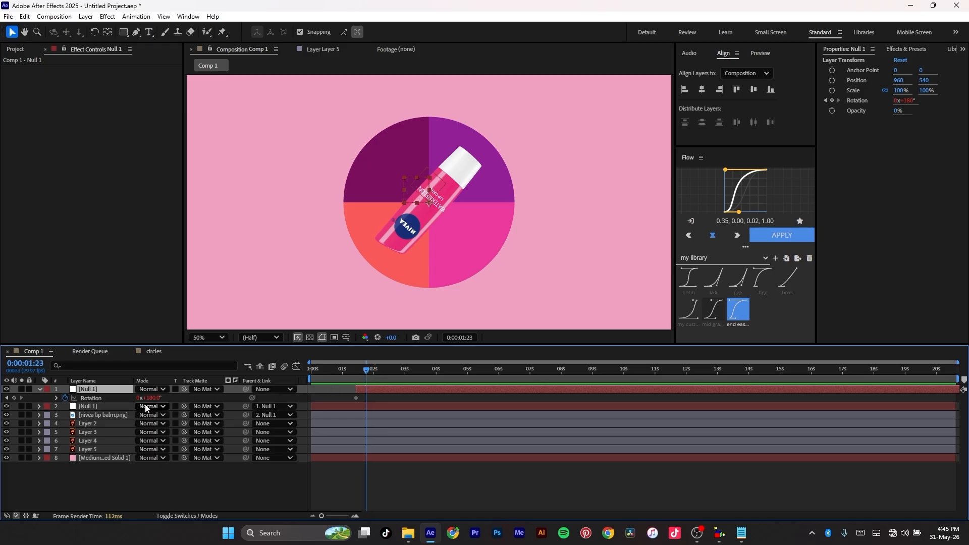
left_click_drag(152, 398, 198, 396)
key("space")
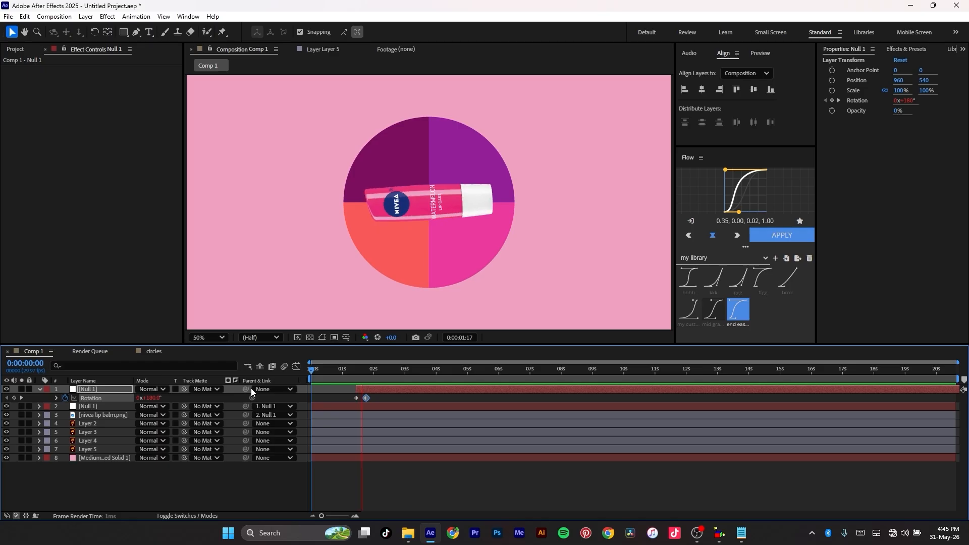
key("space")
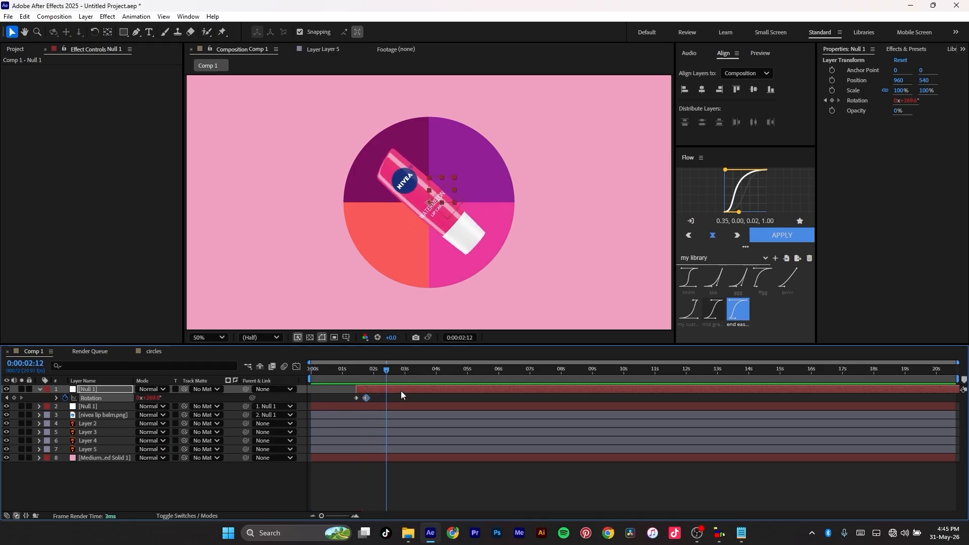
- Duplicate the uppermost null and delete the copy's second Rotation keyframe
left_click(100, 390)
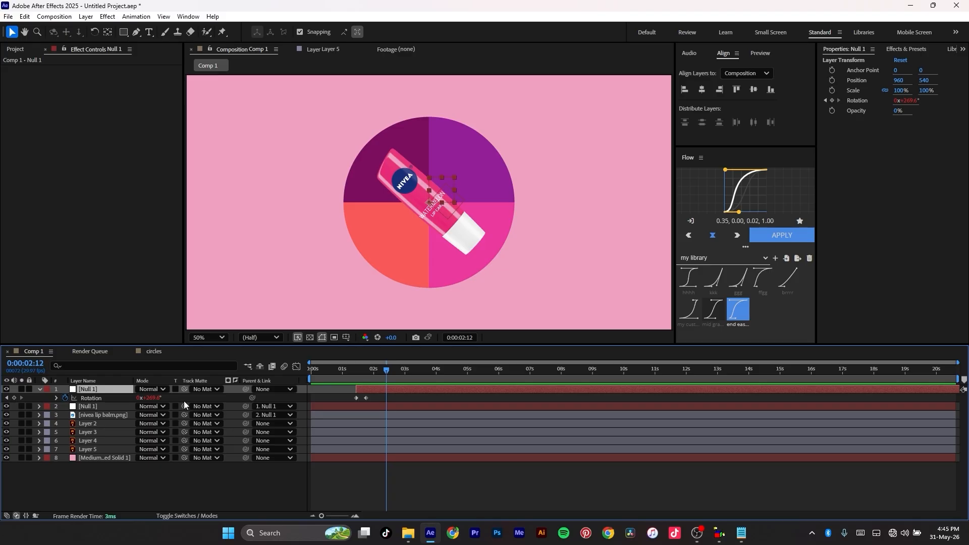
key("ctrl+d")
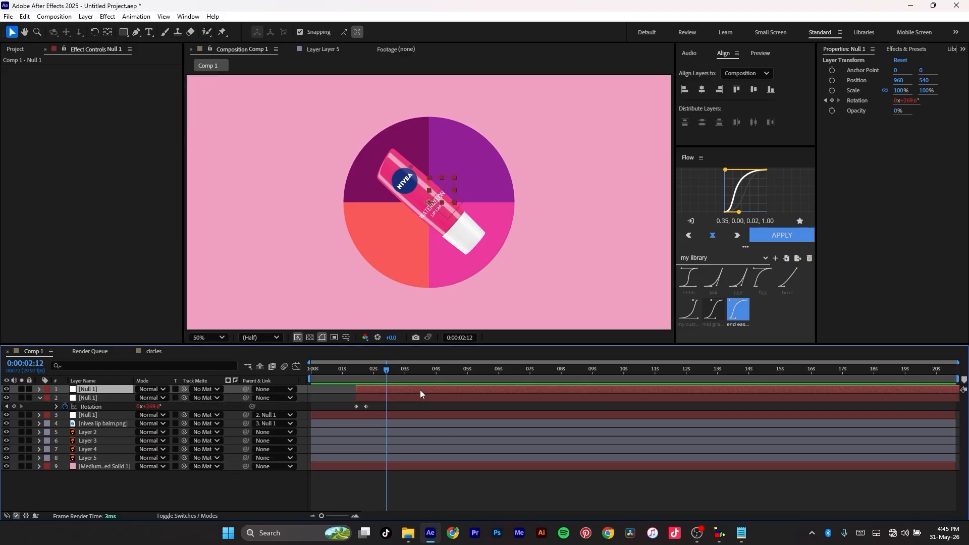
key("r")
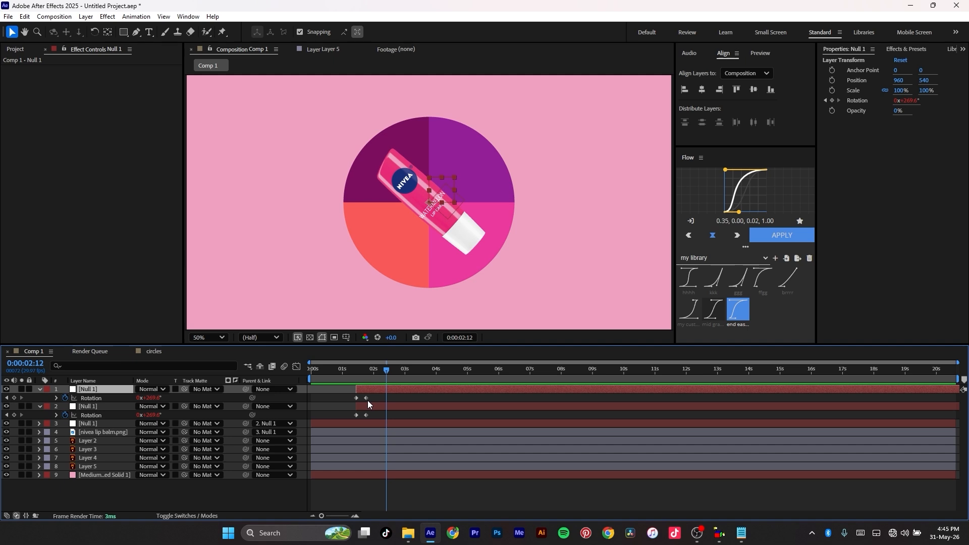
left_click(365, 397)
key("Delete")
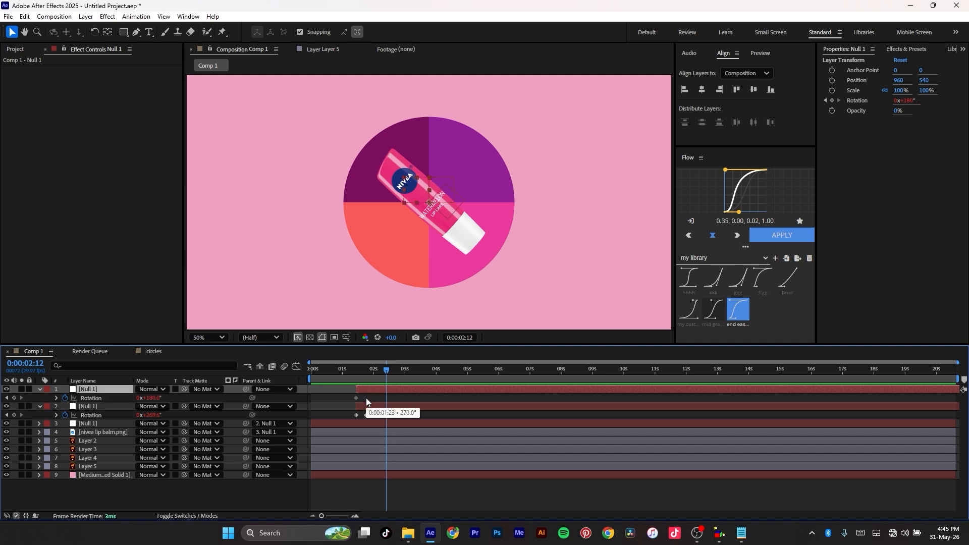
- Parent the second null to the new uppermost copy and shift that copy to start at about 2.25 seconds
left_click(354, 408)
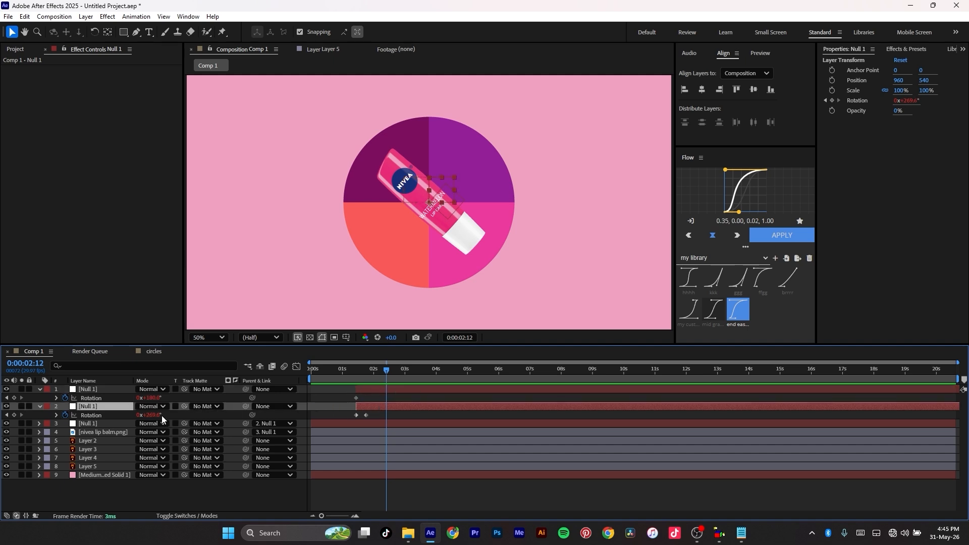
left_click_drag(245, 406, 107, 386)
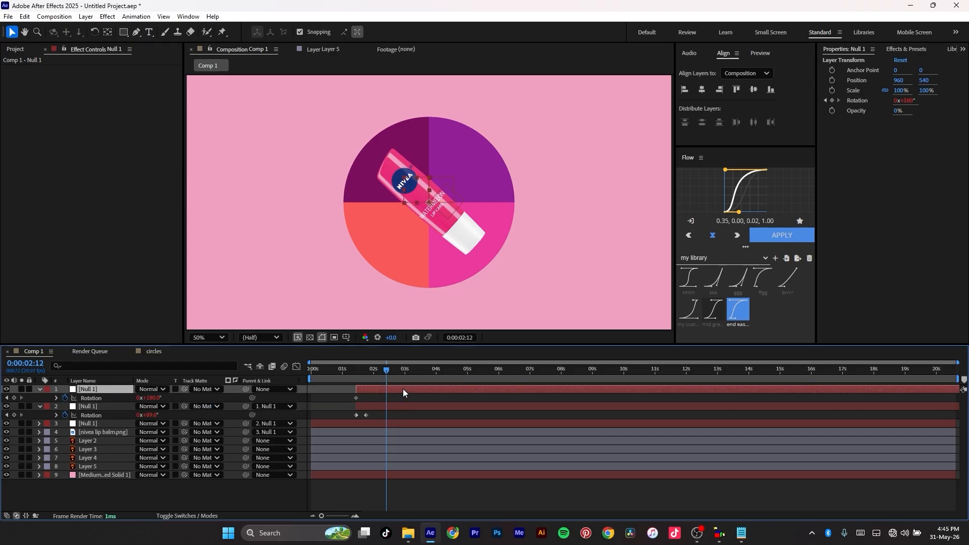
left_click_drag(404, 387, 391, 370)
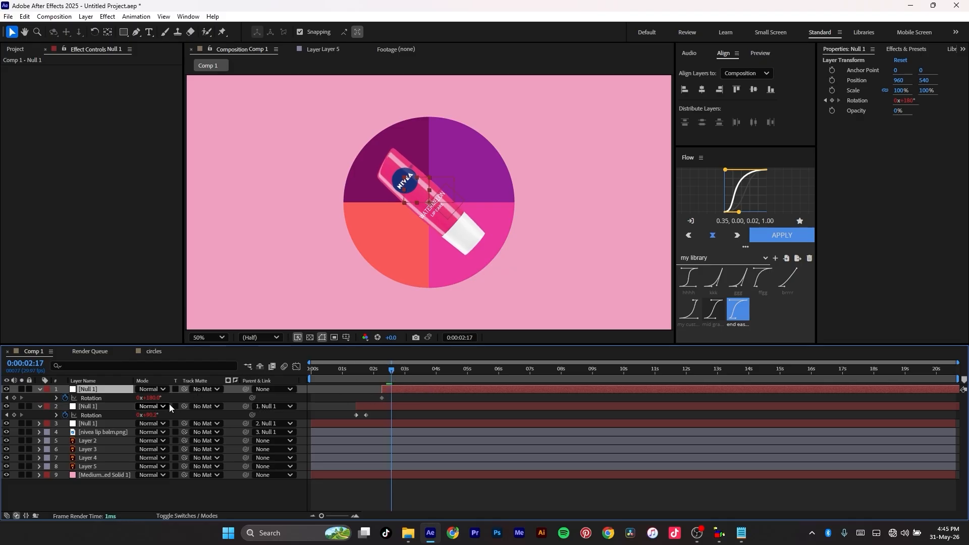
- Add a 275° Rotation keyframe to the uppermost null at 0:00:02:17 and play back the animation from the start
left_click_drag(157, 398, 201, 397)
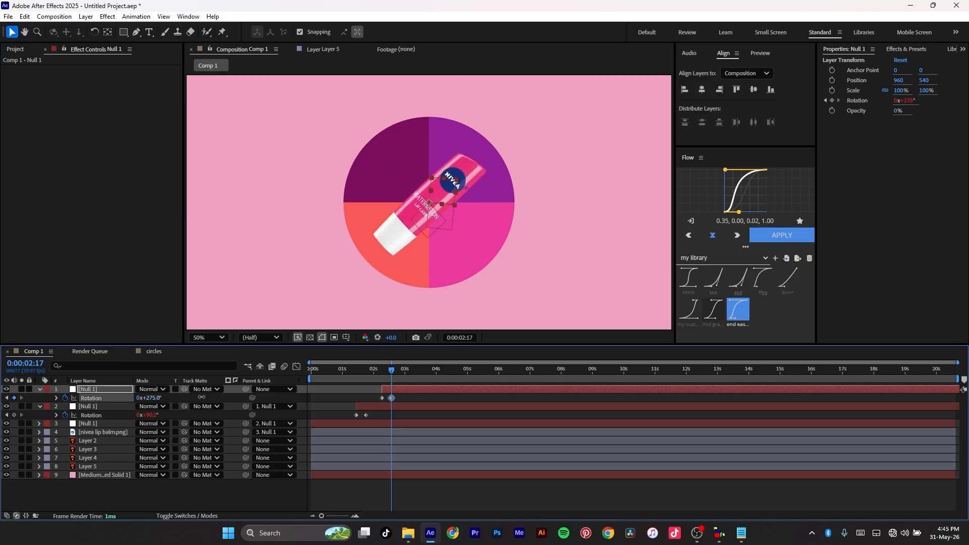
left_click_drag(391, 371, 232, 387)
key("space")
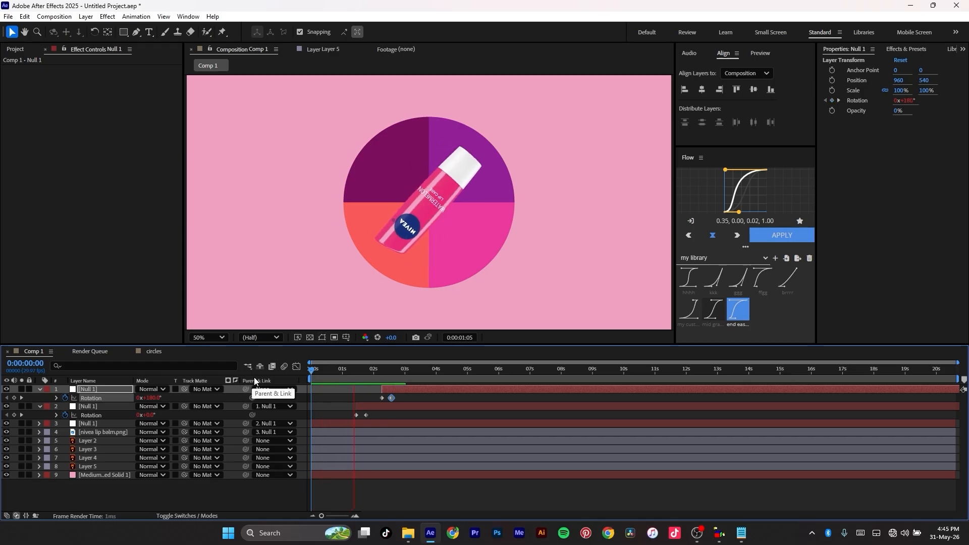
key("space")
left_click_drag(356, 370, 257, 382)
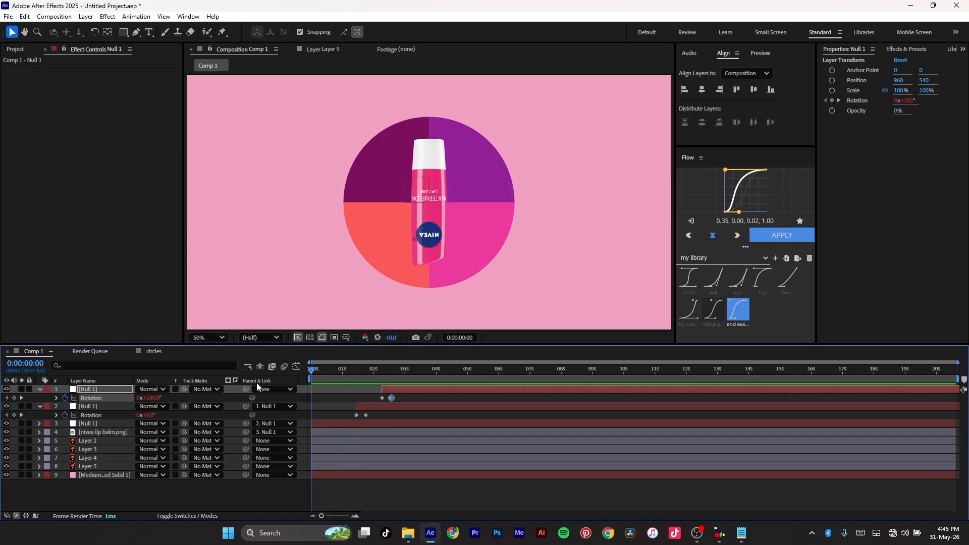
key("space")
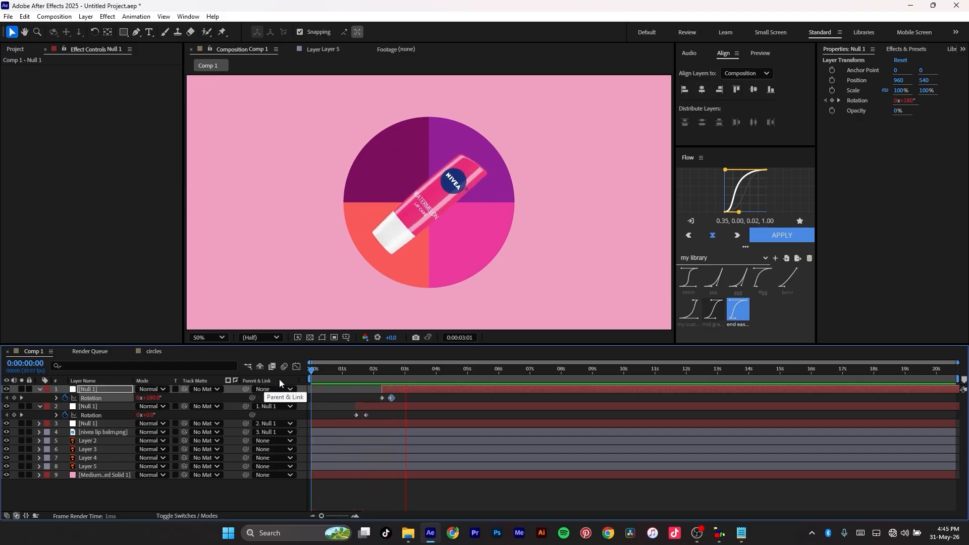
key("space")
- Shift the uppermost null to start at about 2.8 seconds and preview the new timing from the start
left_click_drag(421, 390, 301, 380)
key("space")
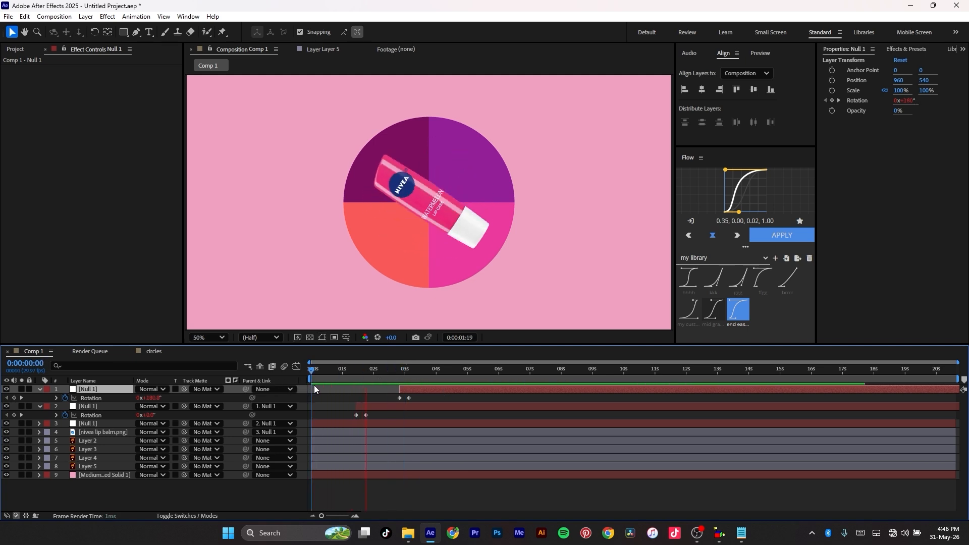
key("space")
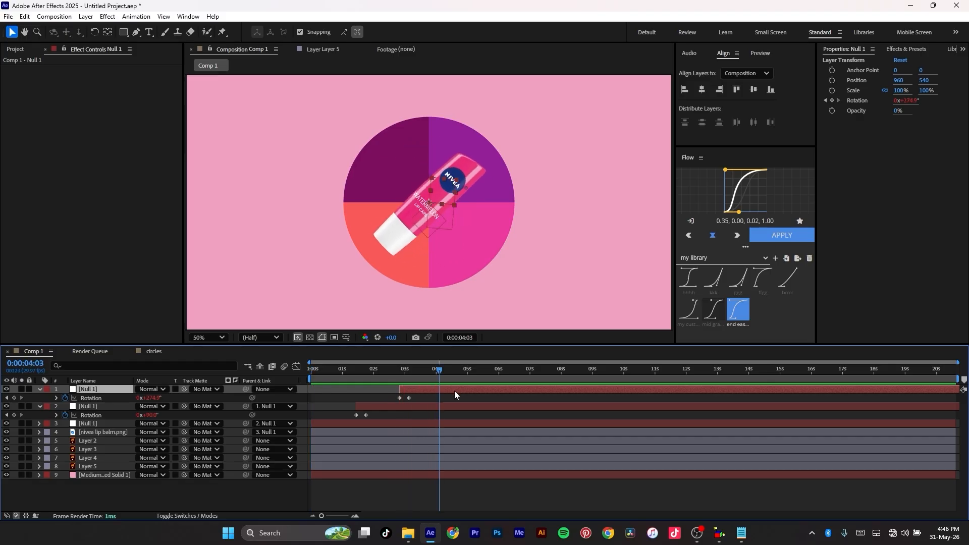
- Duplicate the uppermost null to start at about 4 seconds and delete the copy's second Rotation keyframe
key("ctrl+d")
left_click_drag(449, 389, 486, 383)
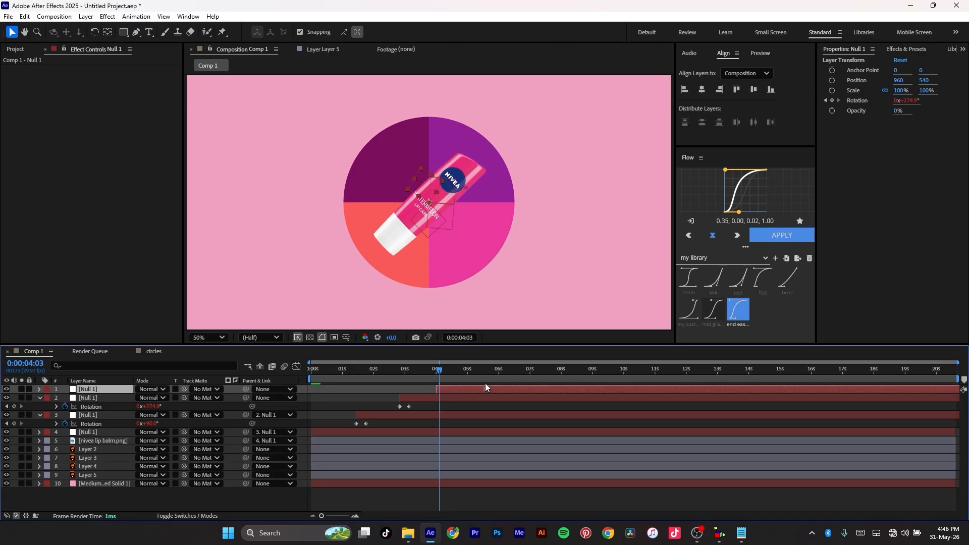
key("u")
left_click(446, 398)
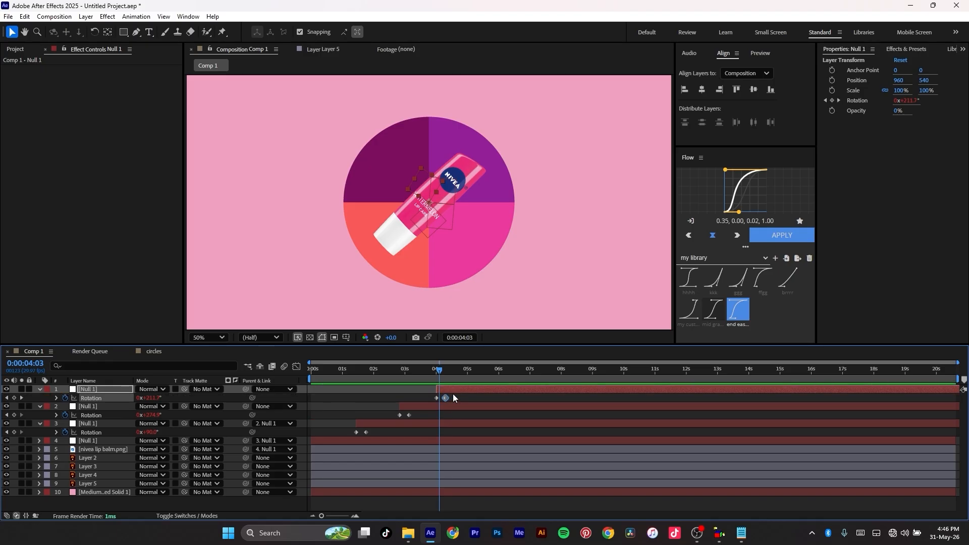
key("Delete")
- Parent the second null to the newest null copy and select that copy
left_click(428, 404)
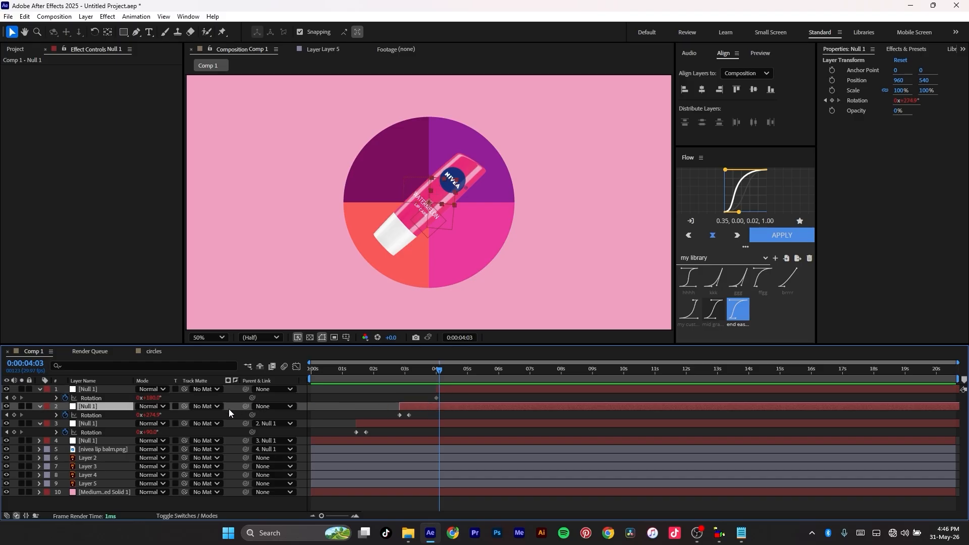
left_click_drag(248, 409, 104, 392)
left_click(110, 389)
- Add a Rotation keyframe of about 268° to the uppermost null at 0:00:04:10 and preview the animation
left_click_drag(441, 371, 444, 373)
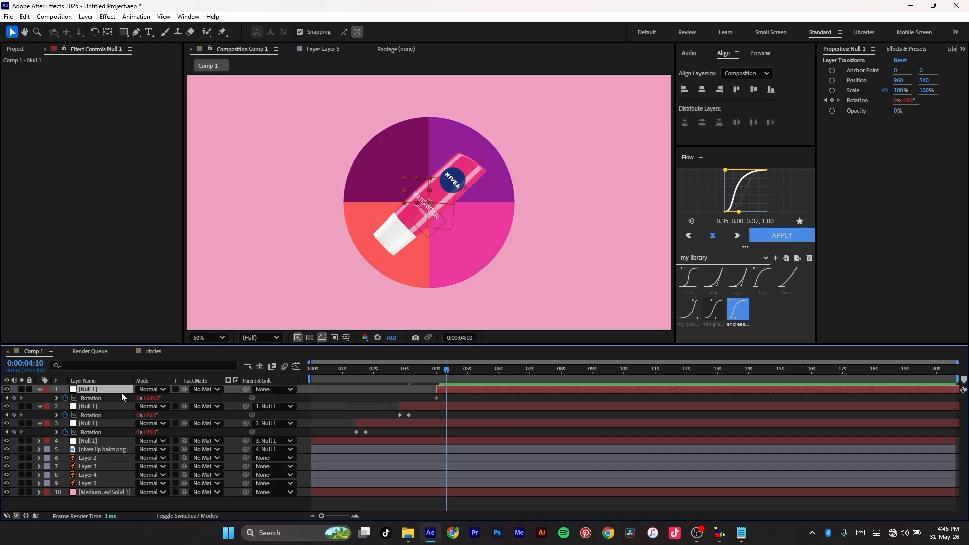
left_click_drag(158, 399, 201, 398)
key("space")
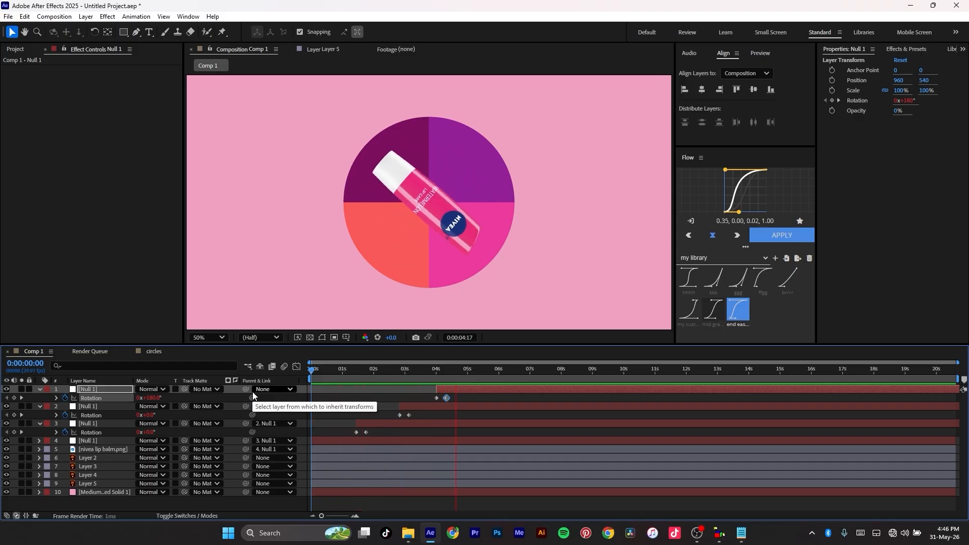
key("space")
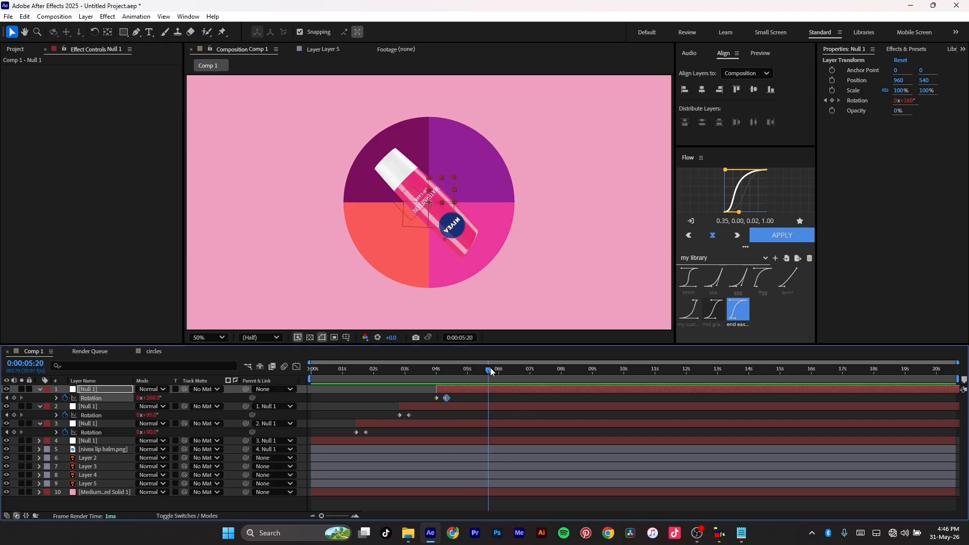
- Add a text layer reading "Jojoba Oil" over the circle's upper purple segment, with the playhead at the start of the composition
left_click_drag(492, 370, 247, 389)
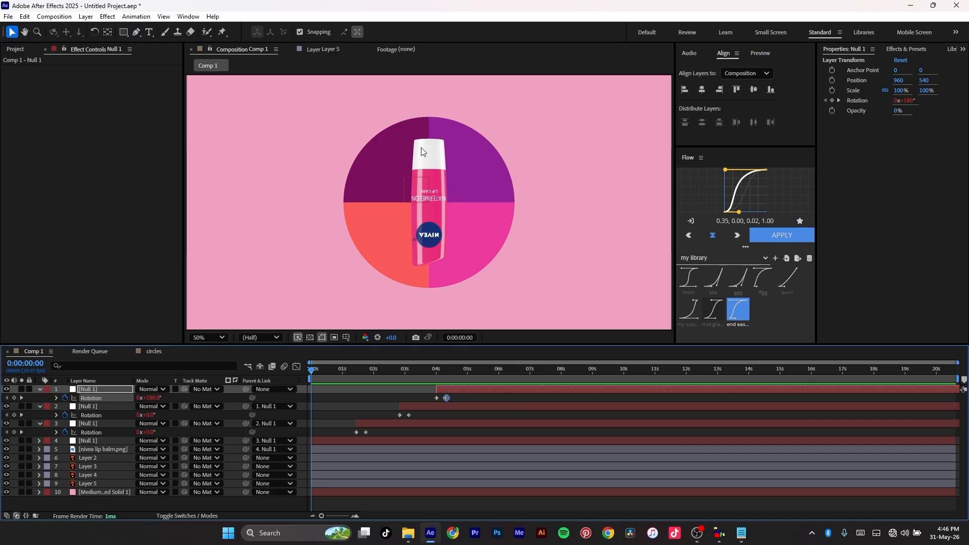
left_click(380, 194)
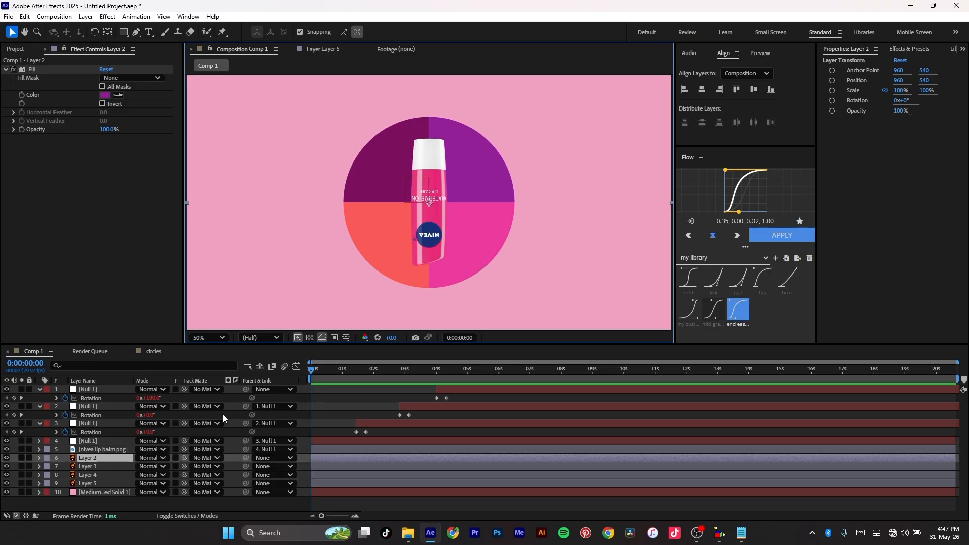
left_click(378, 425)
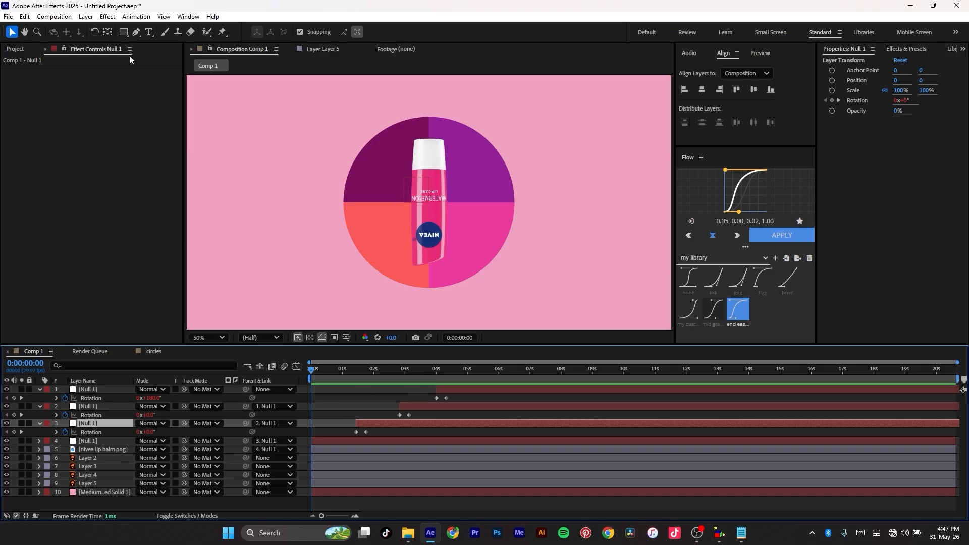
left_click(150, 31)
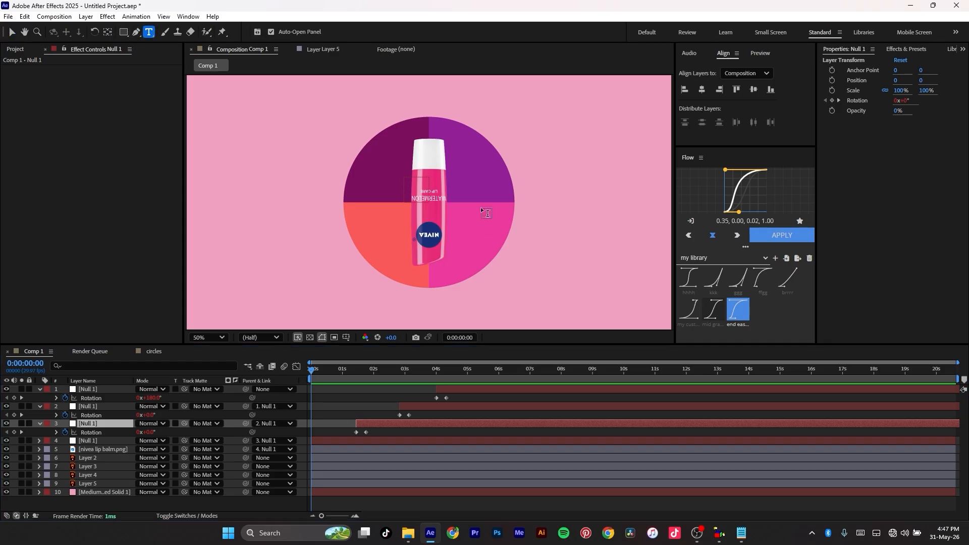
left_click(458, 168)
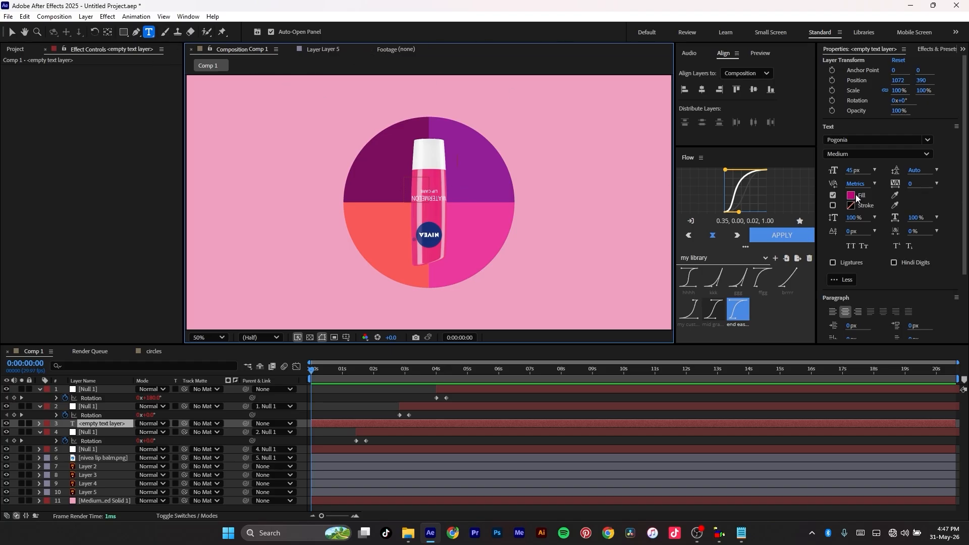
type("Jo")
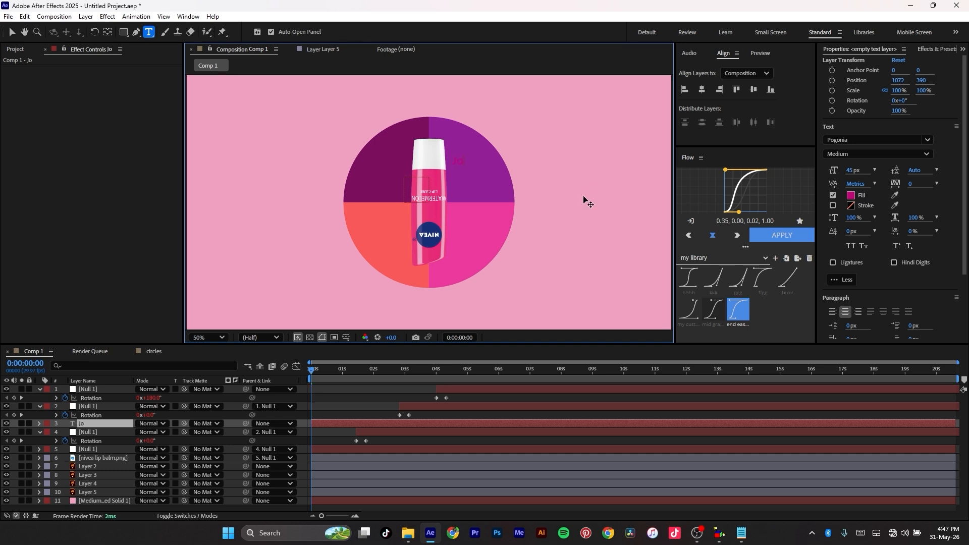
type("joba Oil")
- Recolour the "Jojoba Oil" text fill to a light violet, based on the purple sampled from the segment behind it
key("ctrl+a")
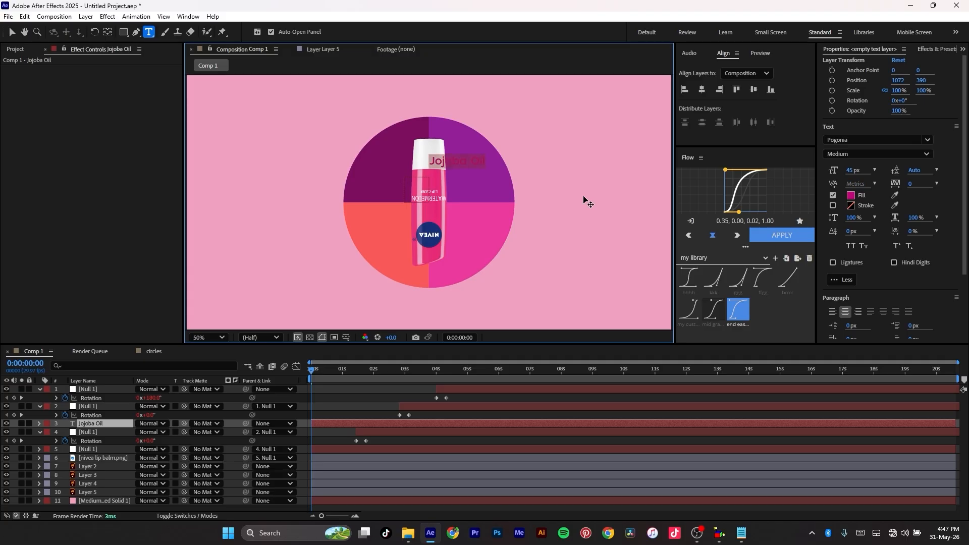
left_click(851, 195)
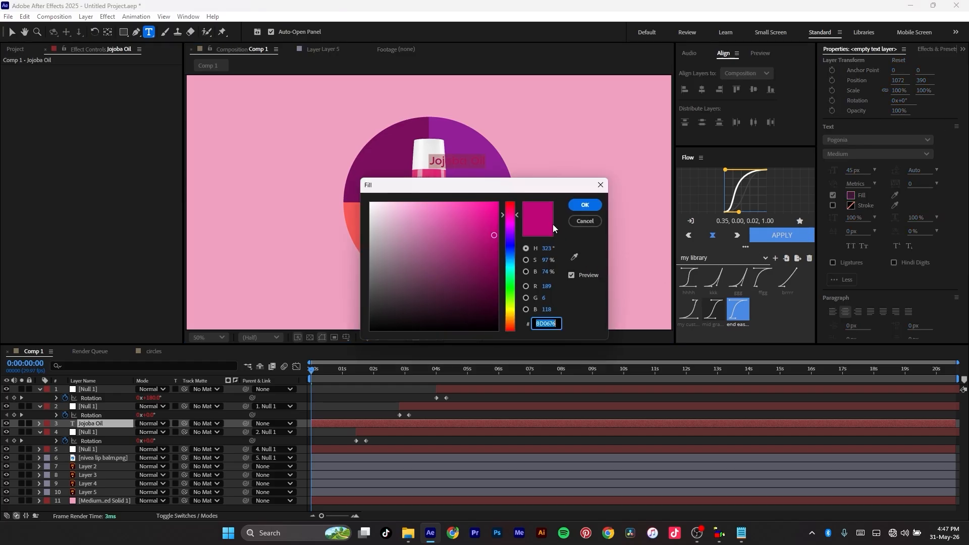
left_click_drag(510, 185, 826, 186)
left_click(891, 253)
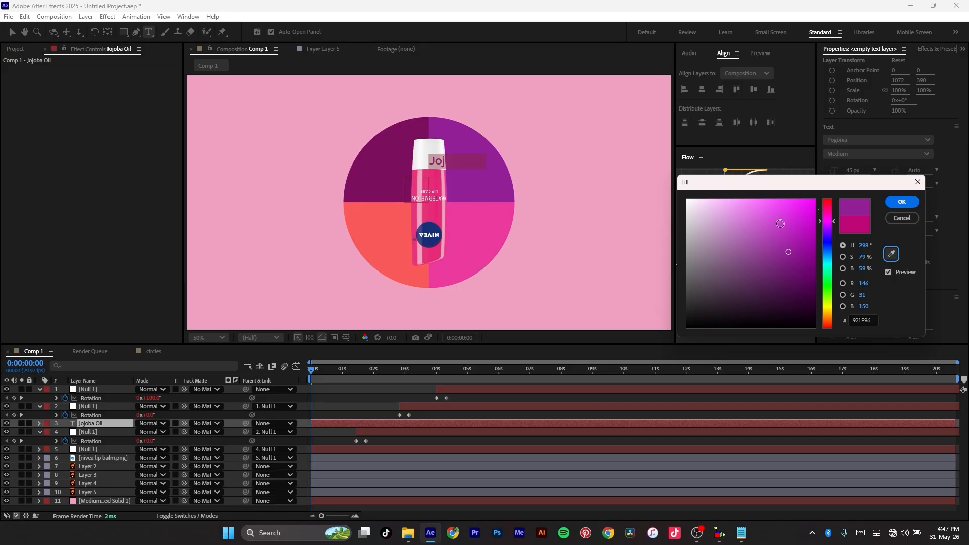
mouse_move(792, 221)
left_mouse_down()
mouse_move(783, 200)
mouse_move(801, 198)
mouse_move(746, 199)
left_mouse_up()
left_click(902, 202)
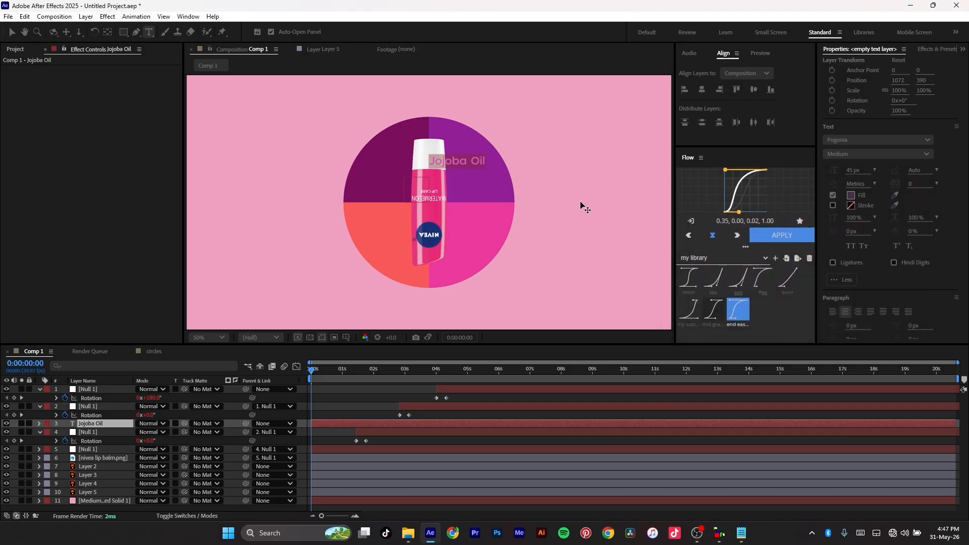
left_click(12, 32)
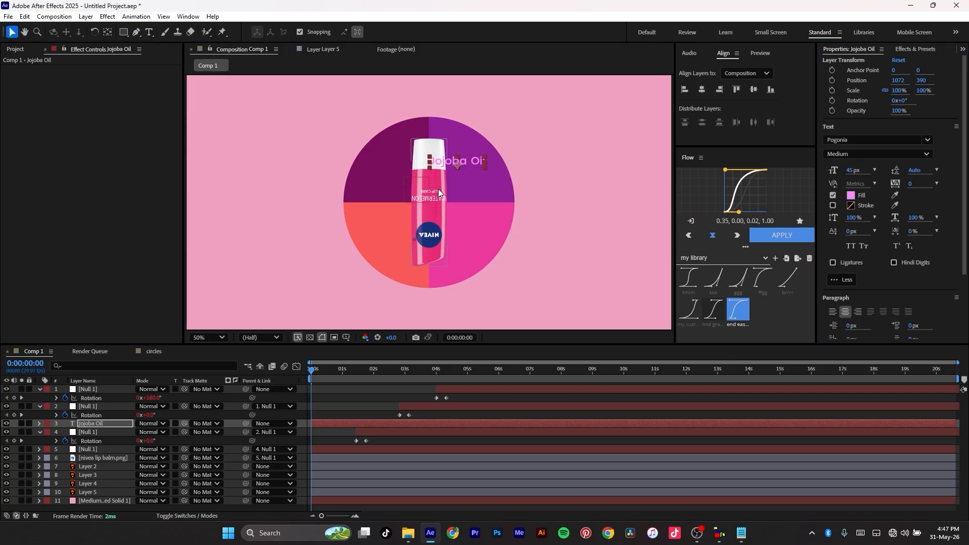
- Rotate the "Jojoba Oil" text to 39° and place it near the outer edge of the upper-right purple segment
left_click_drag(469, 160, 487, 171)
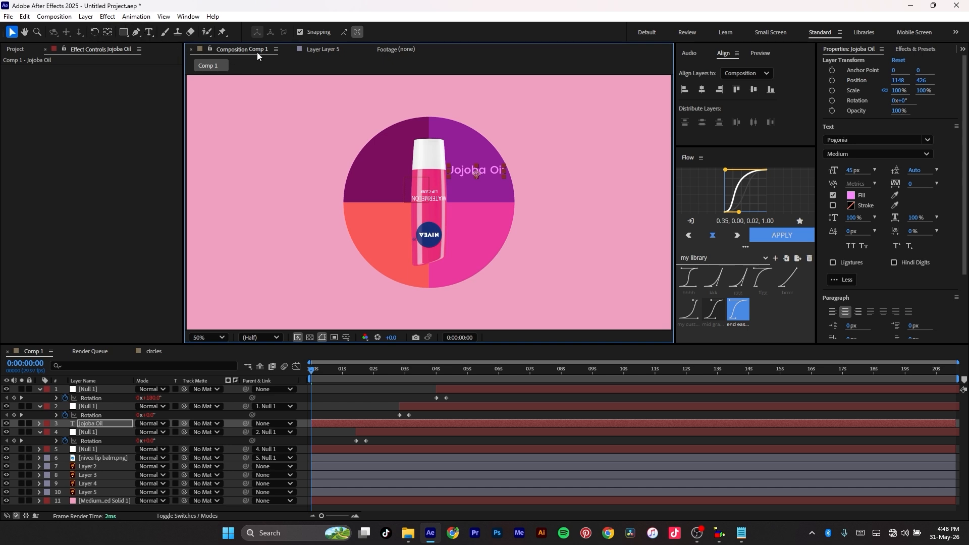
left_click(701, 90)
left_click(754, 90)
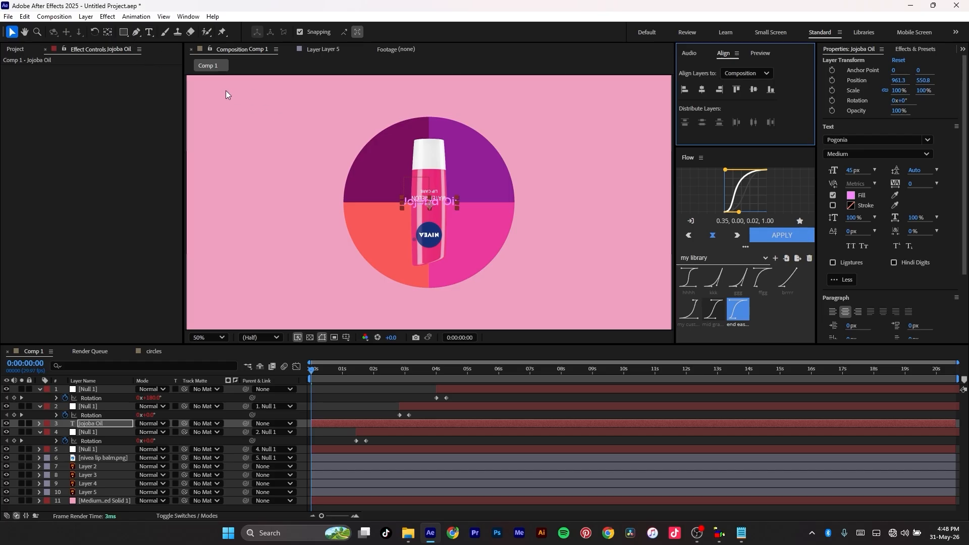
key("r")
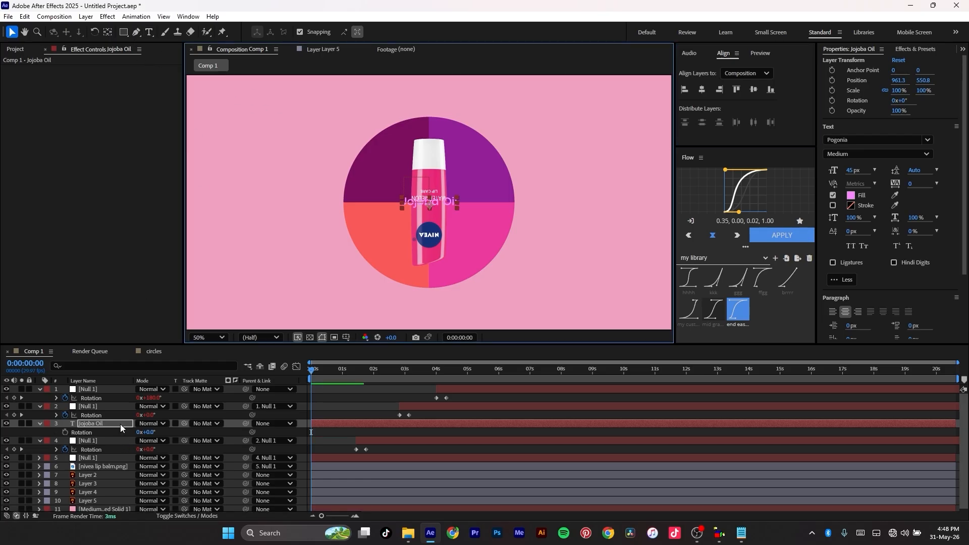
left_click_drag(150, 431, 175, 433)
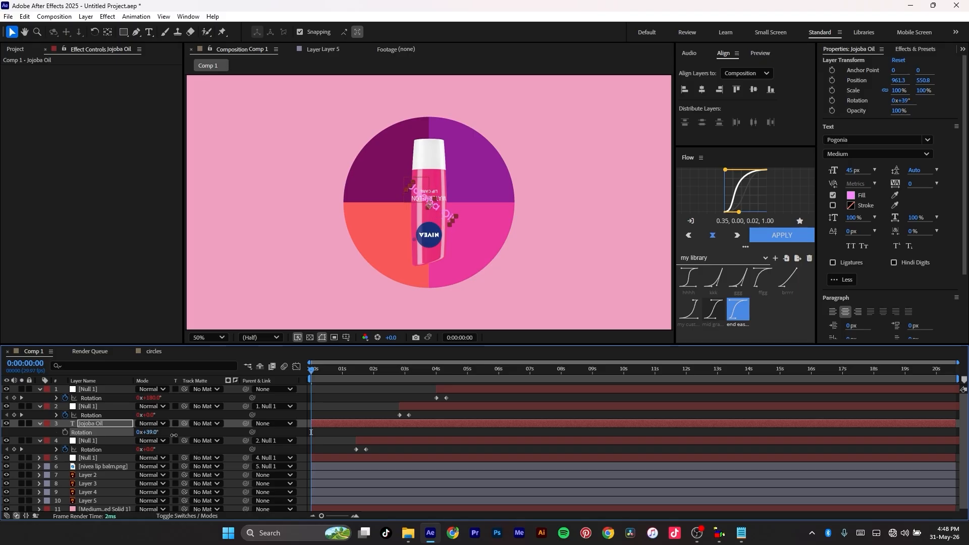
left_click(442, 212)
left_click_drag(442, 212, 486, 172)
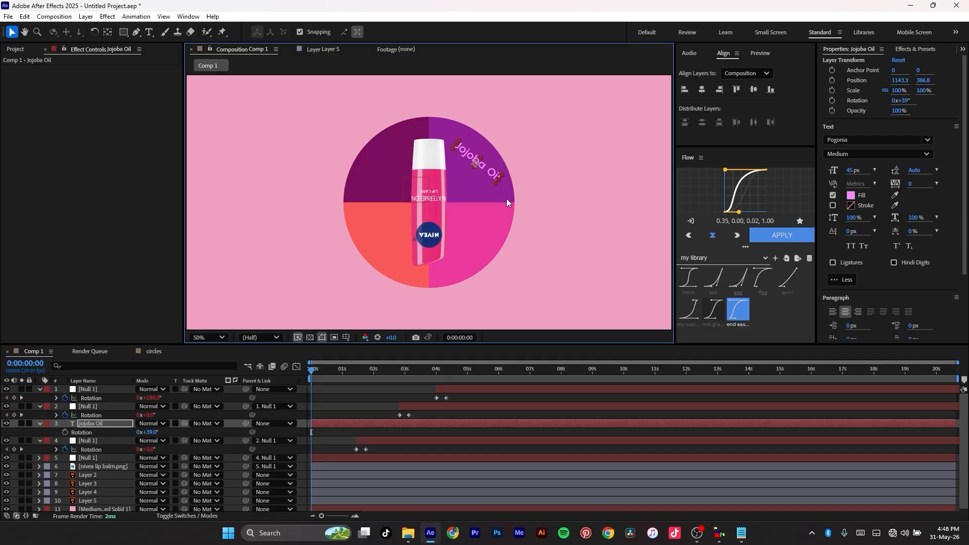
- Duplicate the "Jojoba Oil" text layer and move the copy's anchor point to the centre of the circle
left_click(102, 422)
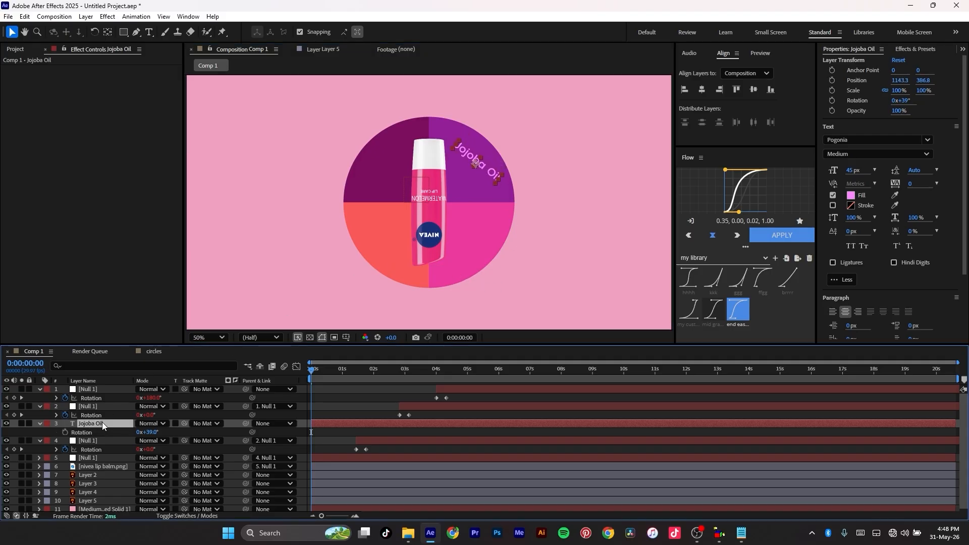
key("ctrl+d")
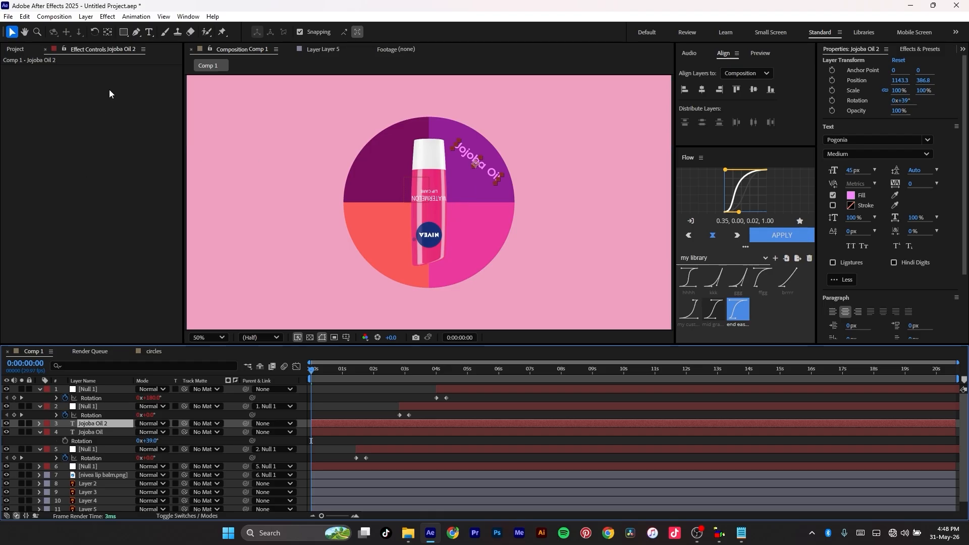
left_click(107, 33)
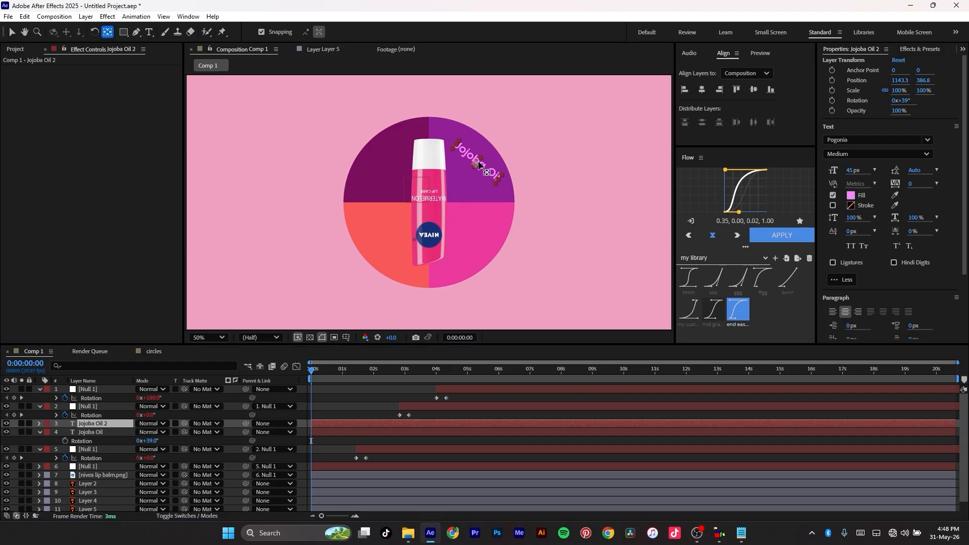
left_click_drag(477, 166, 432, 206)
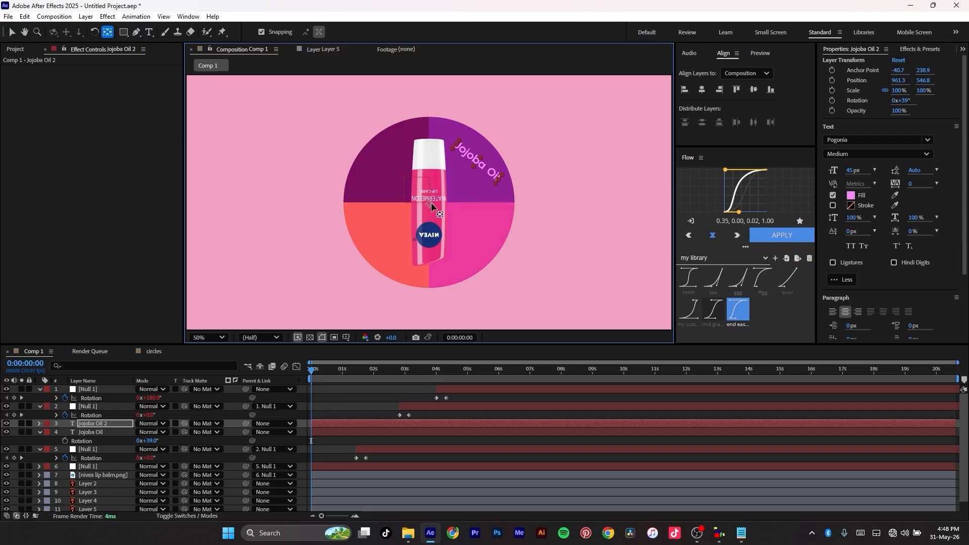
double_click(107, 32)
left_click_drag(483, 162, 430, 205)
- Rotate the copied label to 126° onto the pink segment and change its text to "Vitamin E"
key("r")
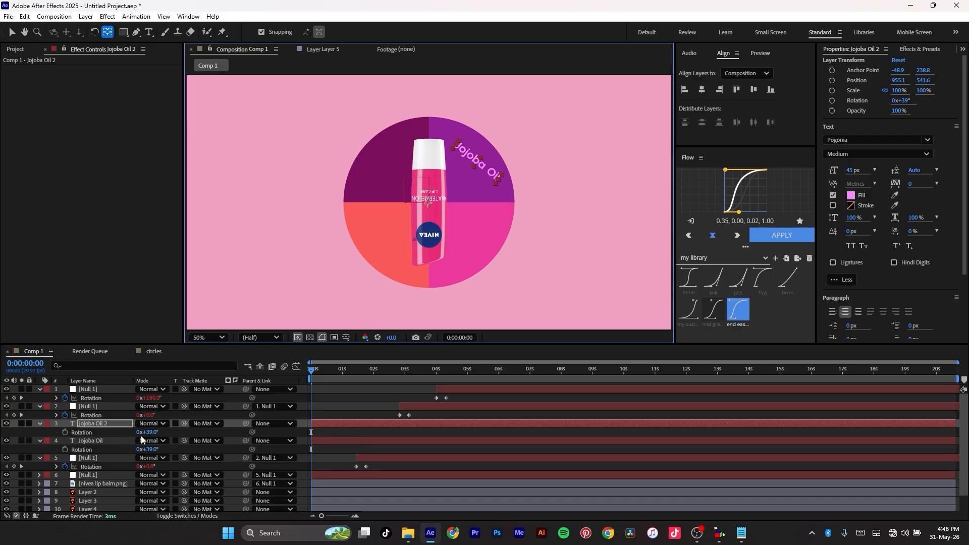
left_click_drag(150, 435, 193, 432)
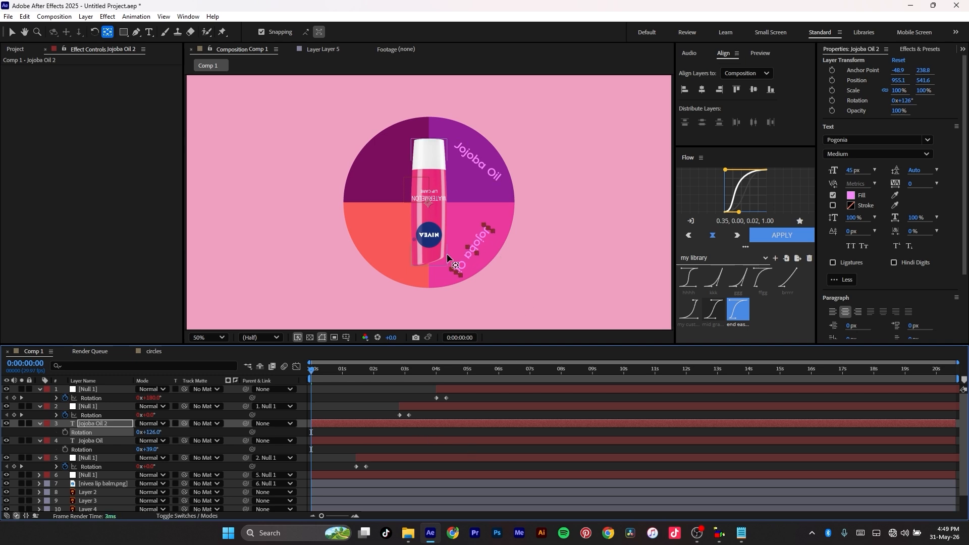
double_click(471, 256)
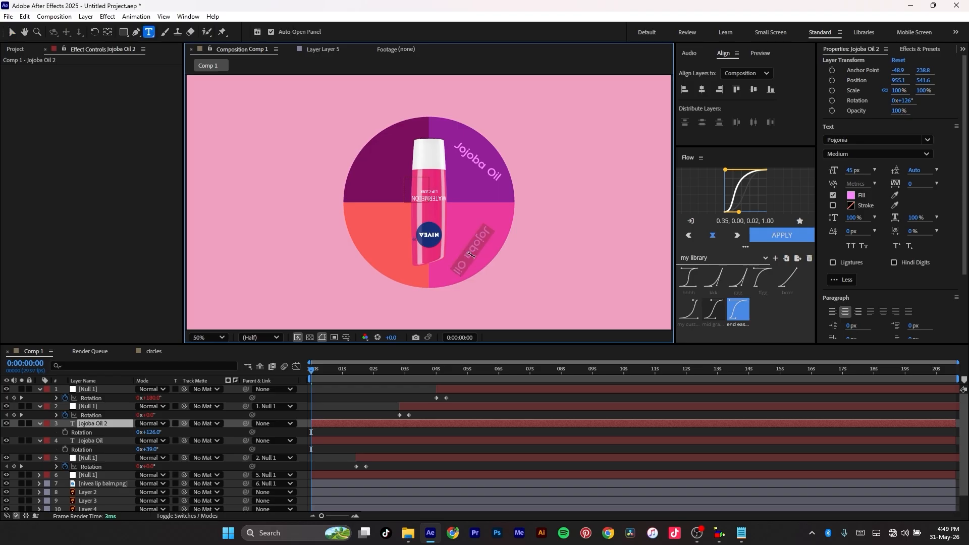
type("Vita")
key("ctrl+a")
type("Vitamin E")
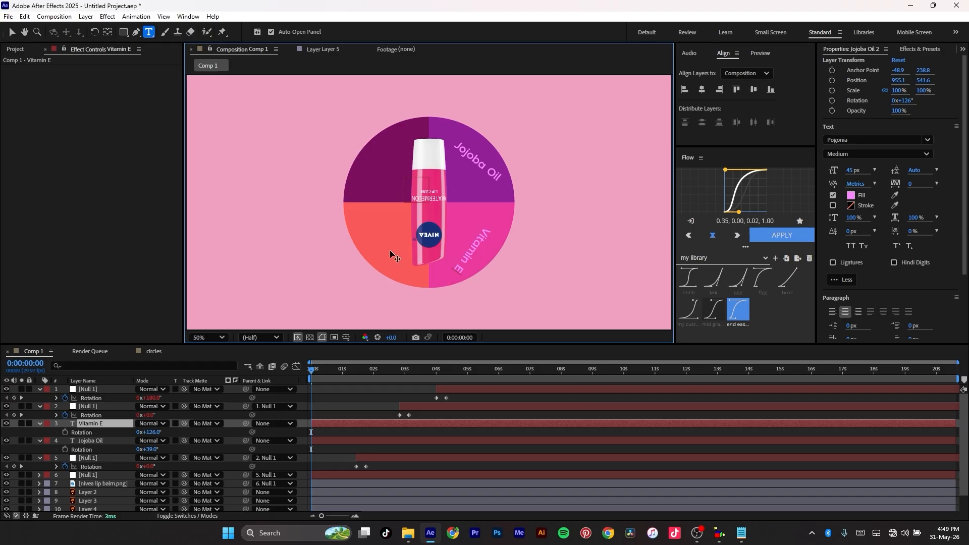
left_click(11, 30)
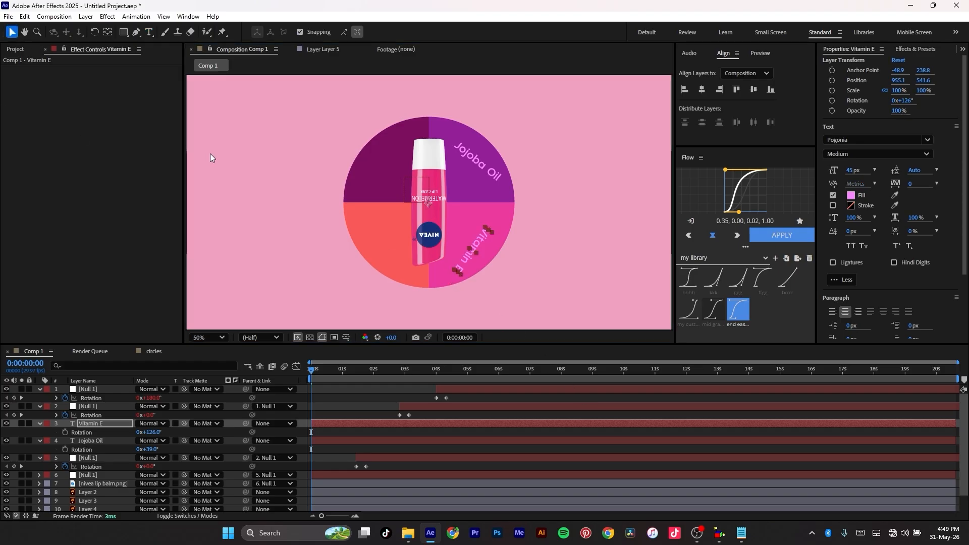
- Duplicate the "Vitamin E" text layer and rotate the copy to 218° so it sits on the orange segment
key("ctrl+d")
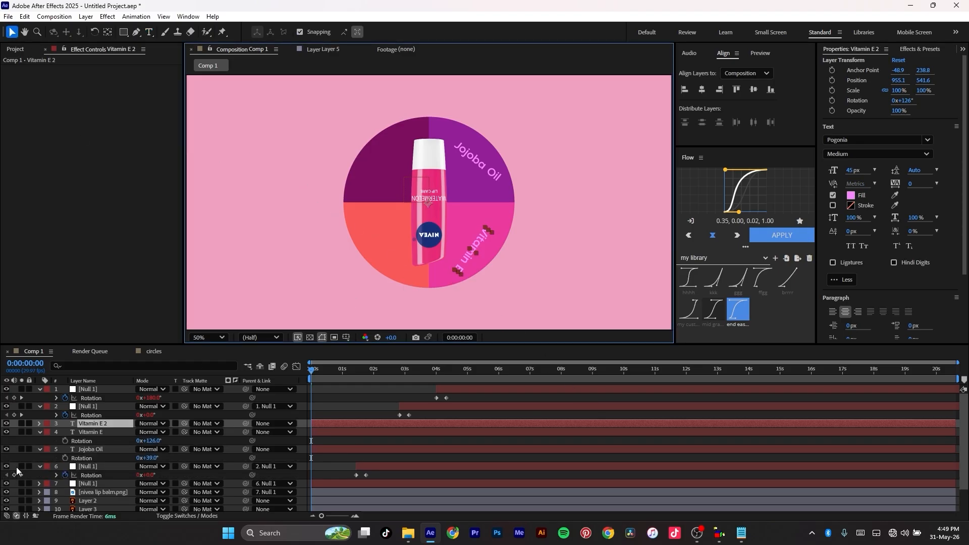
key("t")
key("r")
left_click_drag(151, 433, 201, 434)
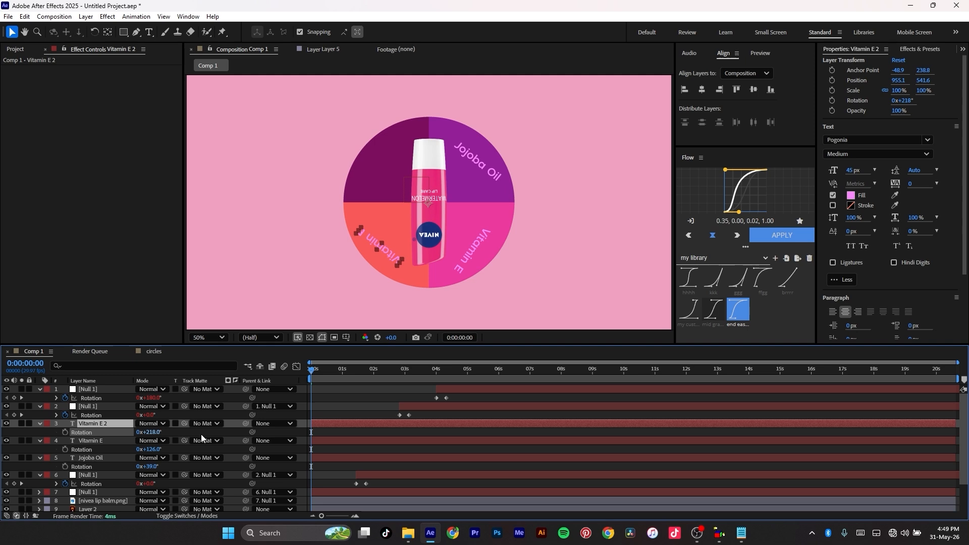
- Replace the text of the label on the orange segment with "Olive oil"
left_click(95, 424)
double_click(100, 421)
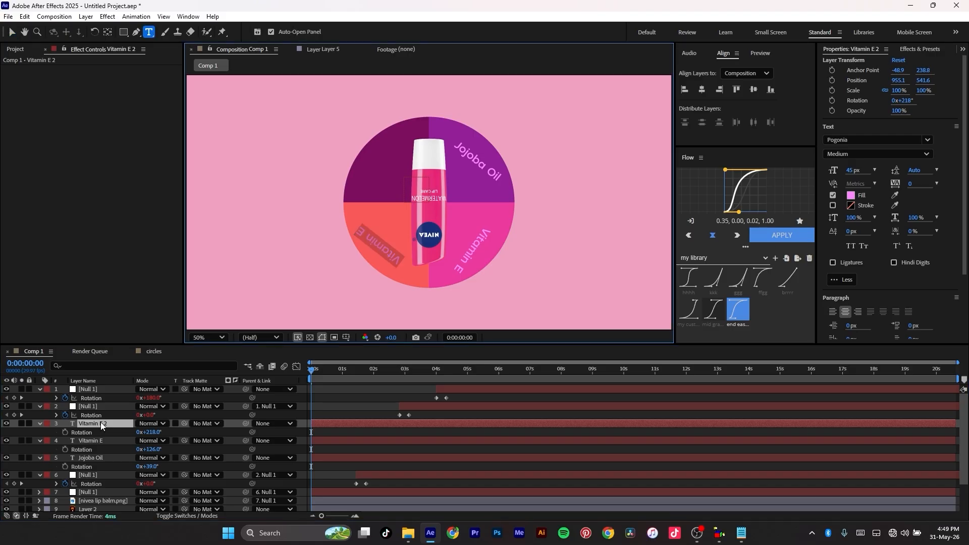
type("Cas")
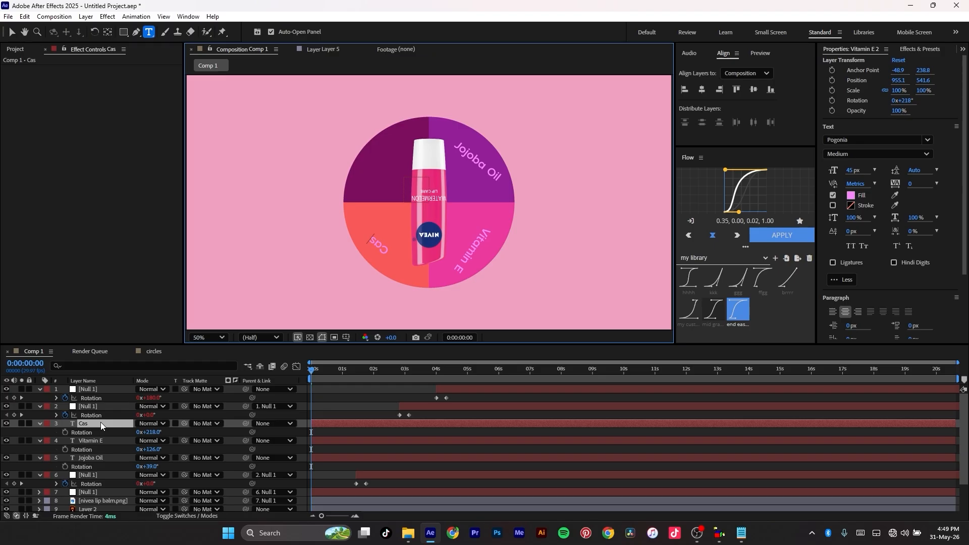
key("ctrl+a")
type("Olive oil")
left_click(11, 32)
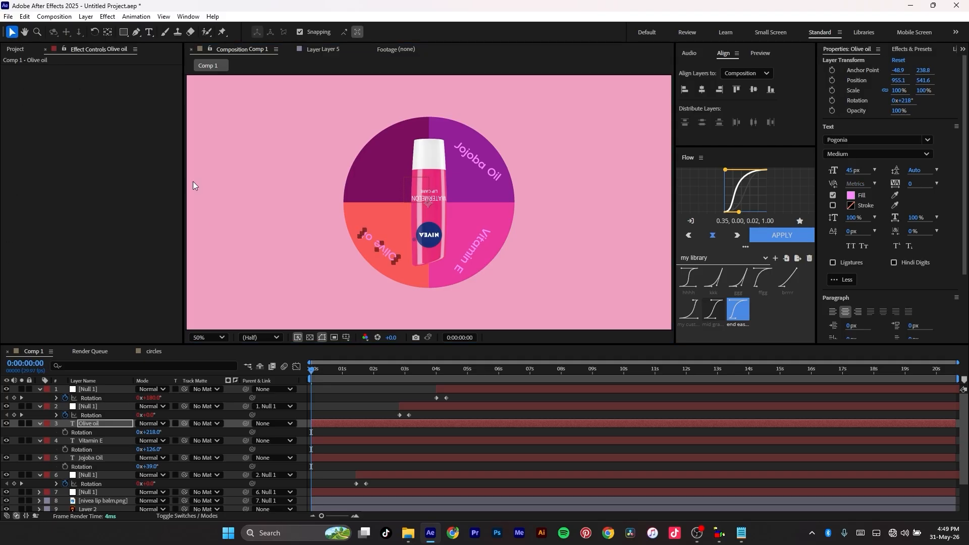
- Shorten the orange segment's label to "Olive"
double_click(384, 249)
double_click(371, 236)
key("BackSpace")
key("BackSpace")
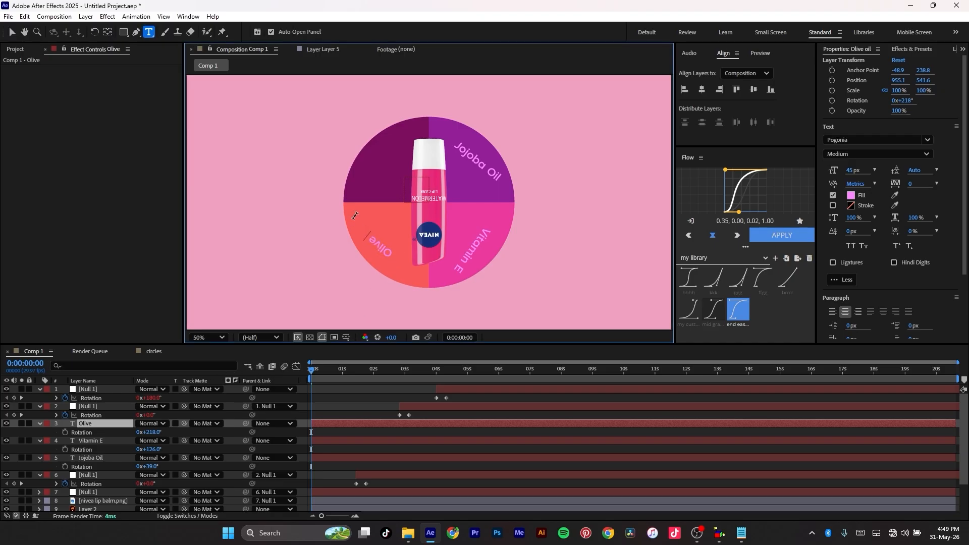
left_click(12, 32)
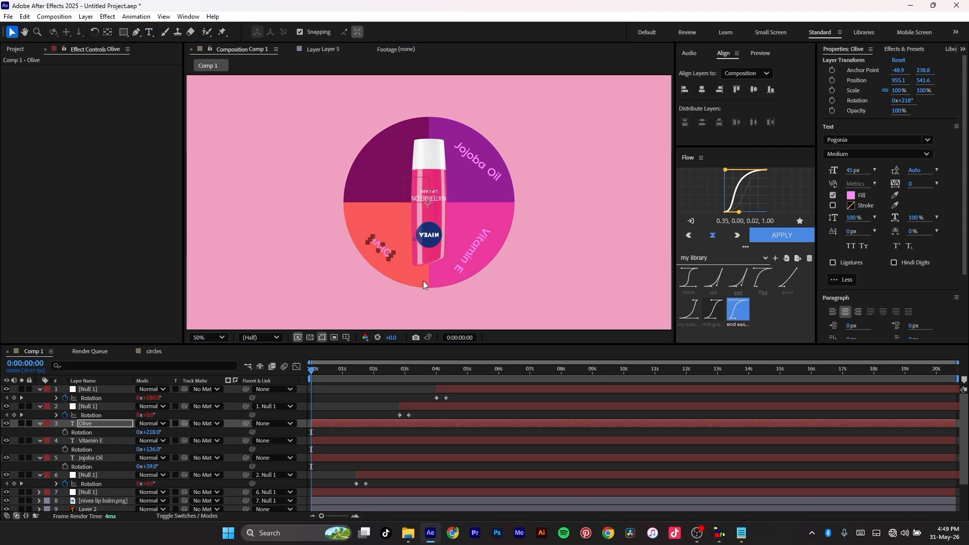
- Duplicate the "Olive" text layer and rotate the copy to 303° onto the dark purple segment
left_click(90, 422)
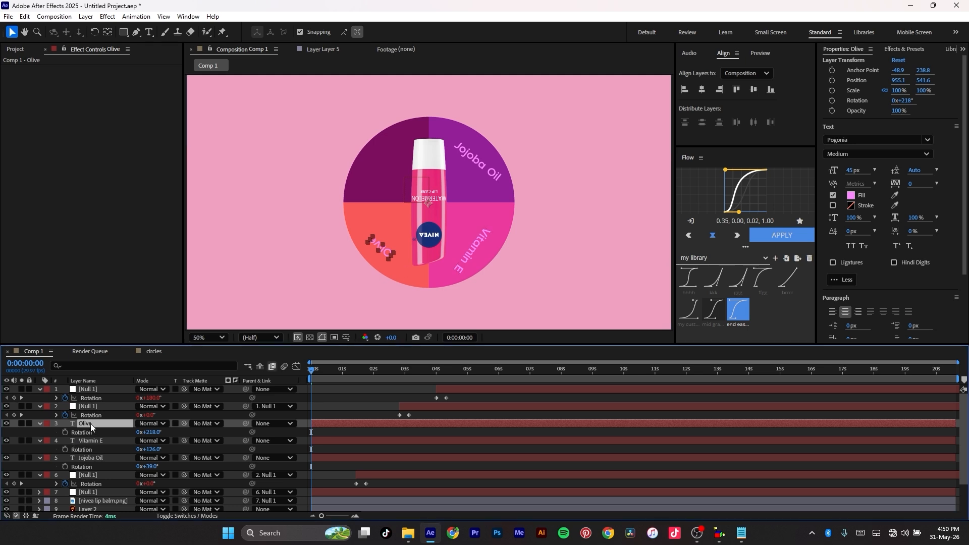
key("ctrl+d")
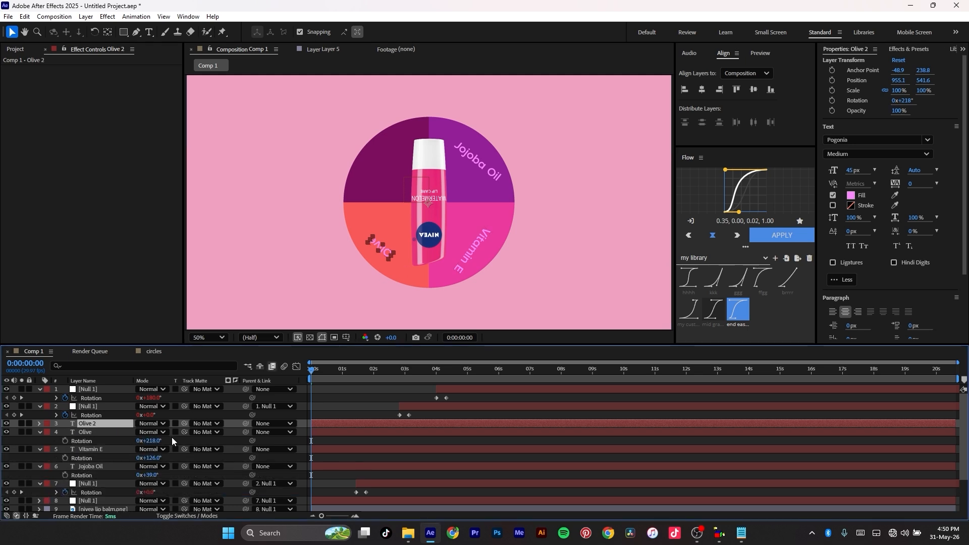
key("r")
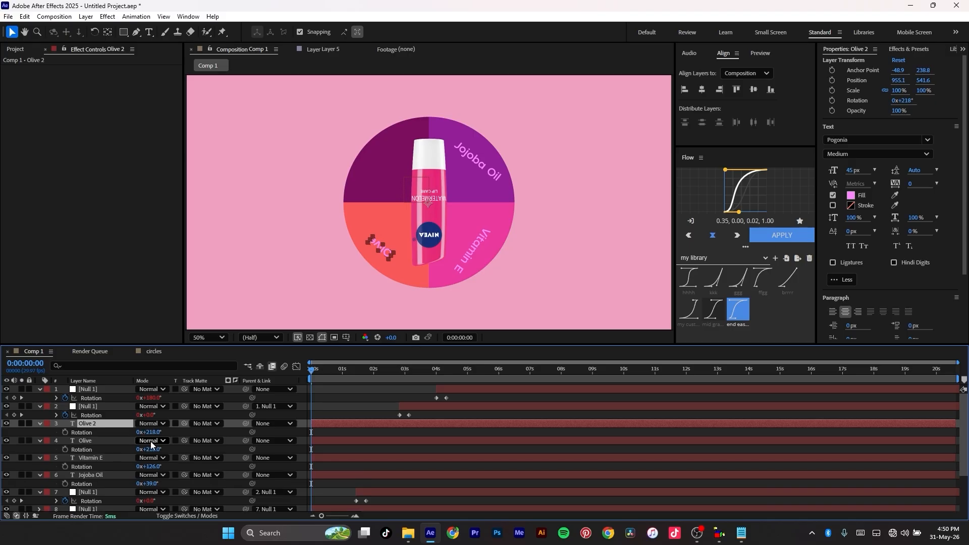
left_click_drag(154, 432, 185, 423)
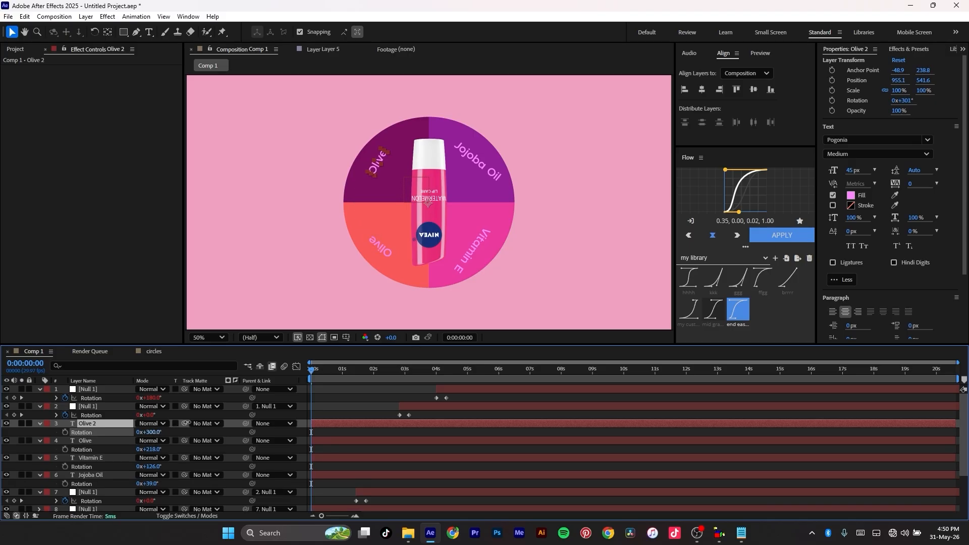
left_click_drag(187, 423, 187, 426)
- Change the dark purple segment's label to "Shea Butter" and set its rotation to 304°
double_click(380, 160)
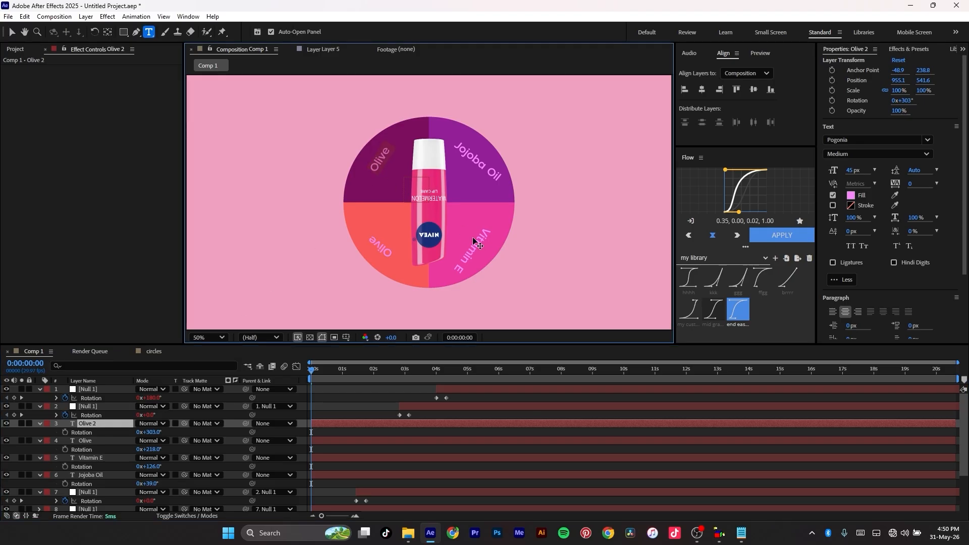
type("Shea Butter")
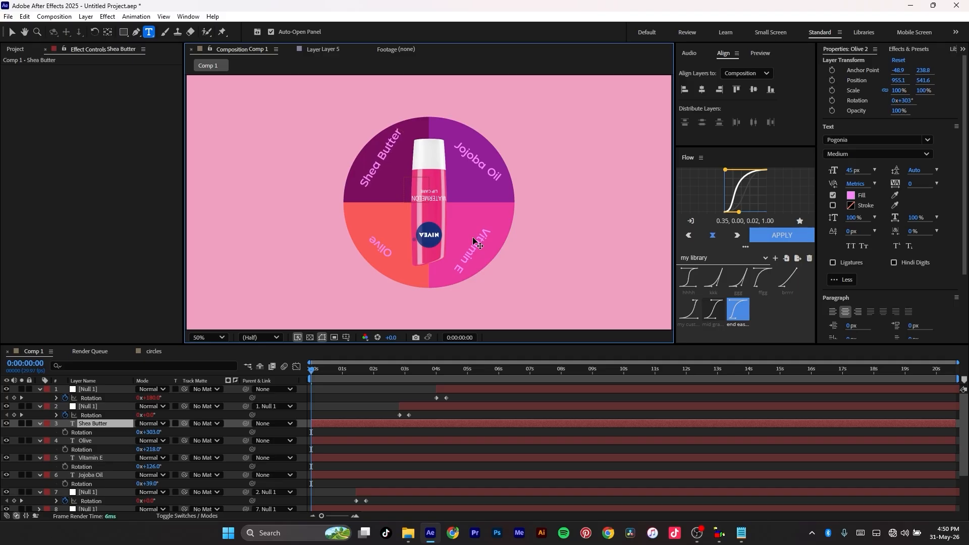
left_click(12, 32)
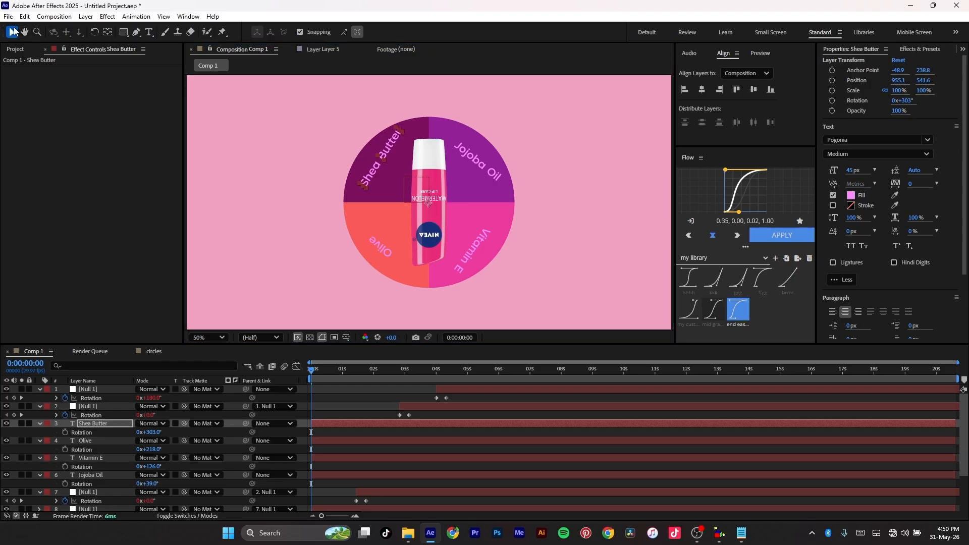
left_click_drag(150, 432, 151, 432)
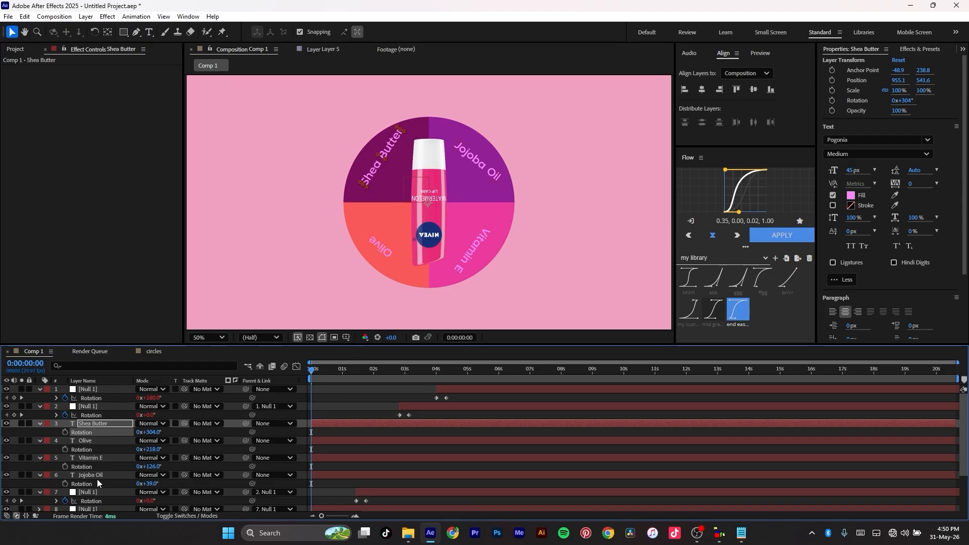
- Recolour the "Vitamin E" label's fill to the dark magenta 9C0058, based on a colour sampled from its segment
left_click(90, 459)
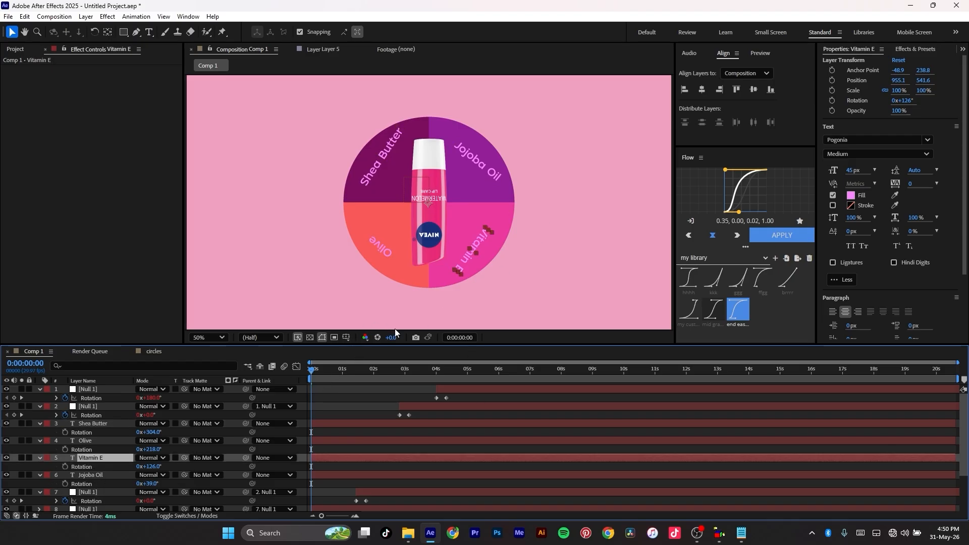
left_click(852, 198)
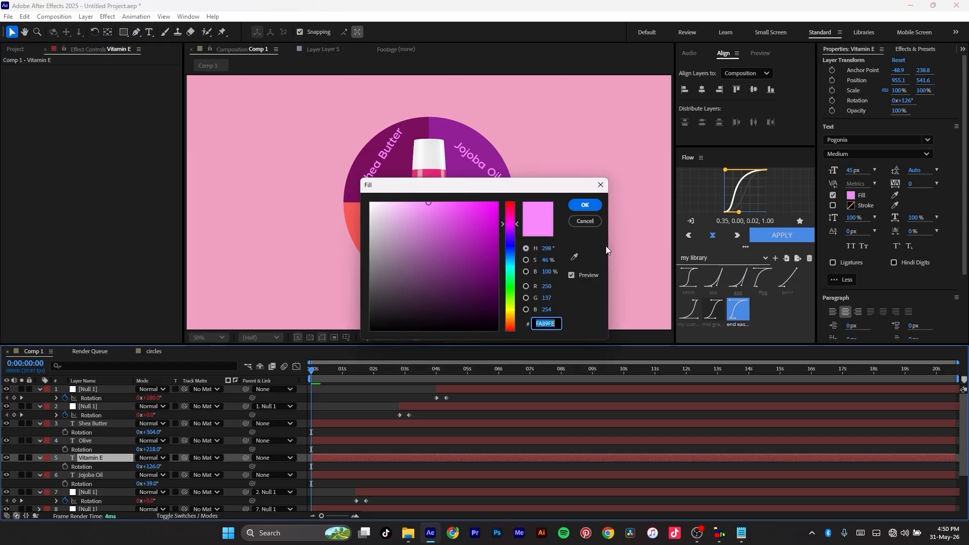
left_click_drag(505, 199, 741, 208)
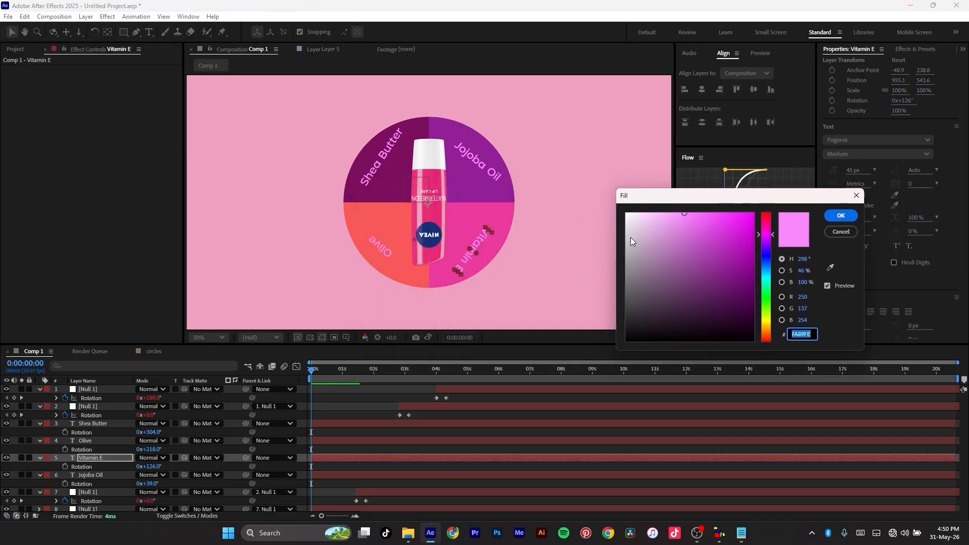
left_click(830, 268)
left_click(473, 220)
mouse_move(725, 223)
left_mouse_down()
mouse_move(681, 217)
mouse_move(735, 221)
mouse_move(739, 270)
mouse_move(749, 274)
mouse_move(753, 263)
left_mouse_up()
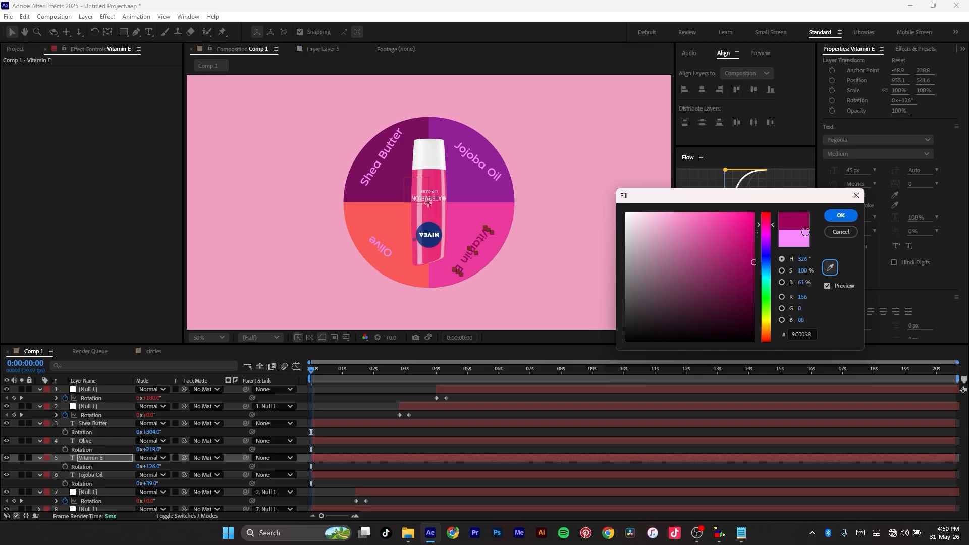
left_click(840, 216)
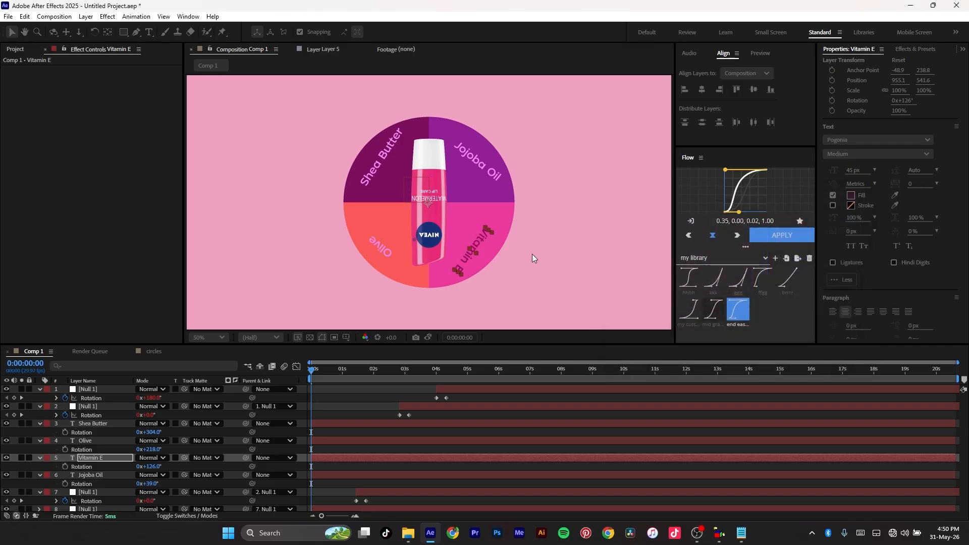
- Recolour the "Olive" label's fill to a dark red, starting from the colour sampled from its orange segment
left_click(105, 439)
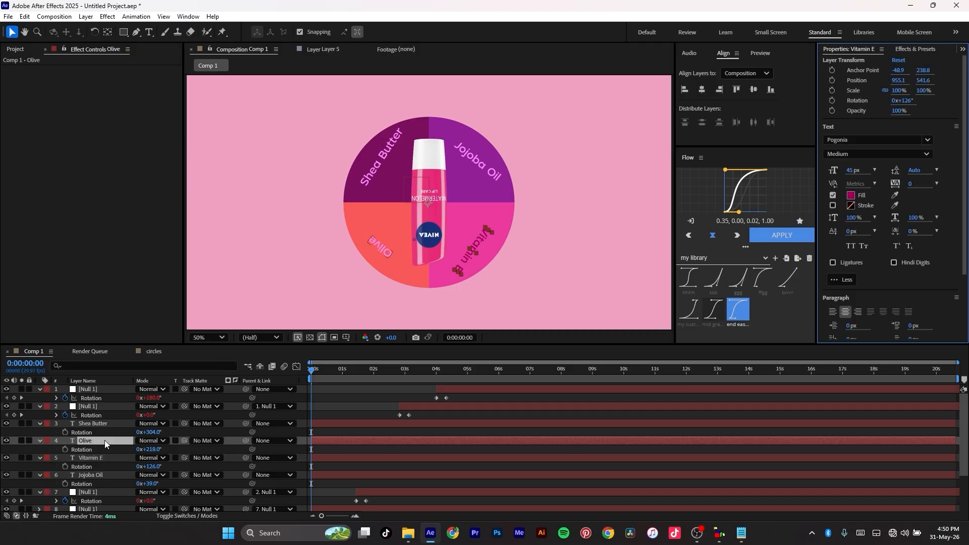
left_click(851, 196)
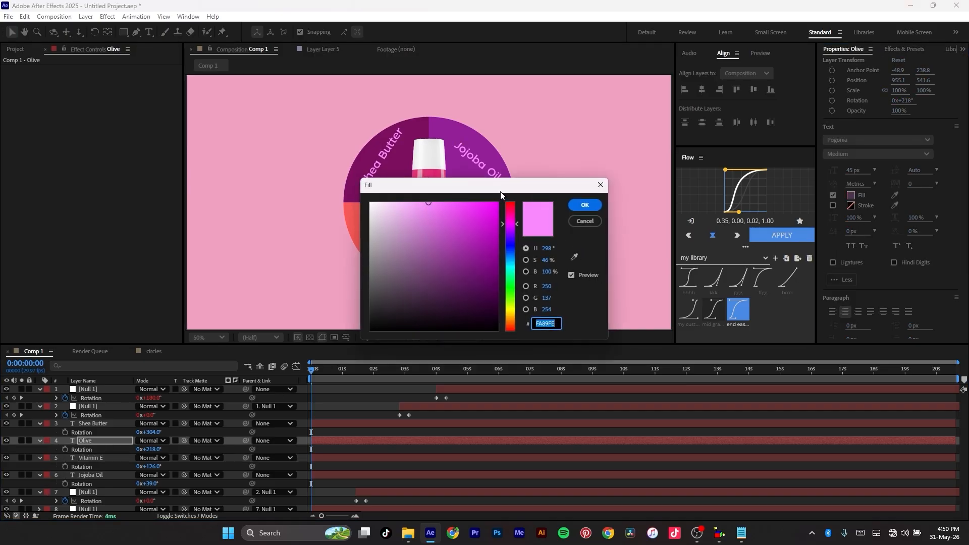
left_click_drag(501, 194, 812, 234)
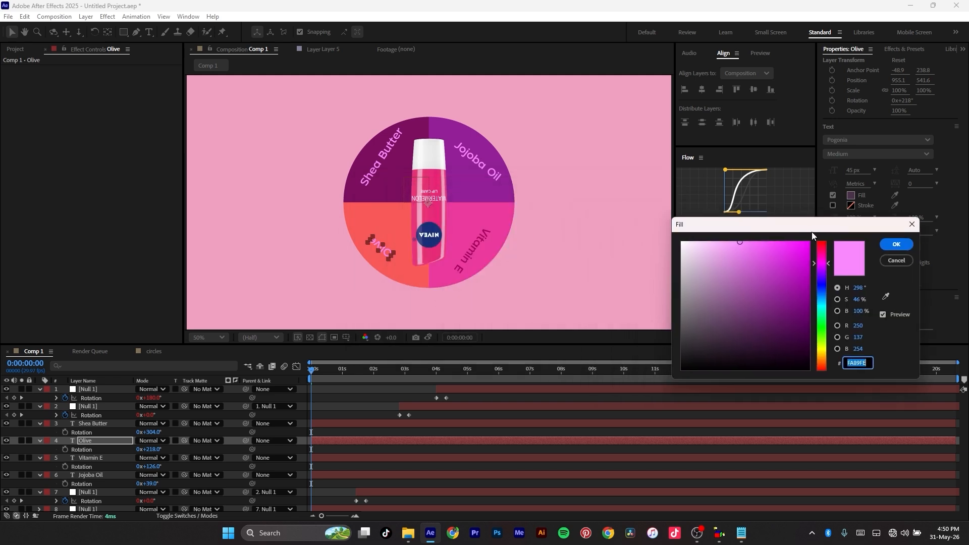
left_click(885, 296)
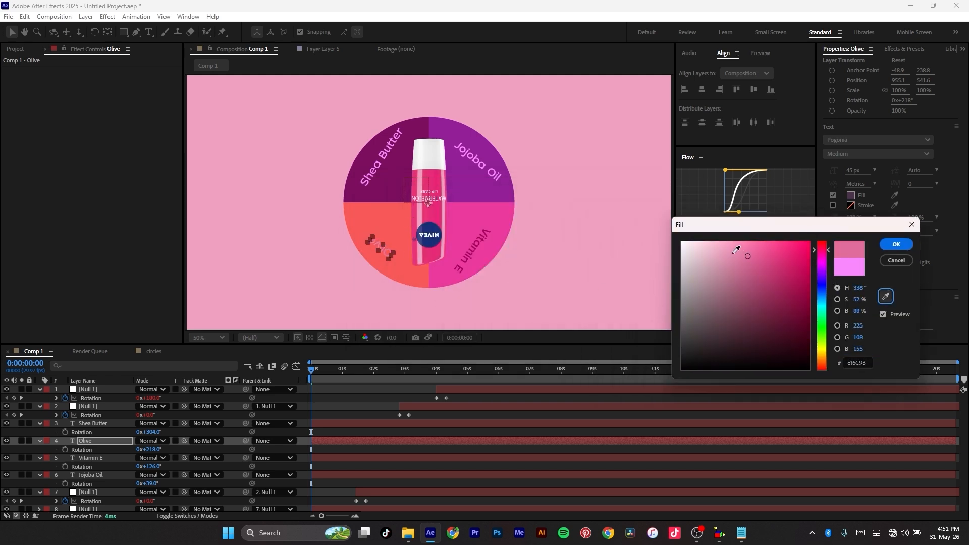
left_click(398, 232)
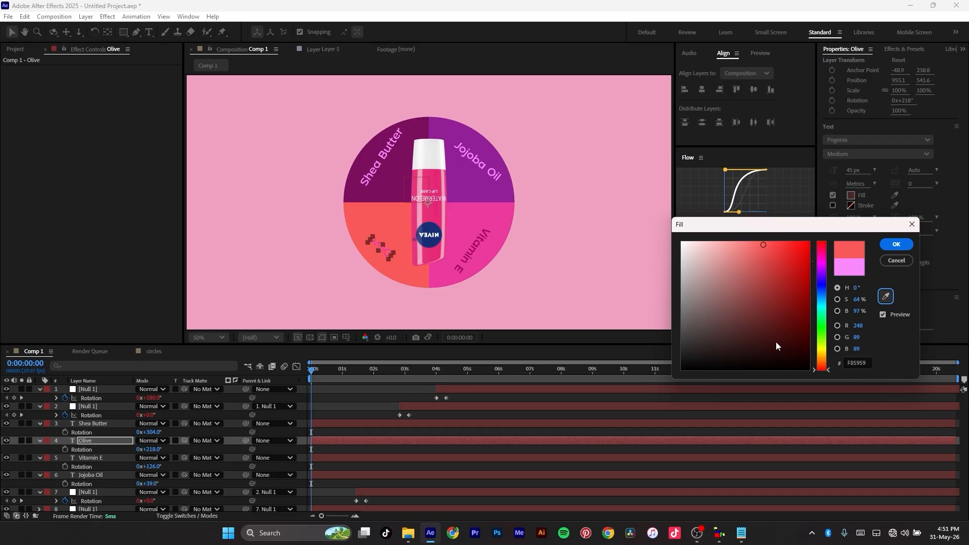
left_click(886, 297)
mouse_move(779, 243)
left_mouse_down()
mouse_move(796, 243)
mouse_move(713, 244)
mouse_move(812, 250)
mouse_move(798, 262)
mouse_move(801, 281)
mouse_move(764, 238)
mouse_move(811, 233)
mouse_move(713, 238)
mouse_move(723, 239)
left_mouse_up()
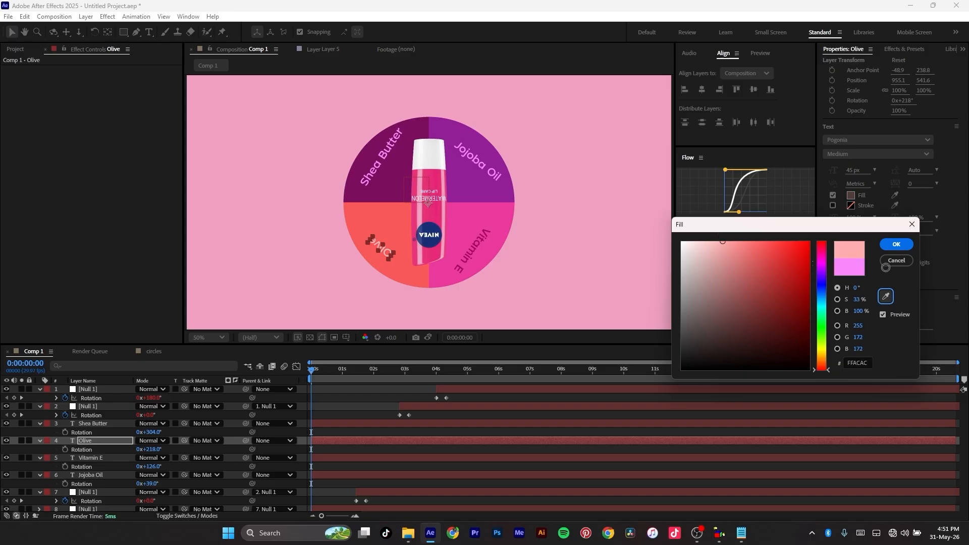
left_click_drag(800, 310, 803, 299)
left_click(896, 244)
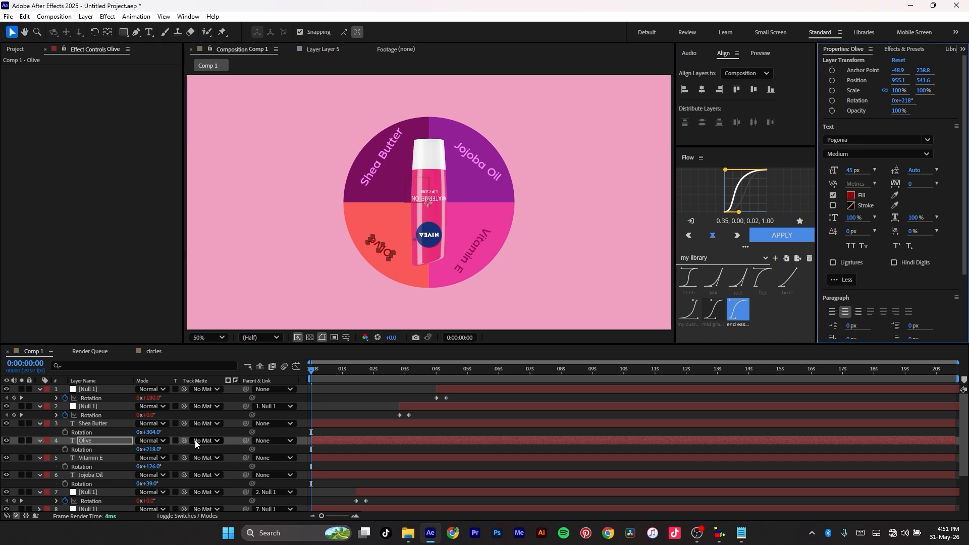
- Move the "Shea Butter" label to position 951.1, 561.6 and the "Vitamin E" label to 969.1, 527.6
left_click(102, 423)
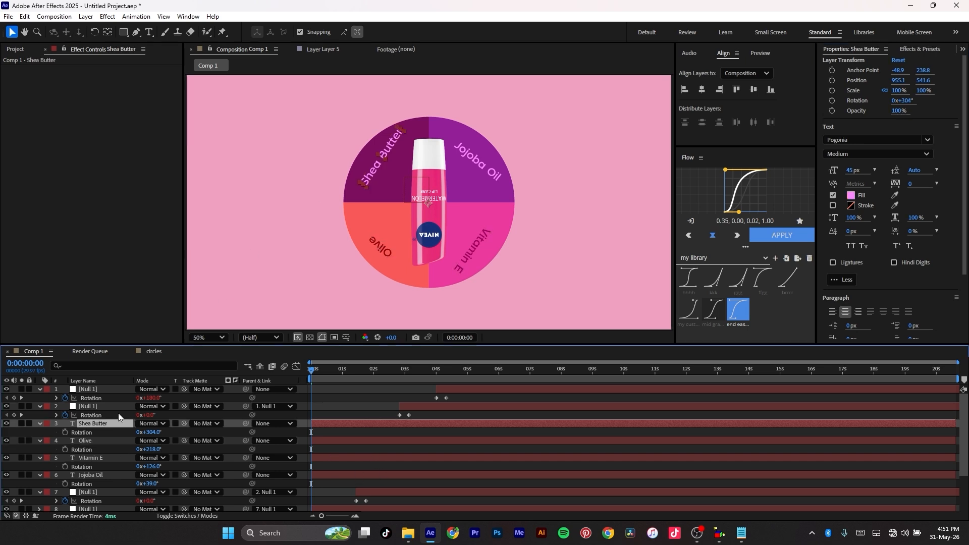
left_click_drag(376, 168, 375, 176)
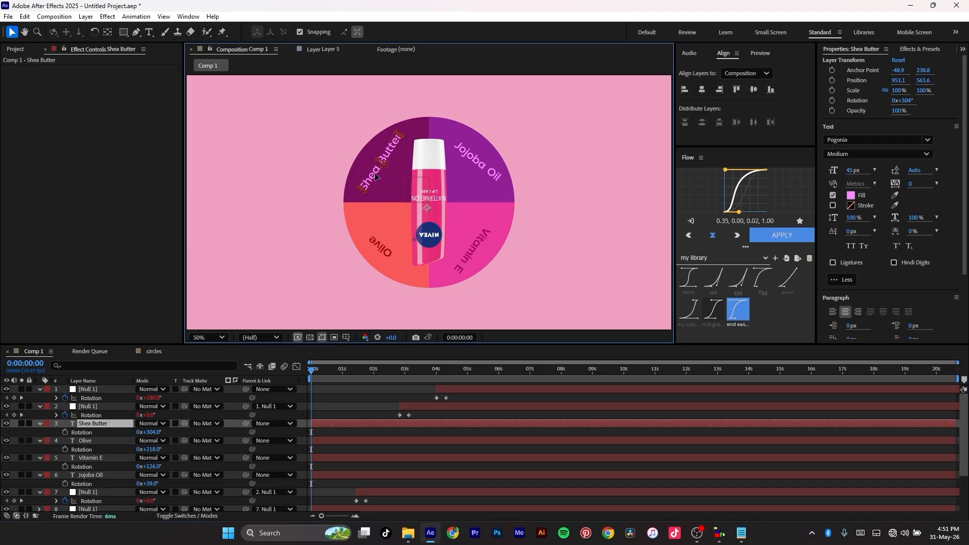
left_click(473, 253)
left_click_drag(477, 241, 482, 238)
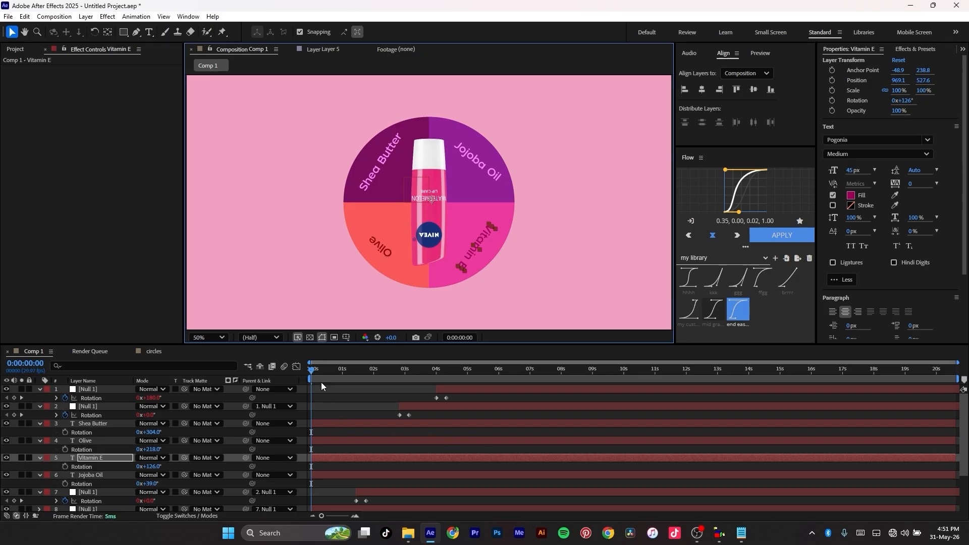
- Preview the product rotation over the labelled segments and trim the work area to end at about 0:00:05:25
key("space")
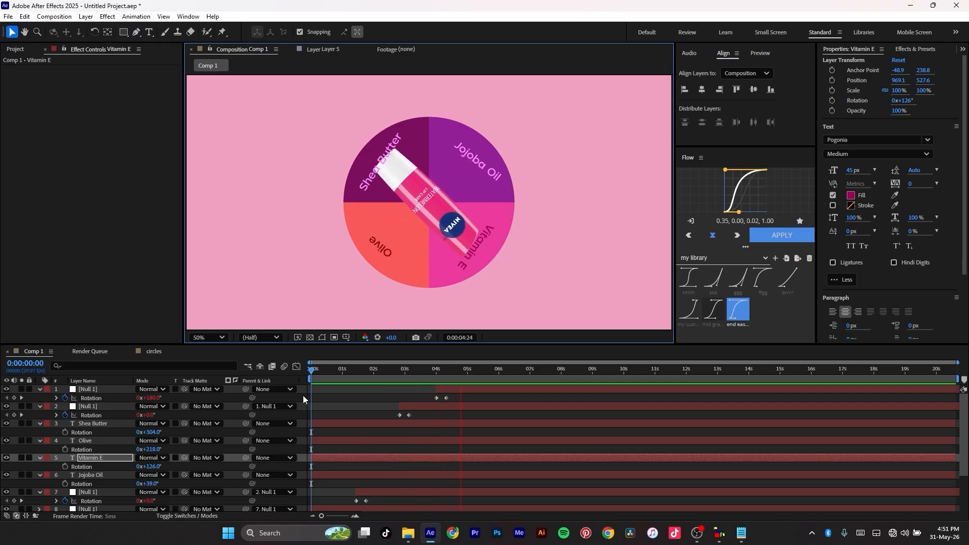
key("space")
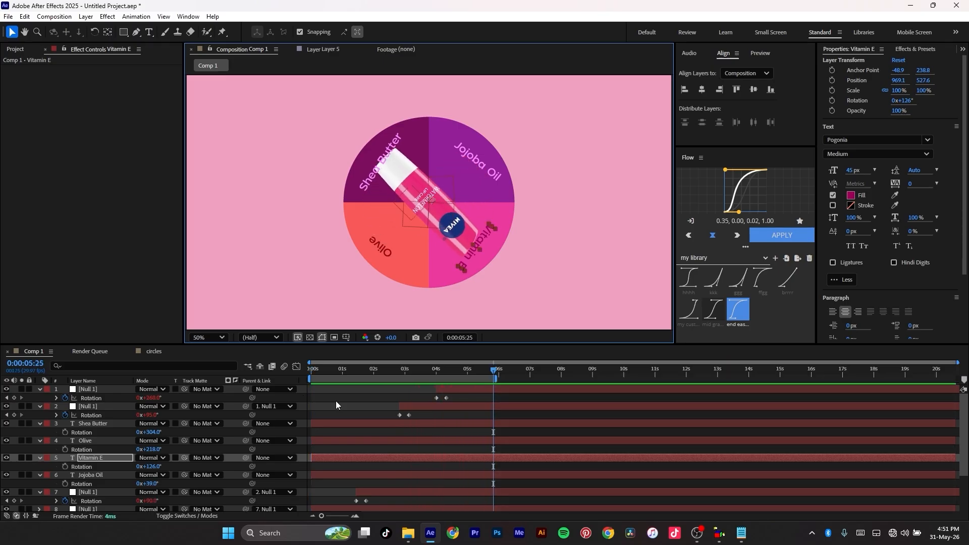
key("space")
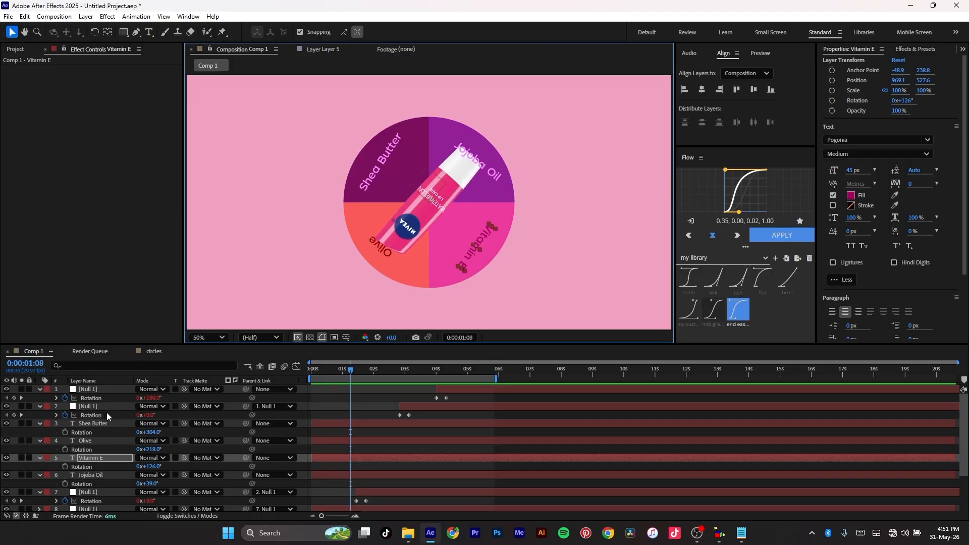
- Collapse the revealed properties of all layers in Comp 1 and clear the layer selection
key("ctrl+a")
key("u")
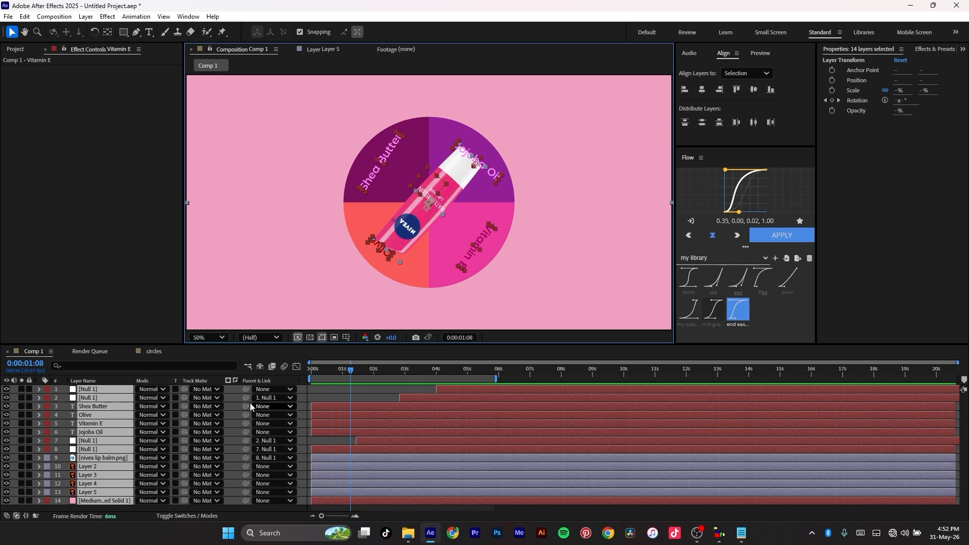
left_click(212, 353)
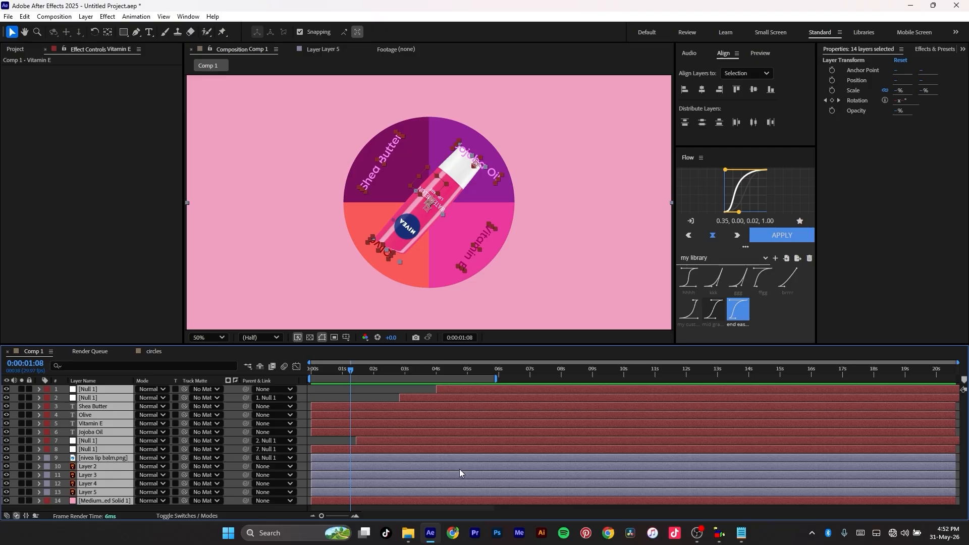
left_click(376, 396)
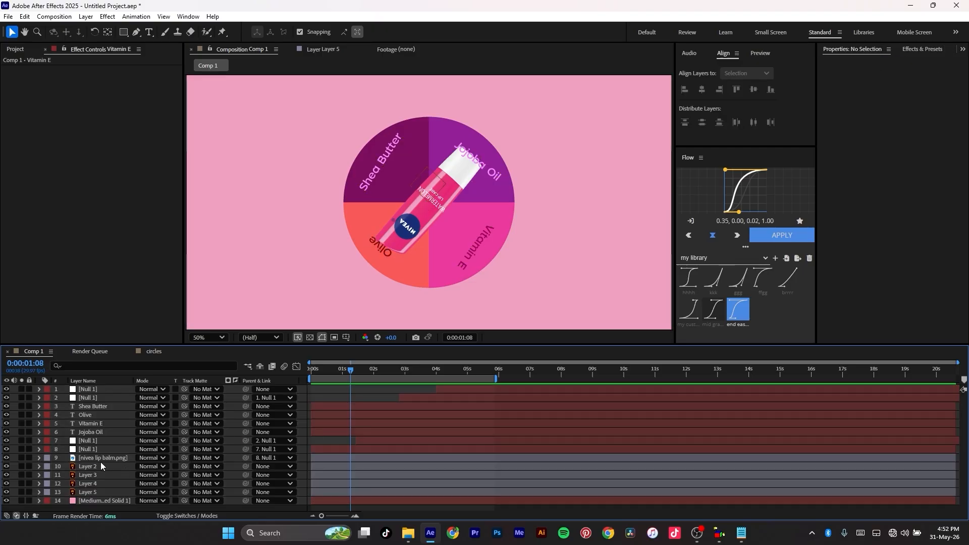
- Move the four text layers, from "Shea Butter" to "Jojoba Oil", directly below the nivea lip balm.png layer
left_click(105, 407)
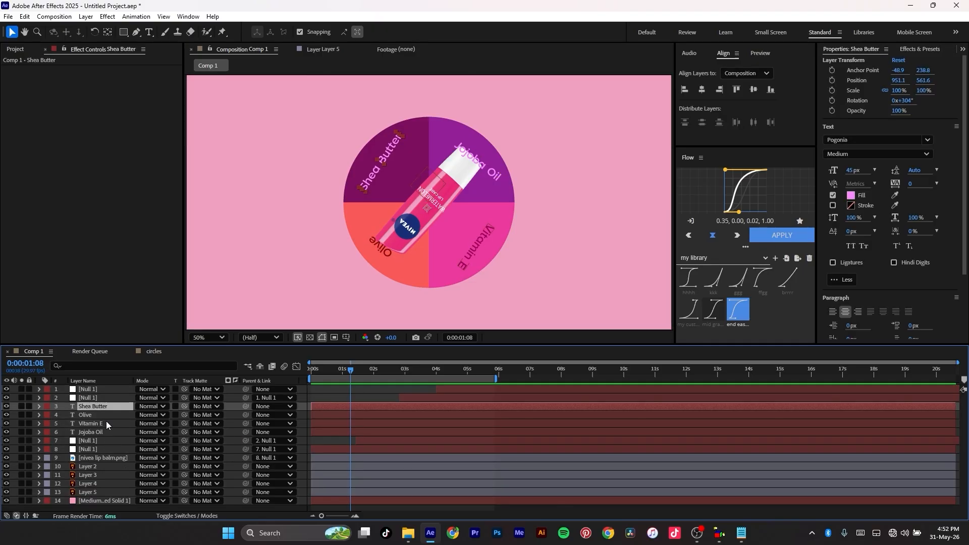
left_click(93, 433, "shift")
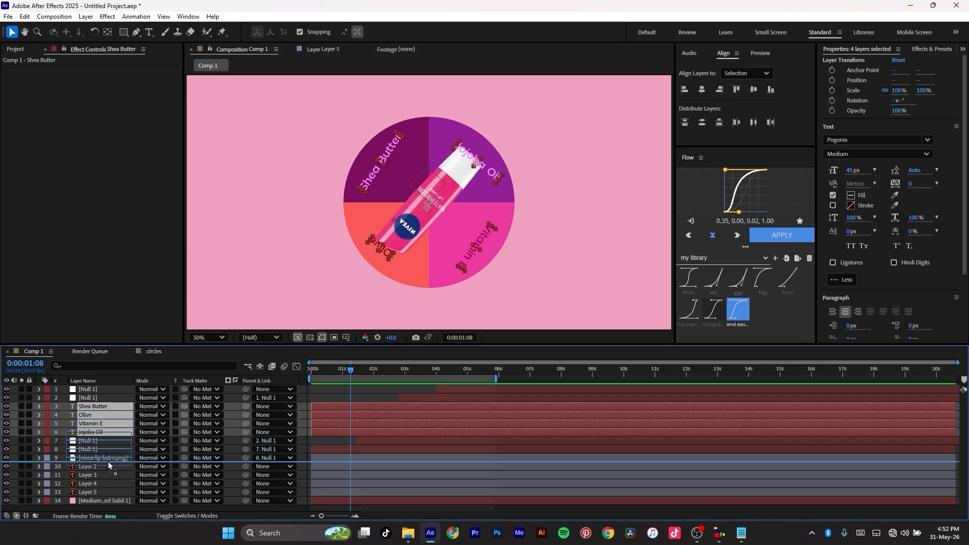
left_click_drag(107, 461, 107, 461)
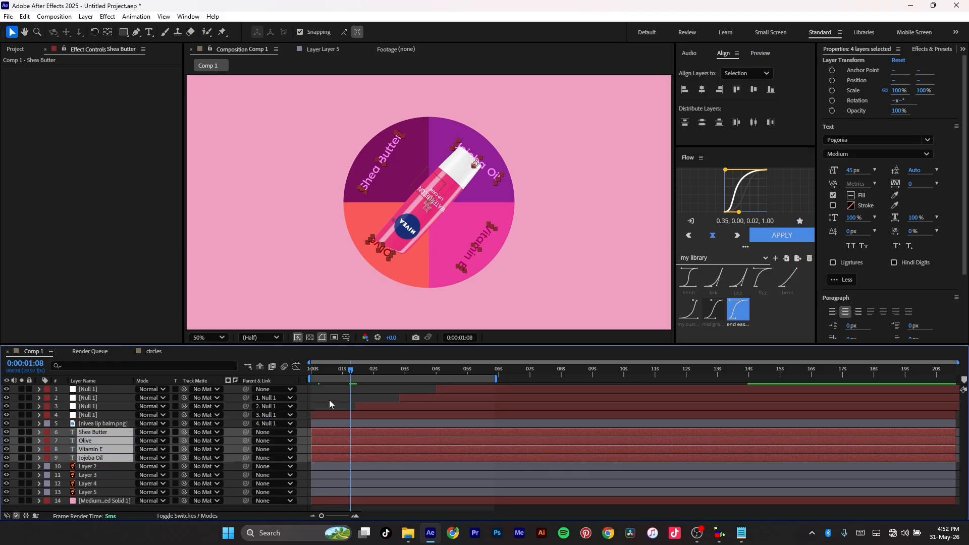
- Check which circle segment each of Layers 2 to 5 holds by switching their visibility off and on
left_click(117, 475)
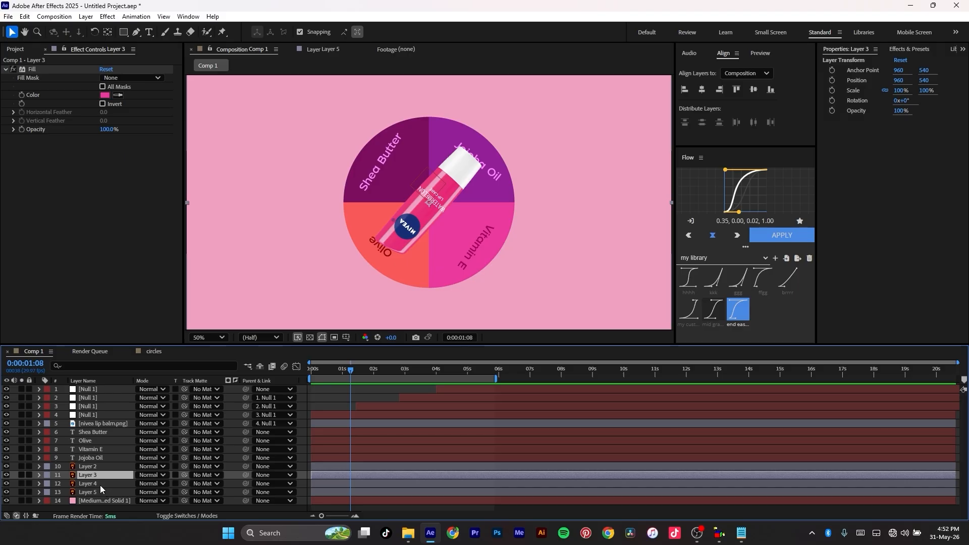
left_click(98, 466)
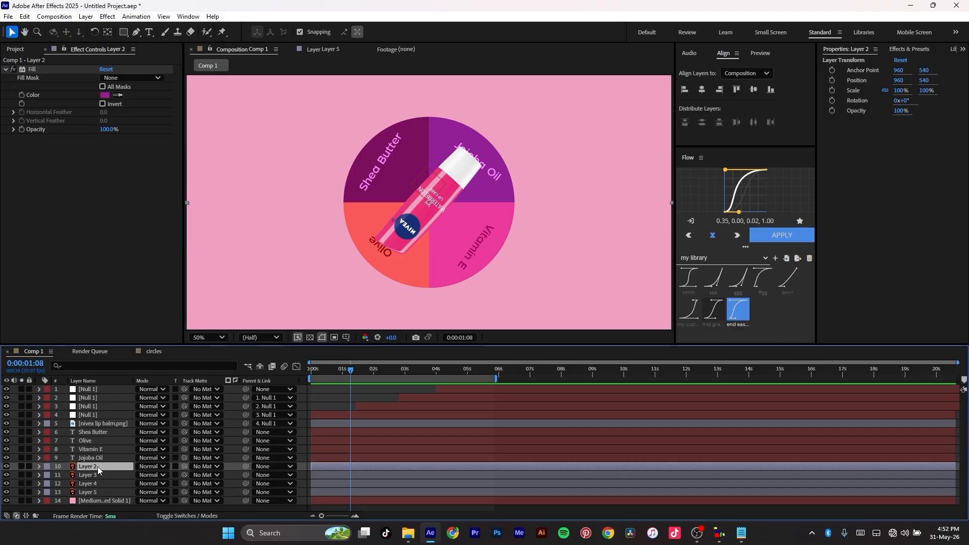
left_click(6, 492)
left_click(6, 492)
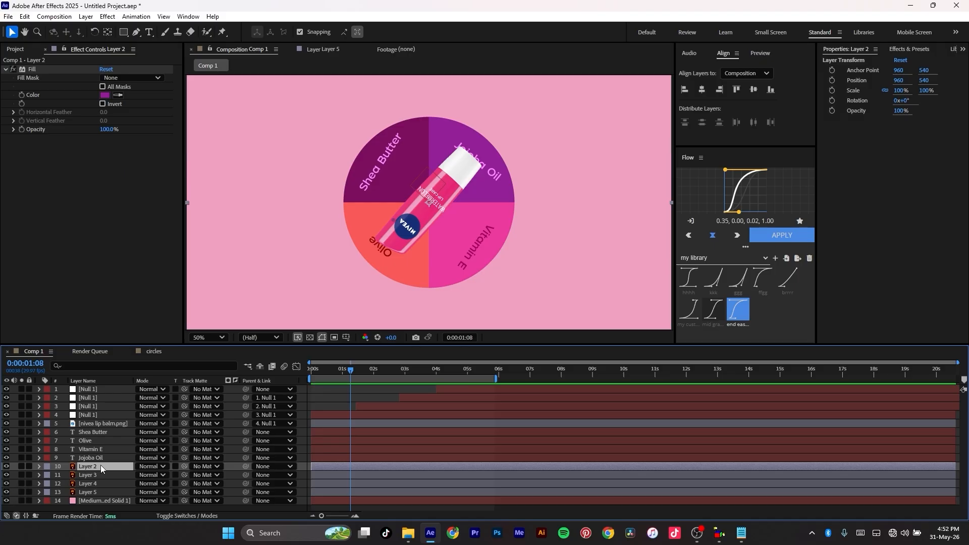
left_click(89, 492)
left_click(6, 491)
left_click(6, 492)
left_click(6, 484)
left_click(7, 483)
left_click(6, 475)
left_click(6, 475)
left_click(6, 466)
left_click(6, 467)
left_click(86, 467)
- Set Layer 2 as the track matte of the "Jojoba Oil" text layer and keep Layer 2 visible
left_click(102, 457)
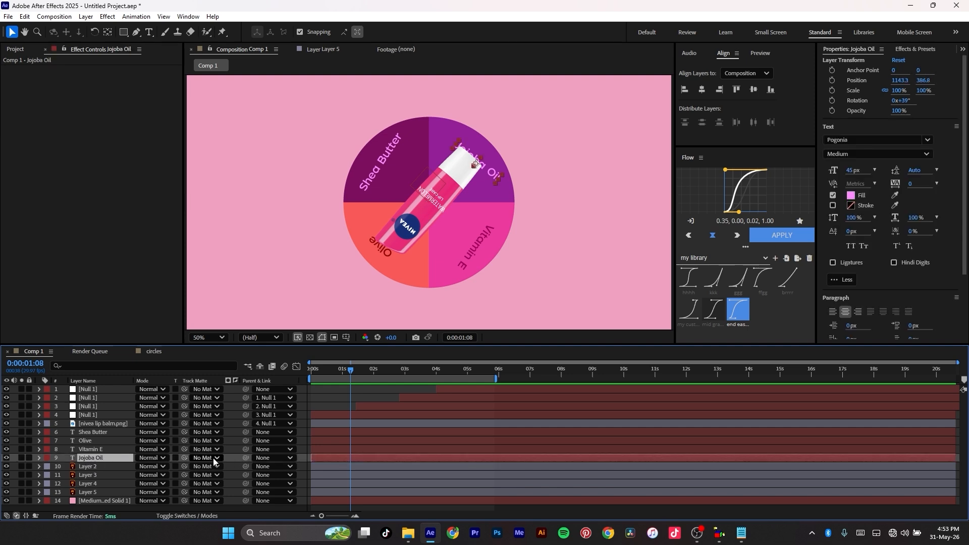
left_click_drag(184, 456, 102, 468)
left_click(6, 466)
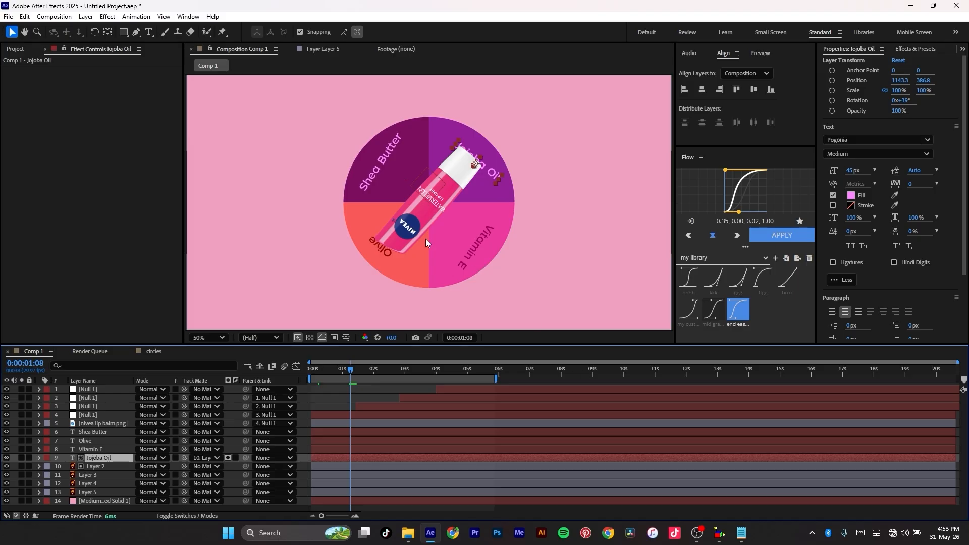
- Identify Layer 3's segment, set Layer 3 as the track matte of the "Vitamin E" text layer and keep it visible
left_click(97, 476)
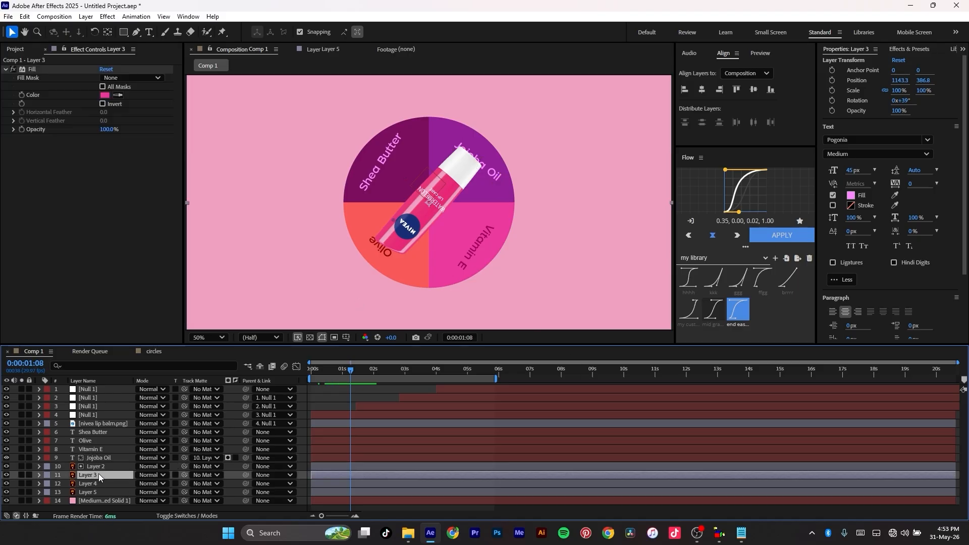
left_click(6, 474)
left_click(6, 475)
left_click(28, 475)
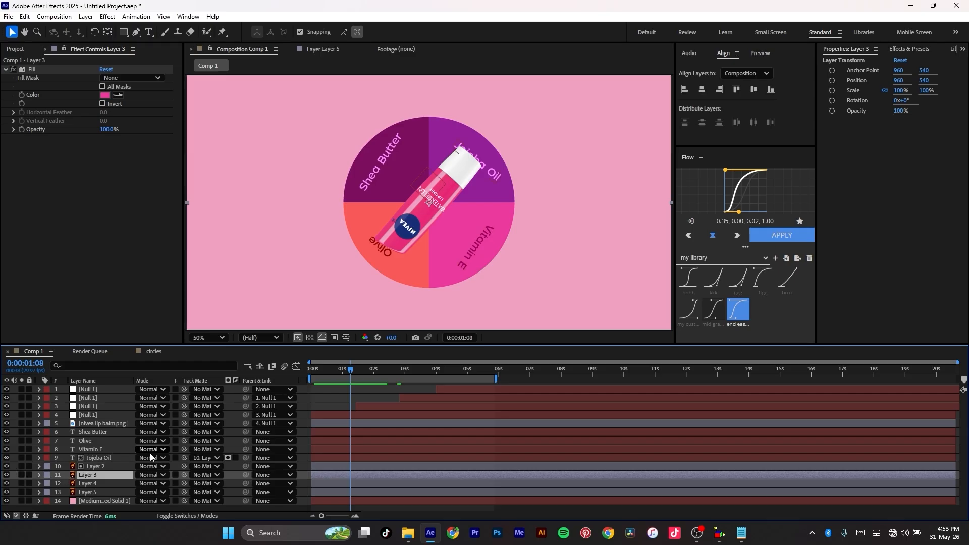
left_click_drag(184, 449, 84, 476)
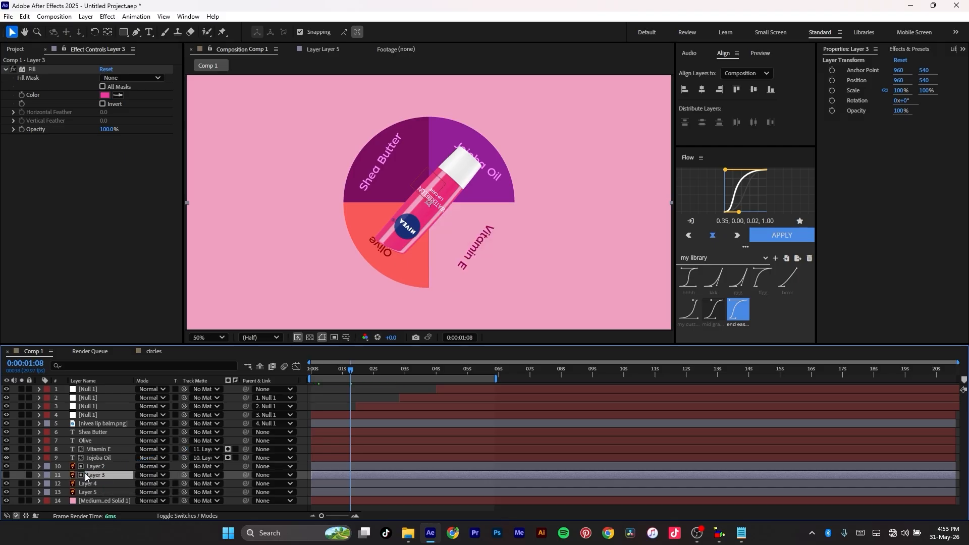
left_click(6, 474)
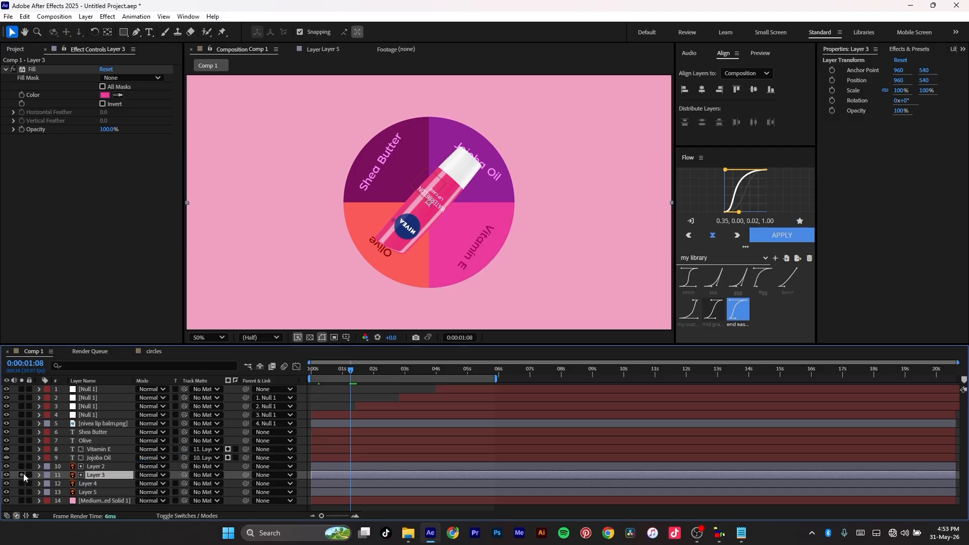
- Set Layer 4 as the track matte of the "Olive" text layer and keep Layer 4 visible
left_click(92, 440)
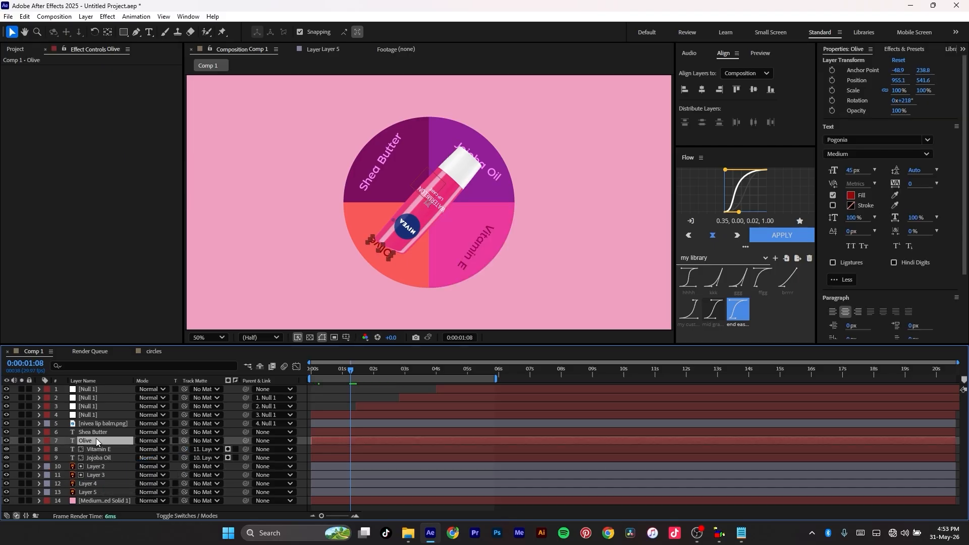
left_click_drag(185, 441, 91, 484)
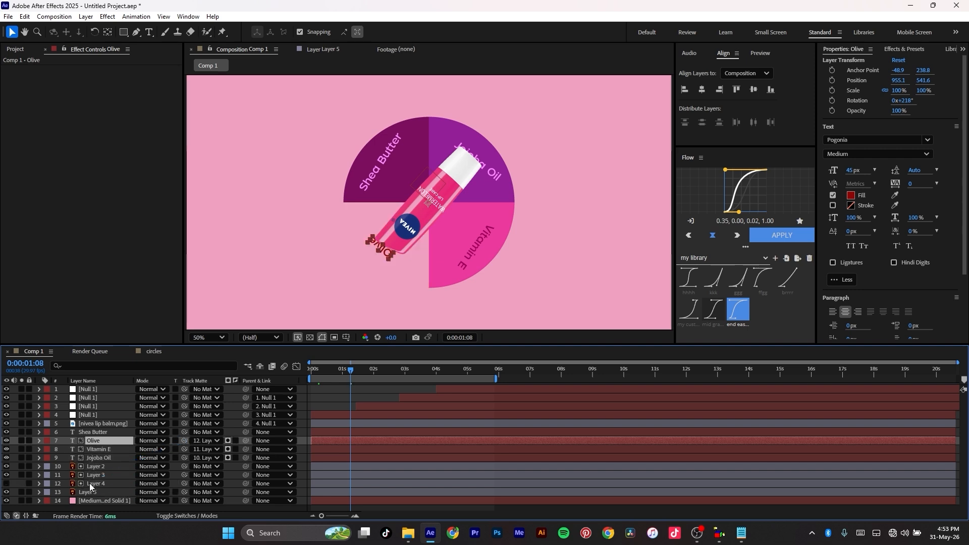
left_click(6, 484)
- Set Layer 5 as the track matte of the "Shea Butter" text layer and keep Layer 5 visible
left_click(99, 433)
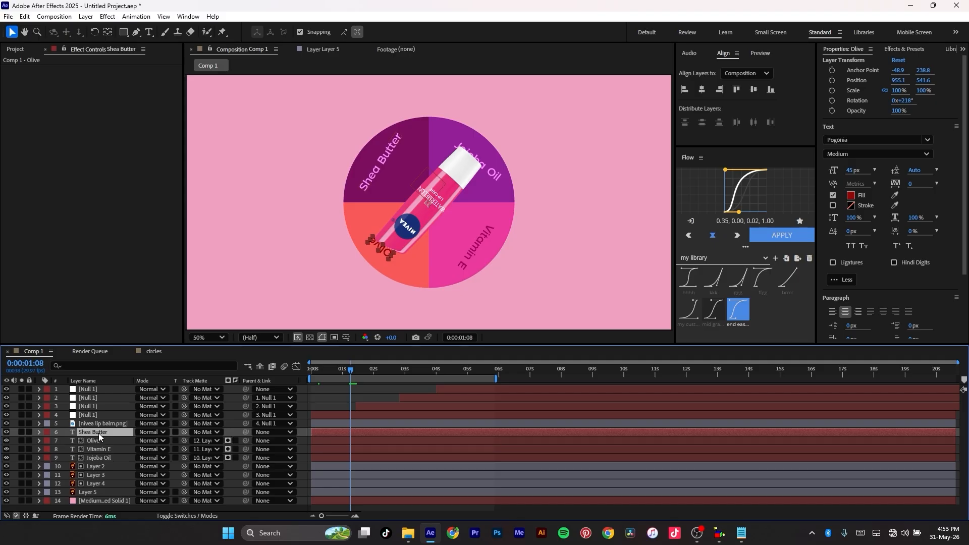
left_click_drag(184, 432, 99, 492)
left_click(6, 492)
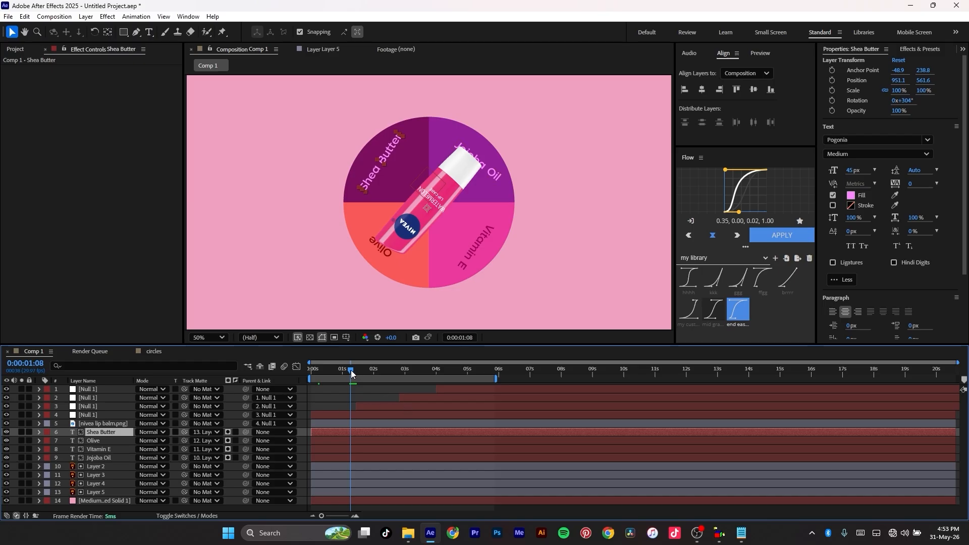
- Preview the start of the animation to check the product's first rotation against the circle segments
left_click_drag(352, 373, 277, 387)
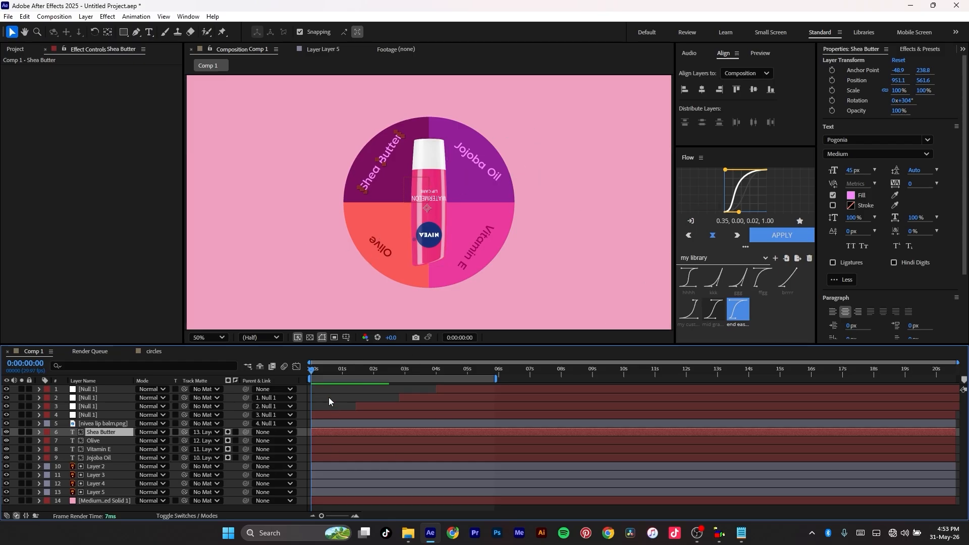
left_click_drag(313, 371, 355, 371)
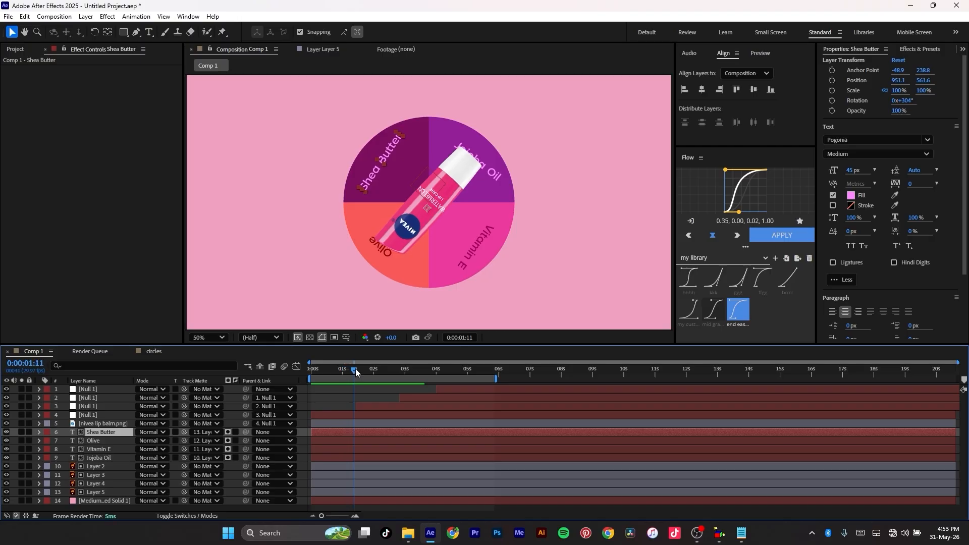
left_click_drag(355, 368, 340, 348)
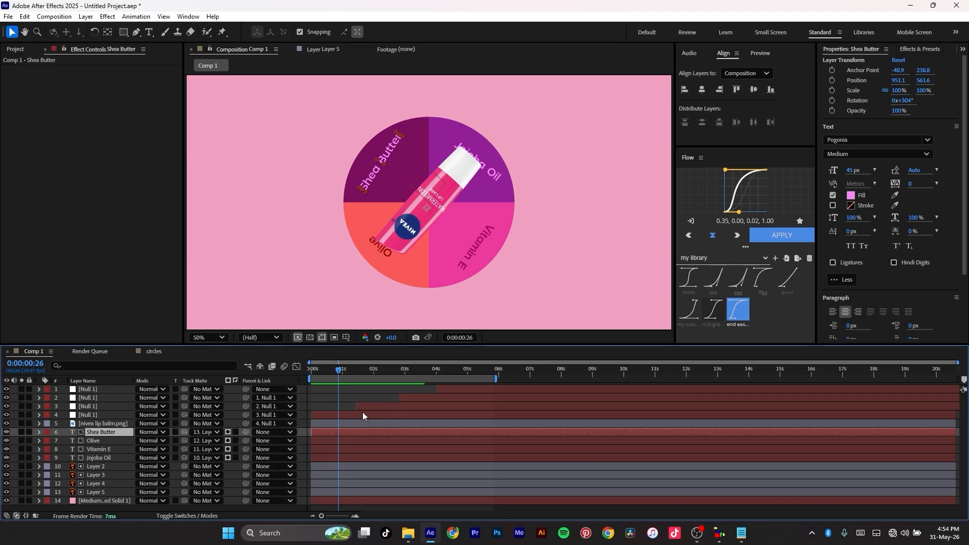
- Reveal the keyframes of all layers and go to 0:00:00:07, the second rotation keyframe of the layer 4 null
key("ctrl+a")
key("u")
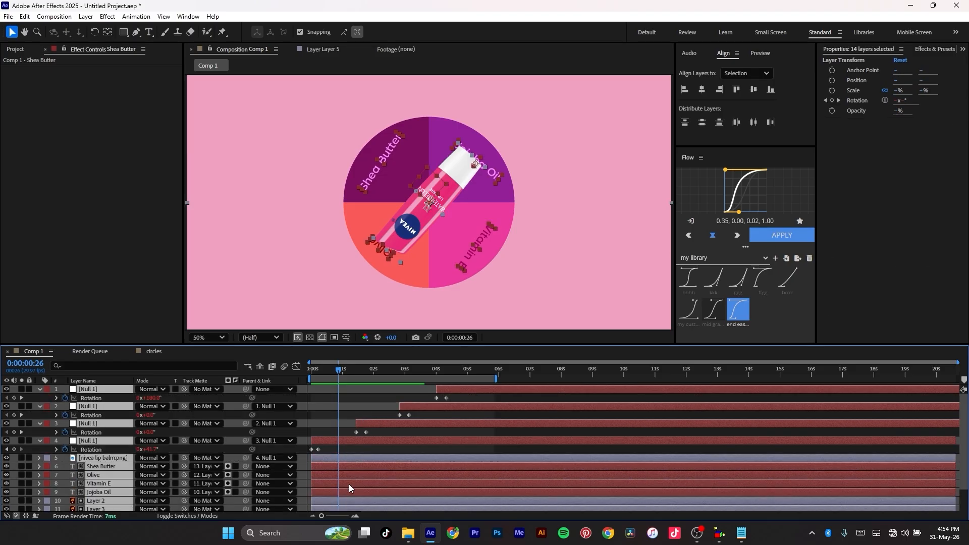
left_click_drag(337, 374, 318, 380)
left_click_drag(320, 517, 343, 515)
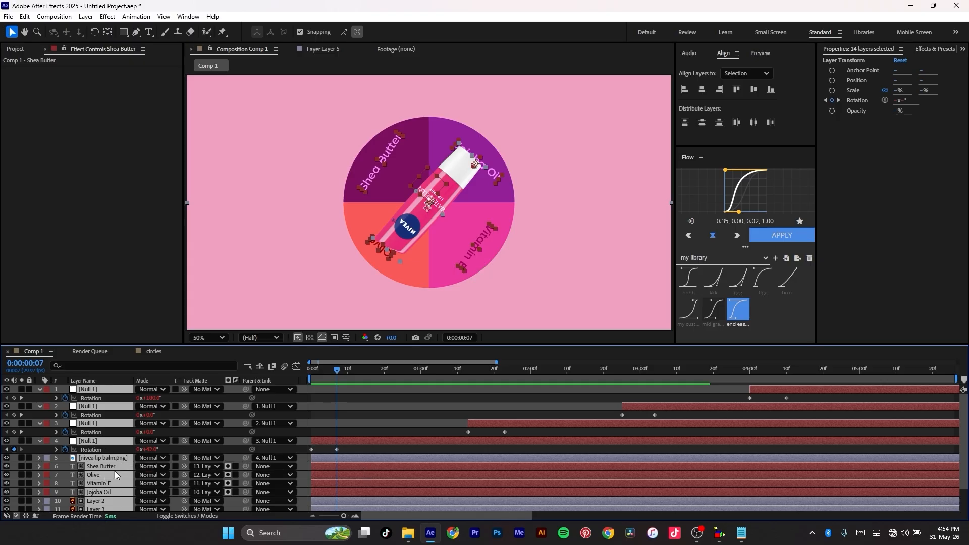
scroll(113, 467, "down", 1)
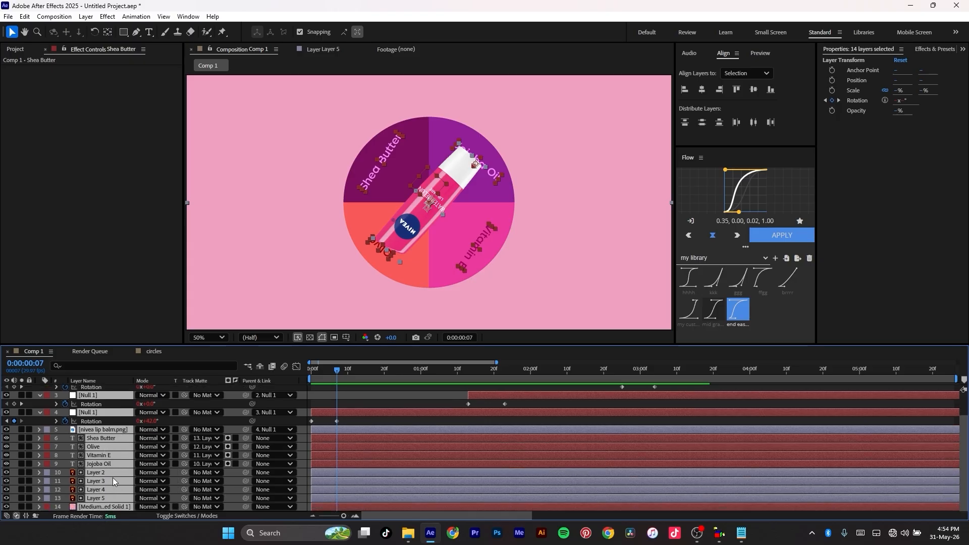
left_click(118, 420)
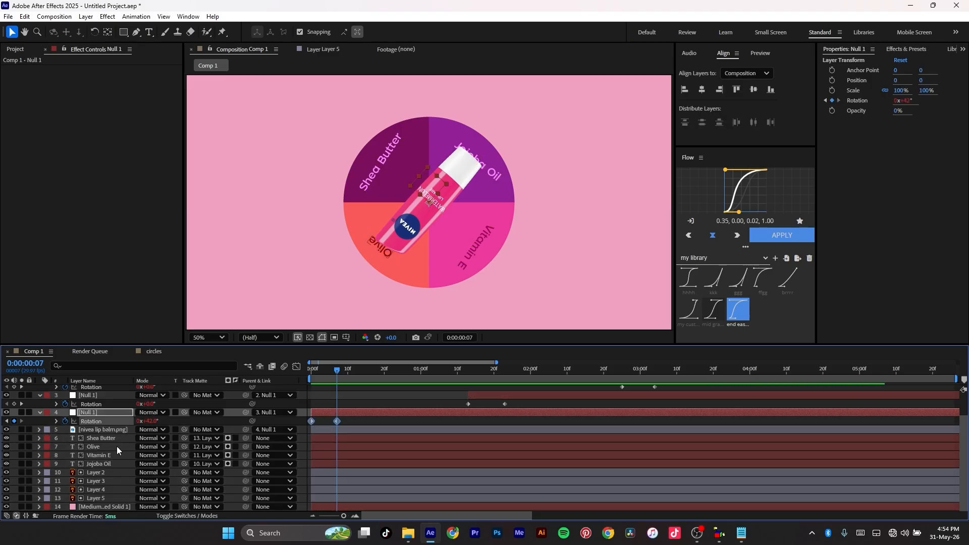
- Draw a closed Pen mask on Layer 2 that surrounds the whole "Jojoba Oil" segment
left_click(113, 472)
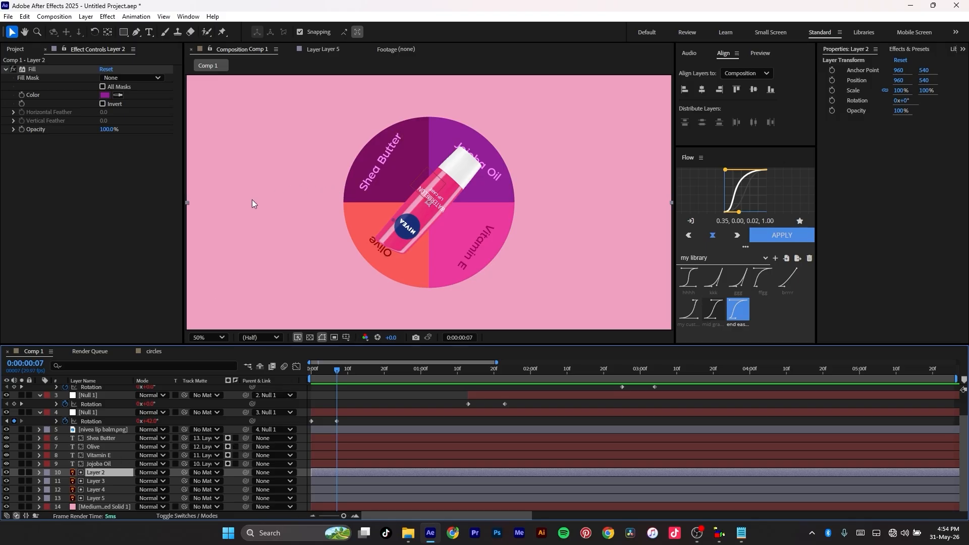
left_click(136, 33)
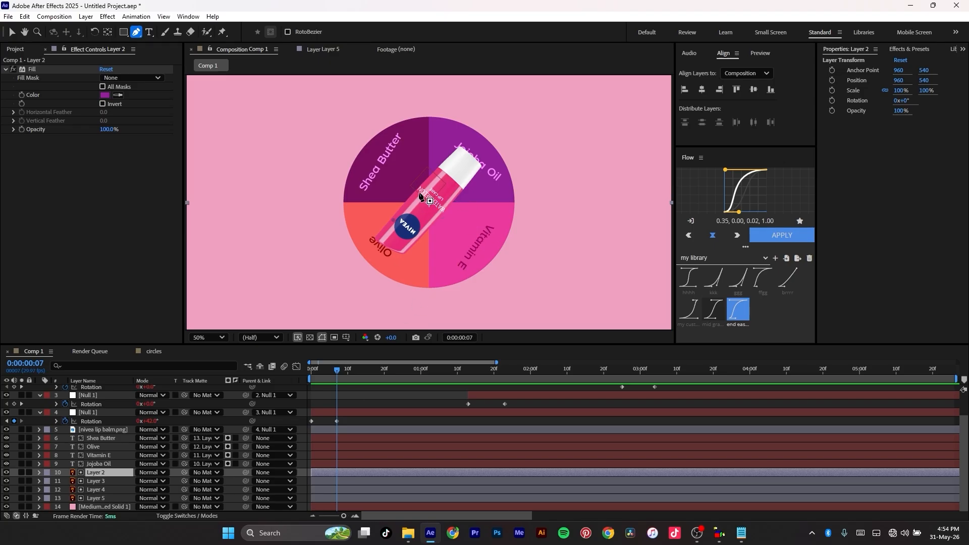
left_click(418, 191)
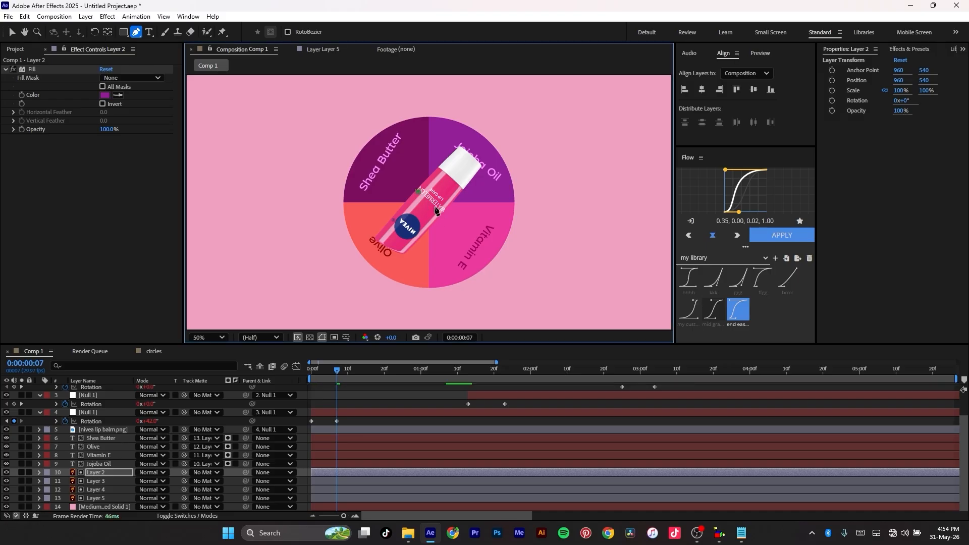
left_click(437, 206)
left_click_drag(534, 127, 513, 96)
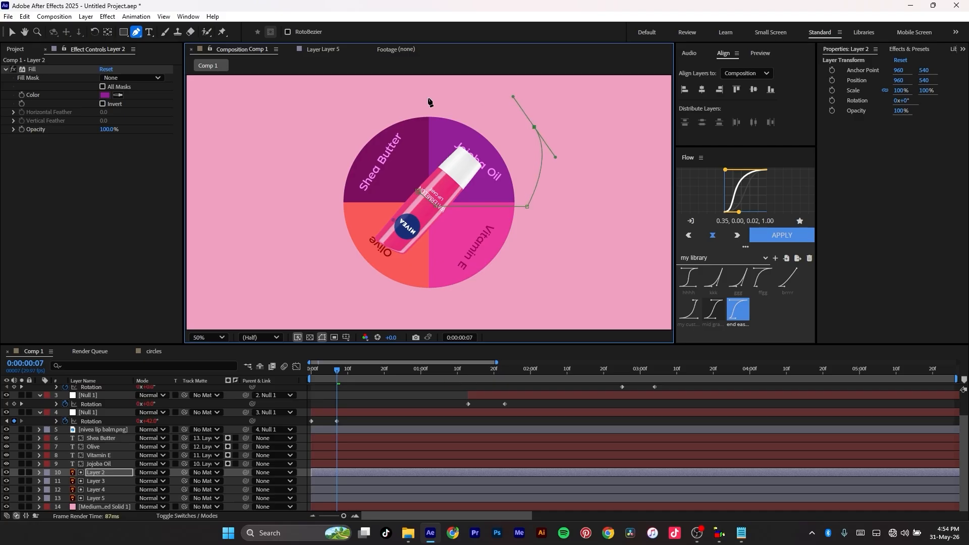
left_click_drag(432, 89, 416, 95)
mouse_move(418, 191)
left_mouse_down()
mouse_move(415, 201)
mouse_move(418, 193)
left_mouse_up()
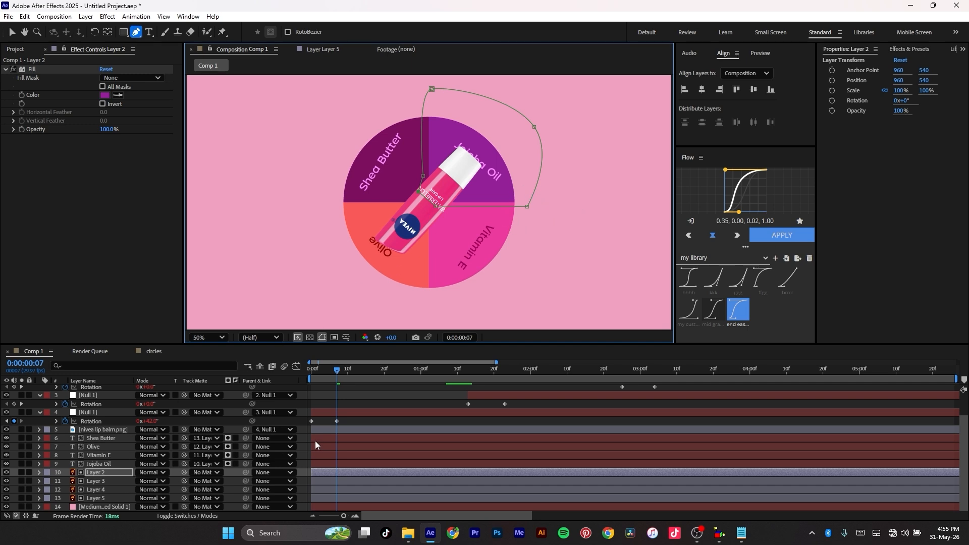
- Keyframe Layer 2's Mask Path at 0:00:00:07, move the mask off the "Jojoba Oil" segment at 0:00:00:00, and preview the reveal
key("m")
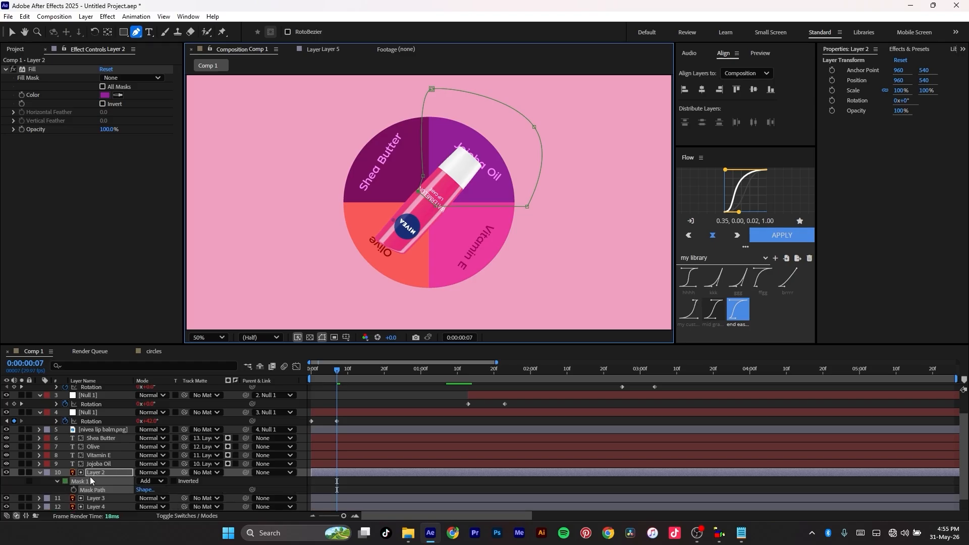
left_click(74, 489)
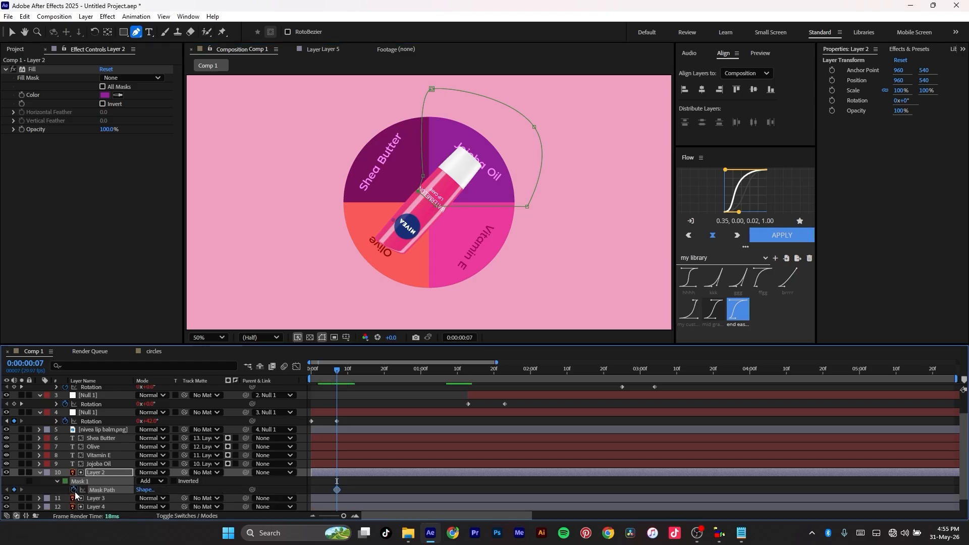
left_click_drag(337, 372, 310, 373)
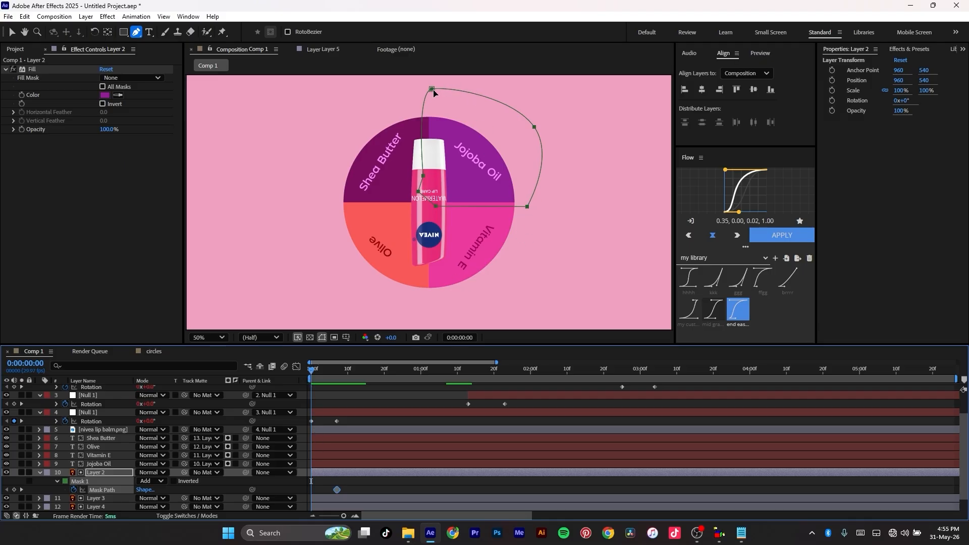
key("v")
left_click_drag(420, 79, 573, 150)
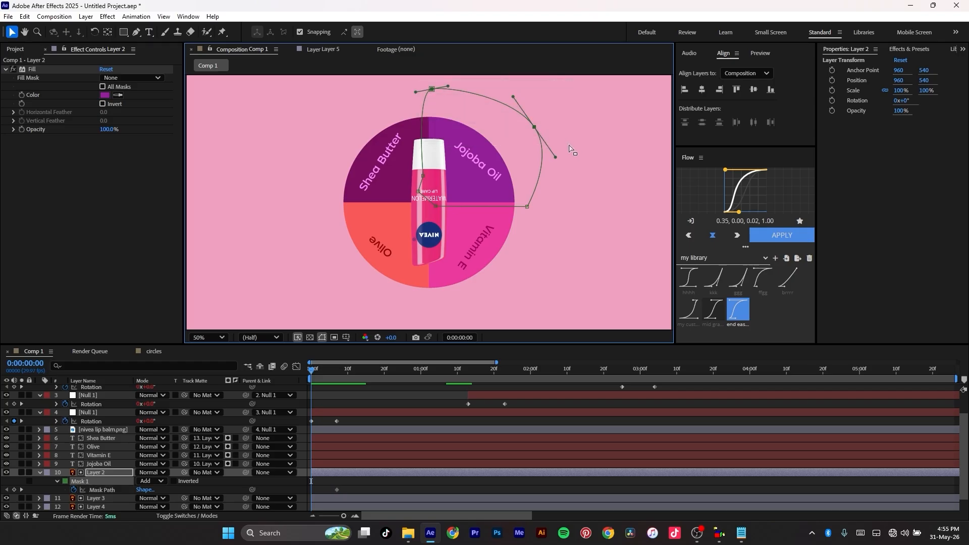
left_click_drag(555, 187, 506, 218)
left_click_drag(534, 130, 434, 206)
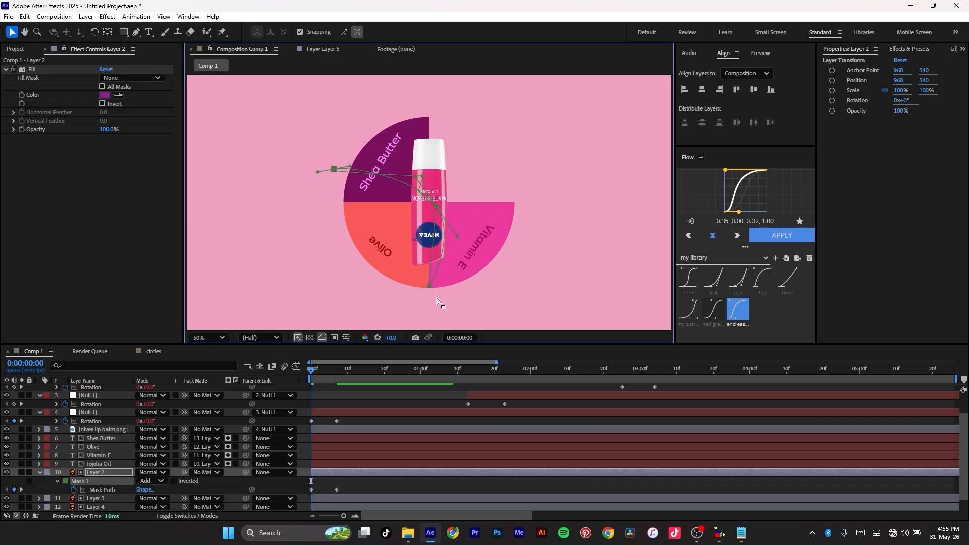
key("space")
key("space")
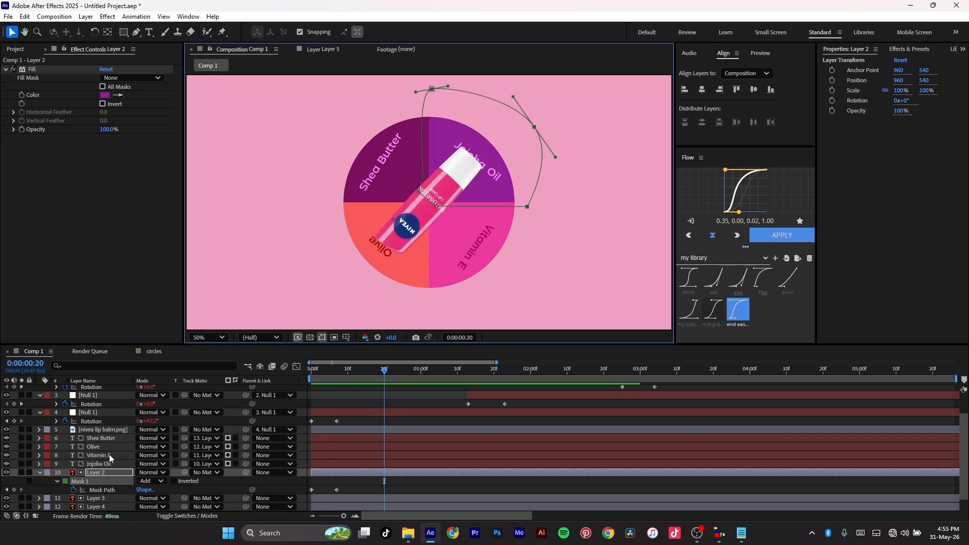
- Set the Mask Feather of Layer 2's mask to 65 pixels and preview the softened reveal
key("f")
left_click_drag(380, 371, 326, 386)
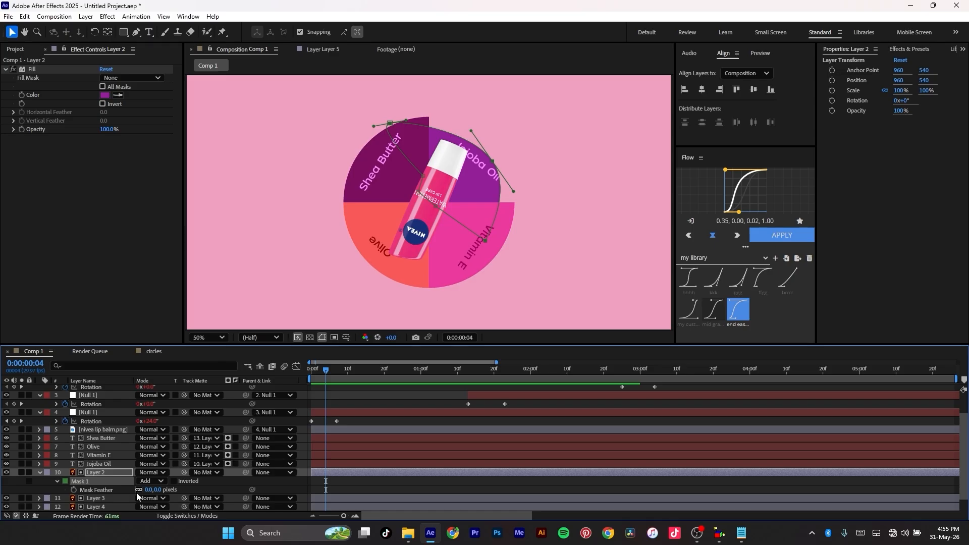
left_click_drag(148, 493, 177, 488)
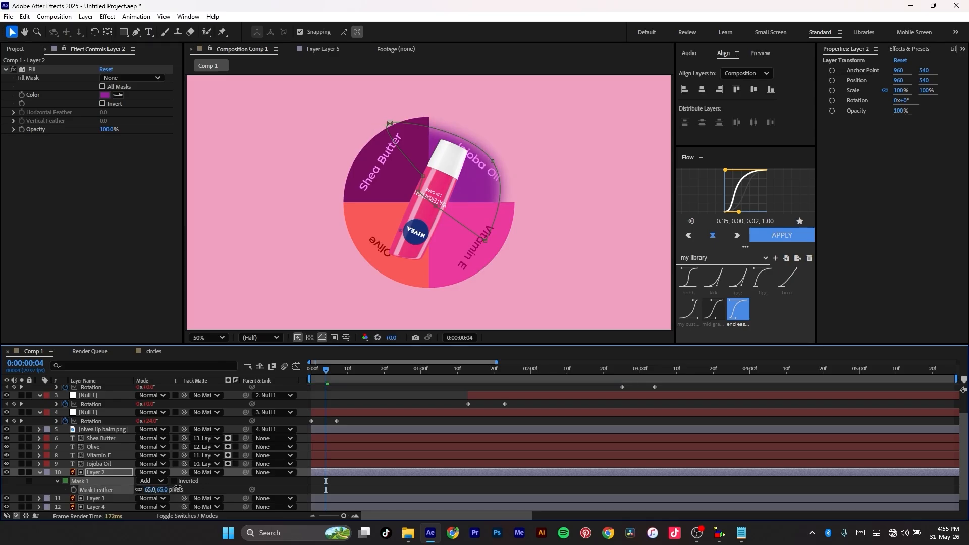
left_click_drag(327, 371, 301, 386)
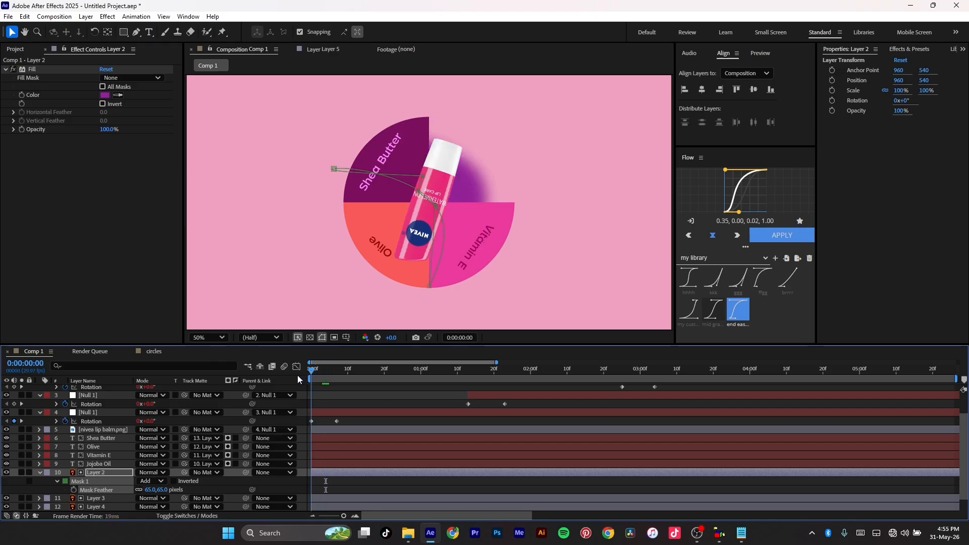
key("space")
key("space")
left_click_drag(398, 368, 380, 362)
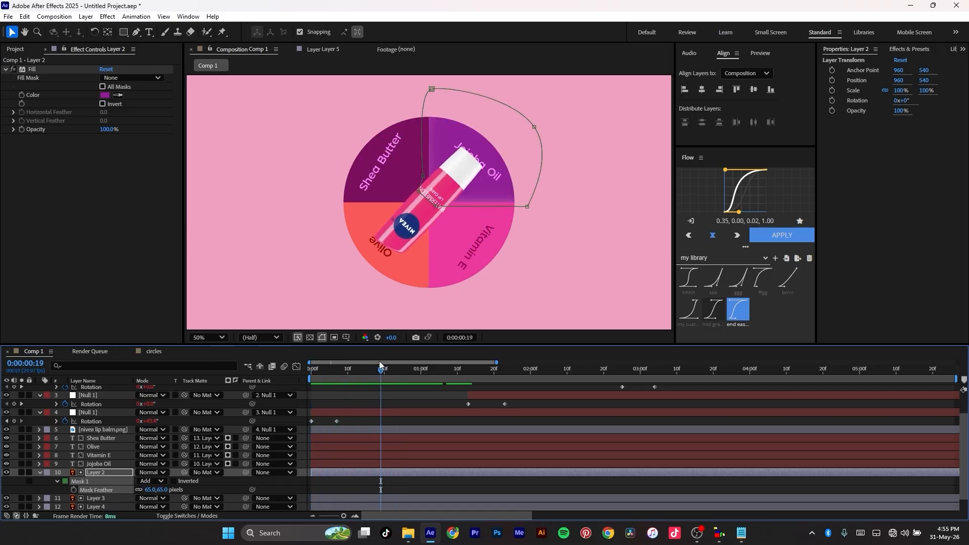
- At the 0:00:00:07 Mask Path keyframe, pull the lower-right and upper-left mask points outward beyond the "Jojoba Oil" segment, and replay the reveal
left_click(526, 207)
left_click_drag(526, 207, 527, 209)
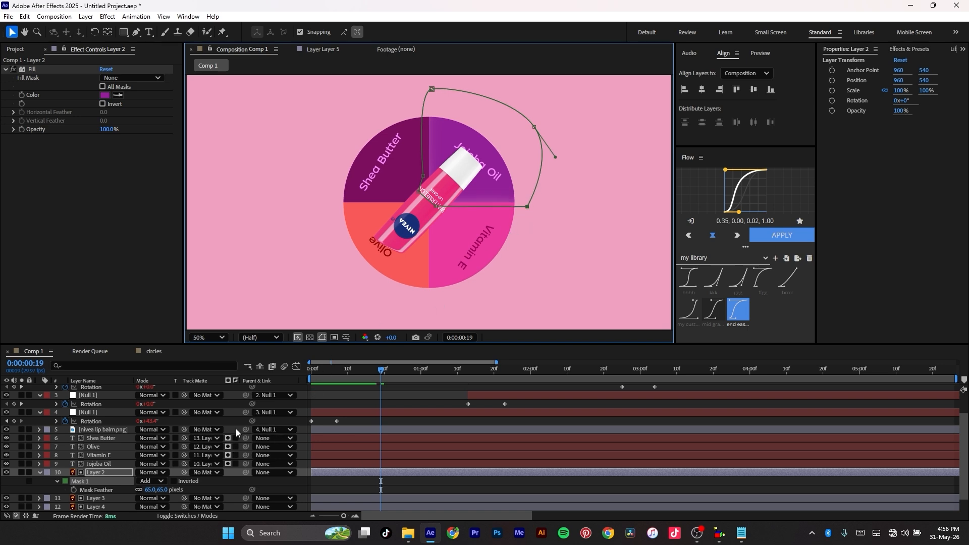
key("m")
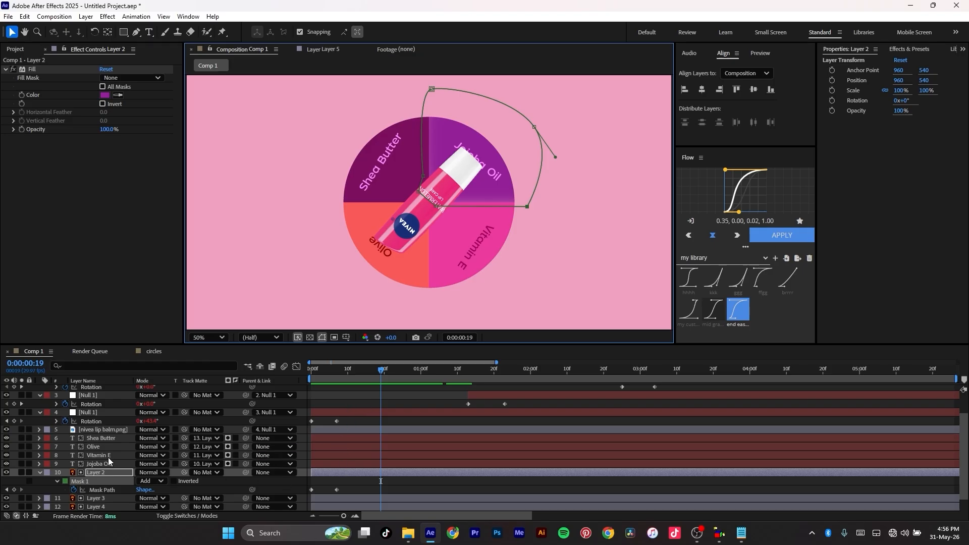
left_click_drag(379, 367, 340, 384)
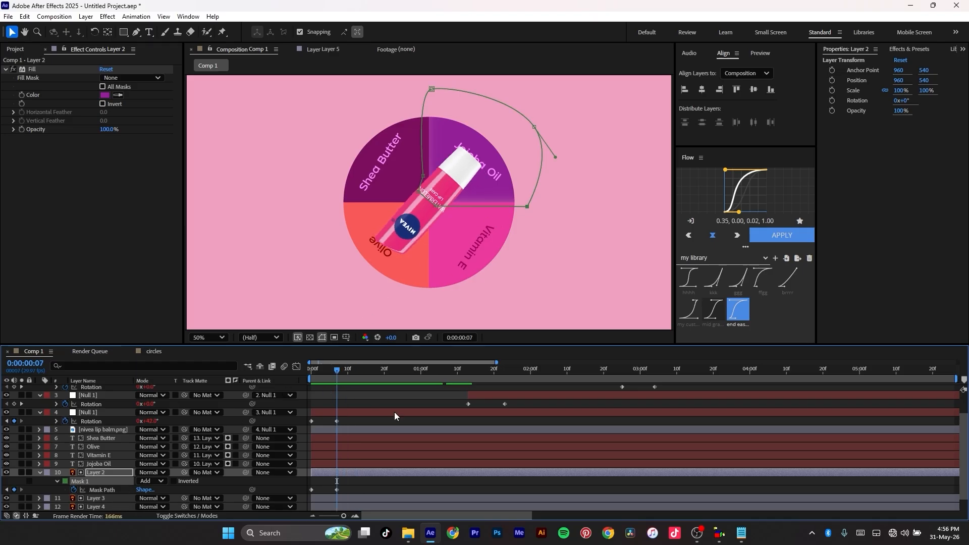
left_click(337, 490)
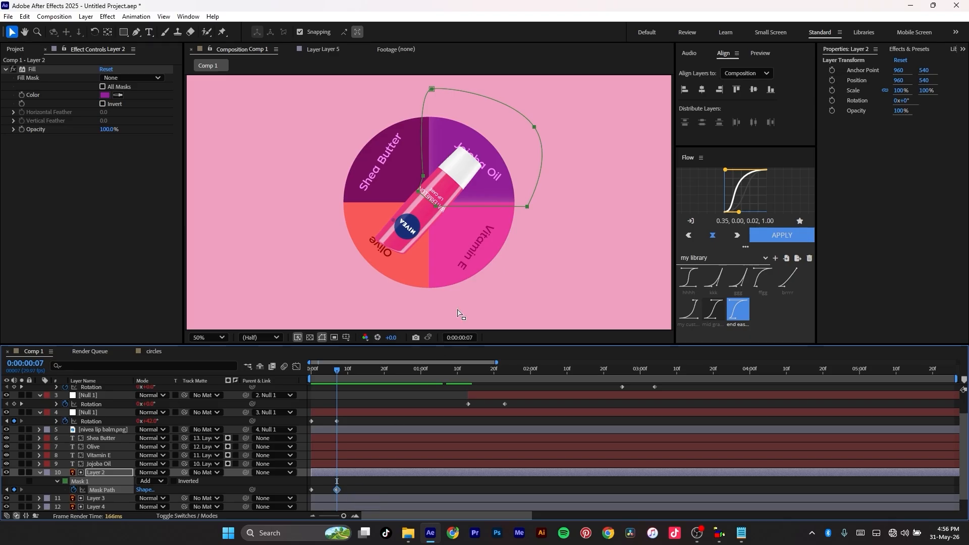
left_click(527, 206)
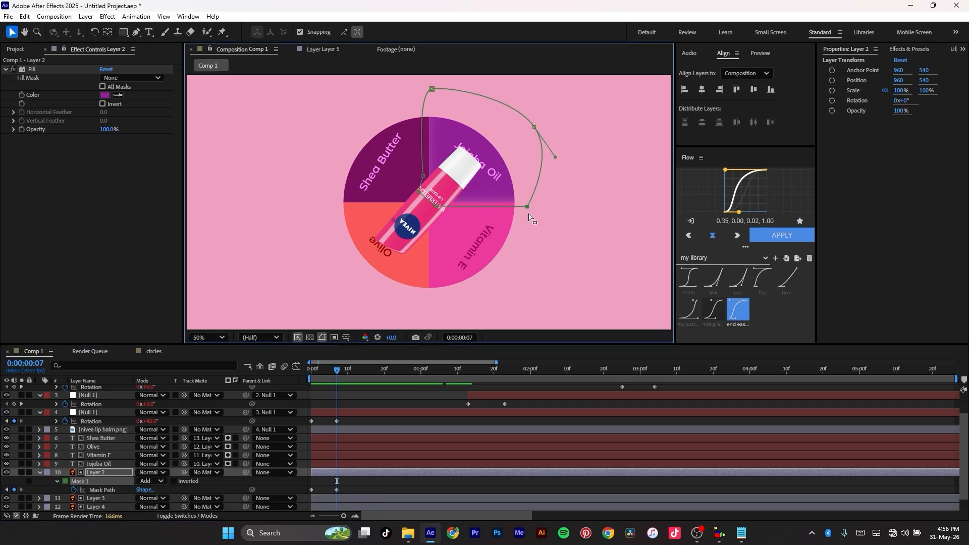
left_click_drag(526, 207, 557, 240)
left_click(431, 90)
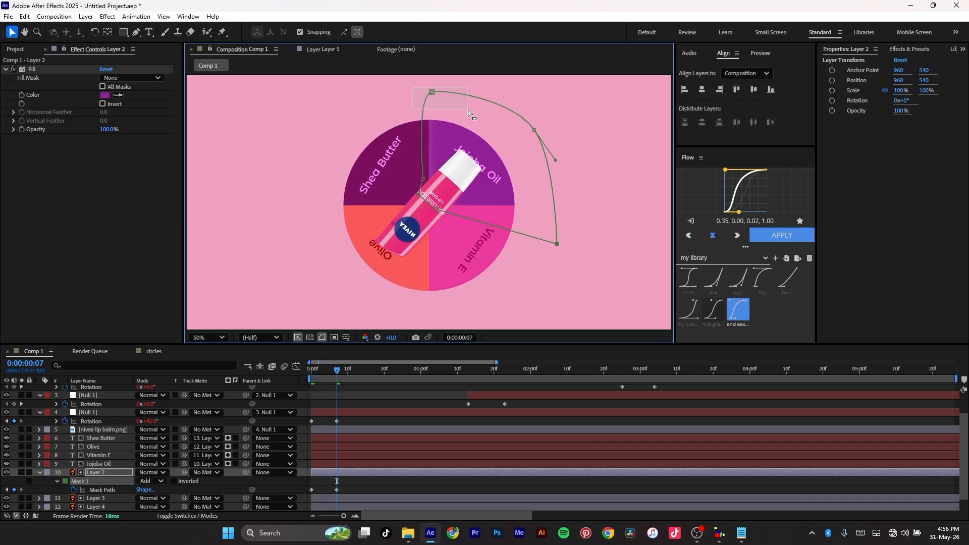
left_click_drag(432, 92, 389, 56)
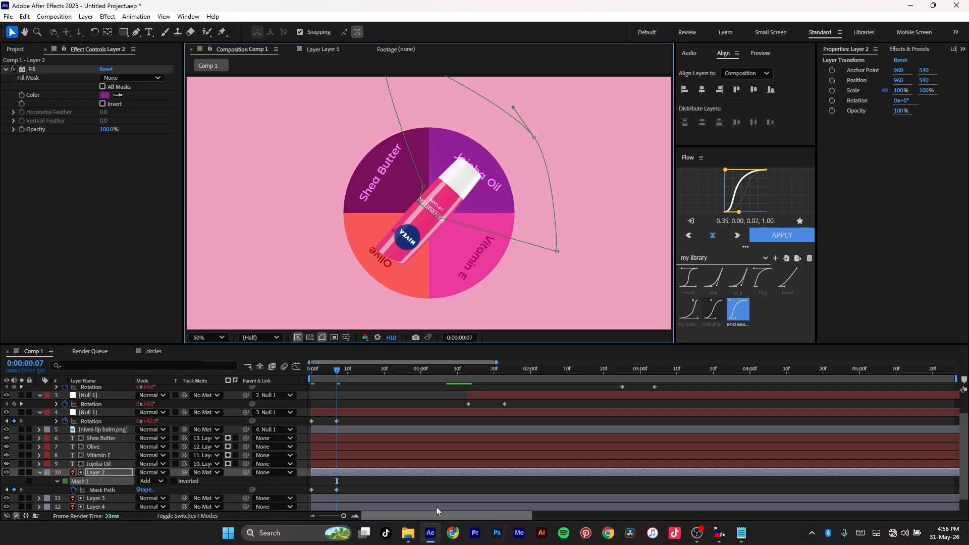
left_click_drag(337, 372, 303, 378)
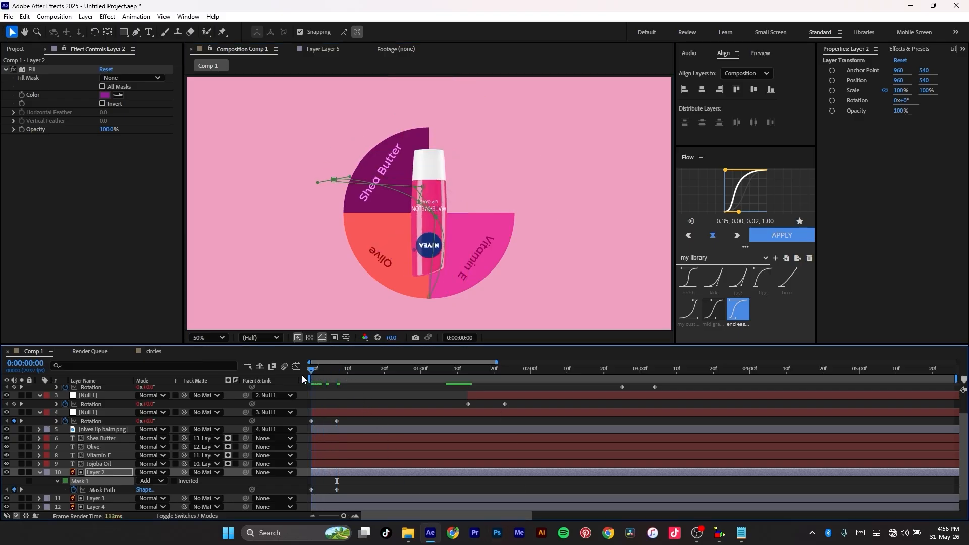
key("space")
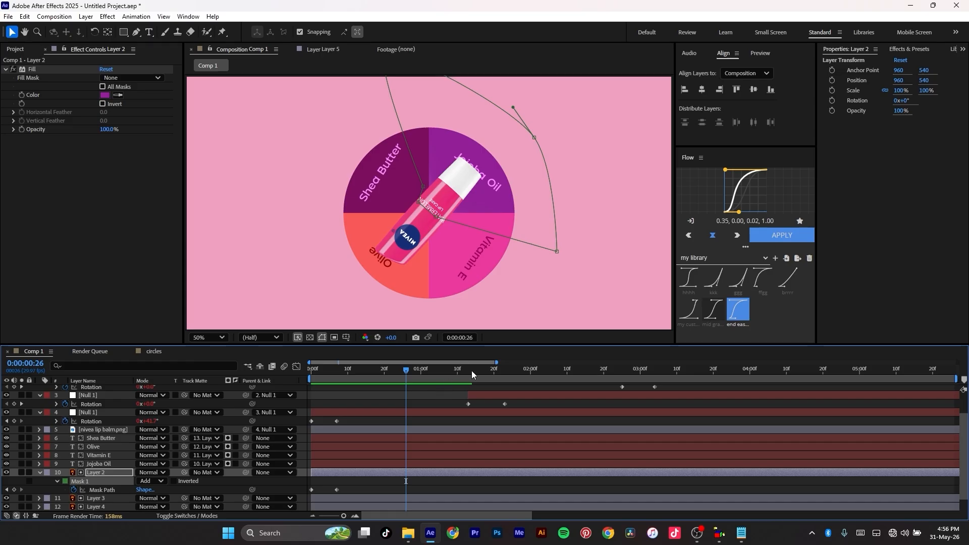
- Replay the animation from 0:00:00:00 to check the widened mask reveal on the "Jojoba Oil" segment
left_click_drag(405, 369, 231, 386)
key("space")
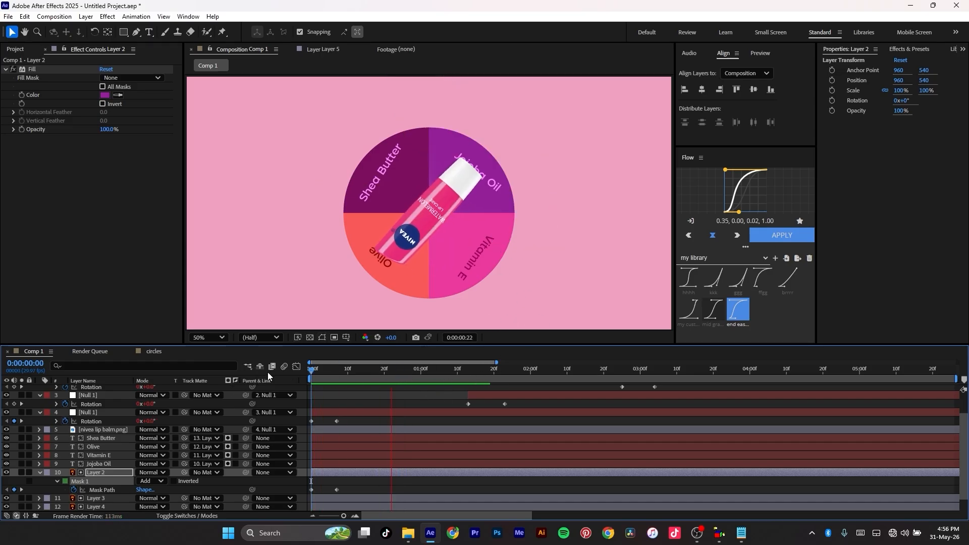
key("space")
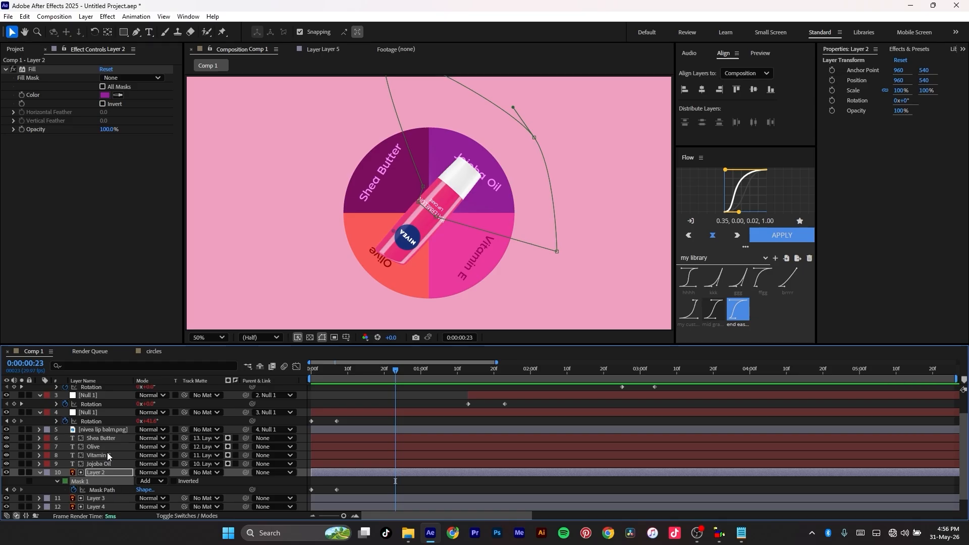
- At 0:00:01:23, draw a closed Pen mask on Layer 3 around the "Vitamin E" segment and adjust its lower-right point
left_click(108, 499)
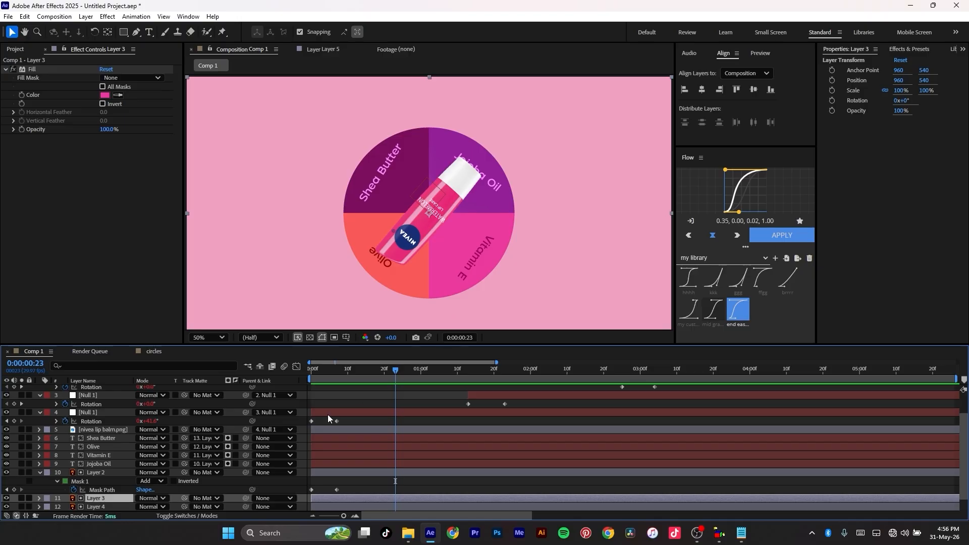
left_click(138, 32)
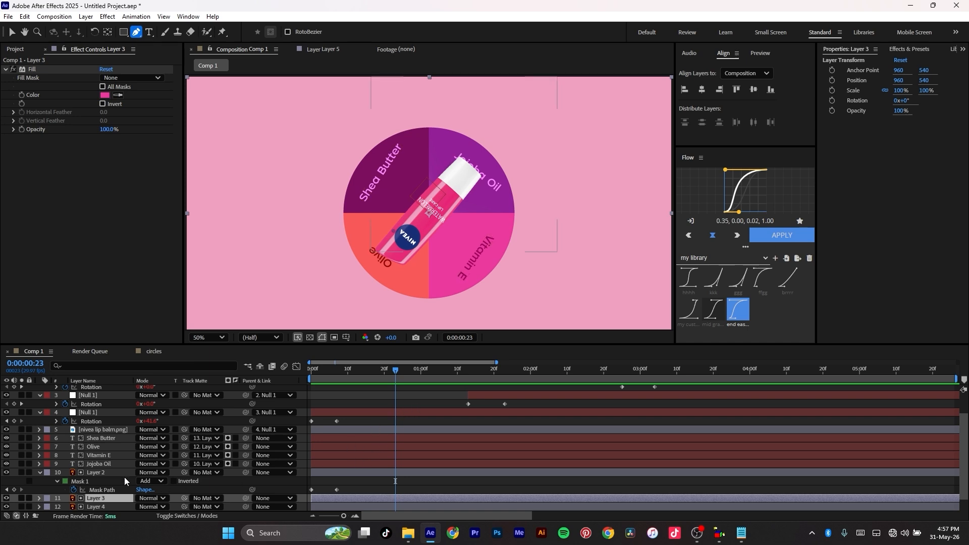
scroll(123, 475, "up", 2)
left_click_drag(395, 369, 508, 374)
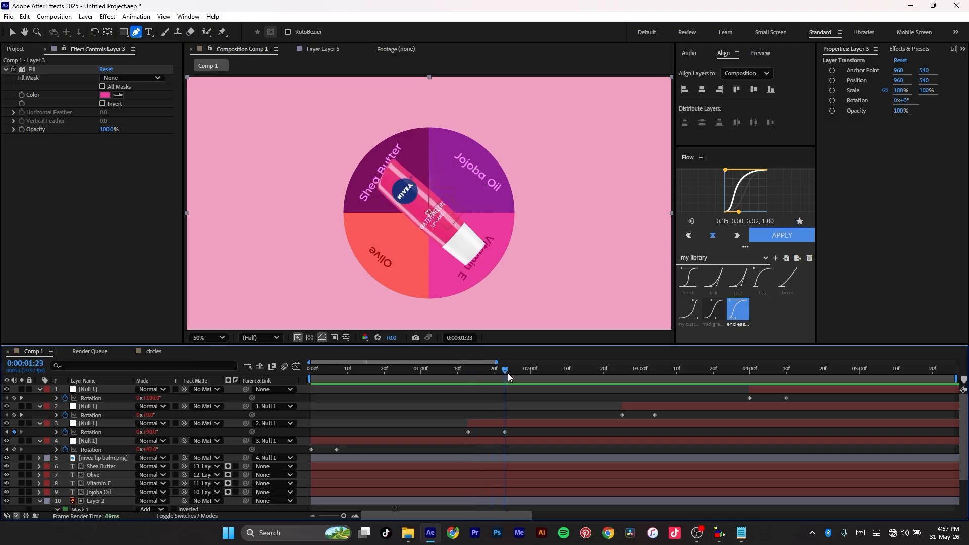
left_click(422, 307)
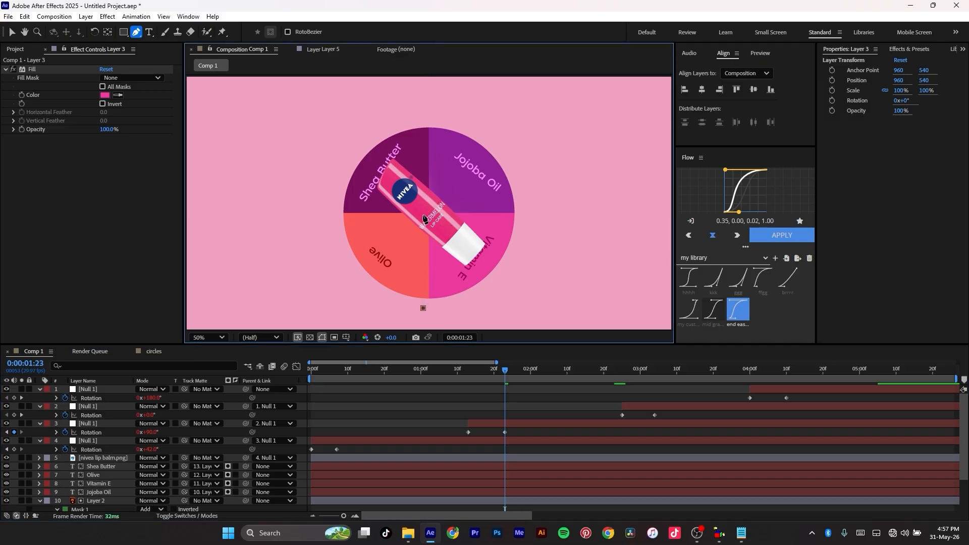
left_click_drag(422, 208, 429, 203)
left_click(539, 205)
left_click(541, 283)
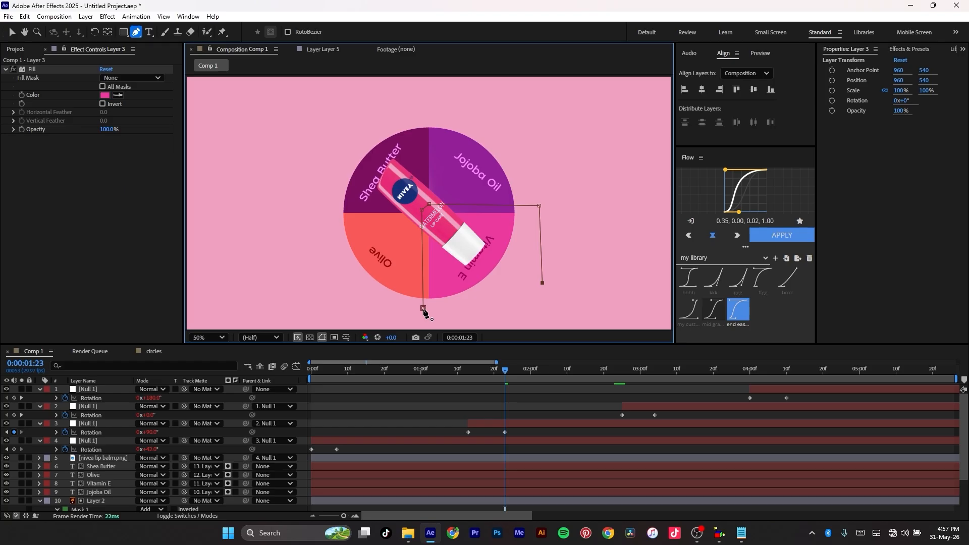
left_click(423, 309)
key("v")
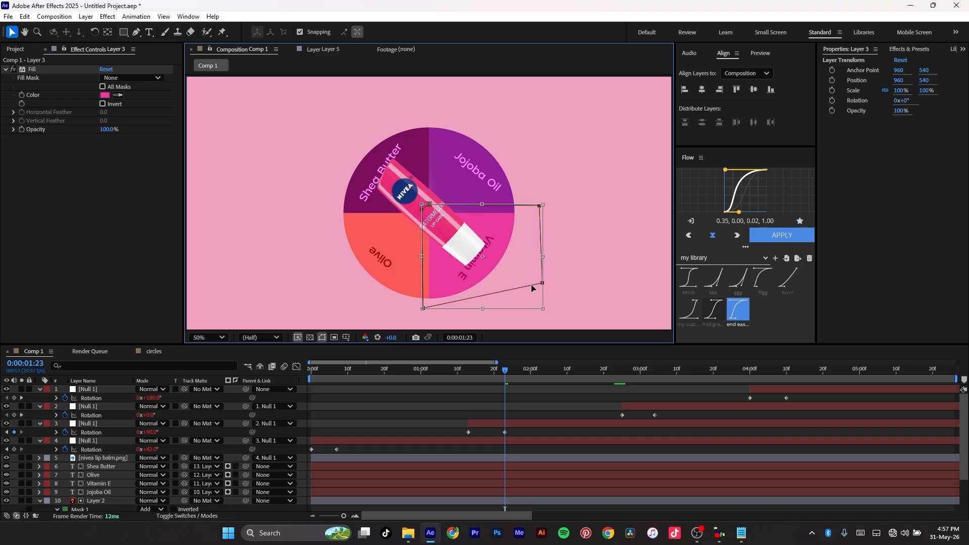
key("Escape")
left_click_drag(565, 269, 516, 298)
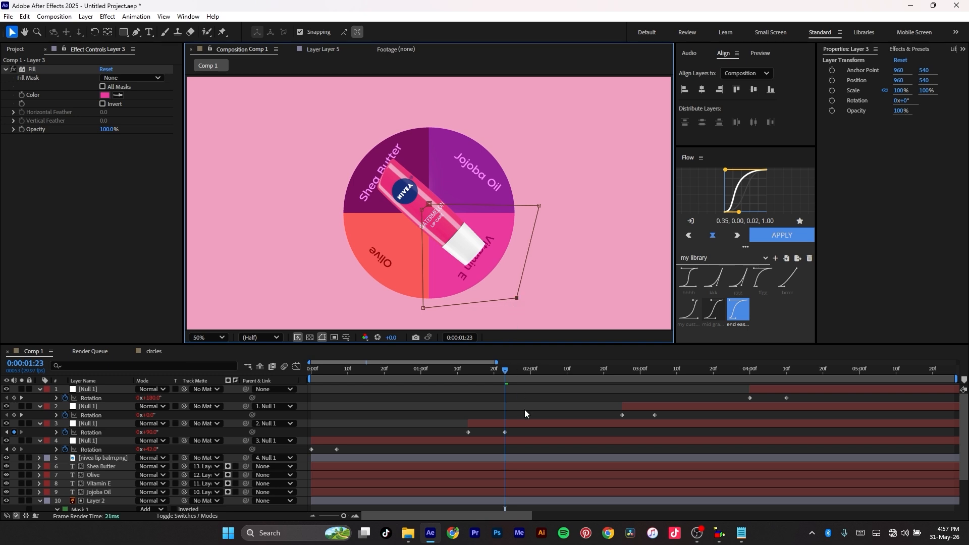
scroll(165, 471, "down", 1)
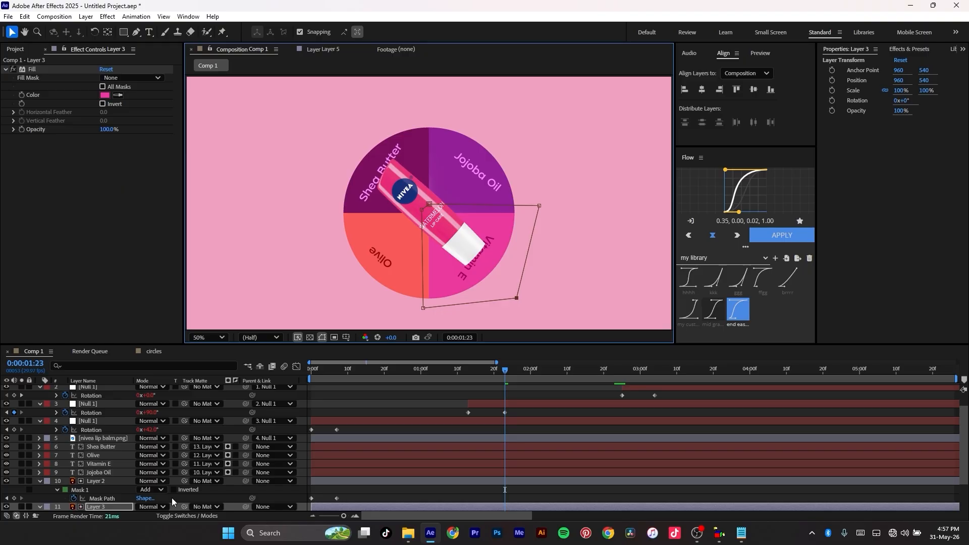
left_click(107, 481)
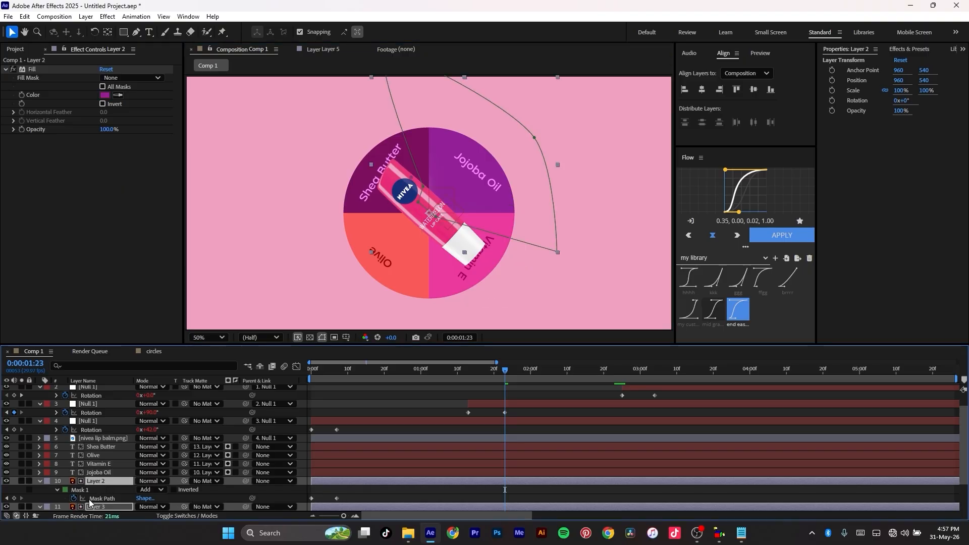
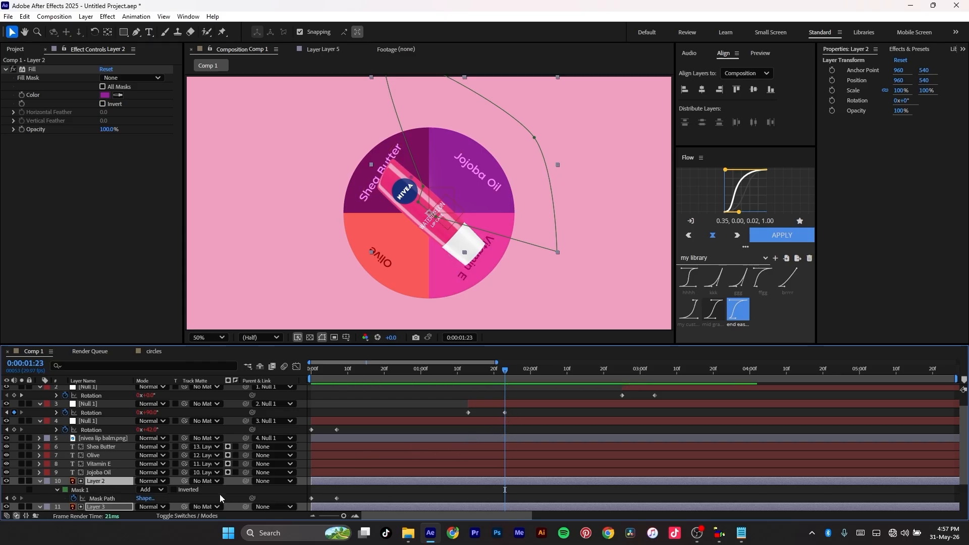
left_click(74, 498)
left_click(74, 498)
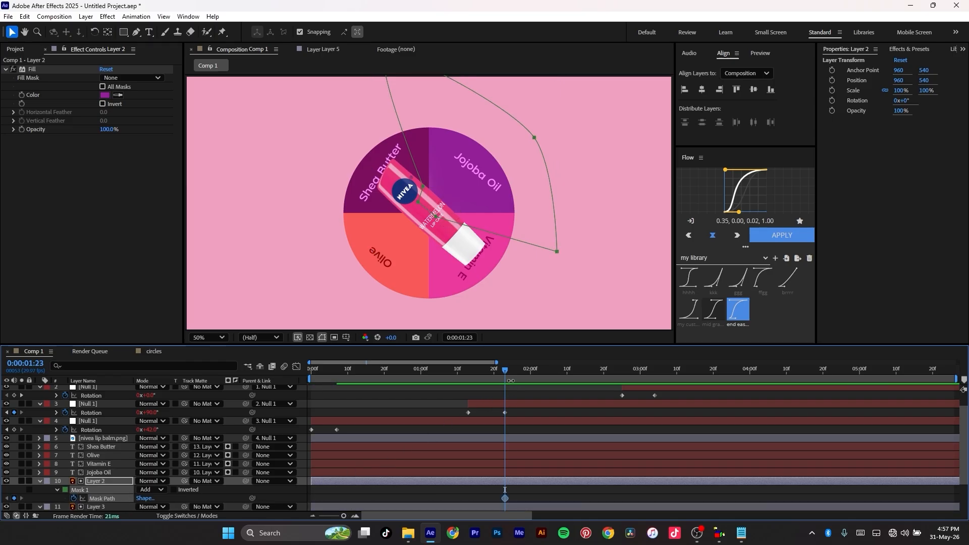
left_click_drag(504, 371, 468, 378)
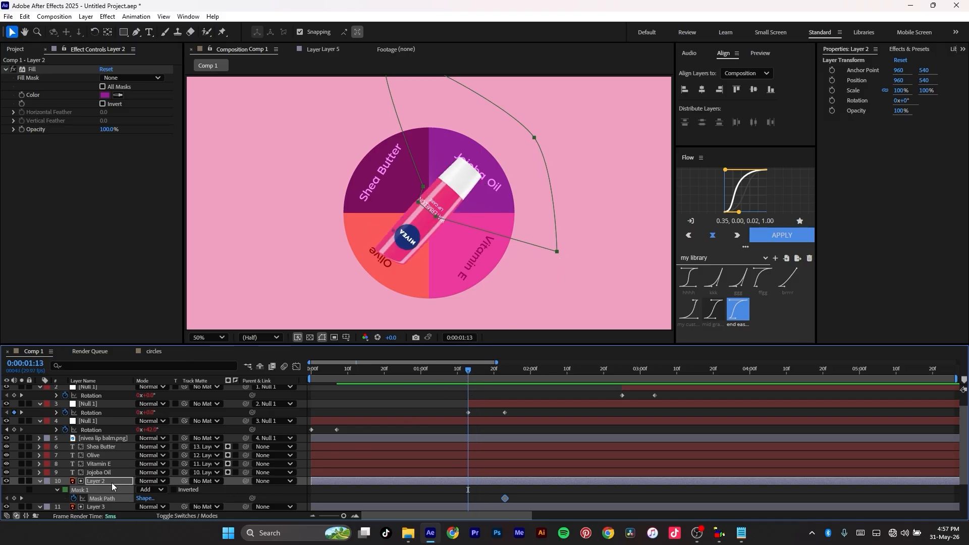
scroll(119, 500, "down", 2)
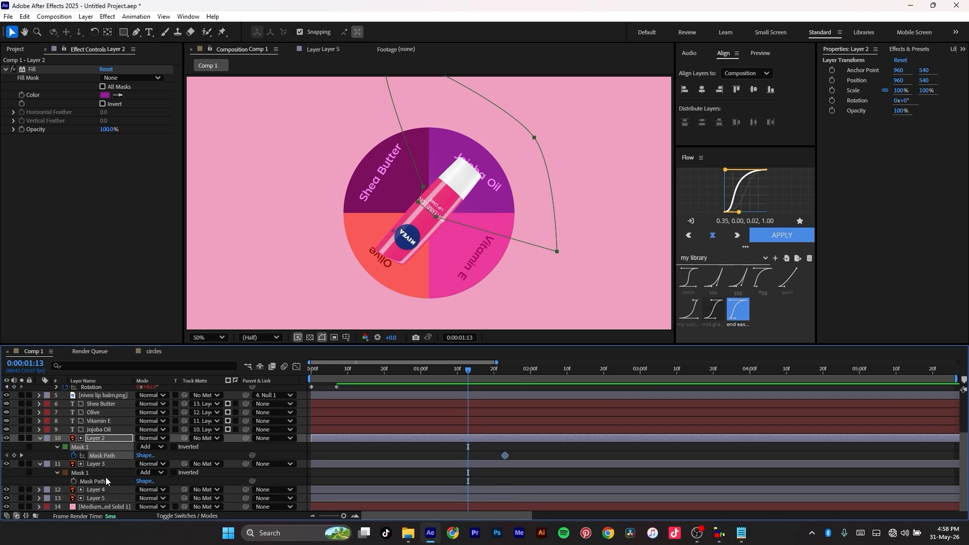
key("ctrl+z")
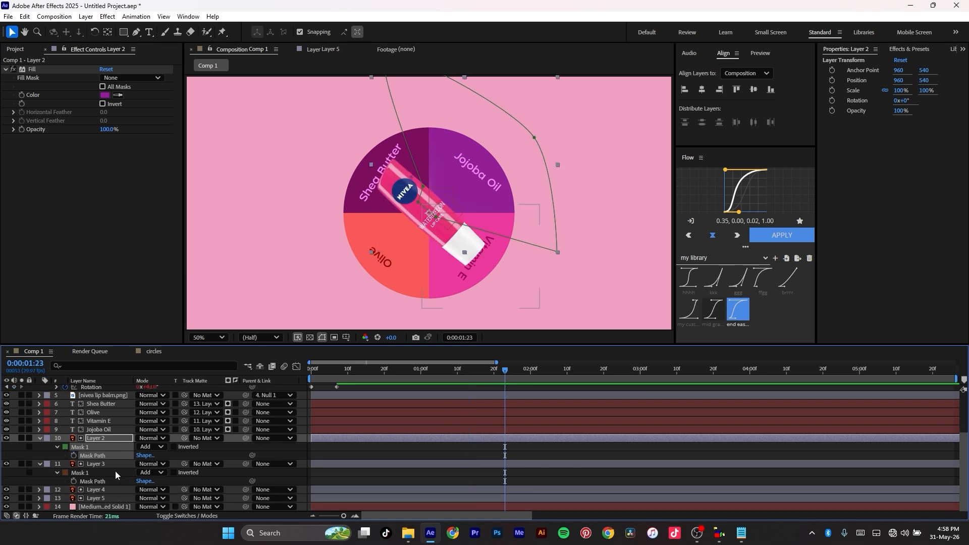
key("ctrl+z")
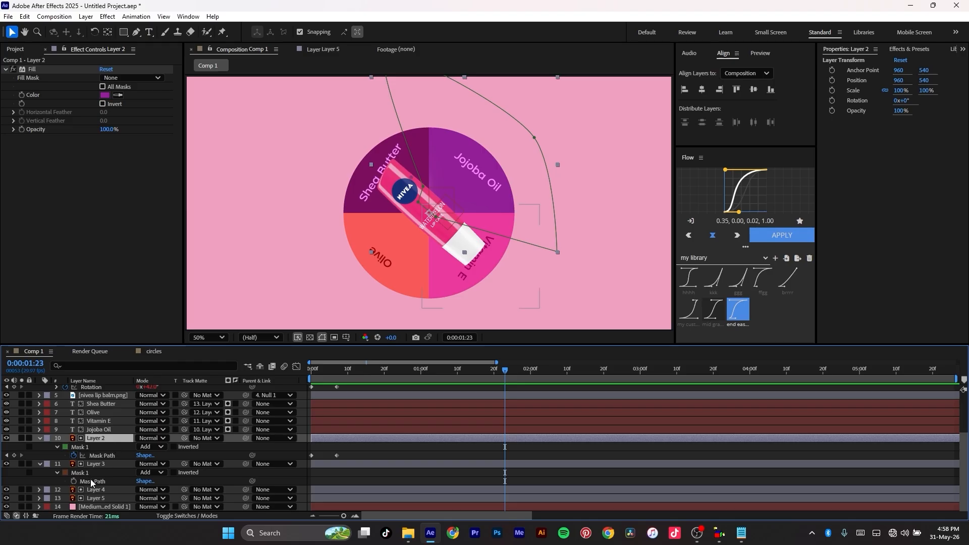
- Add a Mask Path keyframe to Layer 3's mask at 0:00:01:23, matching the end of the second product rotation
left_click(95, 464)
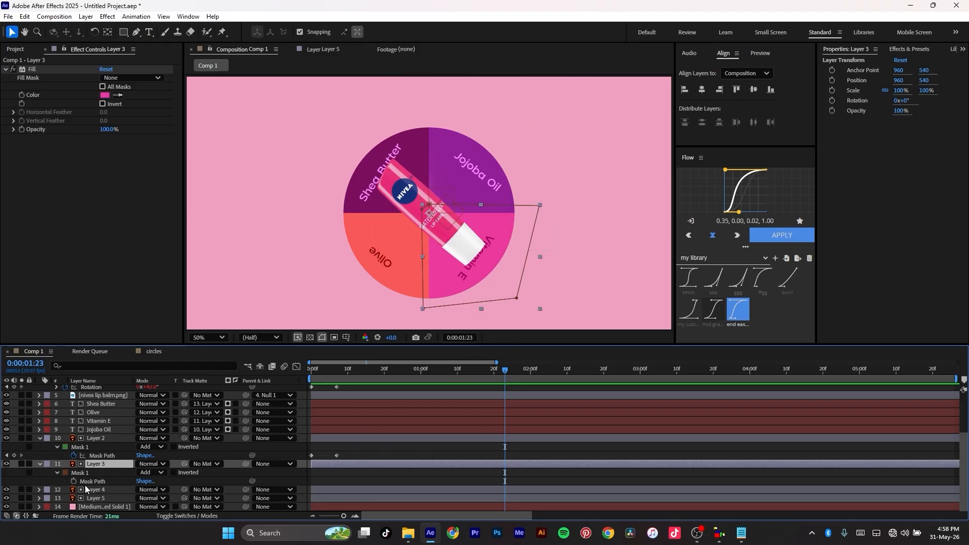
left_click_drag(507, 369, 468, 373)
scroll(546, 431, "up", 3)
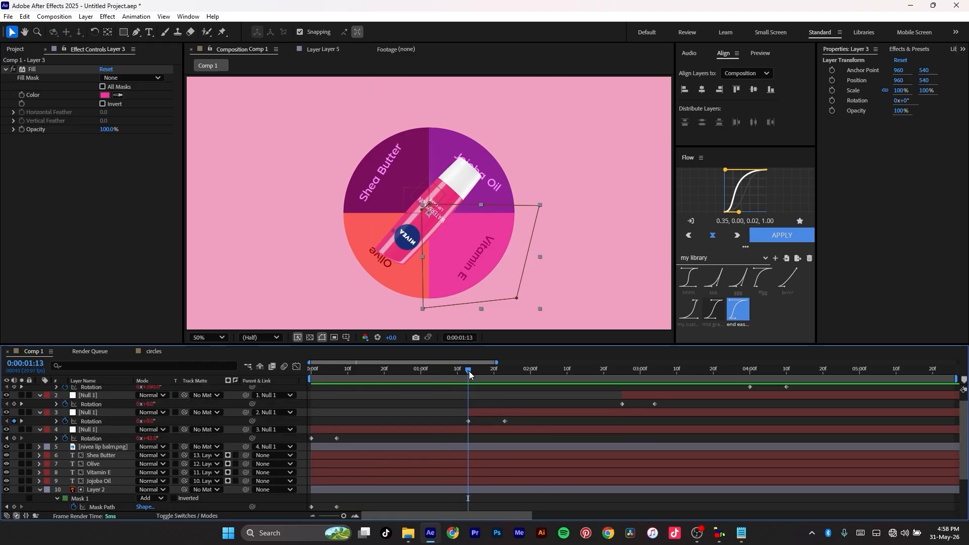
left_click_drag(469, 371, 505, 370)
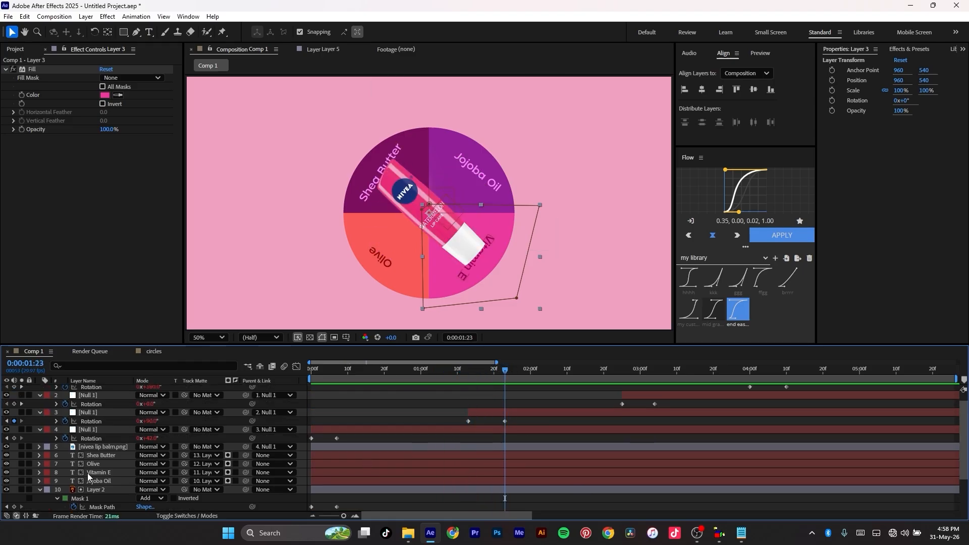
scroll(94, 478, "down", 3)
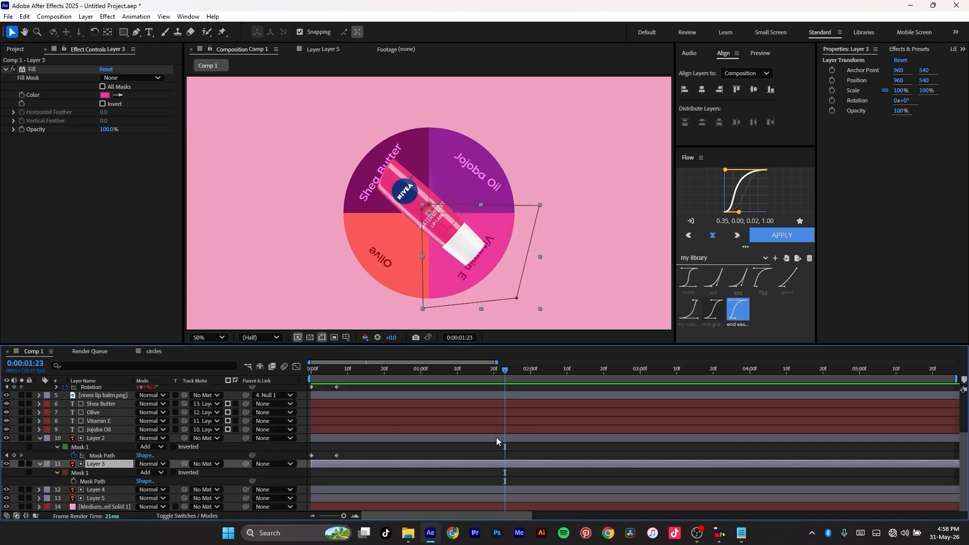
scroll(486, 437, "up", 2)
scroll(86, 479, "down", 2)
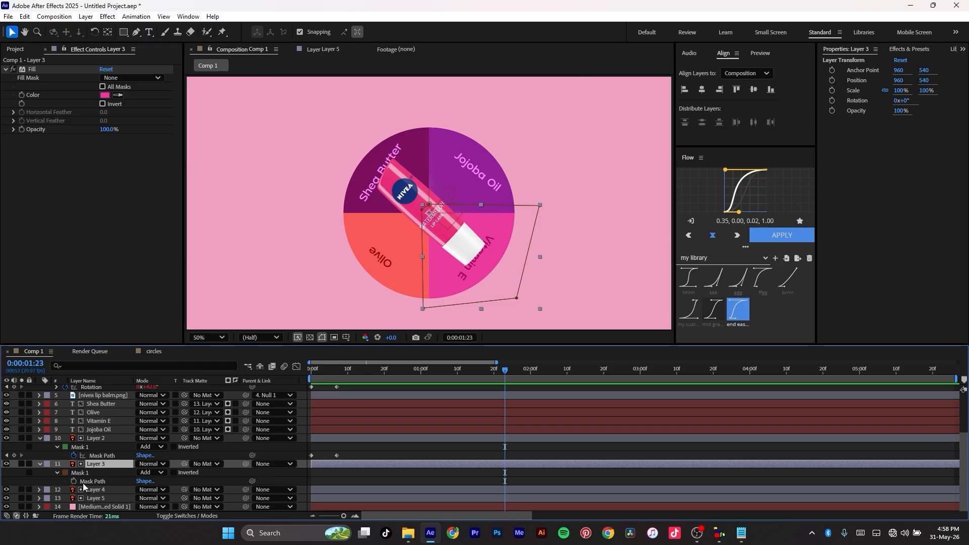
left_click(74, 480)
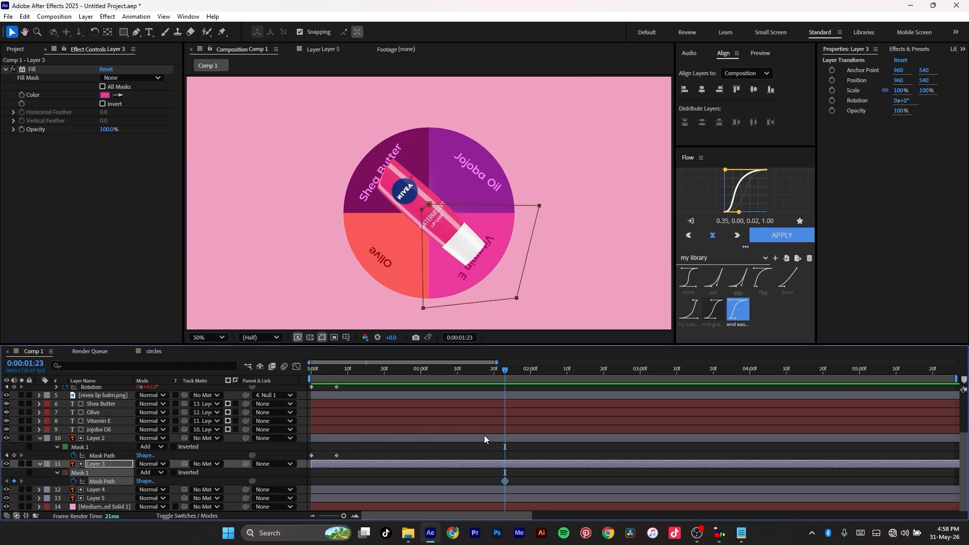
- At 0:00:01:13, move the three outer points of Layer 3's mask up and left off the "Vitamin E" segment, and preview the reveal
scroll(499, 419, "up", 3)
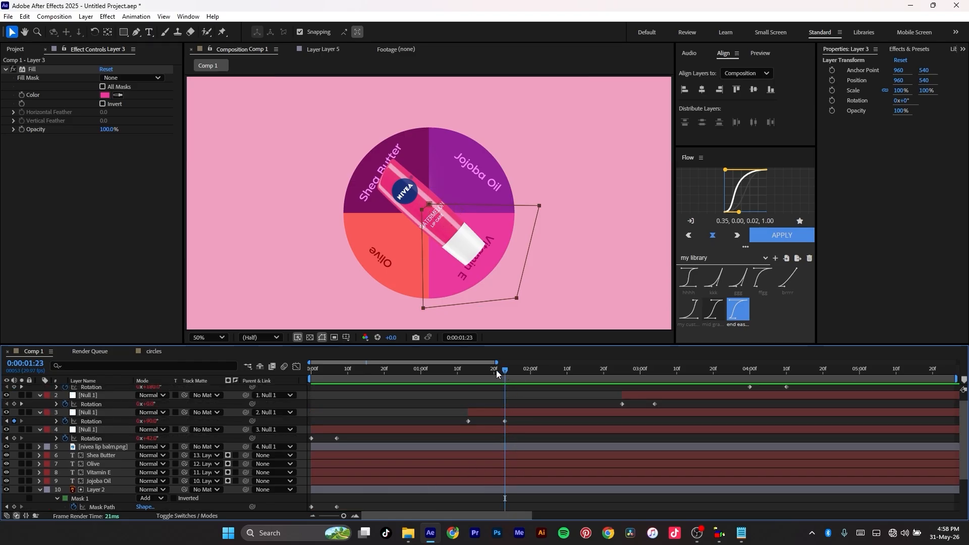
left_click_drag(502, 371, 470, 378)
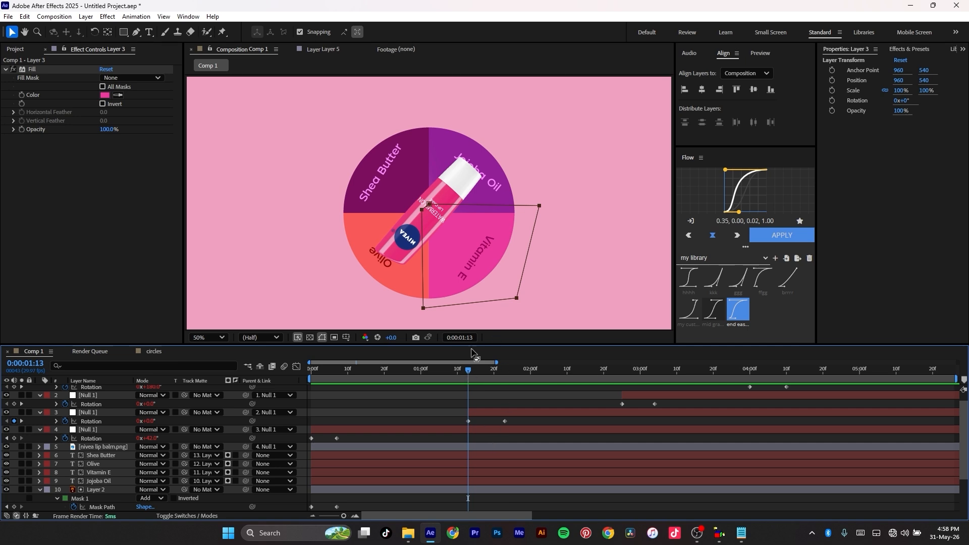
left_click_drag(540, 185, 520, 250)
left_click_drag(563, 281, 498, 324, "shift")
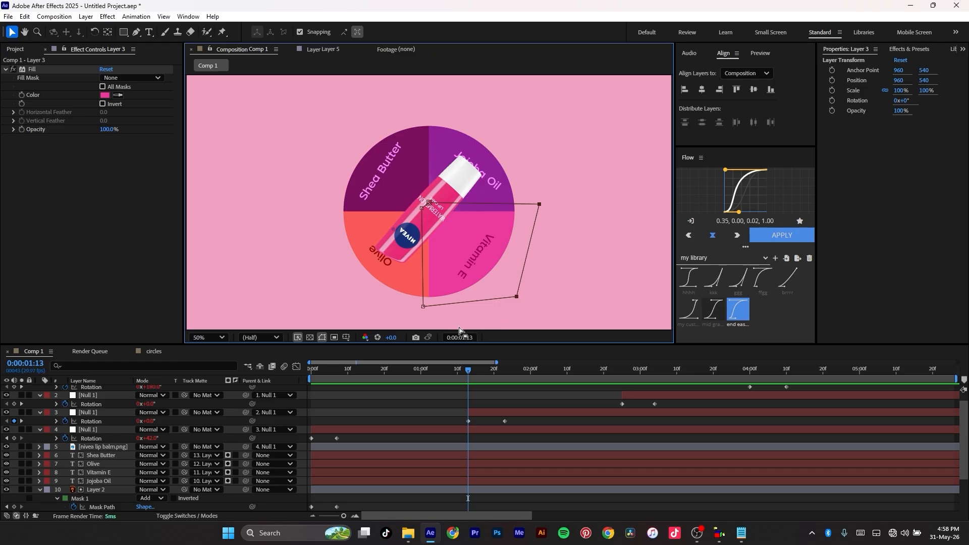
left_click_drag(425, 306, 403, 300, "shift")
left_click_drag(517, 298, 430, 215)
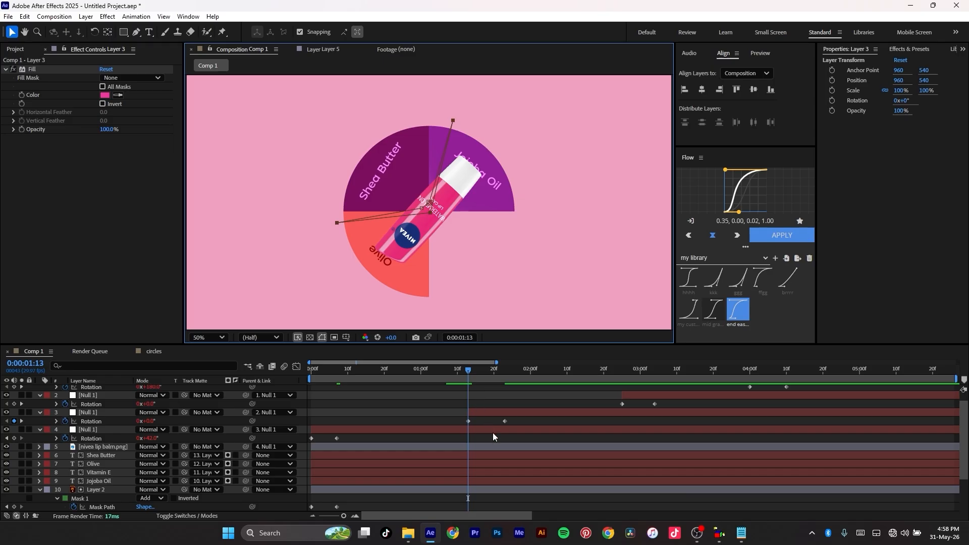
key("space")
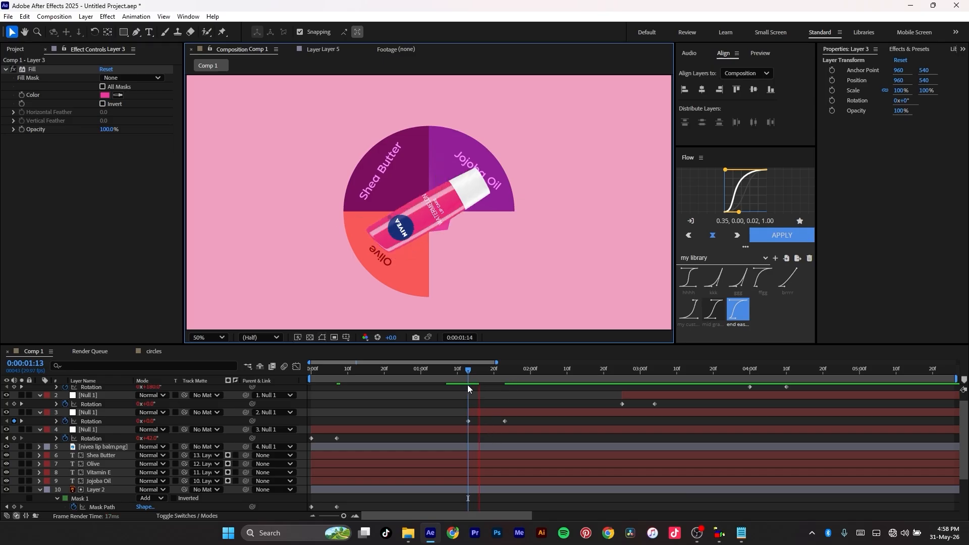
key("space")
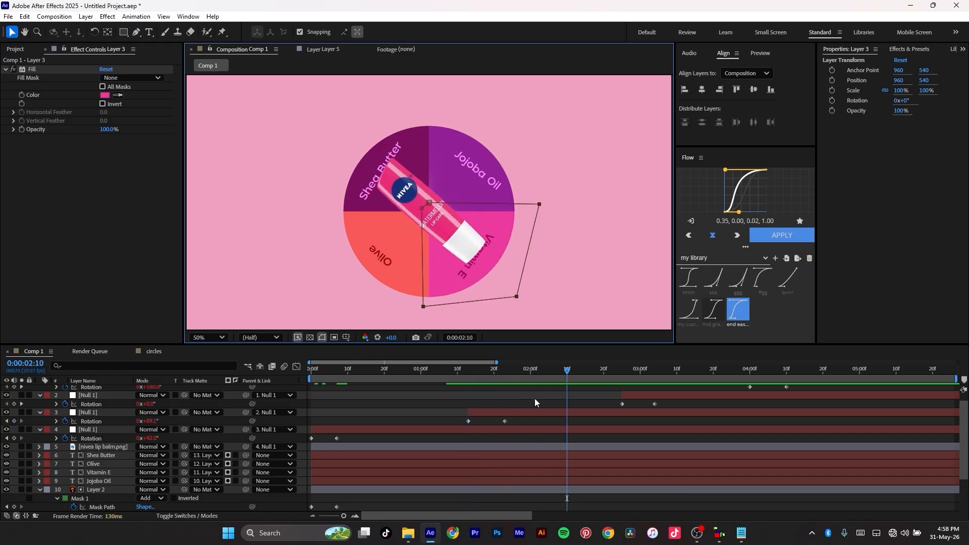
- Set the Mask Feather of Layer 3's mask to 72 pixels and preview the softened "Vitamin E" reveal
scroll(106, 488, "down", 2)
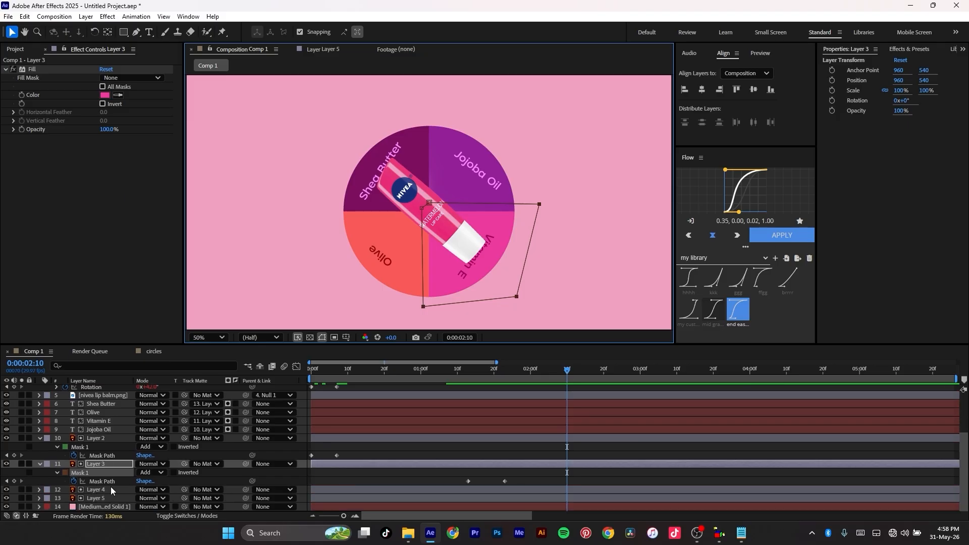
left_click(114, 463)
key("f")
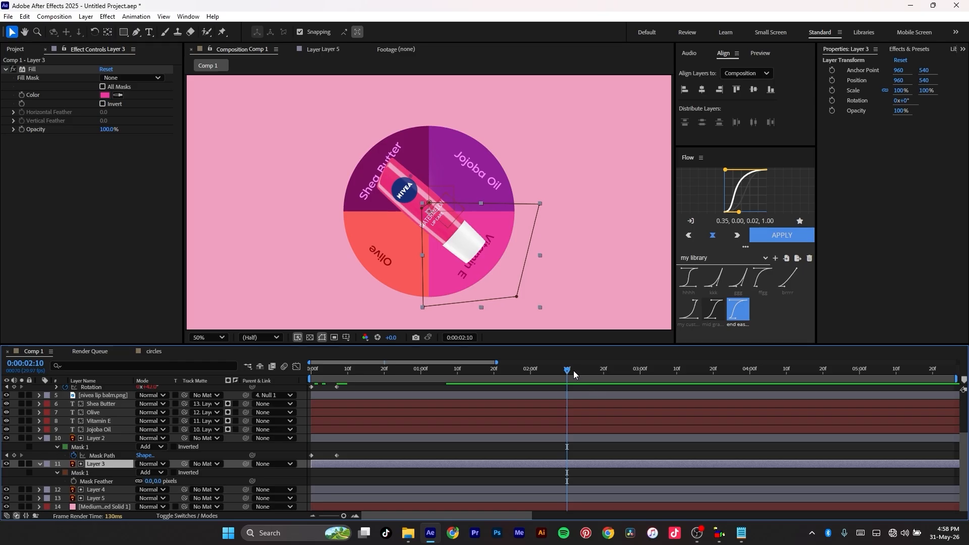
left_click_drag(570, 374, 489, 387)
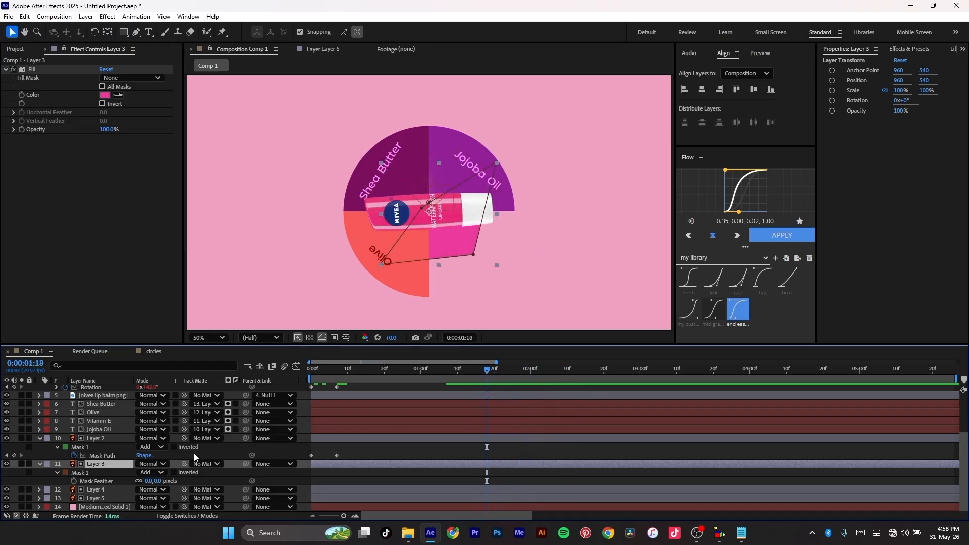
left_click(133, 481)
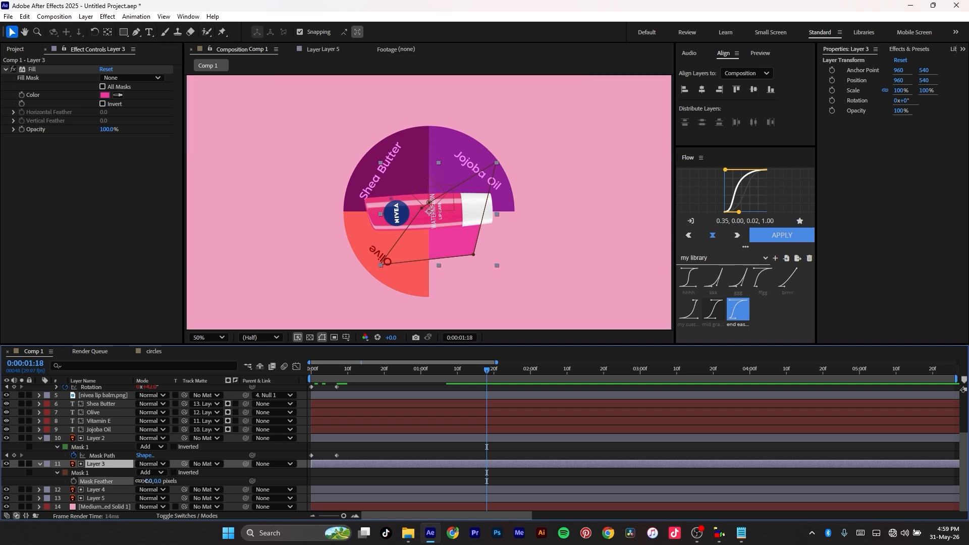
mouse_move(133, 482)
left_mouse_down()
mouse_move(167, 470)
mouse_move(150, 479)
left_mouse_up()
key("space")
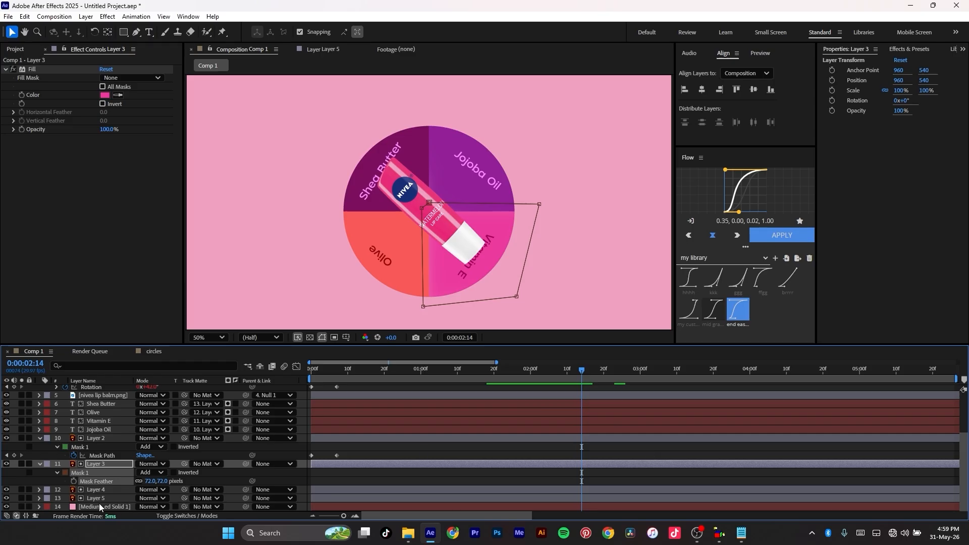
- Select Layer 4, set the current time to 0:00:03:04 at the end of the third product rotation, and activate the Pen tool
left_click(102, 489)
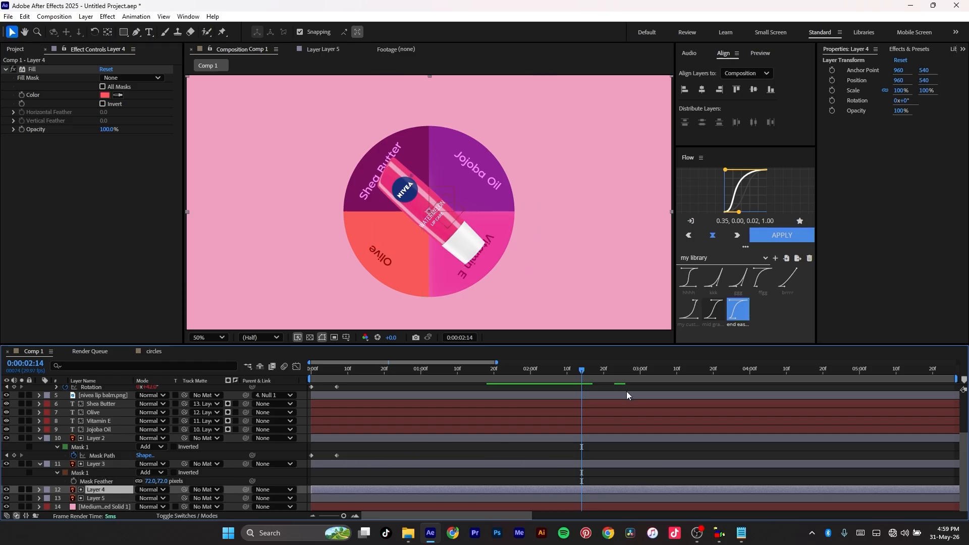
scroll(474, 463, "up", 3)
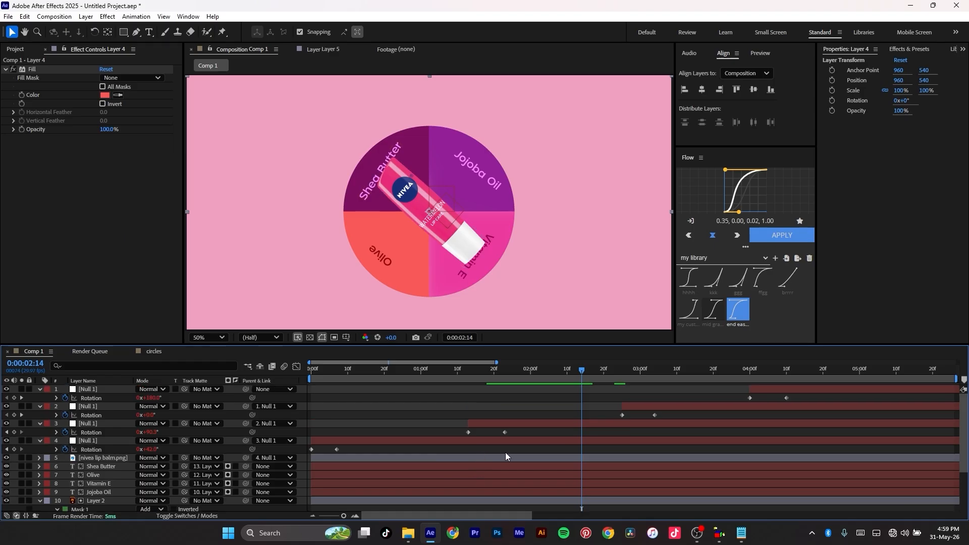
left_click_drag(584, 374, 658, 373)
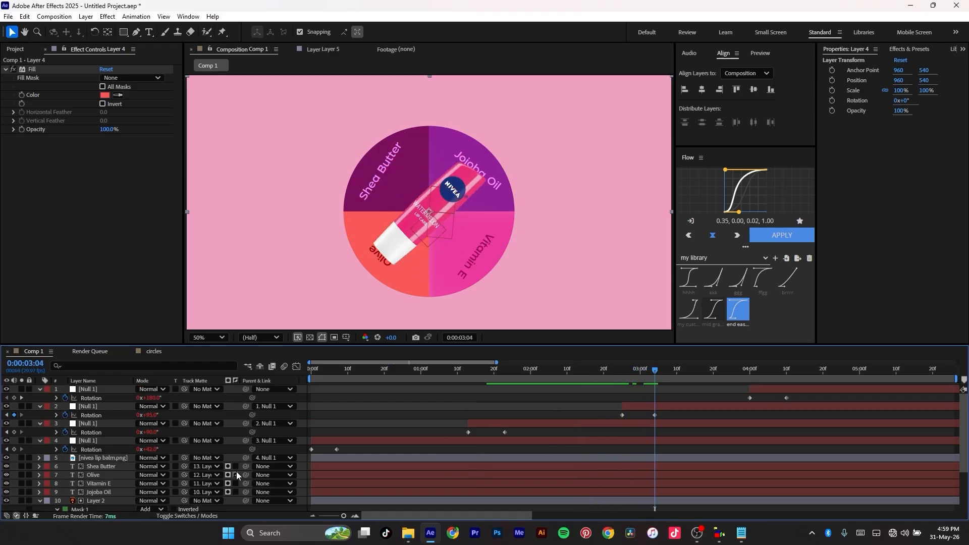
scroll(352, 464, "down", 3)
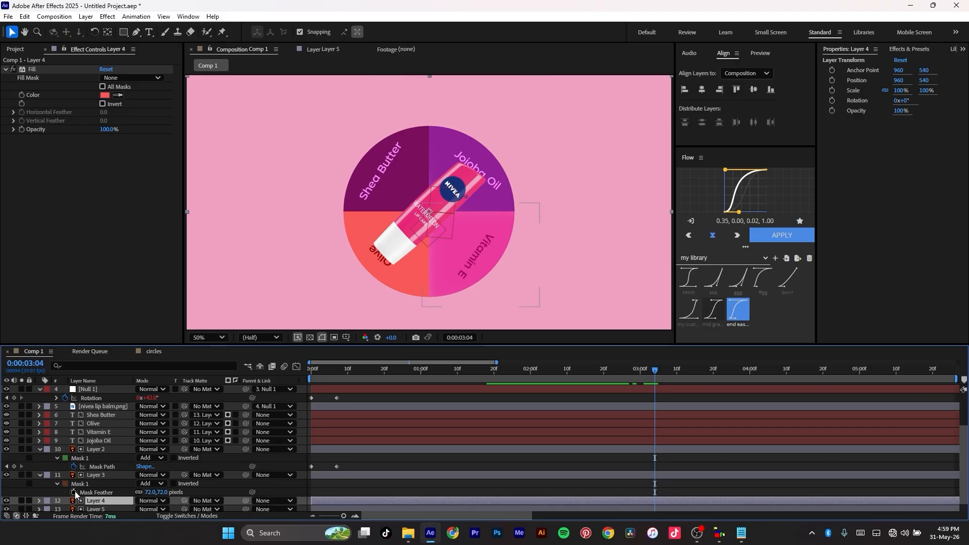
scroll(75, 492, "down", 1)
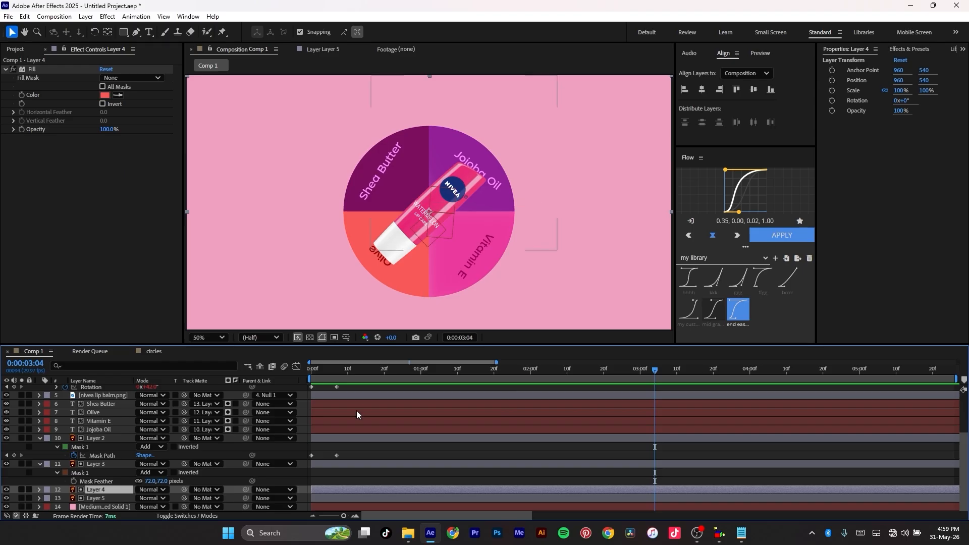
left_click(136, 32)
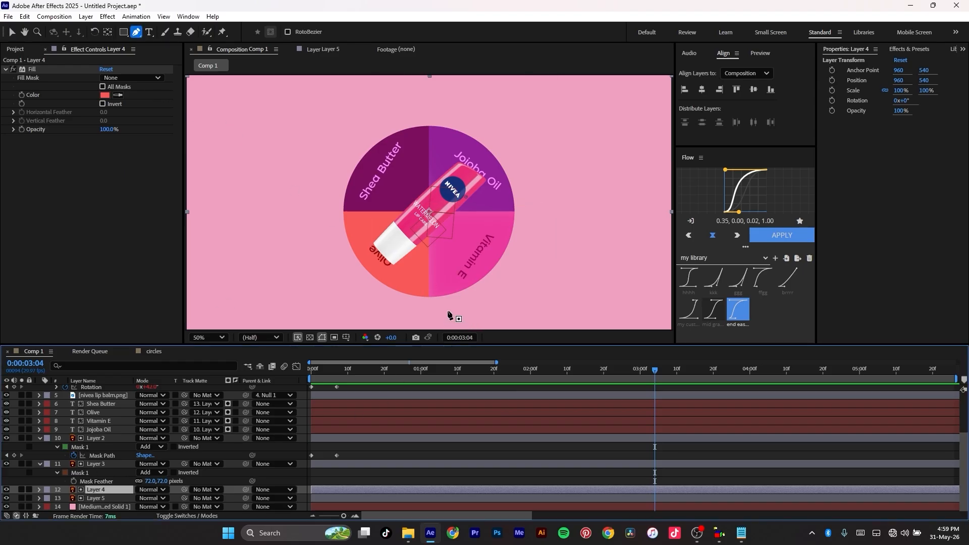
left_click(434, 315)
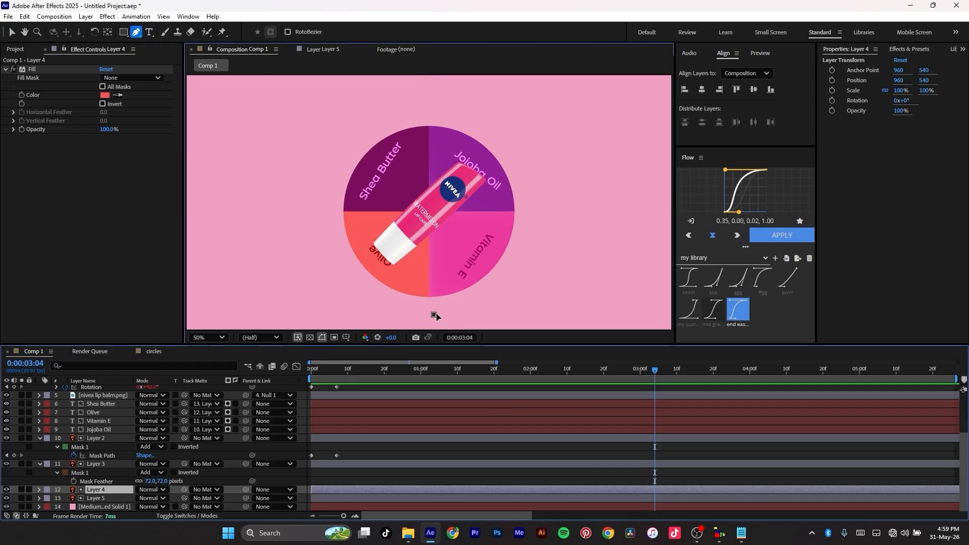
left_click(538, 195)
left_click(421, 203)
left_click(420, 310)
left_click(434, 314)
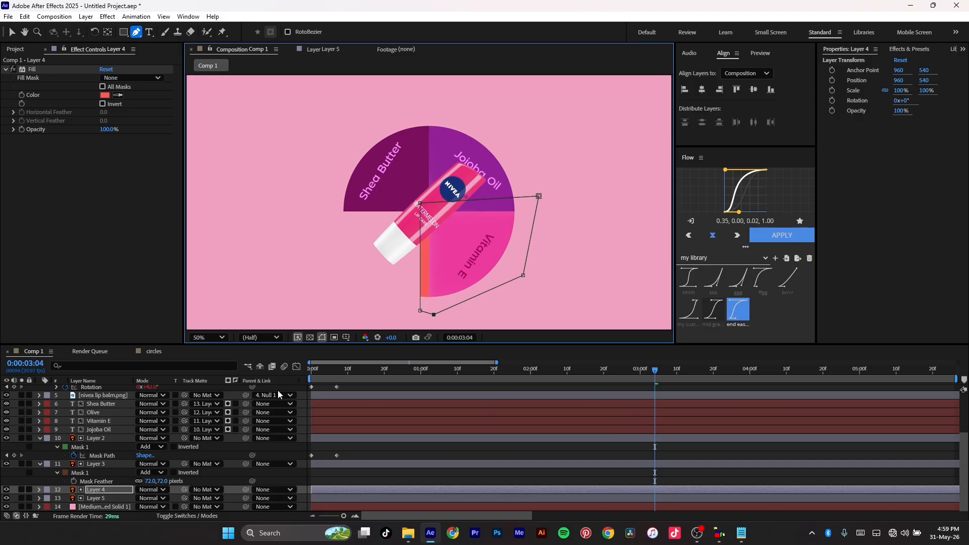
key("ctrl+z")
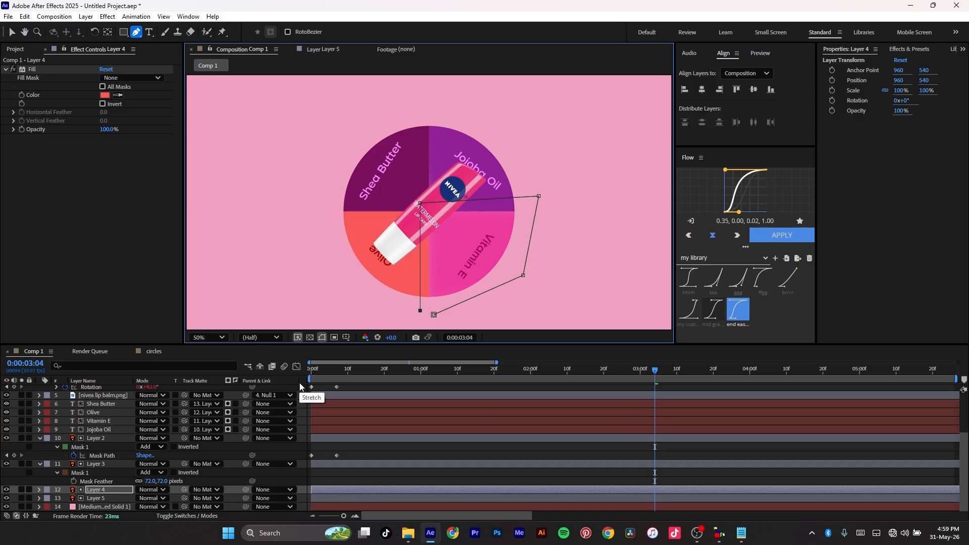
key("ctrl+z")
key("ctrl+z")
key("ctrl+z")
key("ctrl+z")
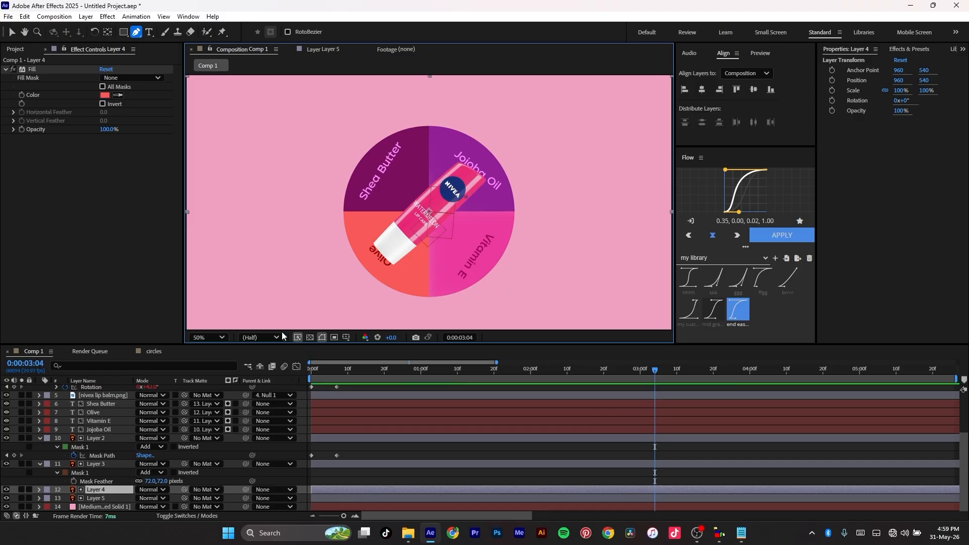
- At 0:00:03:04, draw a closed four-sided Pen mask on Layer 4 around the "Olive" segment
left_click(335, 203)
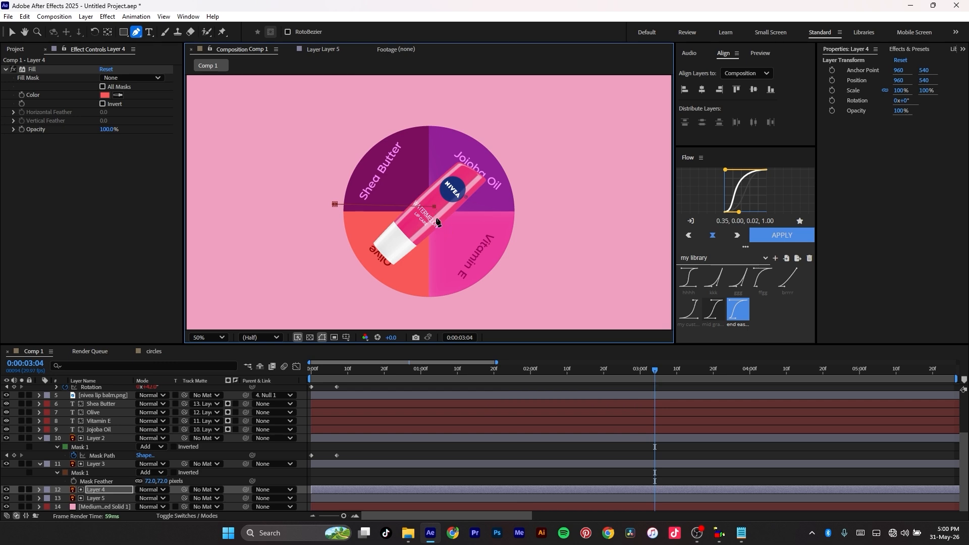
left_click(437, 308)
left_click(345, 290)
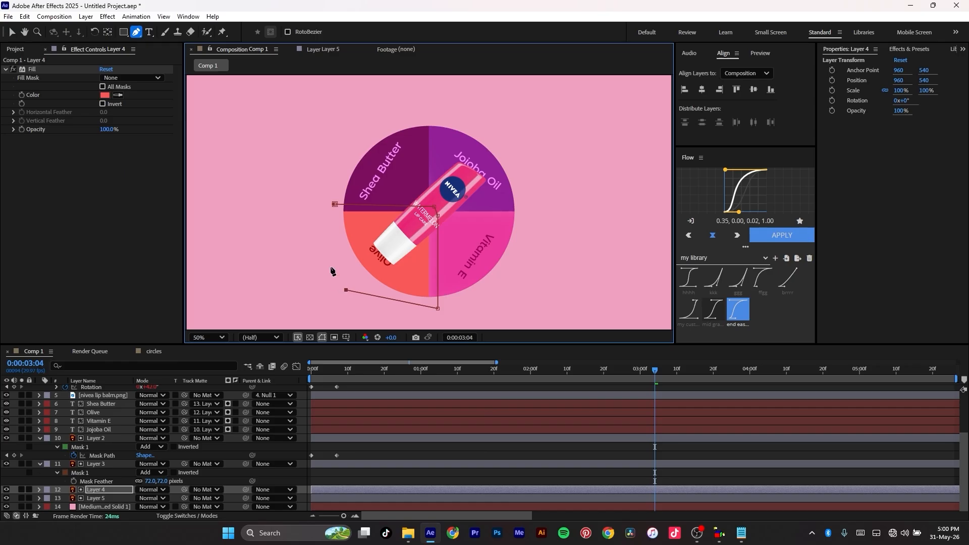
left_click(335, 204)
left_click(652, 370)
left_click_drag(653, 369, 625, 379)
scroll(628, 404, "up", 3)
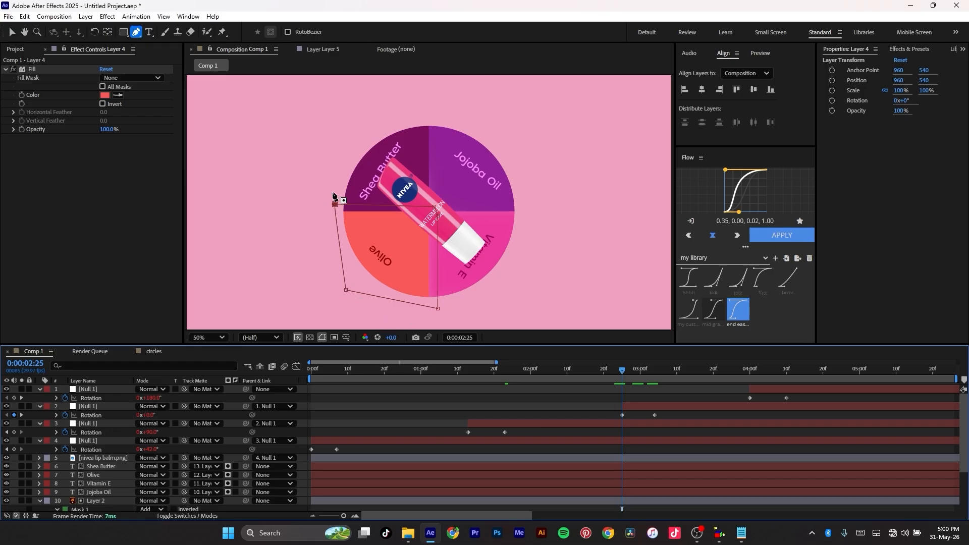
key("v")
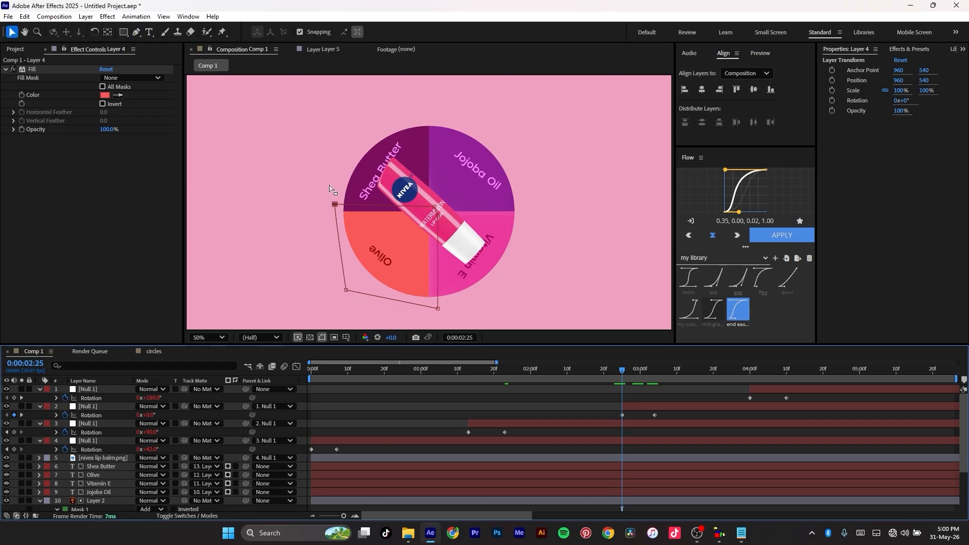
left_click_drag(306, 288, 376, 310)
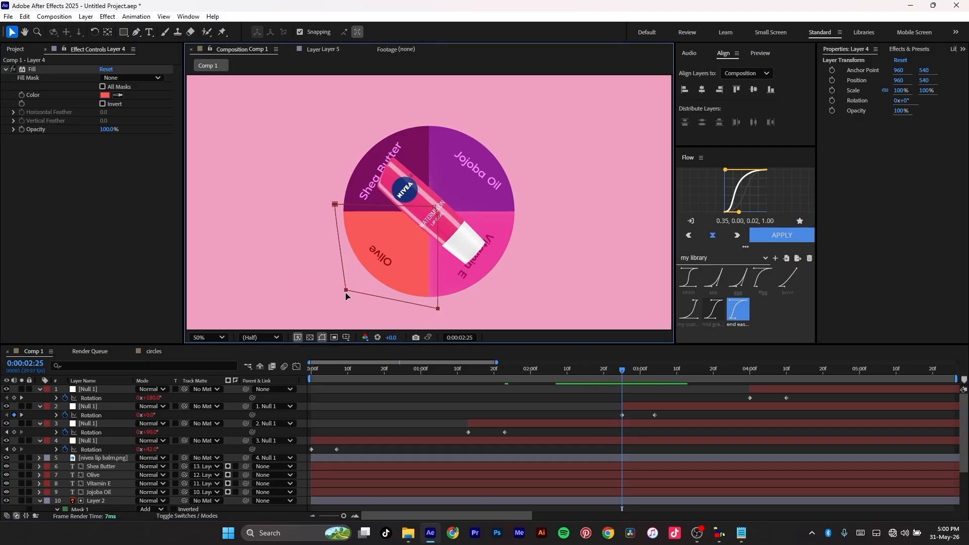
left_click_drag(346, 292, 426, 219)
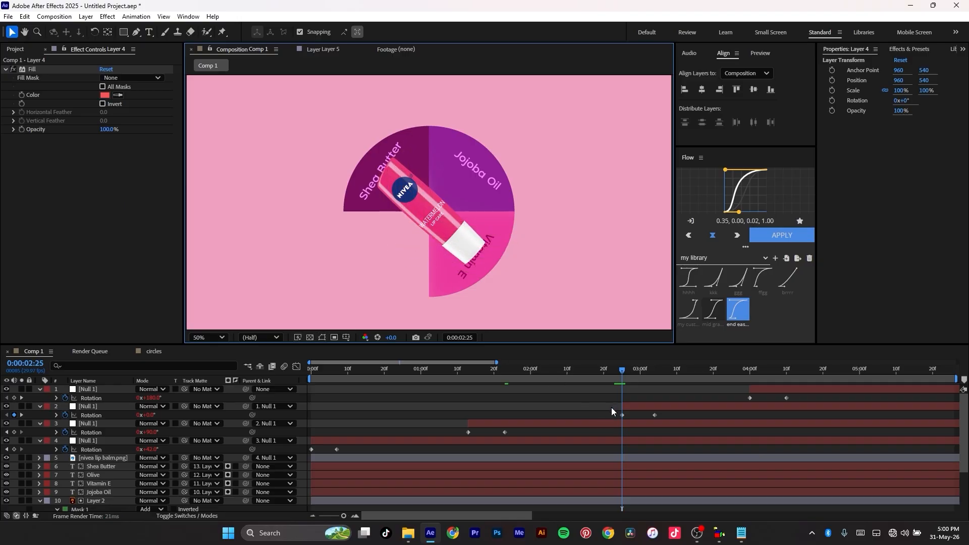
key("space")
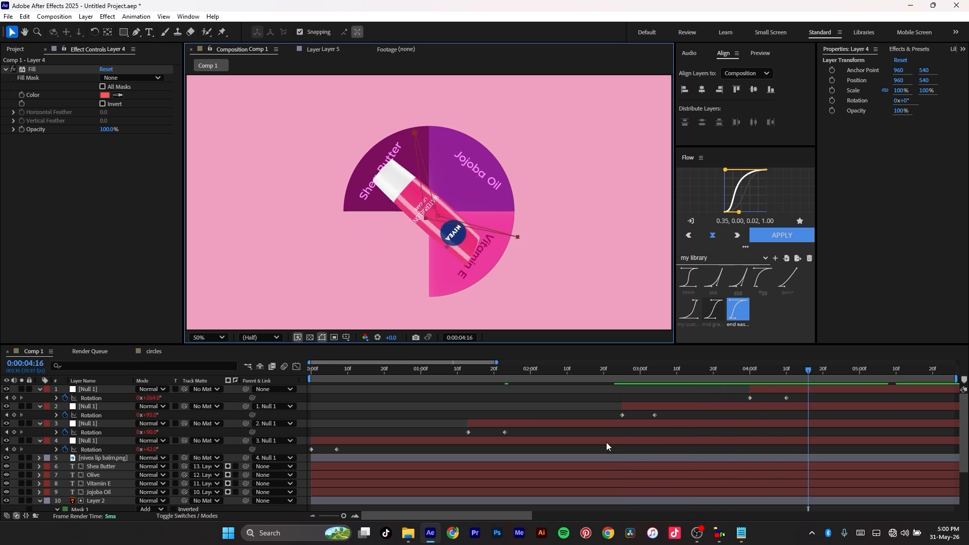
scroll(107, 474, "down", 5)
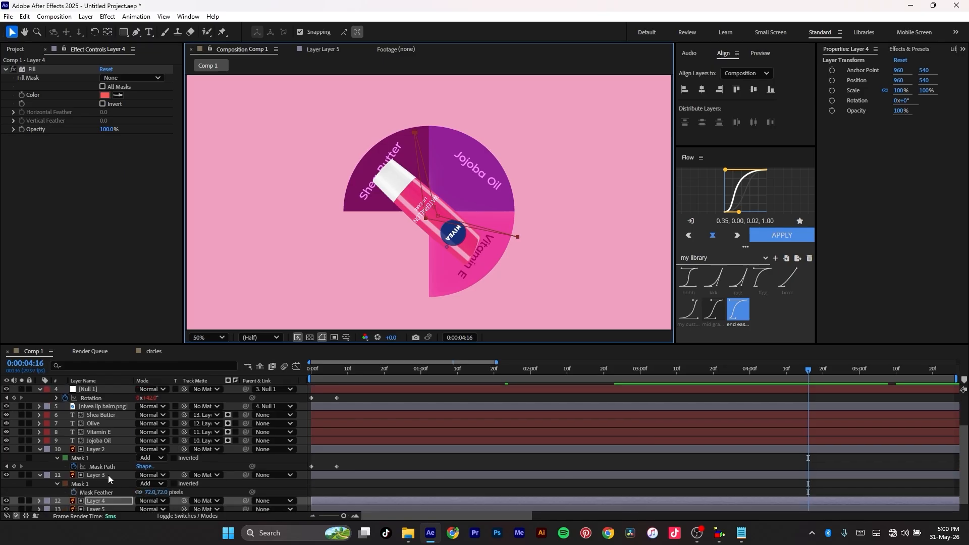
- Reveal Layer 4's Mask Path and add a keyframe for it at 0:00:03:04
key("m")
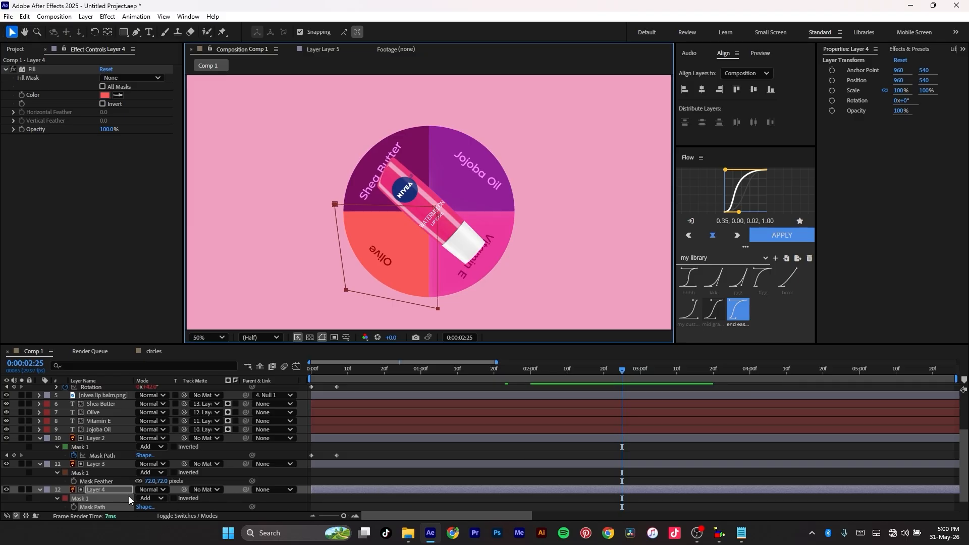
scroll(595, 434, "up", 4)
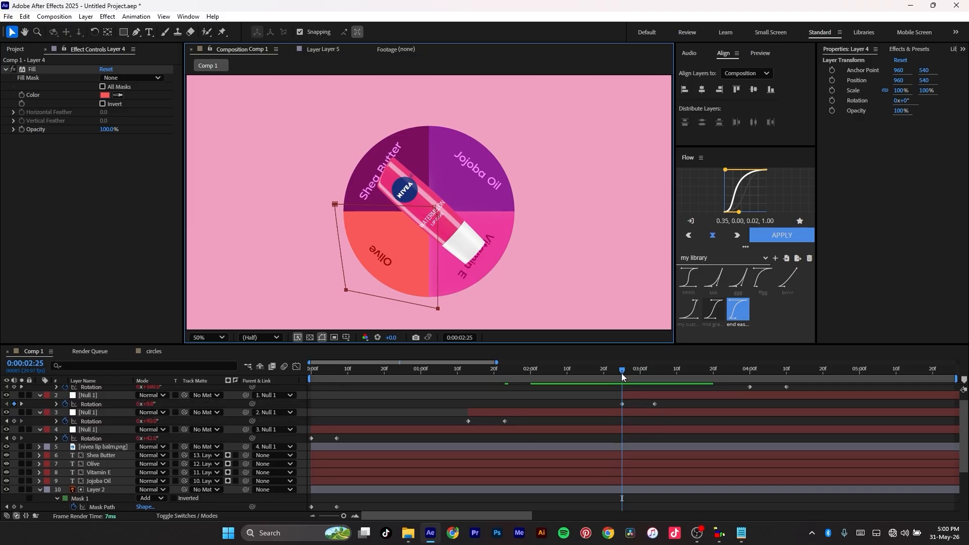
left_click_drag(622, 367, 655, 386)
key("space")
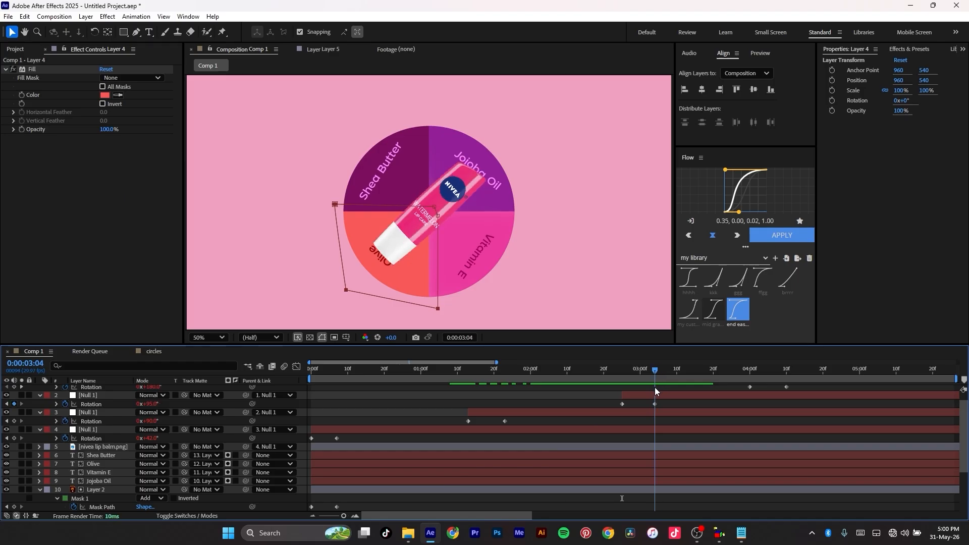
scroll(98, 495, "down", 4)
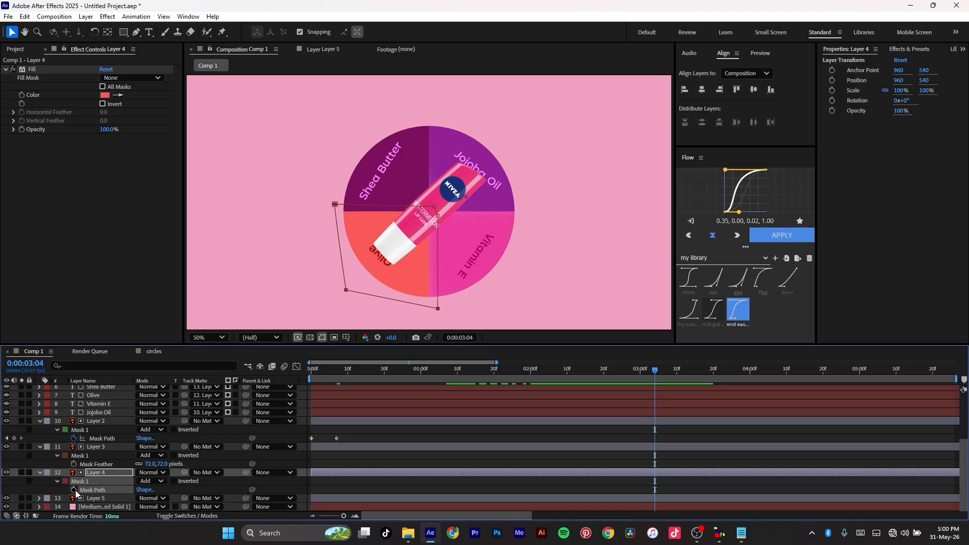
- At 0:00:02:25, move the three outer points of Layer 4's mask up and right off the "Olive" segment, and preview the reveal
scroll(604, 432, "up", 2)
scroll(605, 431, "up", 3)
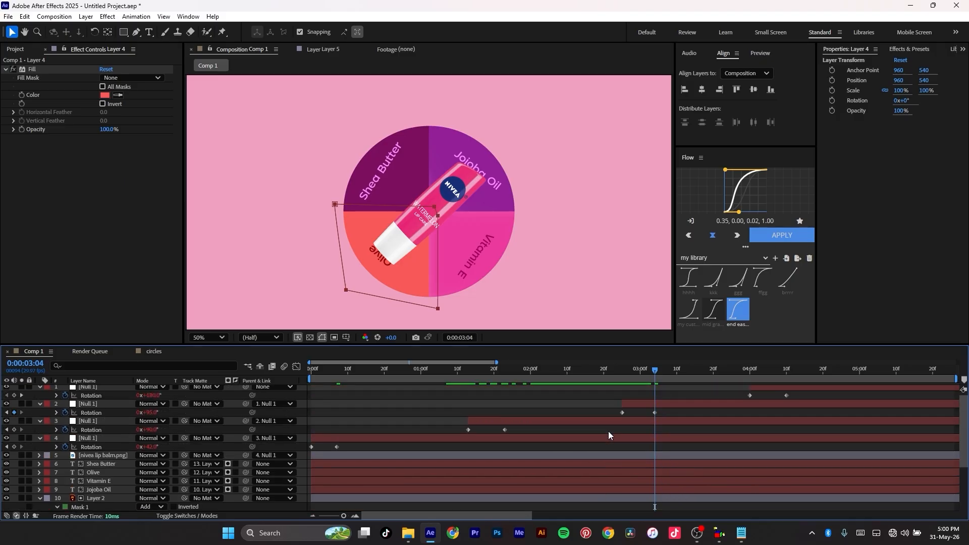
left_click_drag(638, 377, 625, 383)
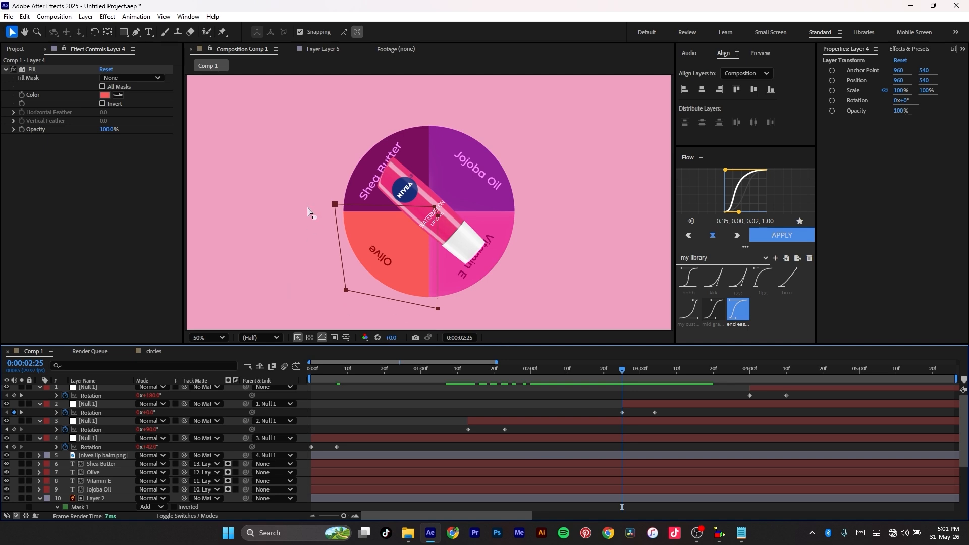
left_click(334, 204)
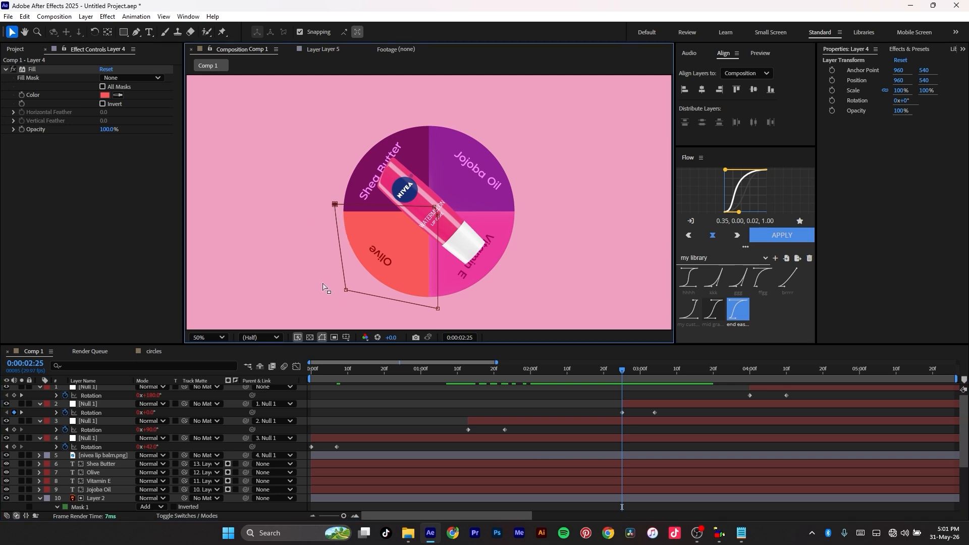
left_click_drag(460, 300, 422, 327)
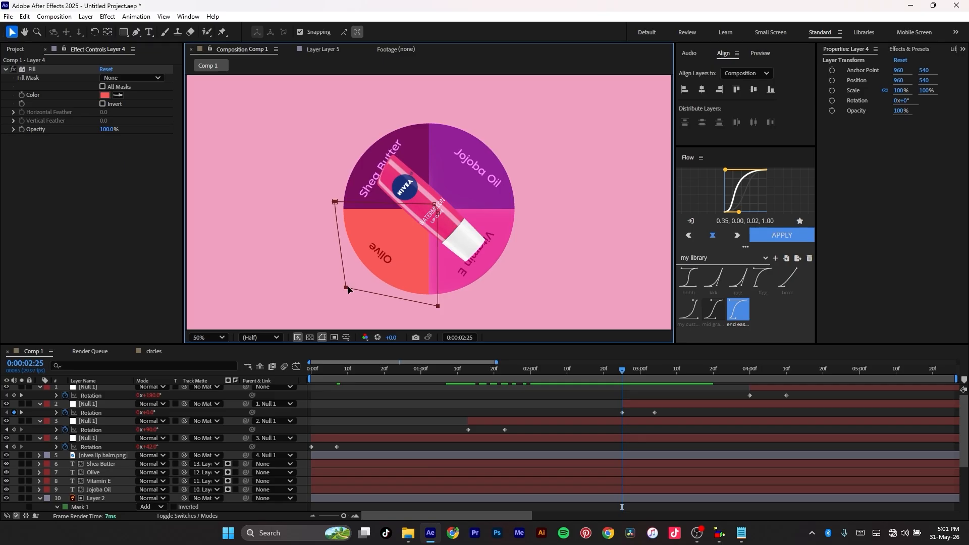
left_click_drag(346, 288, 430, 224)
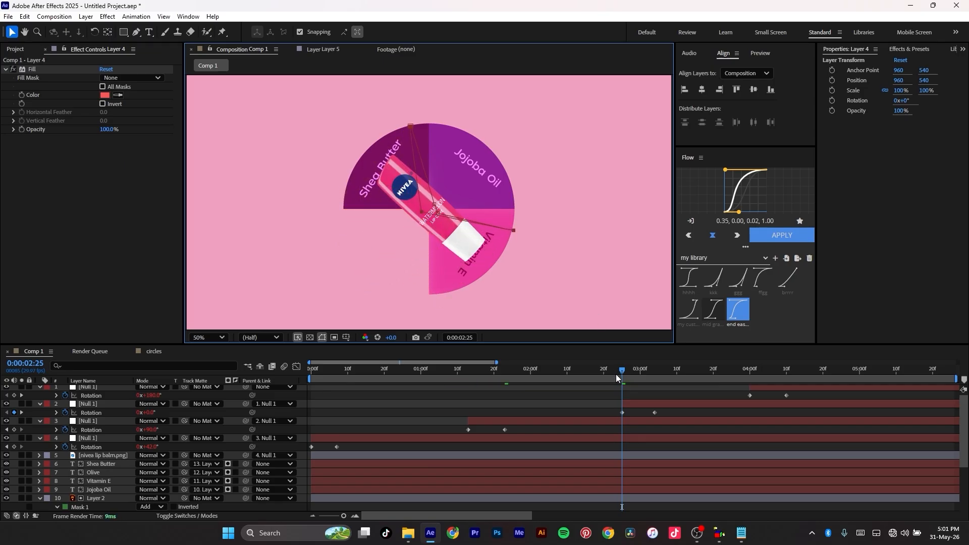
key("space")
key("space")
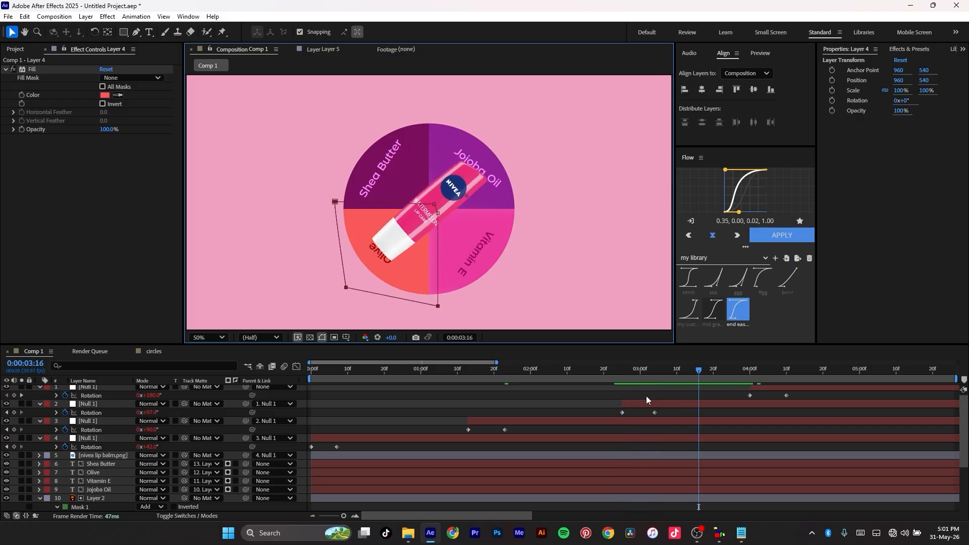
- Set the Mask Feather of Layer 4's mask to 53 pixels and preview the softened "Olive" reveal
left_click_drag(698, 372, 653, 396)
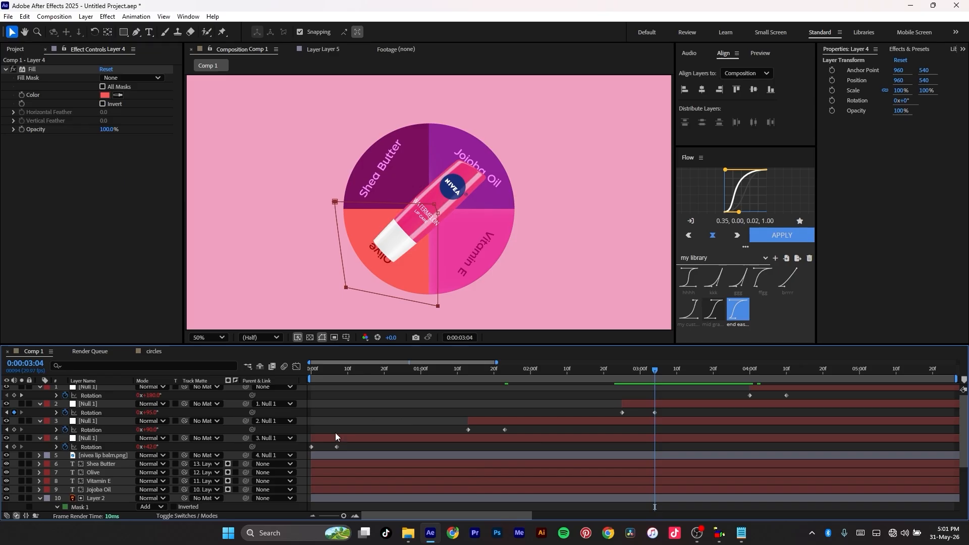
scroll(106, 484, "down", 3)
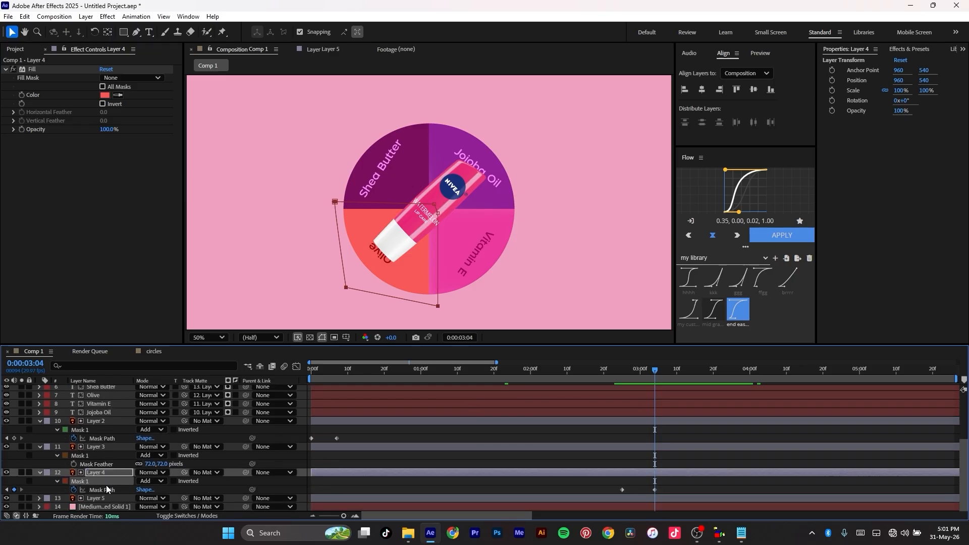
left_click(99, 472)
key("f")
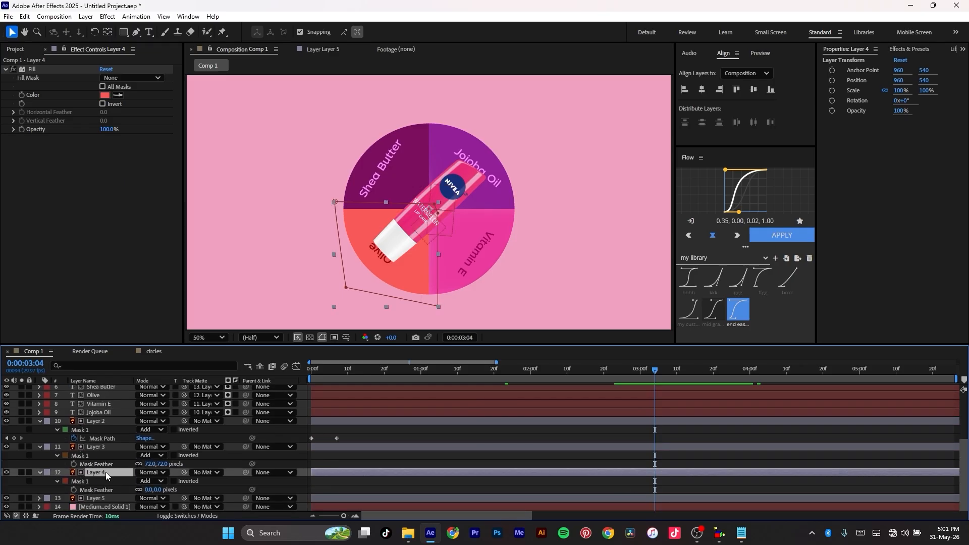
left_click_drag(657, 374, 629, 374)
left_click_drag(148, 489, 167, 489)
key("space")
key("space")
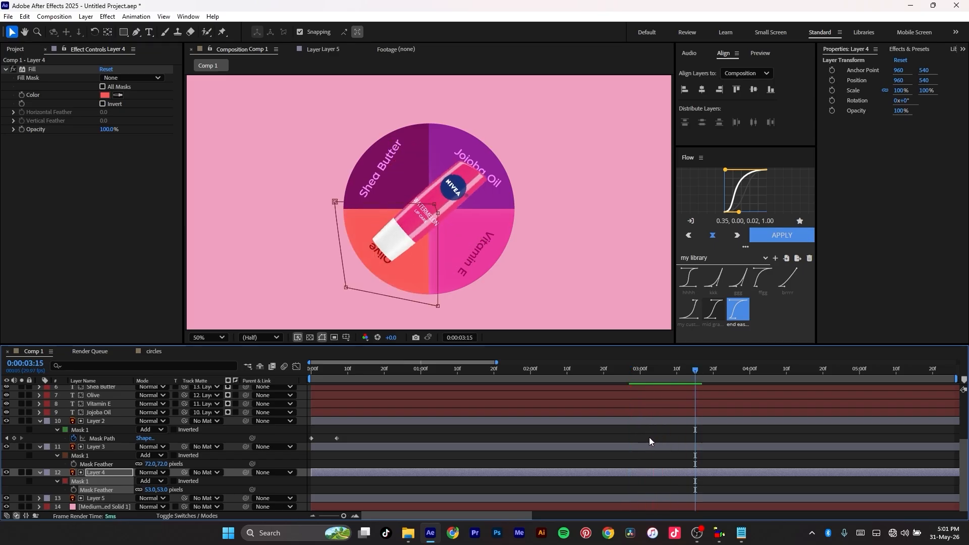
- Move to 0:00:04:10, where the last null's rotation ends, and ready the Pen tool on Layer 5
scroll(771, 431, "up", 5)
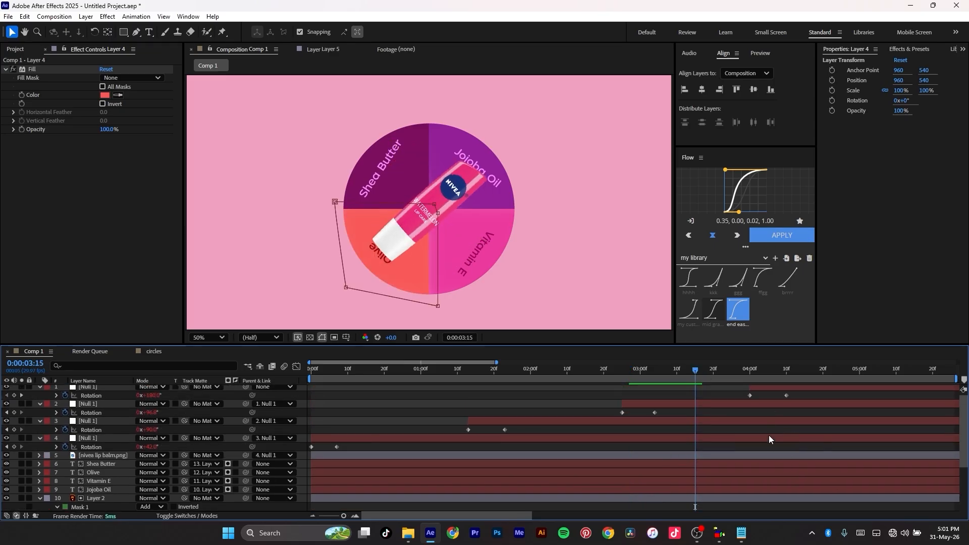
left_click_drag(695, 370, 788, 370)
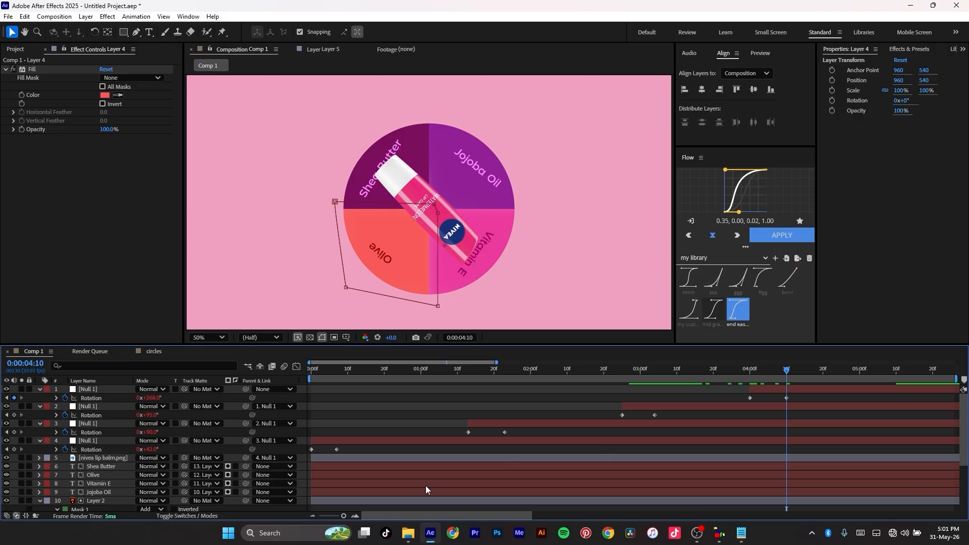
scroll(106, 474, "down", 5)
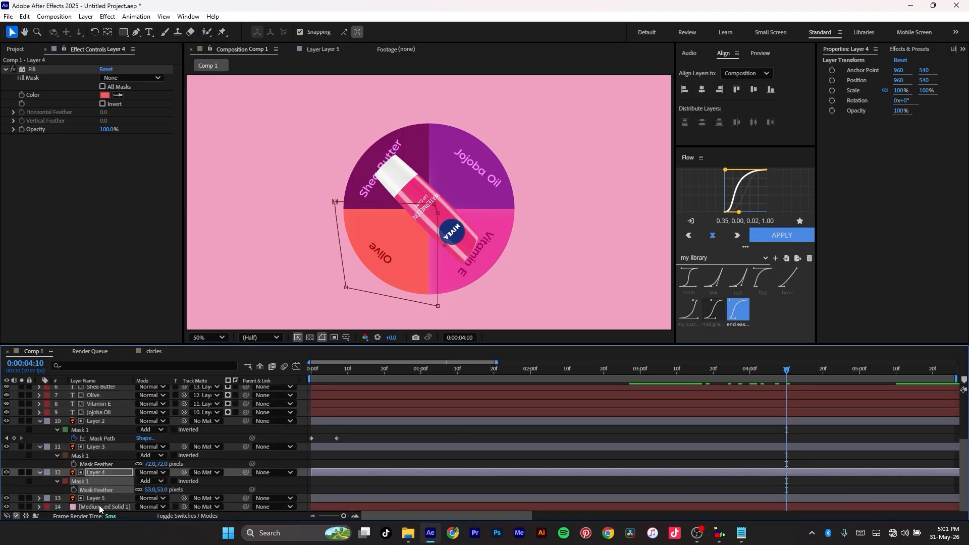
left_click(102, 497)
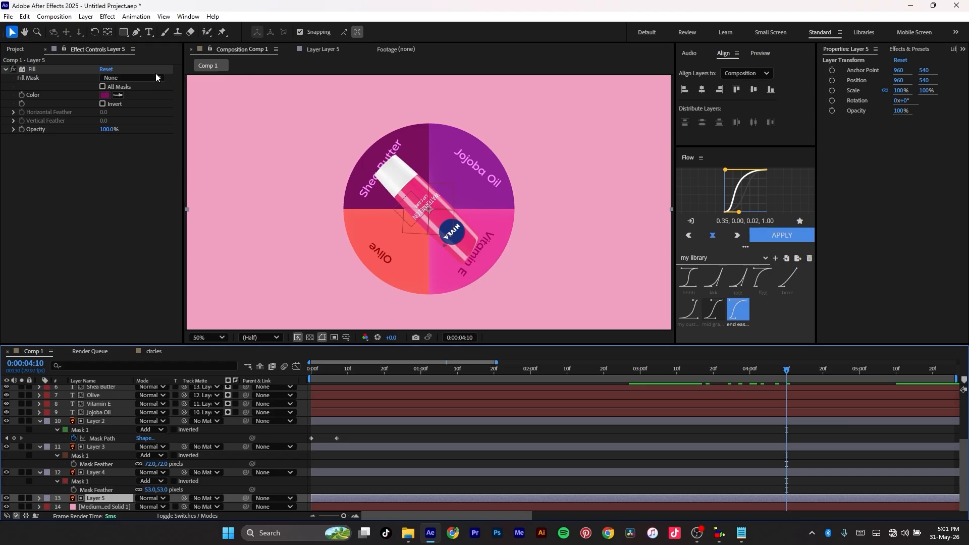
left_click(135, 32)
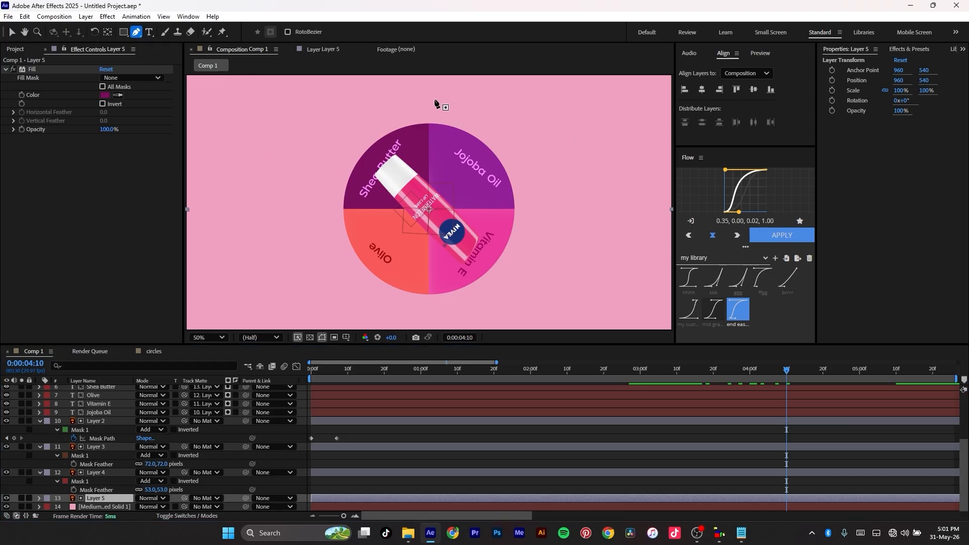
left_click(423, 207)
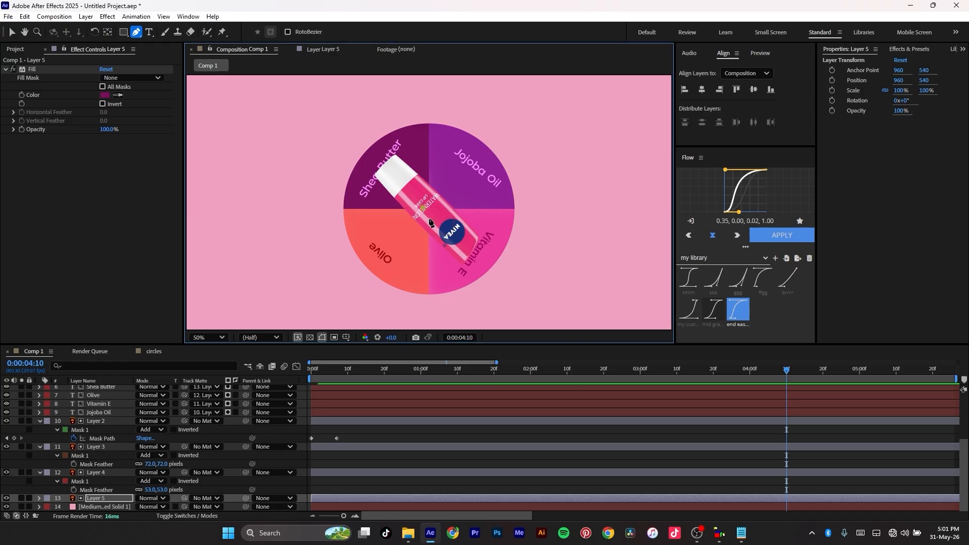
left_click_drag(428, 214, 527, 214)
left_click(528, 138)
left_click(423, 103)
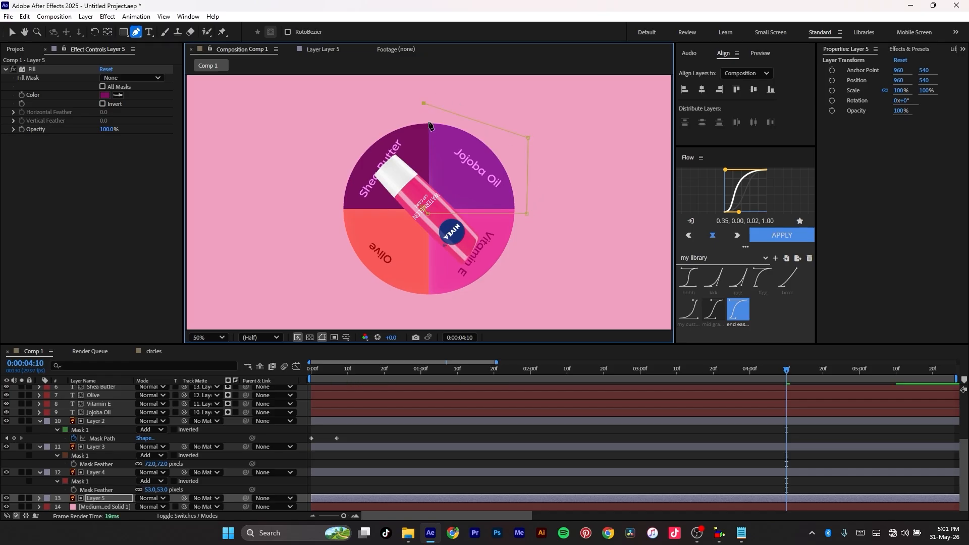
left_click(423, 210)
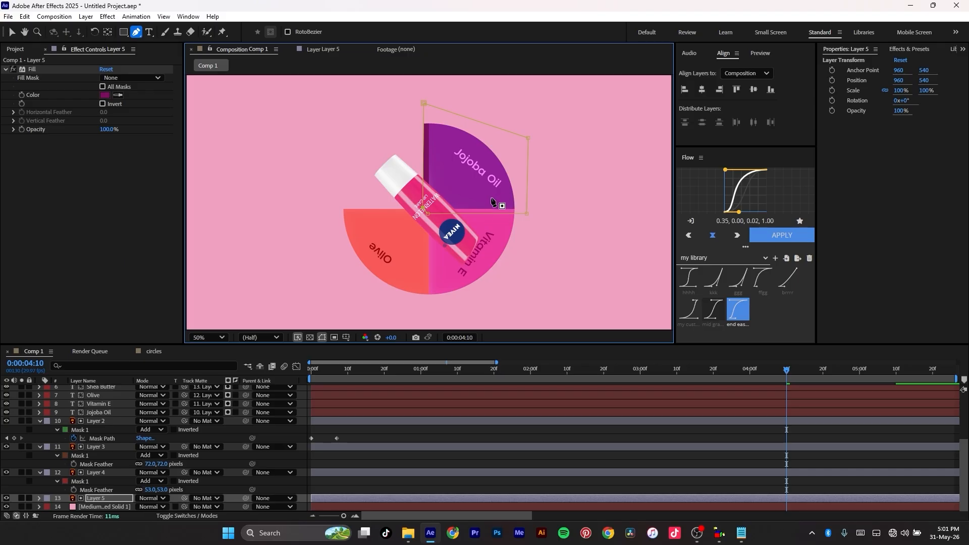
key("ctrl+z")
key("ctrl+z")
key("ctrl+z")
key("ctrl+z")
key("ctrl+z")
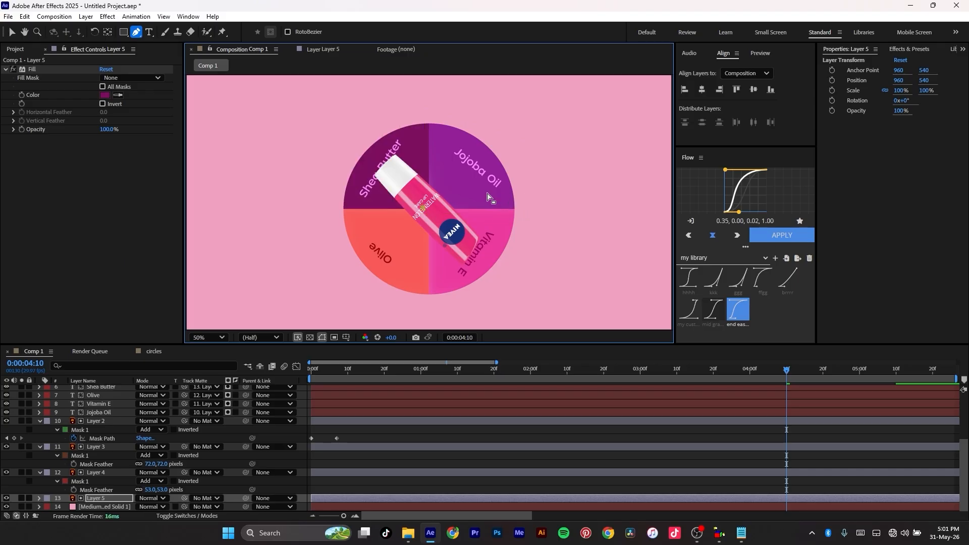
- Draw a closed four-sided Pen mask on Layer 5 around the "Shea Butter" segment
left_click(430, 204)
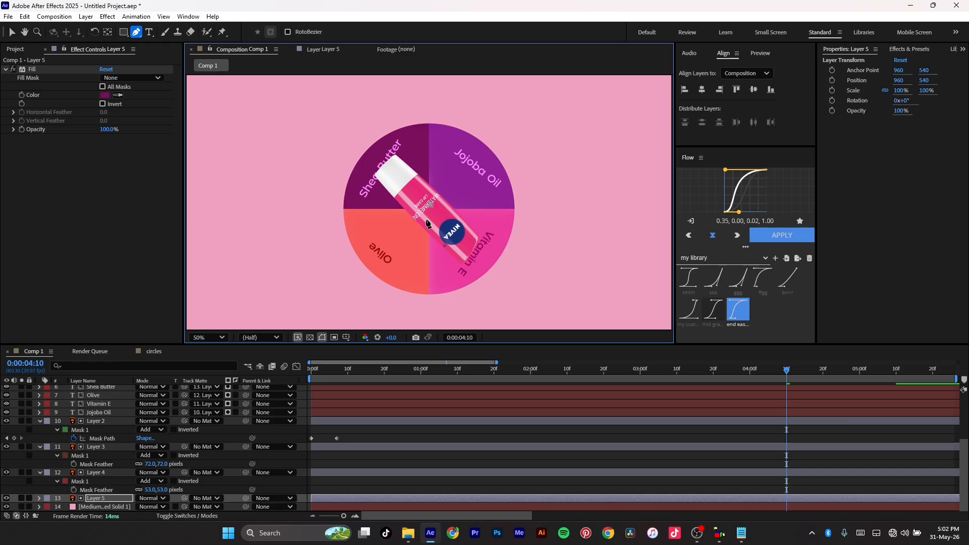
left_click(315, 215)
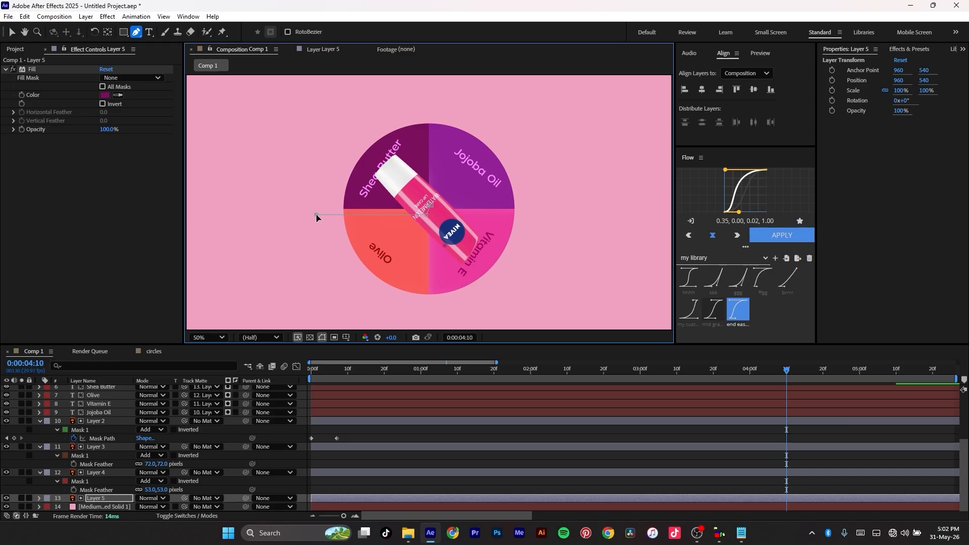
left_click(322, 139)
left_click(440, 98)
left_click(430, 204)
- Reveal Layer 5's Mask Path and add a keyframe for it at 0:00:04:10
scroll(702, 432, "up", 3)
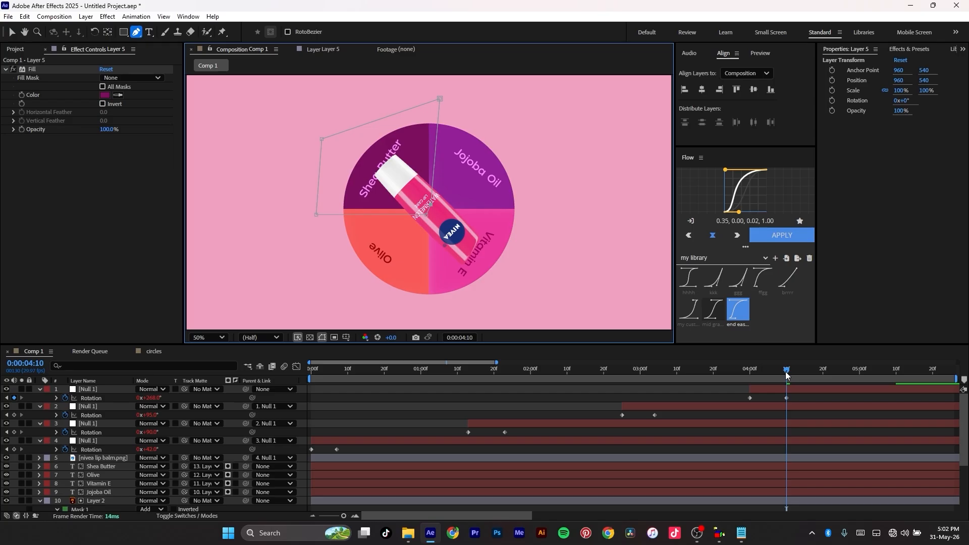
scroll(80, 474, "down", 3)
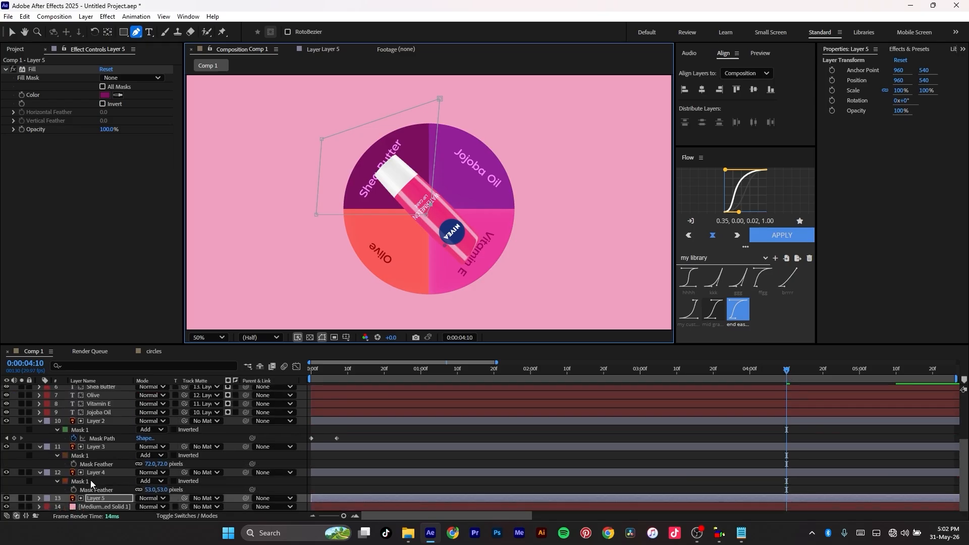
scroll(107, 498, "down", 1)
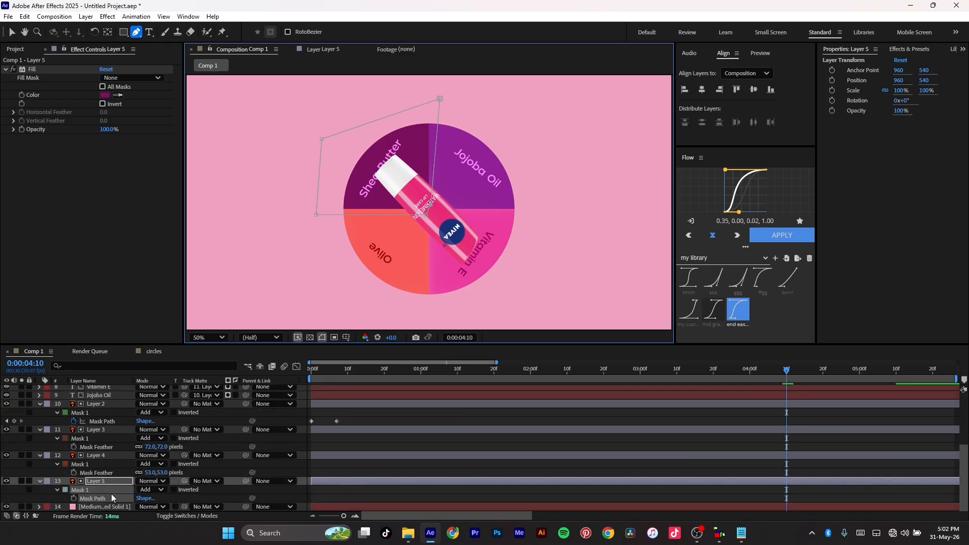
left_click(75, 499)
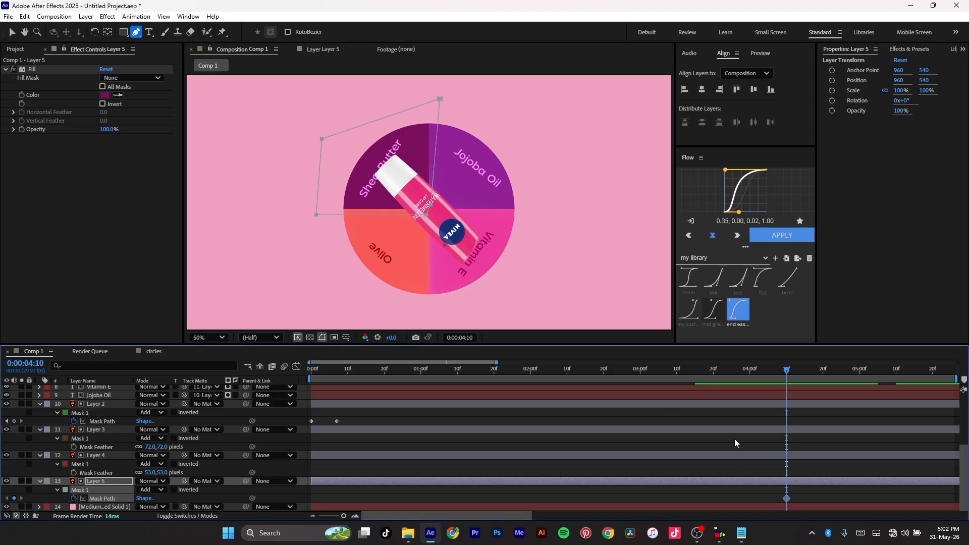
- At 0:00:04:00, move the three outer points of Layer 5's mask down and right off the "Shea Butter" segment, and preview the reveal
scroll(733, 431, "up", 3)
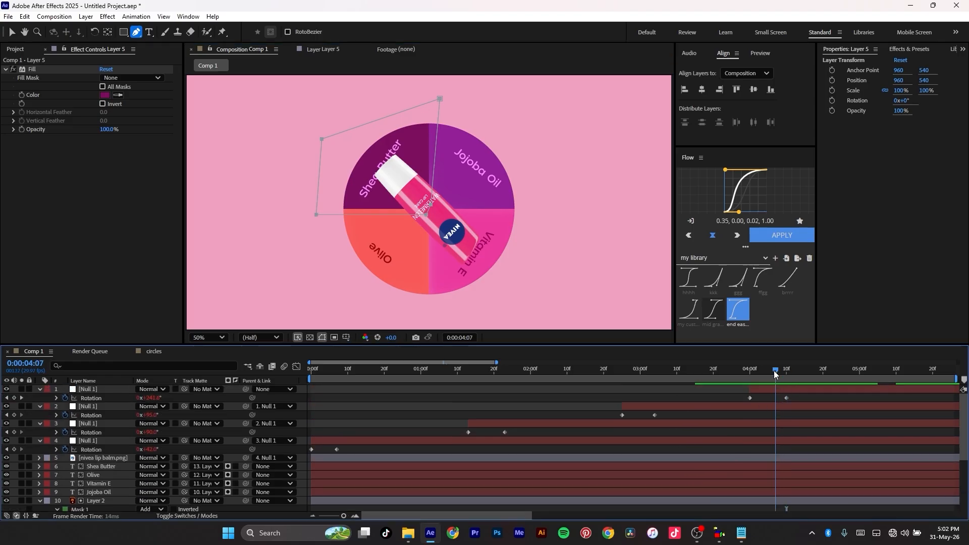
left_click_drag(775, 375, 749, 376)
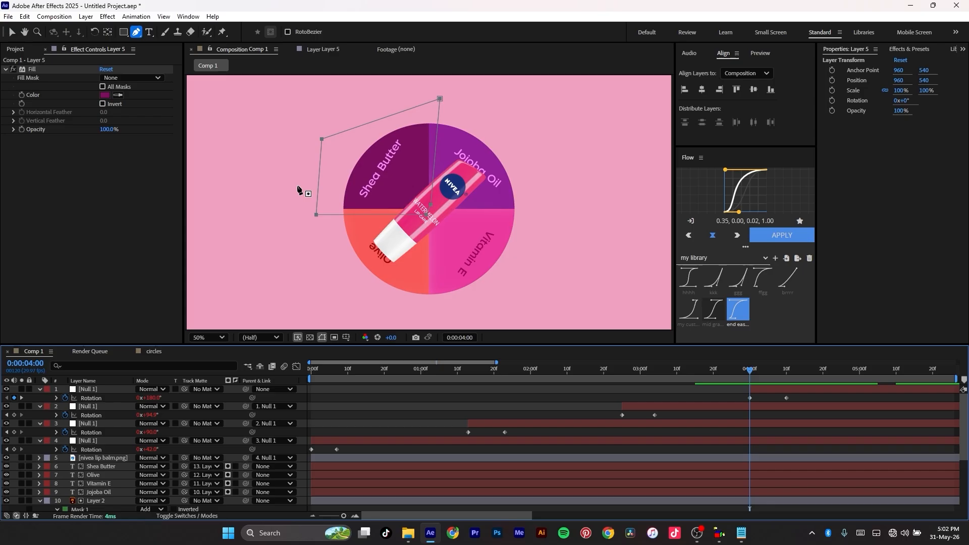
key("v")
left_click(311, 238)
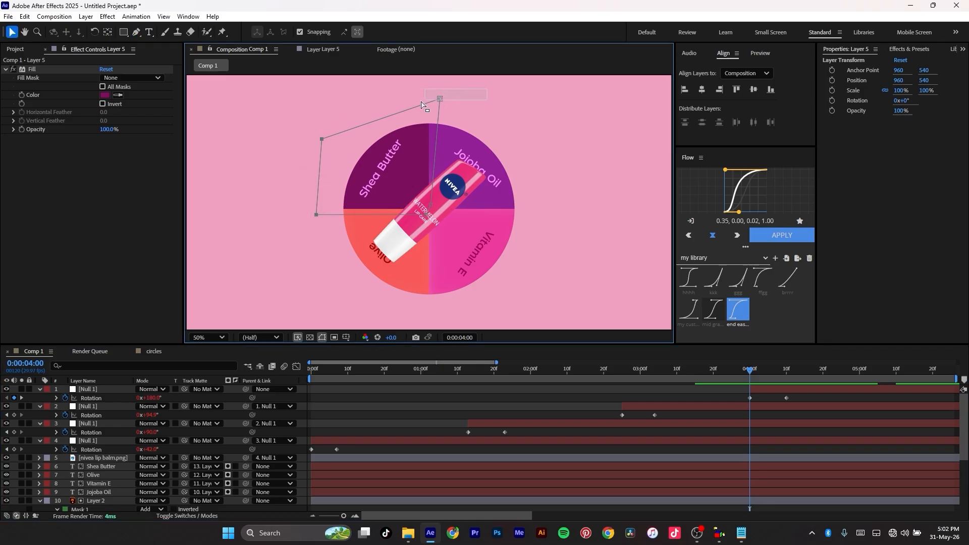
left_click_drag(323, 142, 422, 204)
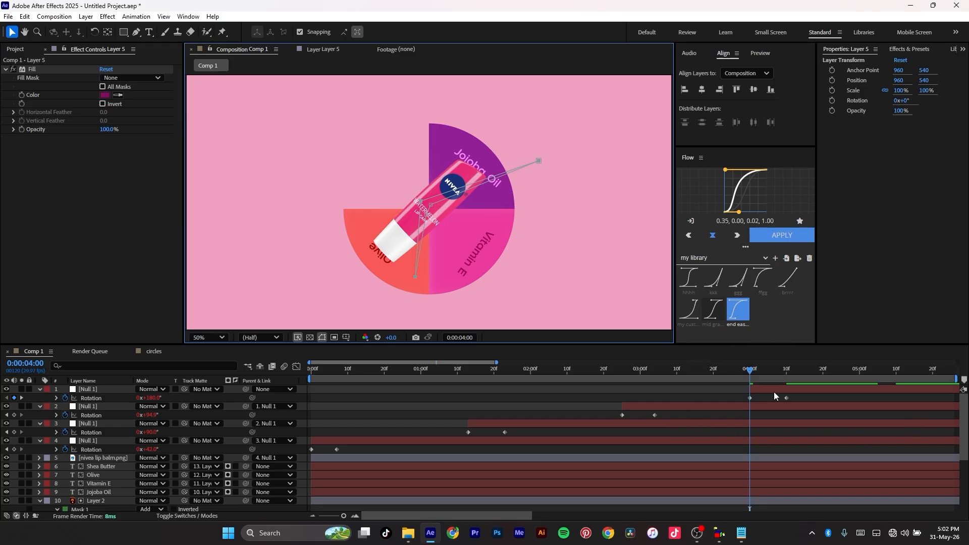
left_click(830, 373)
left_click_drag(833, 371, 779, 381)
- Set the Mask Feather of Layer 5's mask to 57 pixels and preview the softened "Shea Butter" reveal
scroll(90, 504, "down", 5)
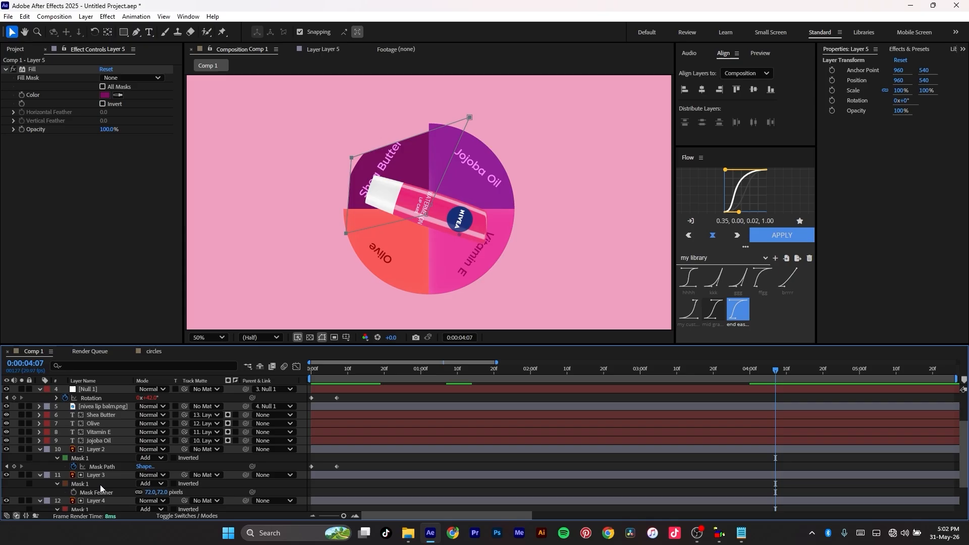
left_click(101, 481)
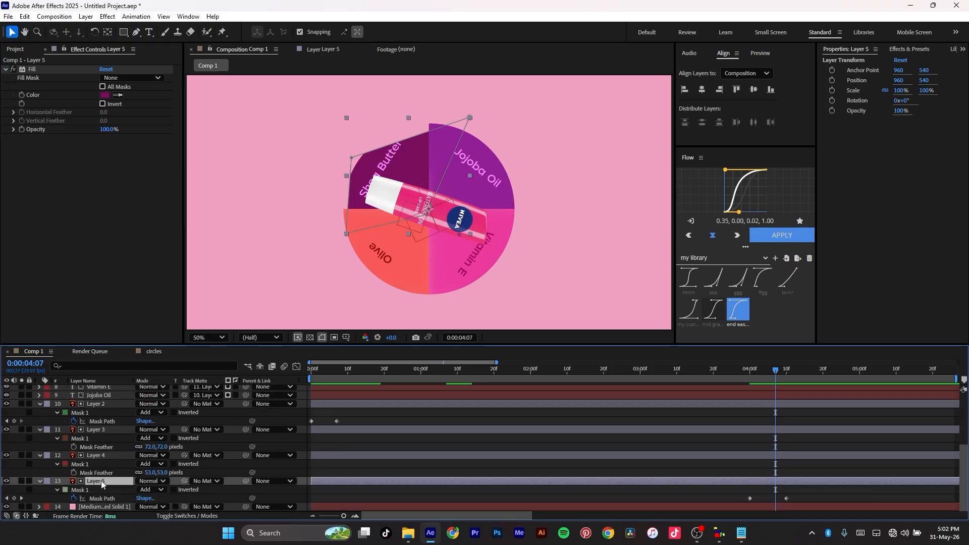
key("f")
mouse_move(149, 498)
left_mouse_down()
mouse_move(206, 484)
mouse_move(155, 497)
left_mouse_up()
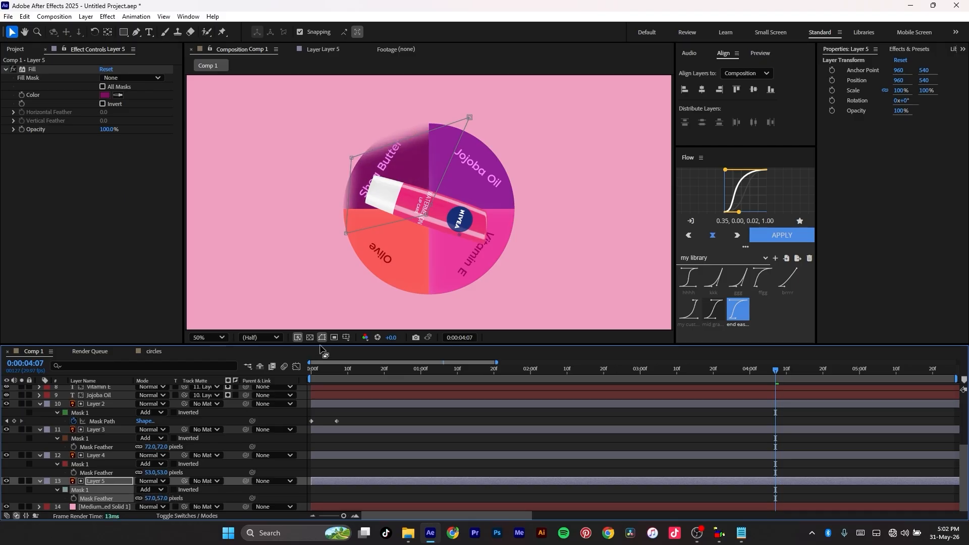
scroll(724, 426, "up", 5)
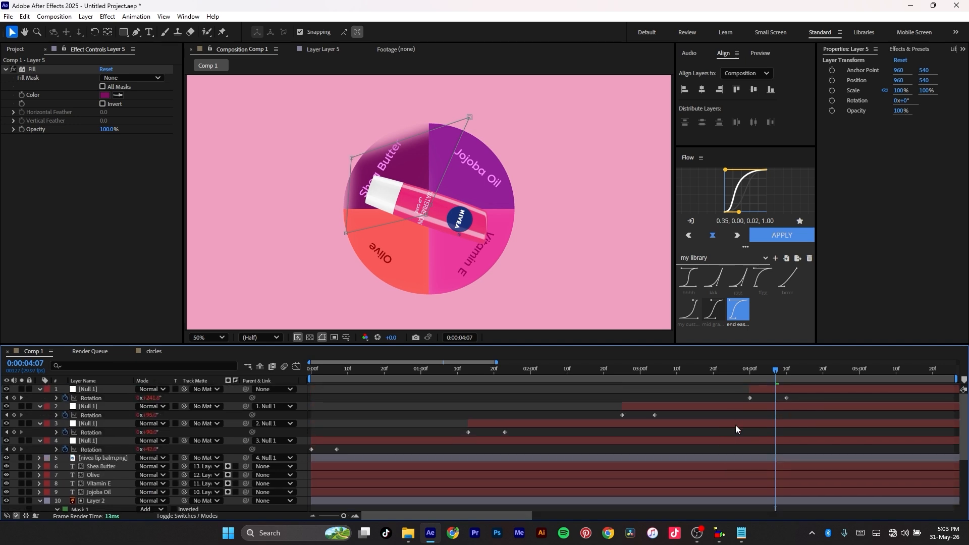
left_click_drag(775, 370, 746, 382)
key("space")
key("space")
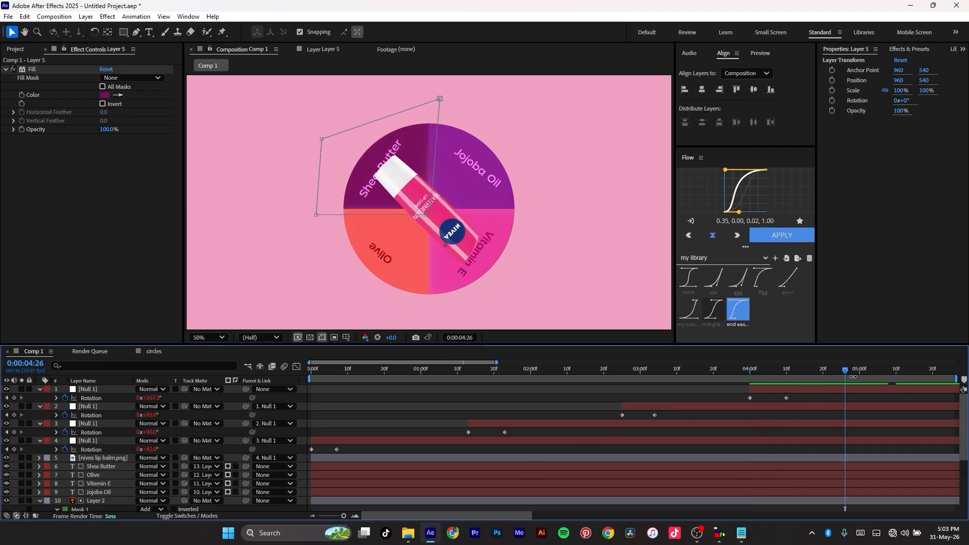
- Play the whole animation from the start to check the four segment reveals against the product's rotations
left_click_drag(845, 370, 772, 409)
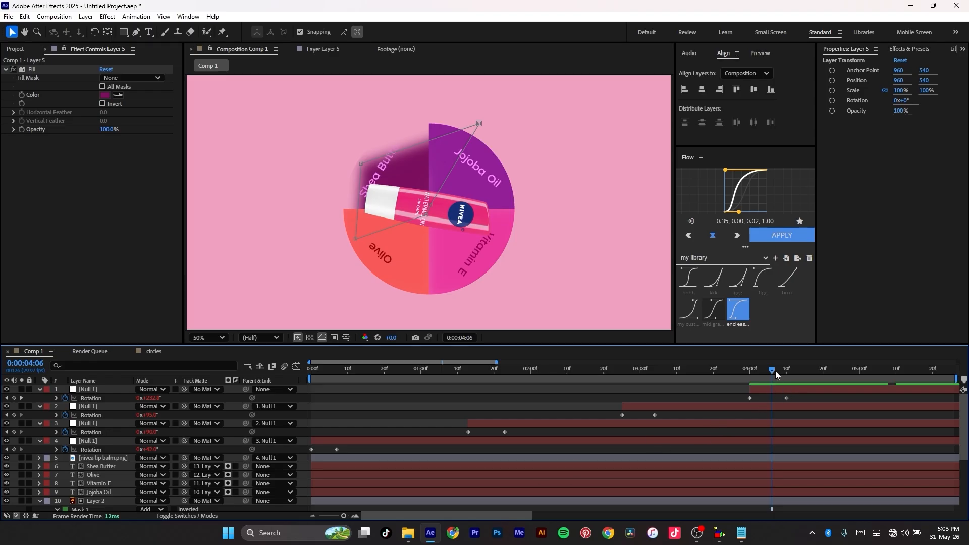
left_click_drag(772, 366, 182, 461)
key("space")
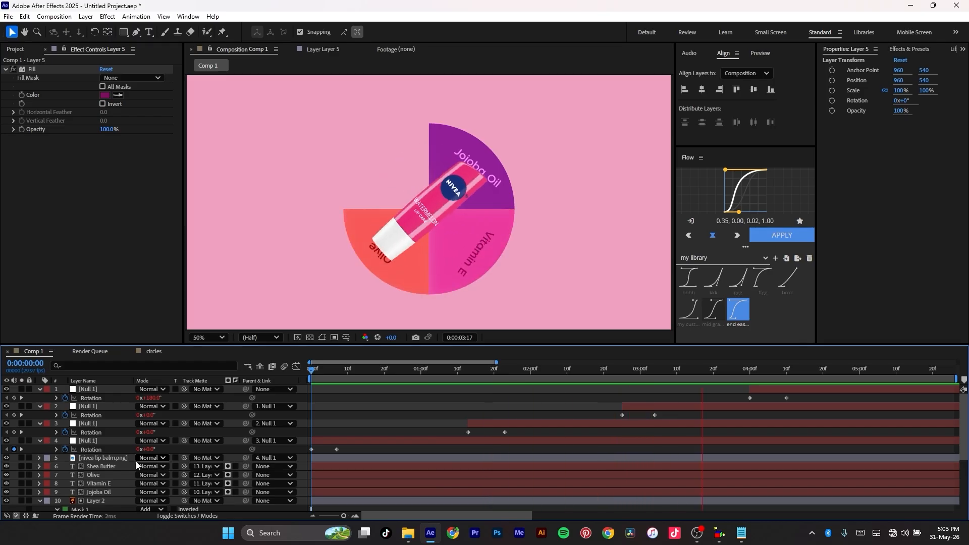
key("space")
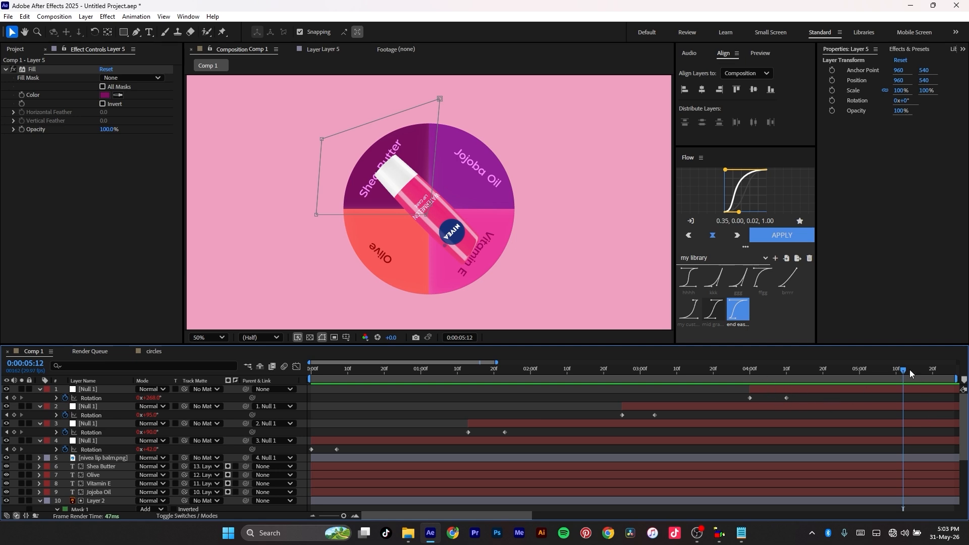
mouse_move(903, 372)
left_mouse_down()
mouse_move(928, 373)
mouse_move(913, 375)
left_mouse_up()
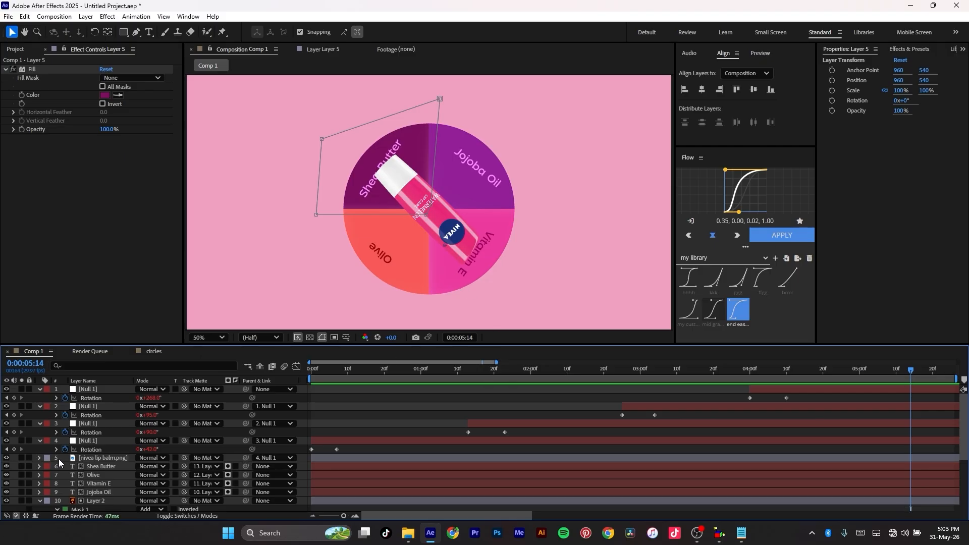
- Set the Mask Feather of Layer 5's mask to 52 pixels and move to 0:00:06:21
scroll(97, 496, "down", 5)
left_click(103, 479)
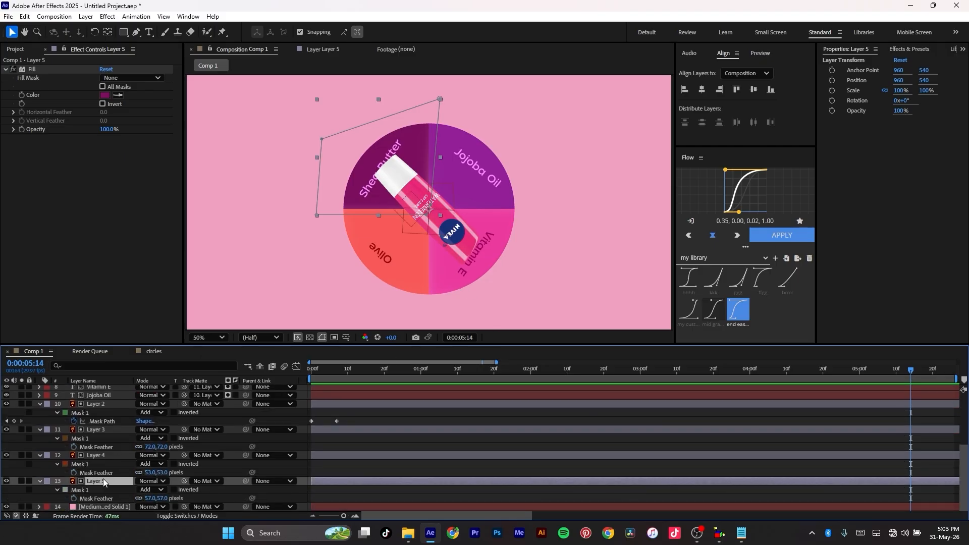
scroll(111, 485, "up", 1)
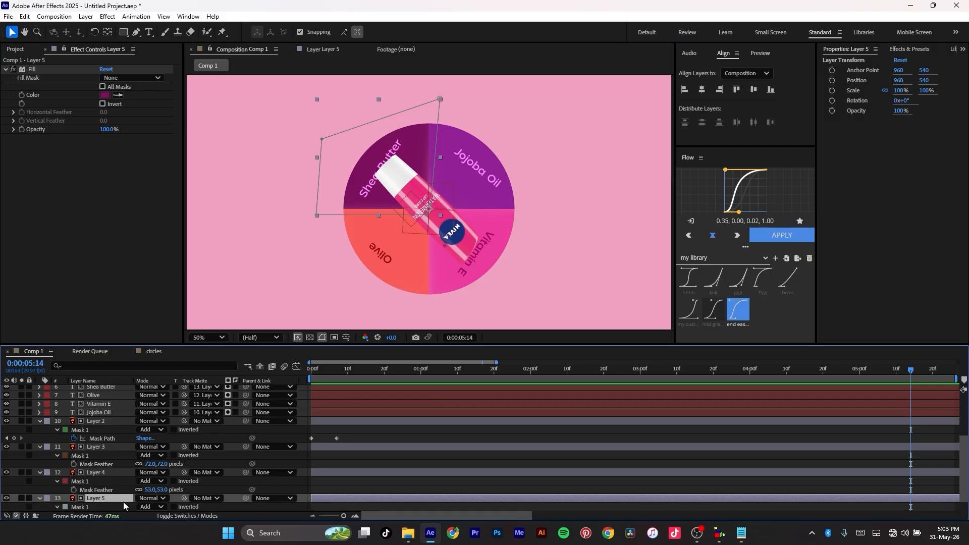
scroll(120, 492, "down", 1)
left_click_drag(146, 500, 108, 501)
left_click_drag(910, 371, 964, 377)
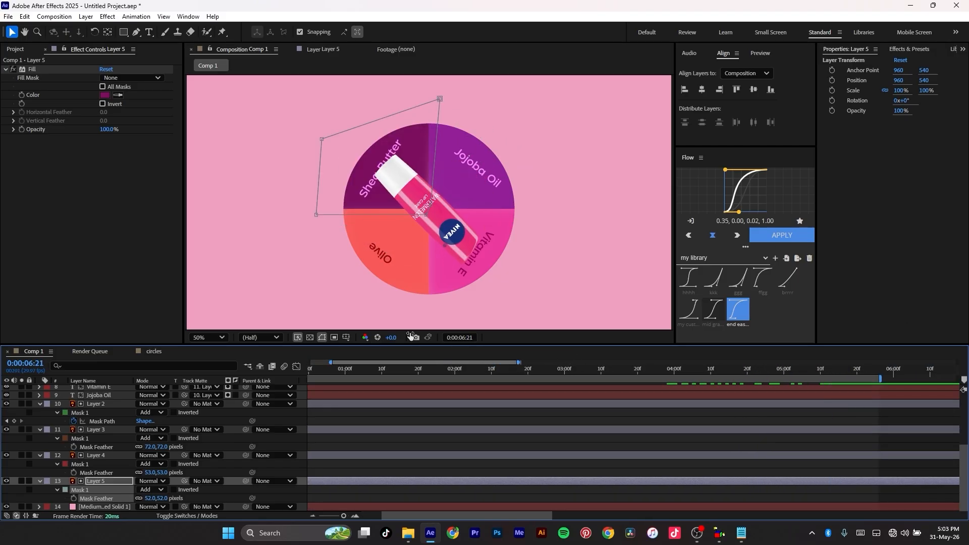
- Apply a Drop Shadow effect to the nivea lip balm layer with Distance 23 and Softness 150
scroll(152, 434, "up", 5)
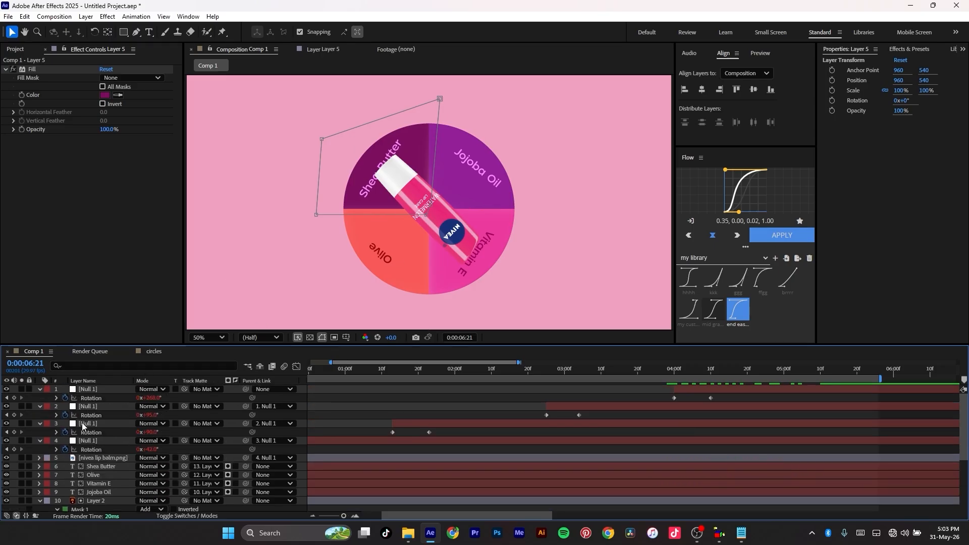
left_click(96, 459)
key("ctrl+space")
type("drop")
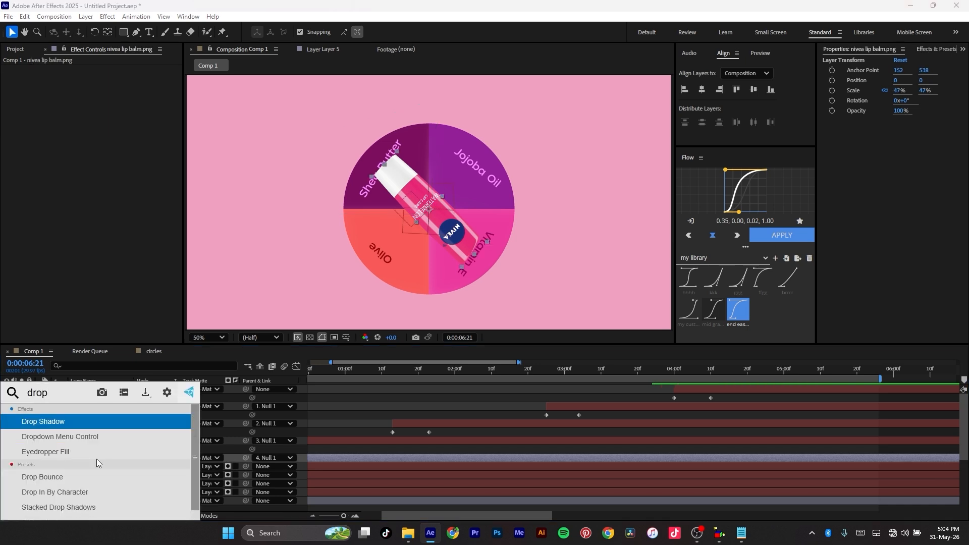
key("Escape")
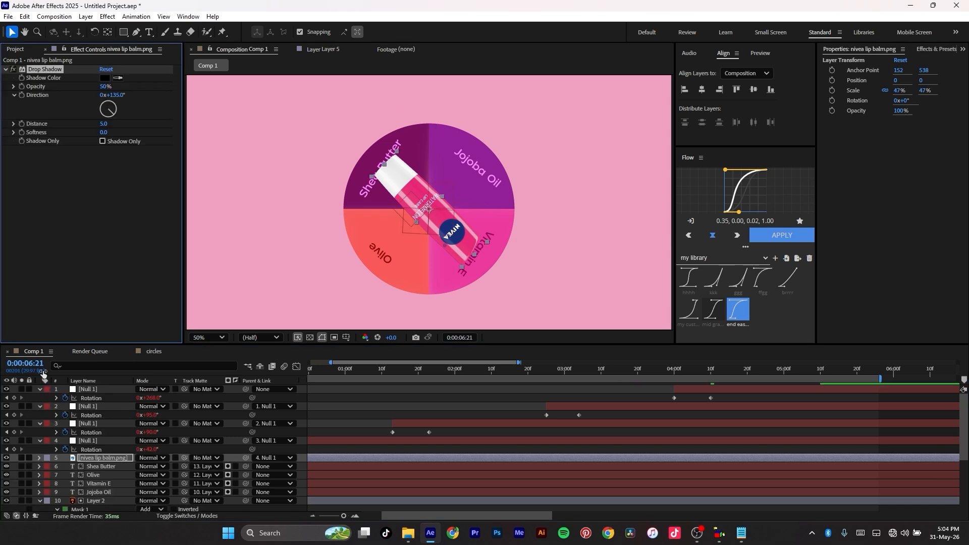
left_click_drag(106, 123, 115, 123)
left_click_drag(103, 132, 107, 131)
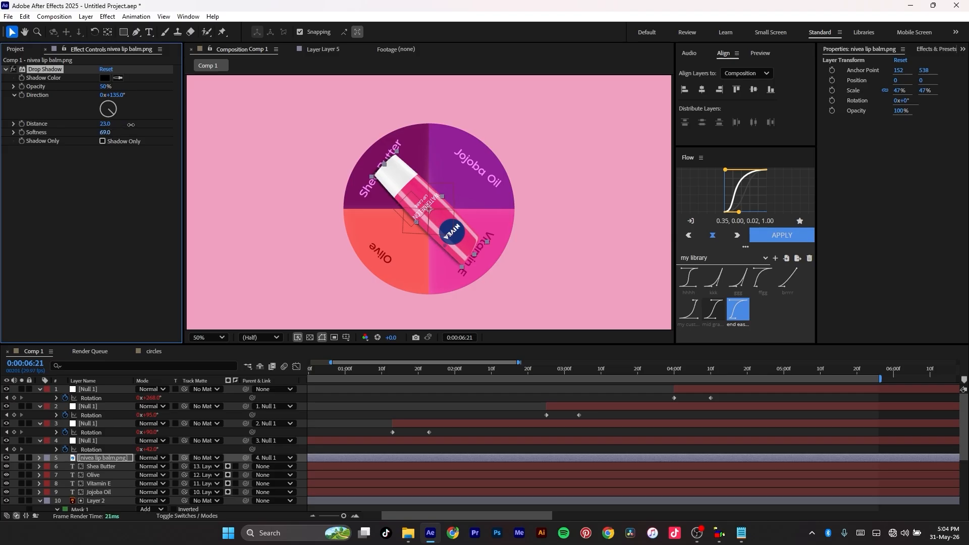
left_click_drag(138, 119, 158, 111)
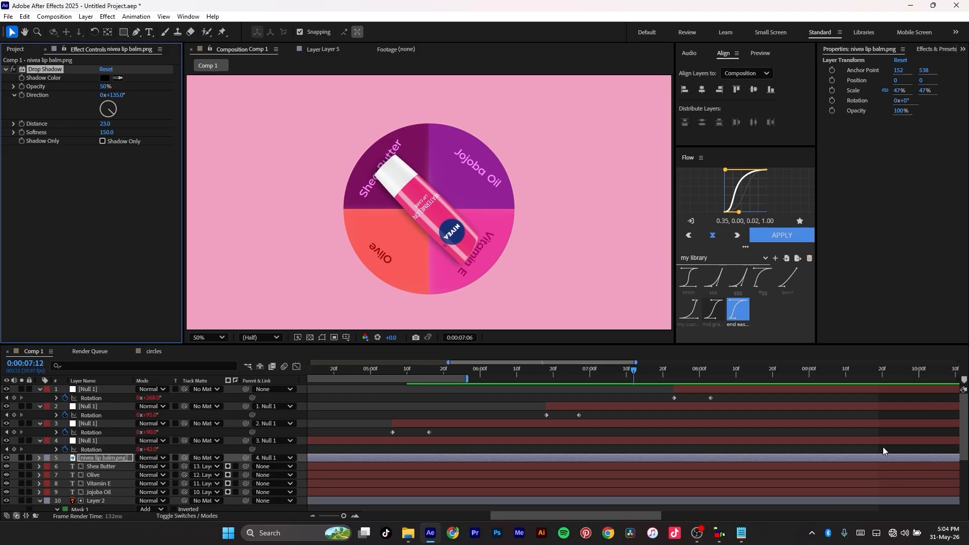
- Play the whole animation from the start to check the product's shadow during the rotations and segment reveals
left_click_drag(636, 370, 35, 393)
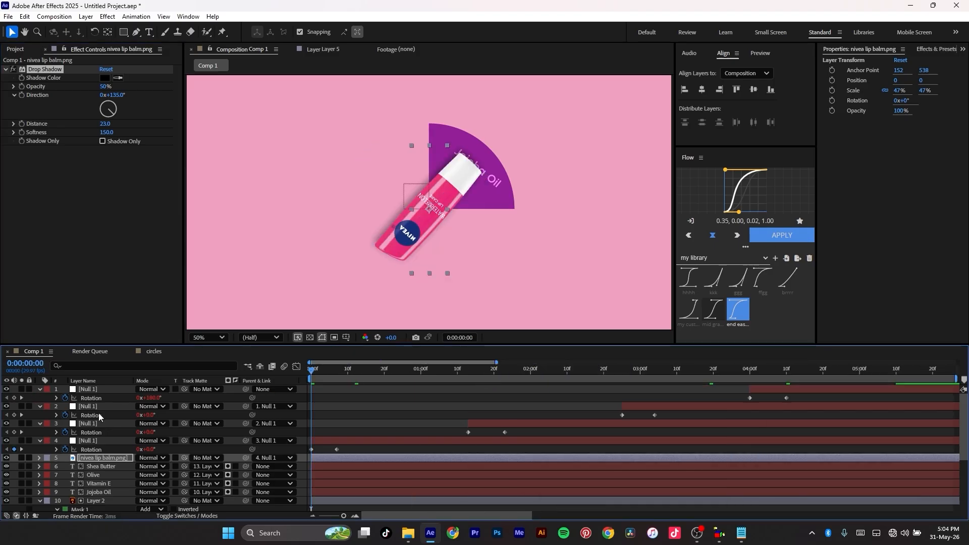
left_click_drag(344, 514, 319, 514)
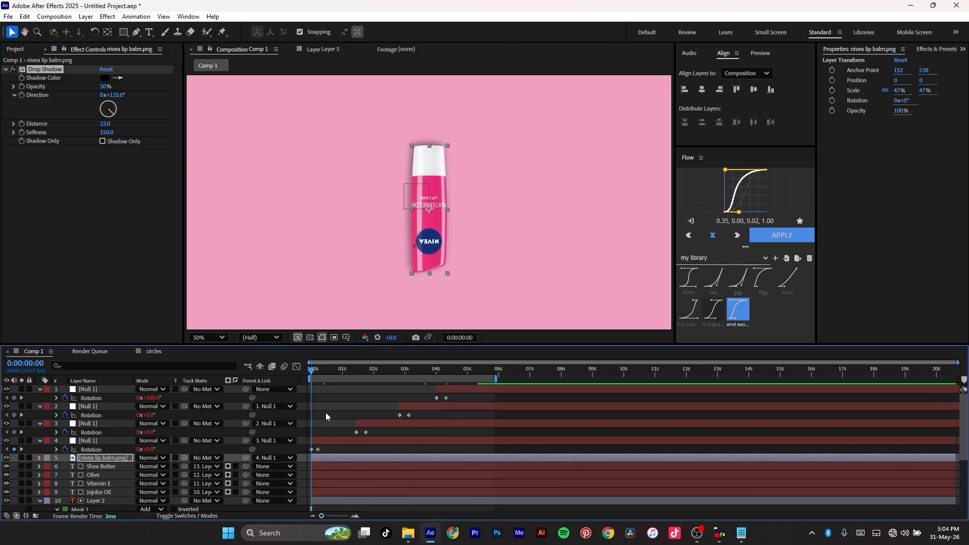
key("space")
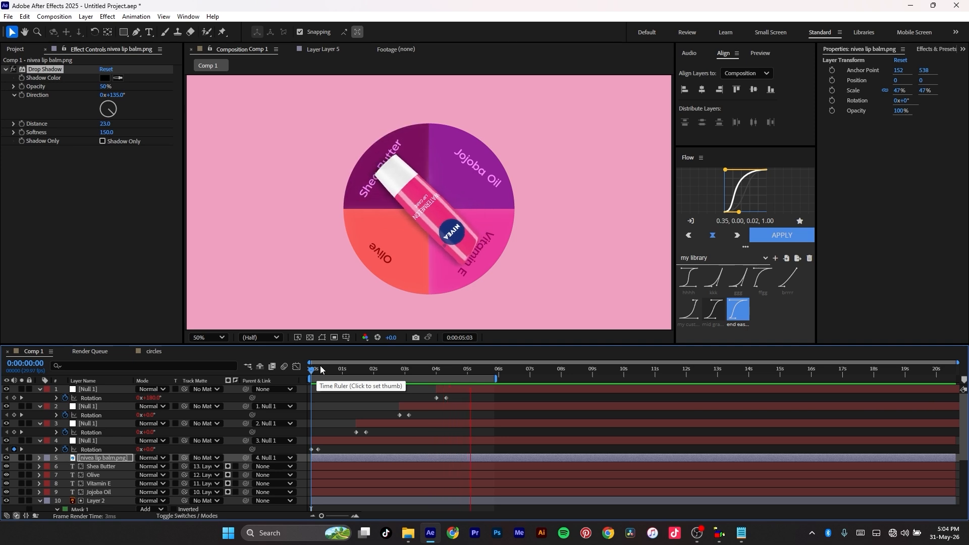
key("space")
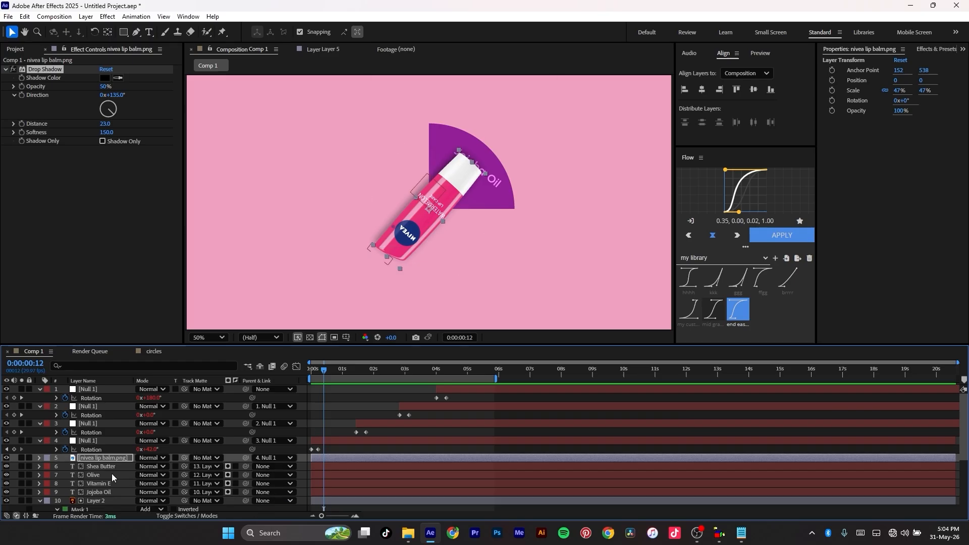
- Collapse the expanded properties of all layers in Comp 1 and clear the selection
left_click(105, 468)
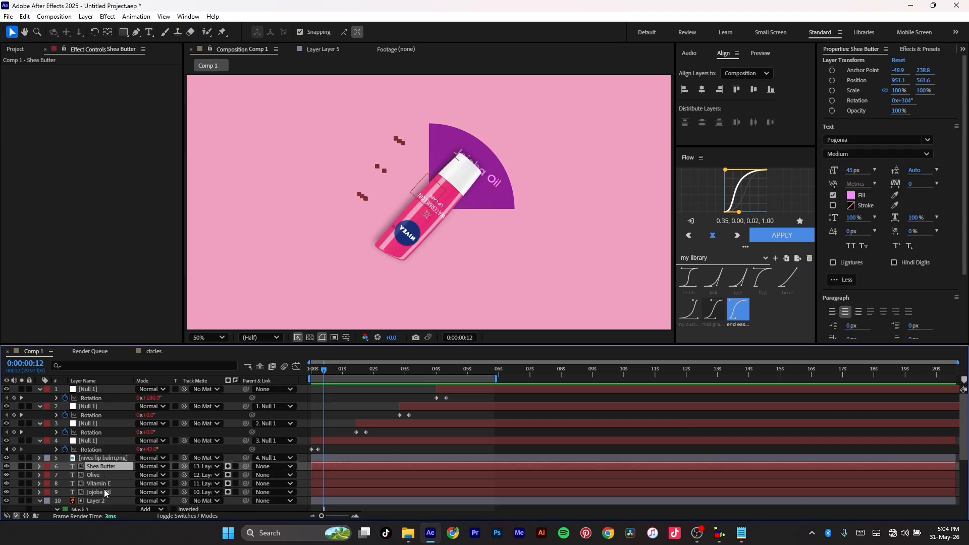
key("ctrl+a")
key("u")
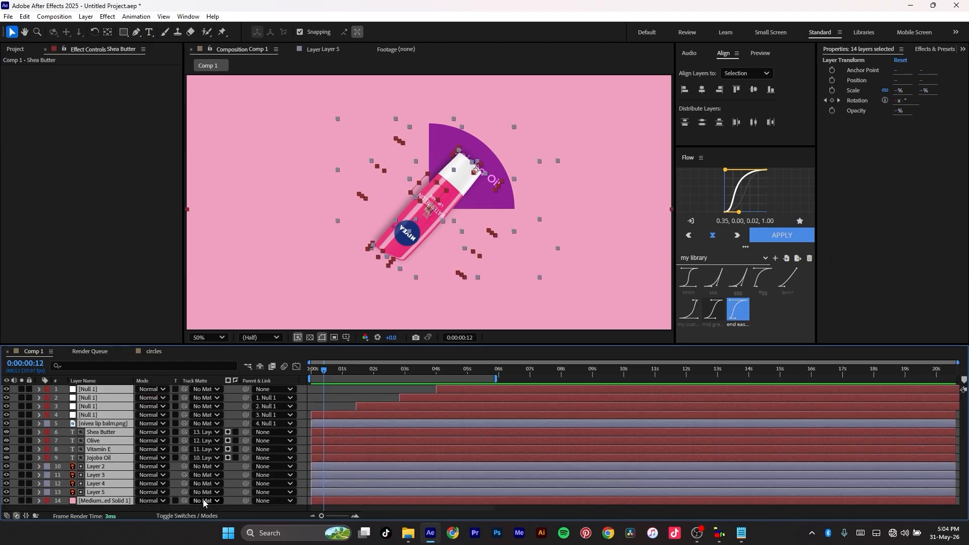
left_click(351, 398)
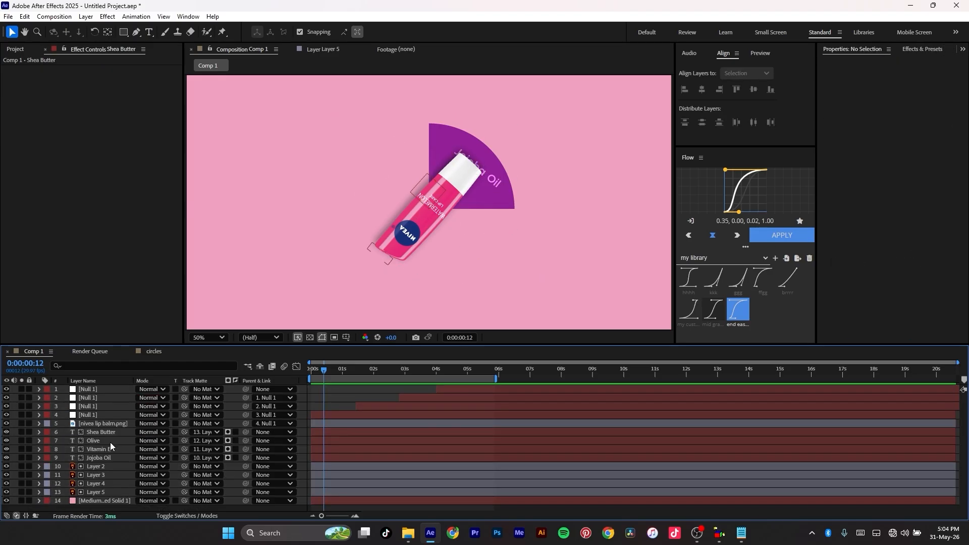
left_click(95, 467)
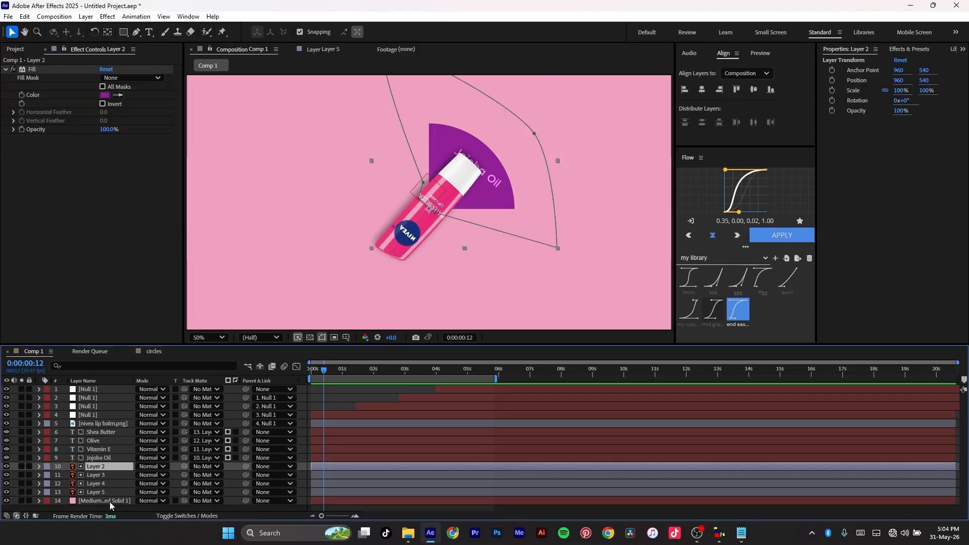
left_click(100, 492, "shift")
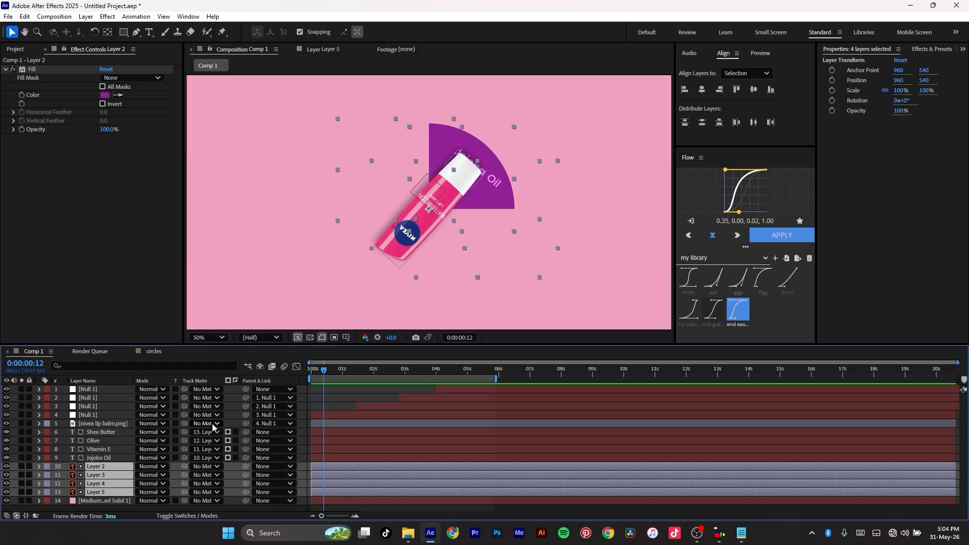
right_click(122, 407)
left_click(329, 396)
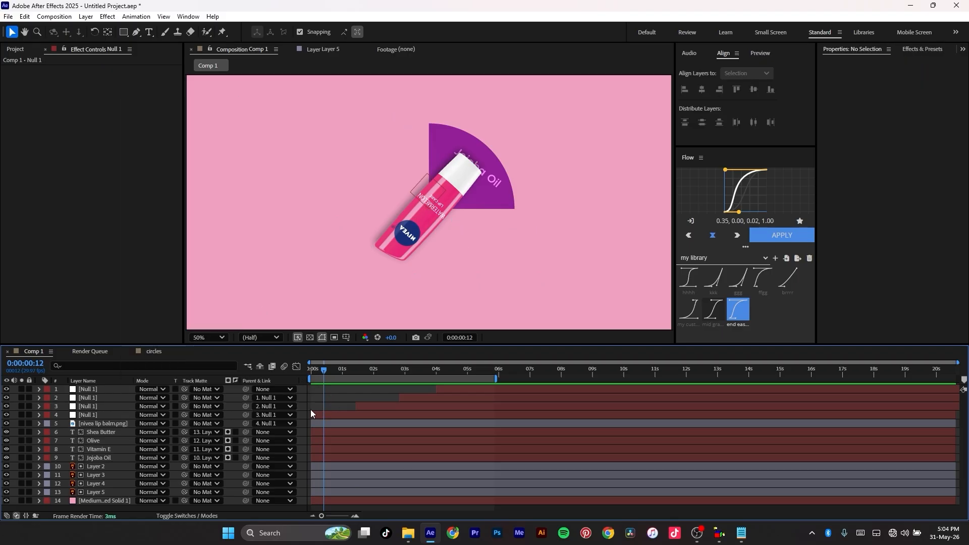
right_click(117, 380)
left_click(113, 433)
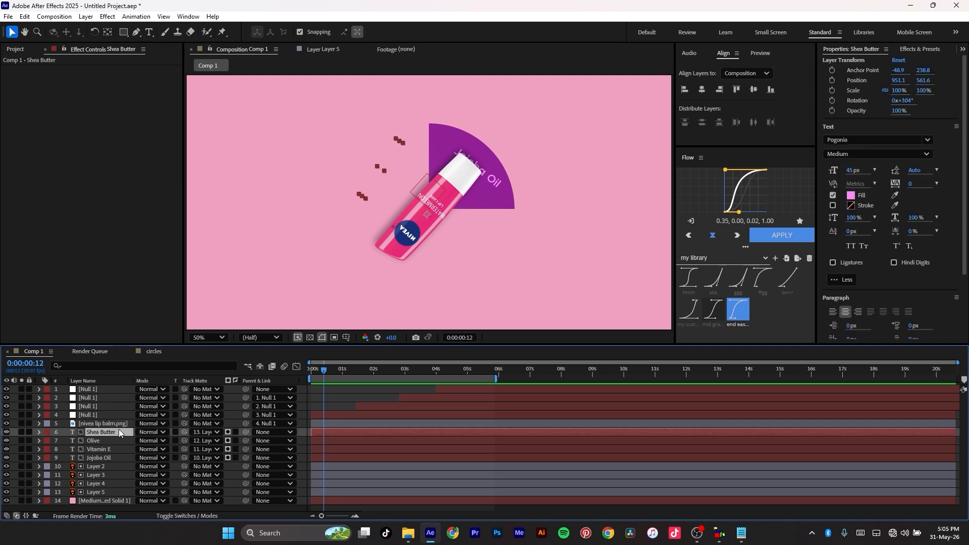
right_click(337, 406)
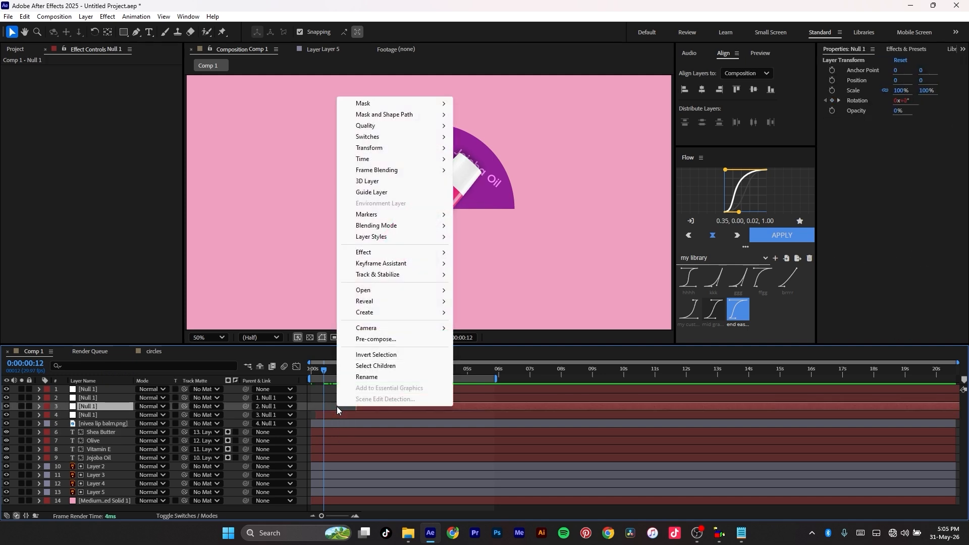
- Add a new null object, move it above all other layers and rename it "transform all"
right_click(303, 407)
mouse_move(362, 287)
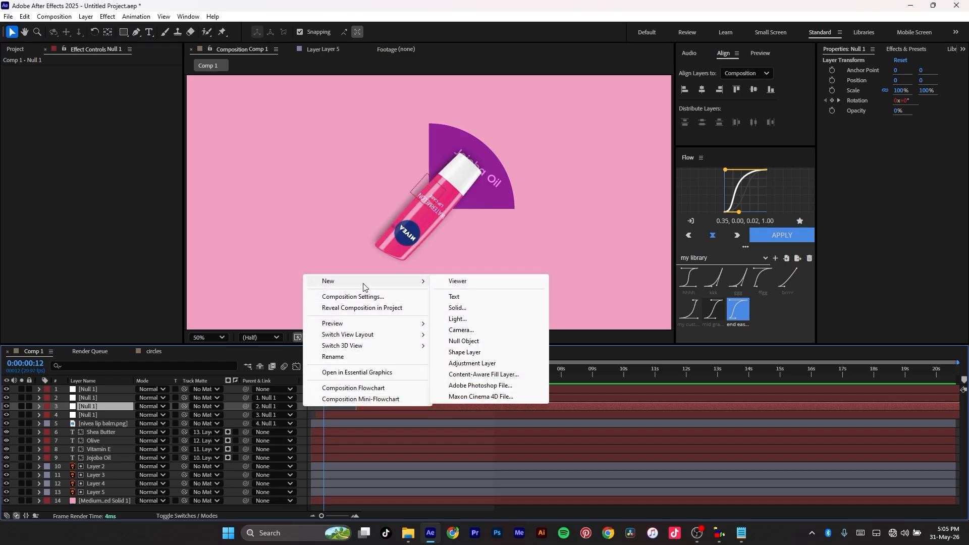
left_click(471, 341)
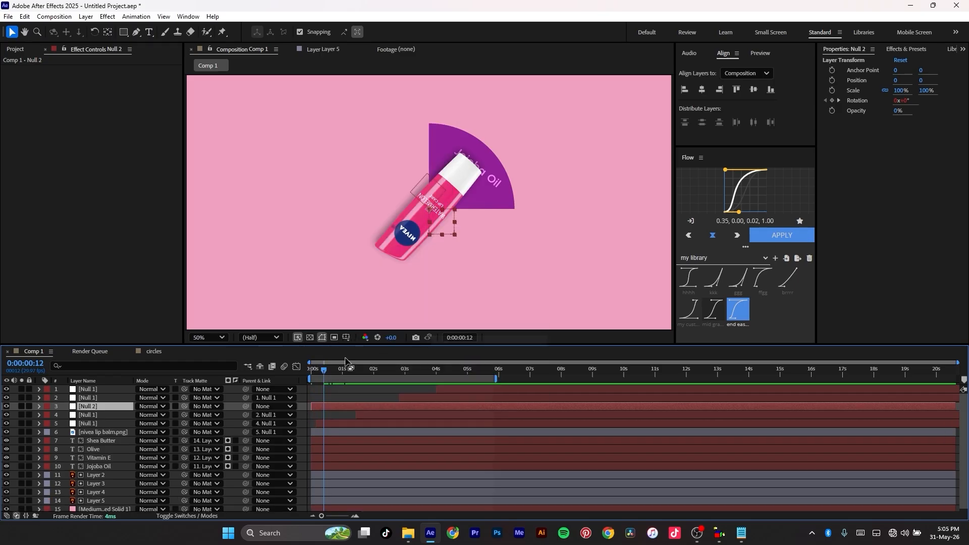
left_click_drag(116, 405, 119, 388)
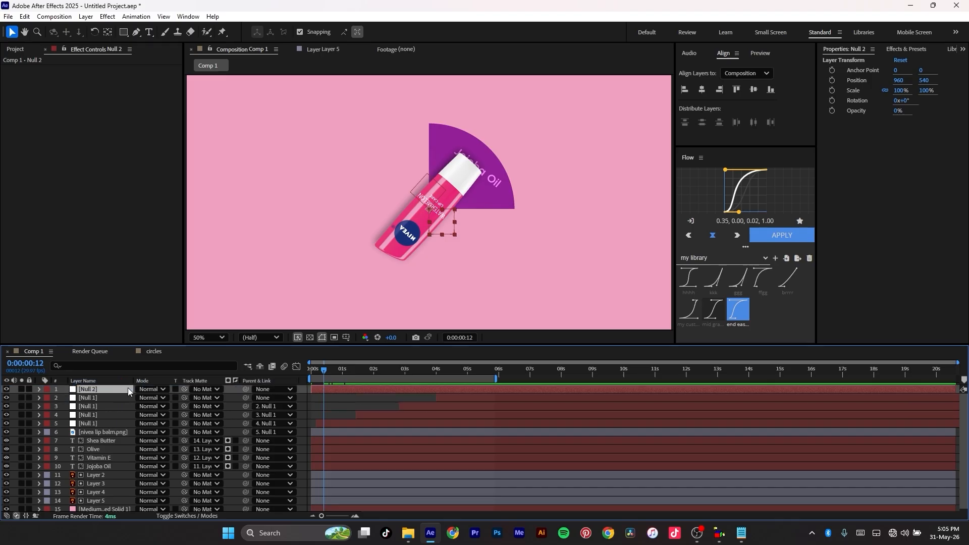
key("Return")
type("transform all")
key("Return")
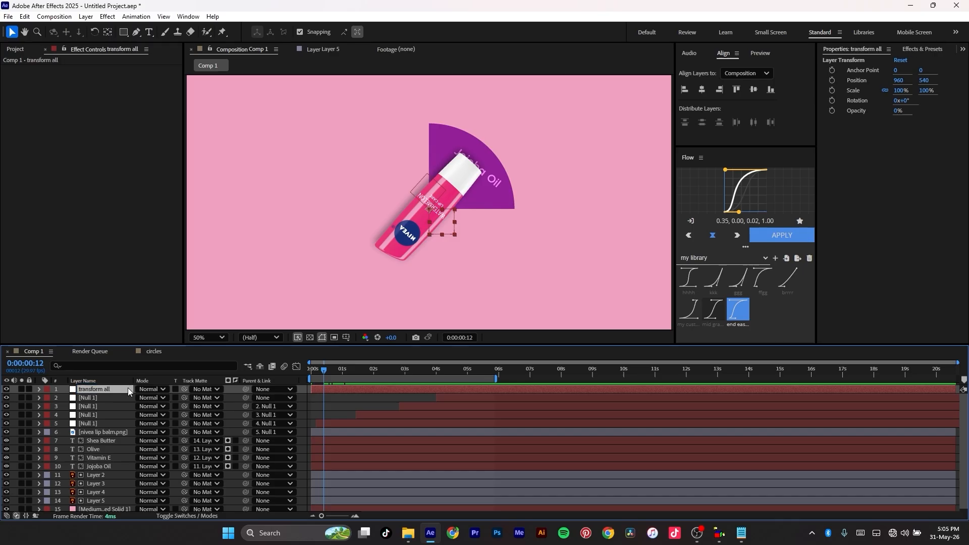
- Parent Layer 2, Layer 3, Layer 4 and Layer 5 to the "transform all" null
left_click(103, 500)
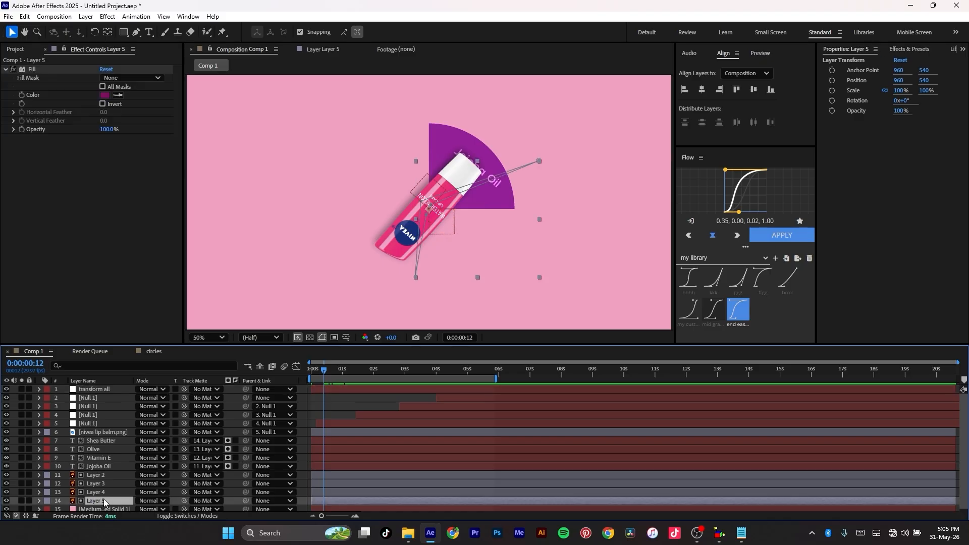
left_click(108, 474, "shift")
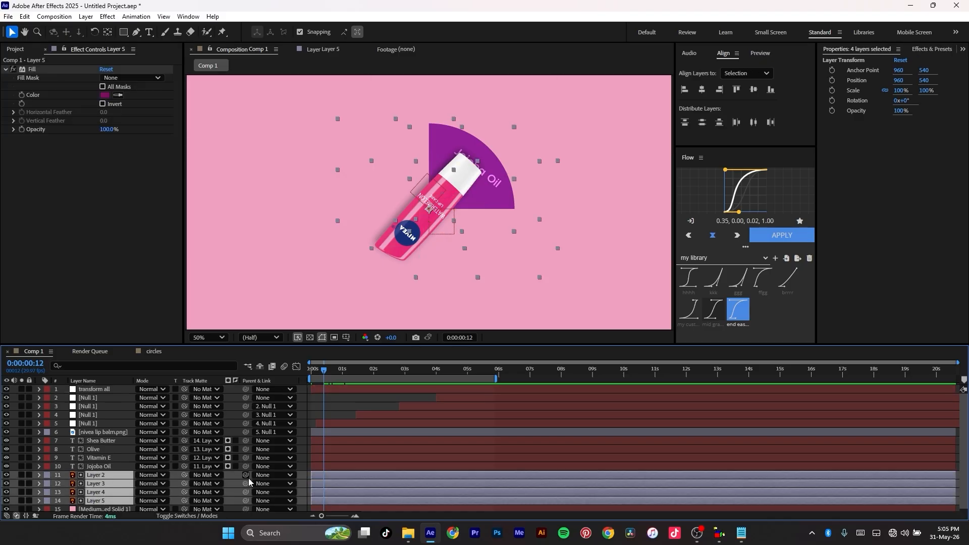
left_click_drag(245, 475, 113, 392)
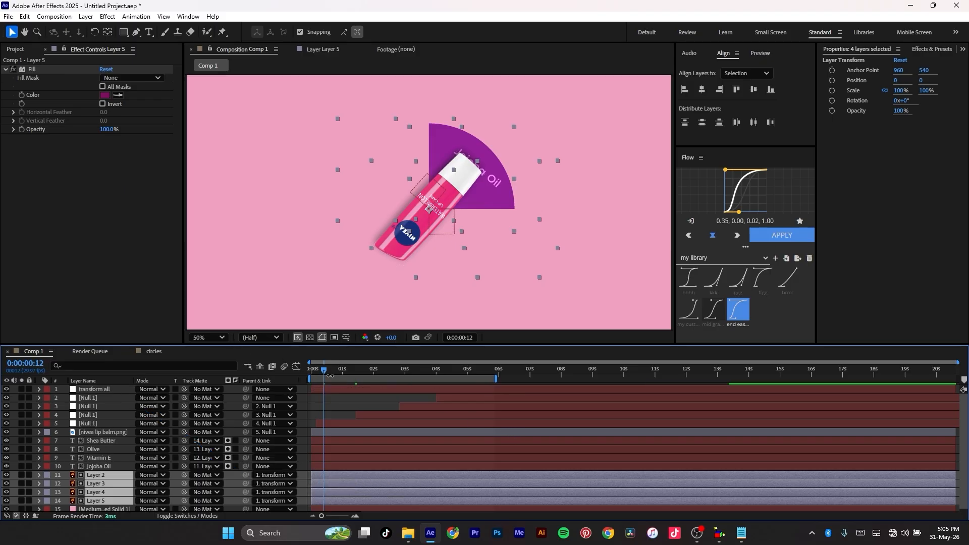
- At 0:00:06:11, set the Scale of the "transform all" null to 390% and preview the animation from the start
left_click_drag(327, 377, 513, 388)
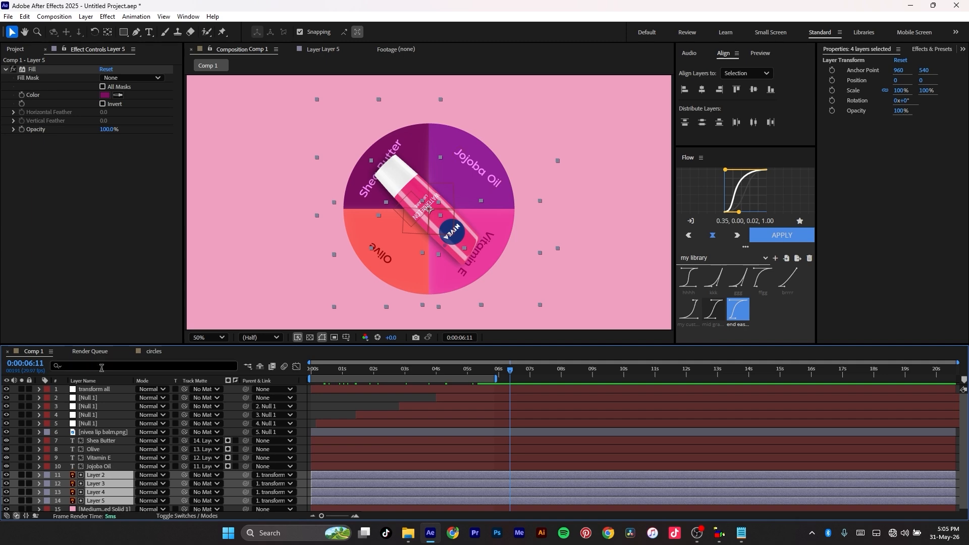
left_click(108, 387)
key("s")
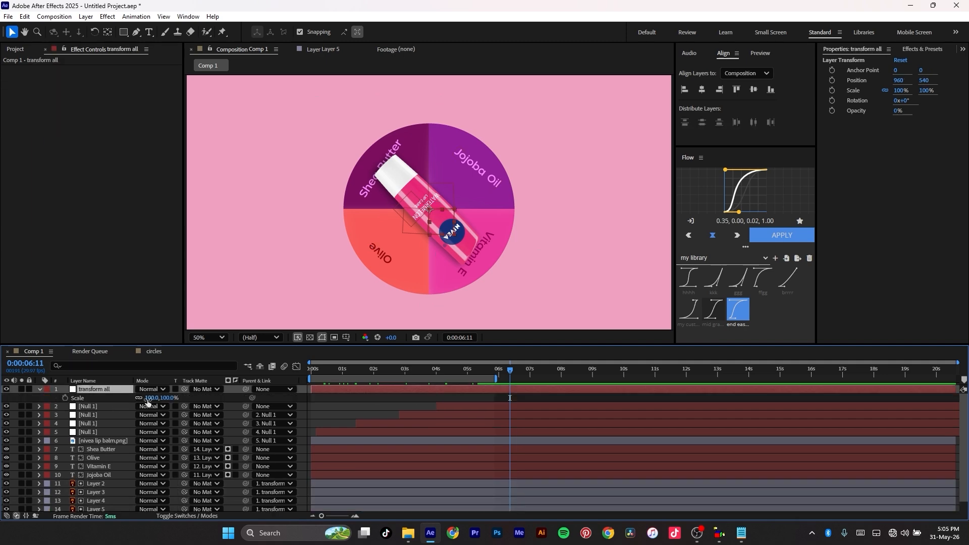
left_click_drag(149, 398, 279, 381)
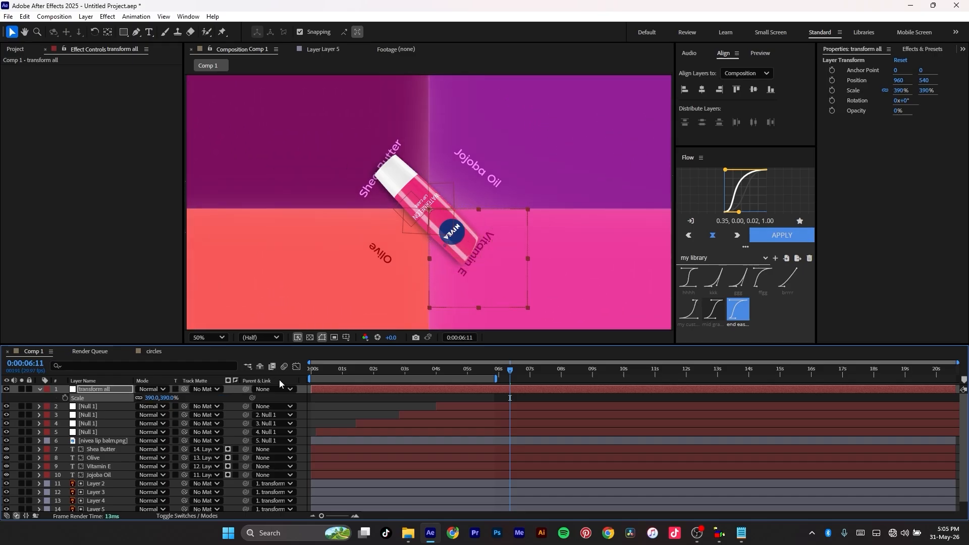
left_click_drag(510, 369, 301, 379)
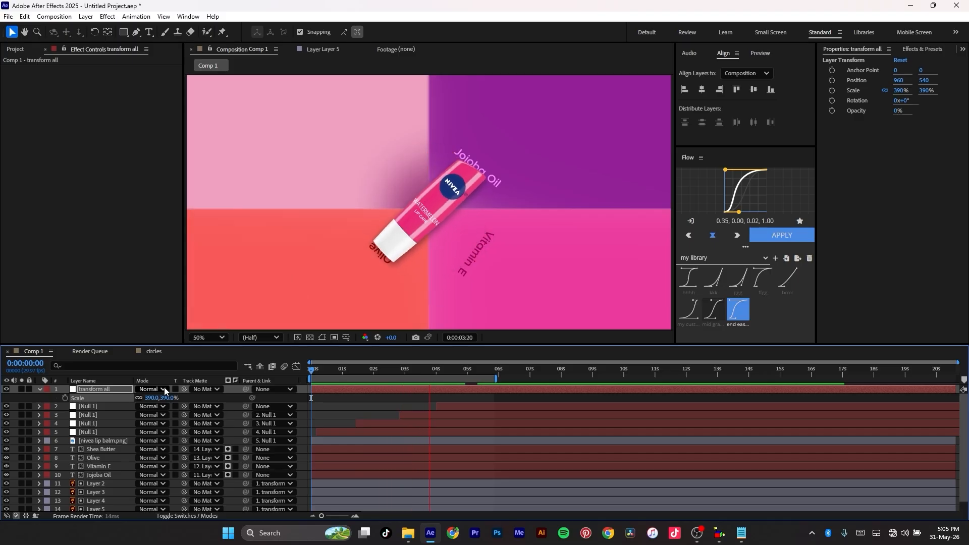
key("space")
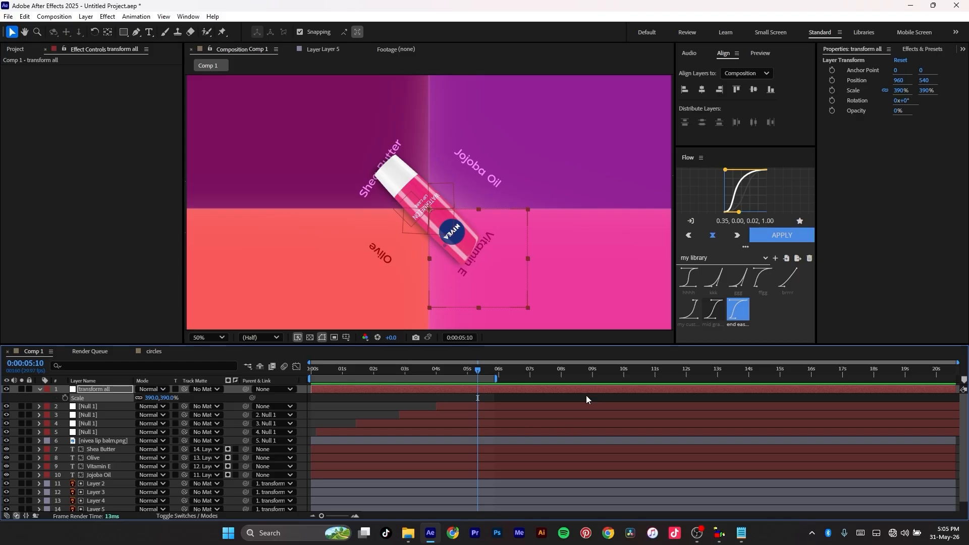
- Set the Mask Feather of Layer 5's mask to 19 pixels and move to 0:00:04:00
scroll(166, 458, "down", 1)
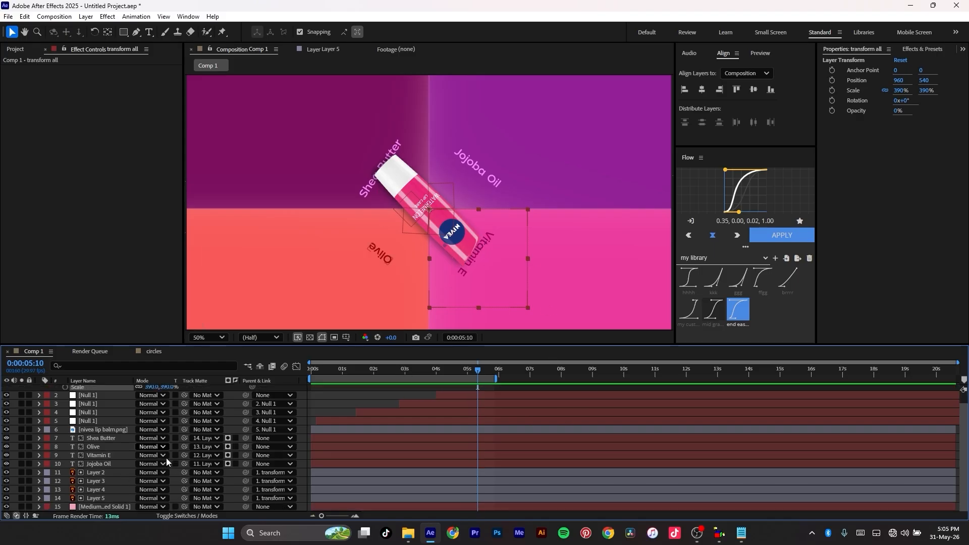
left_click(99, 497)
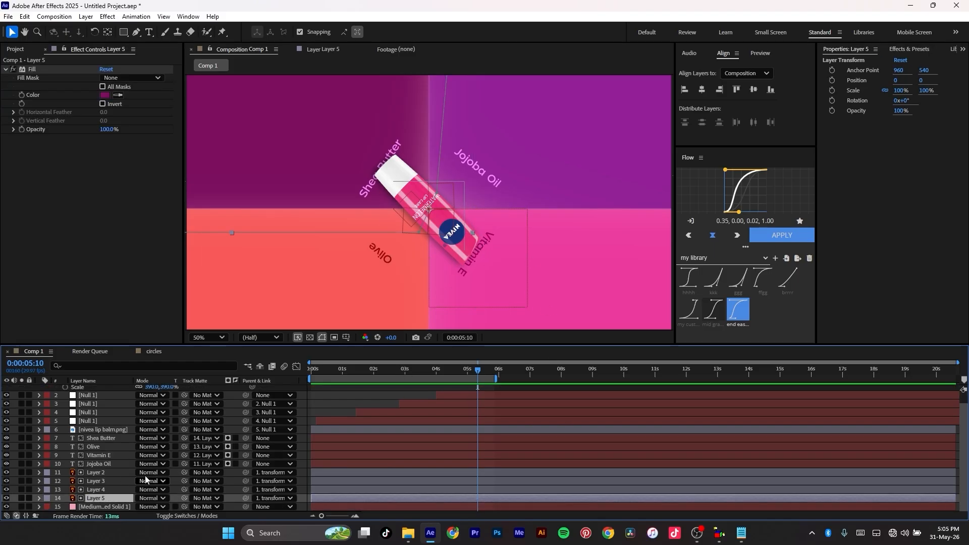
key("f")
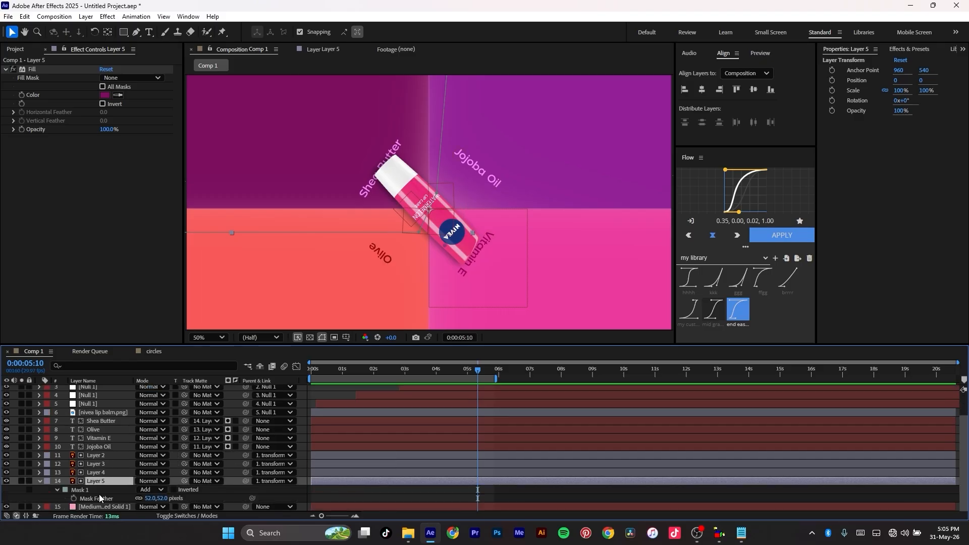
left_click_drag(146, 500, 103, 503)
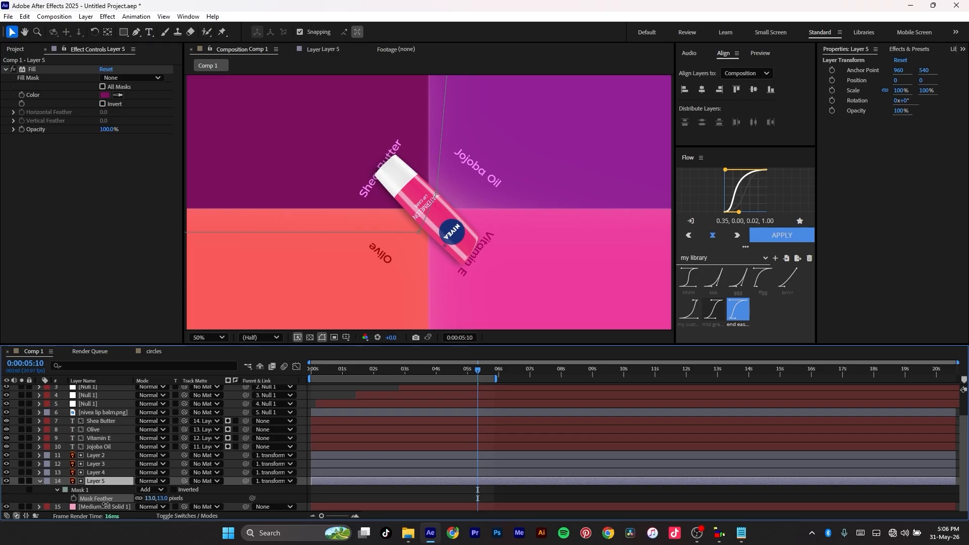
left_click_drag(106, 503, 101, 505)
left_click_drag(79, 508, 85, 505)
left_click(110, 481)
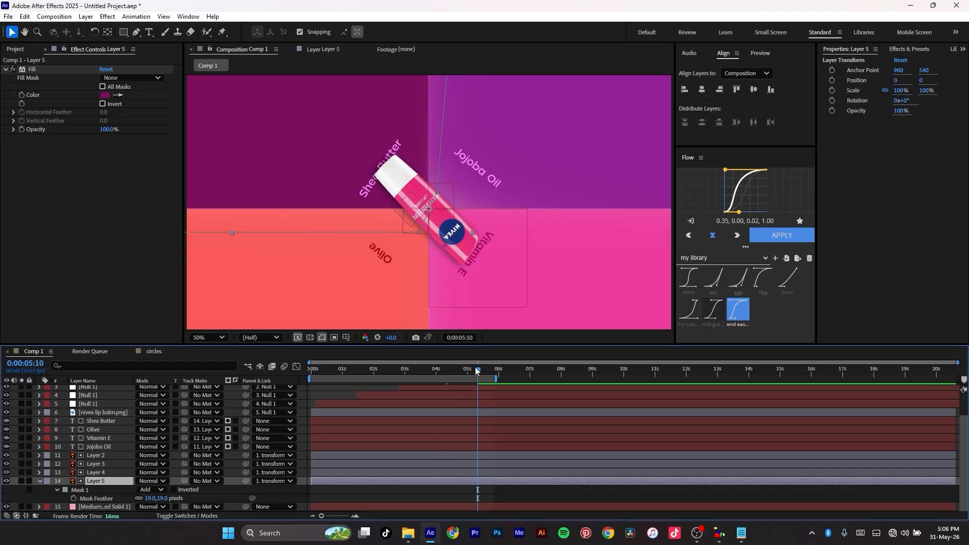
left_click_drag(478, 371, 435, 379)
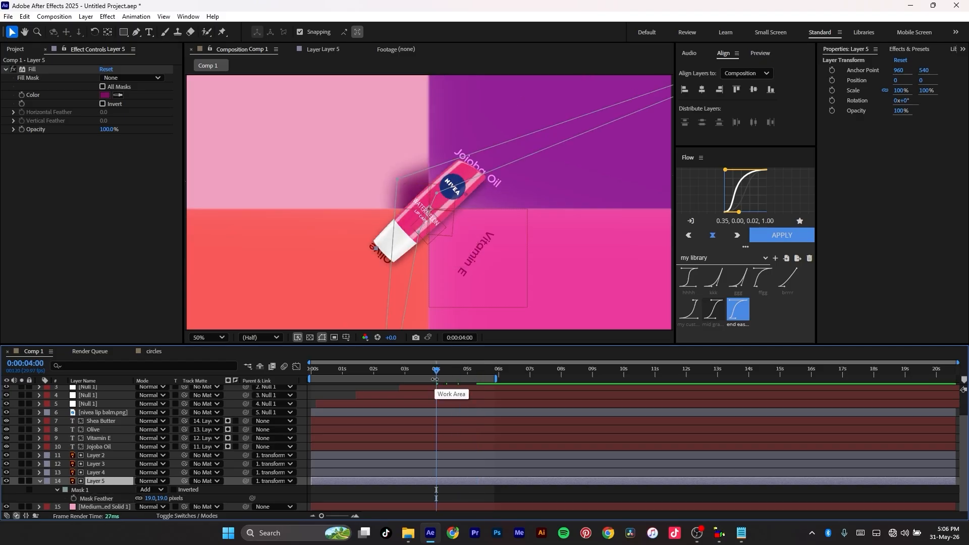
- Try to trim the start of Layer 5 to 0:00:04:00 and check the first frame of the composition
key("alt+bracketleft")
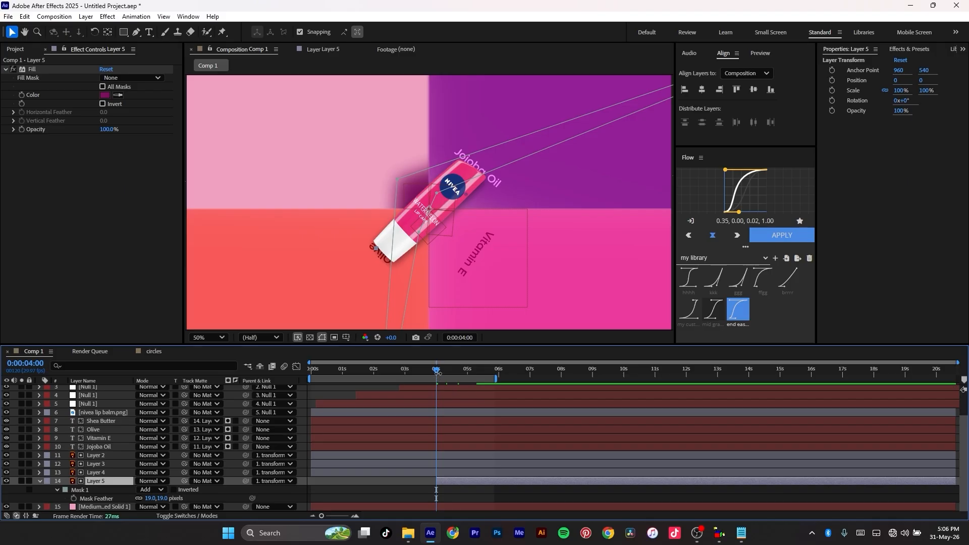
left_click_drag(436, 374, 258, 390)
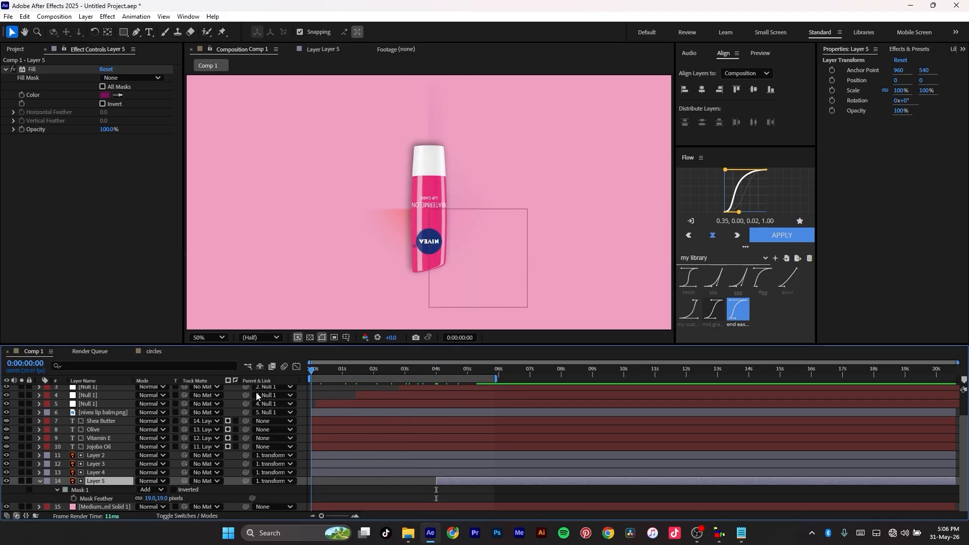
key("bracketleft")
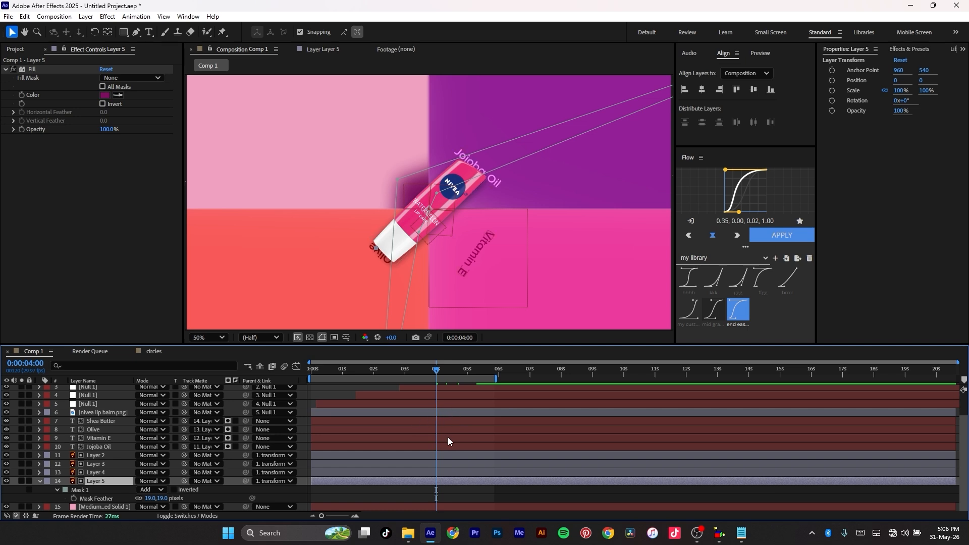
- Hide and show Layer 2 at the first frame to check what it contributes to the image
left_click(104, 455)
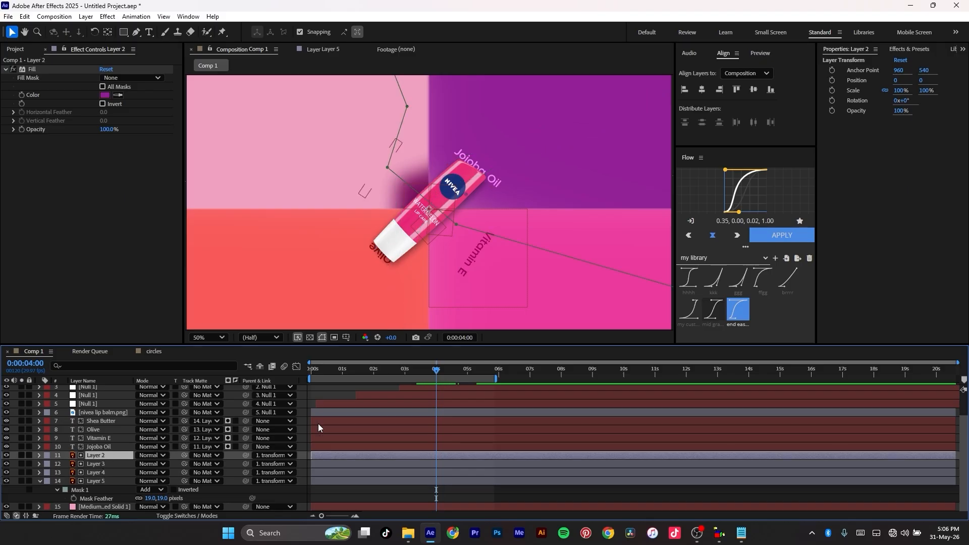
left_click_drag(436, 367, 317, 402)
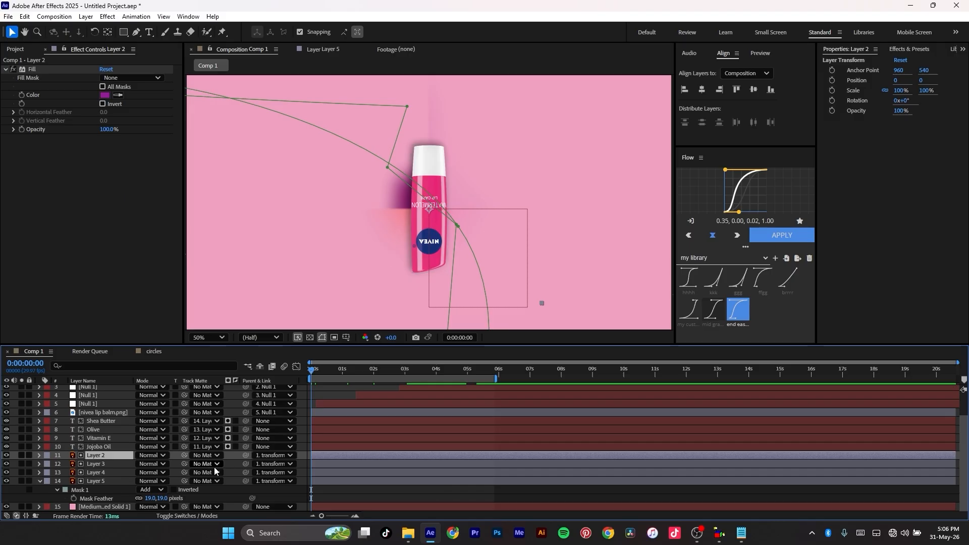
left_click(6, 455)
left_click(7, 455)
- Select all layers in Comp 1 and reveal their keyframed properties
scroll(492, 440, "up", 3)
key("ctrl+a")
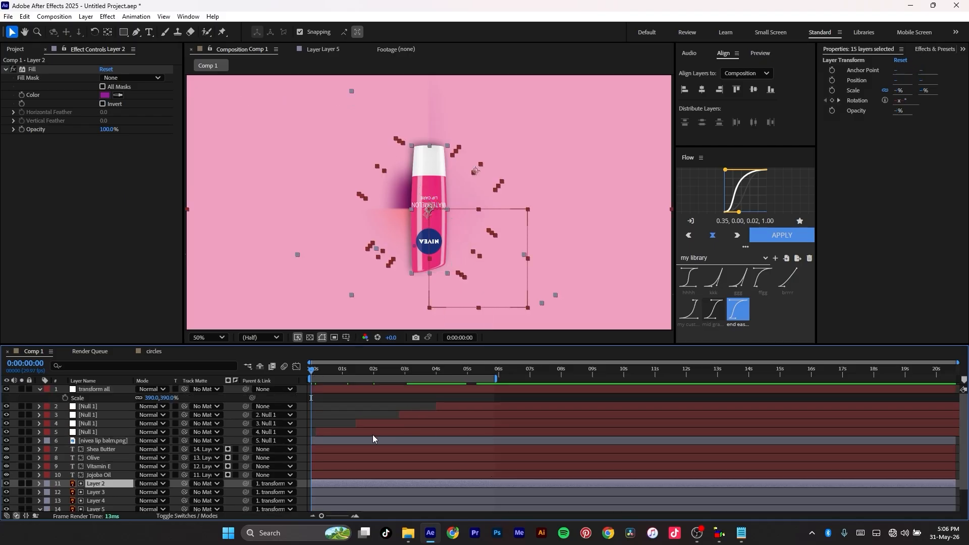
key("u")
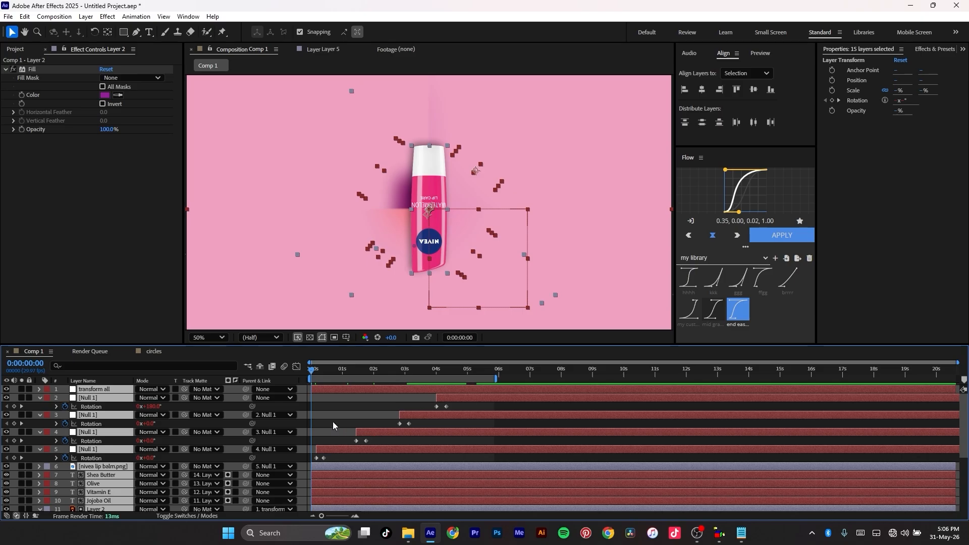
- Trim the start of Layer 3 to its first Mask Path keyframe at 0:00:01:13
left_click_drag(312, 371, 356, 377)
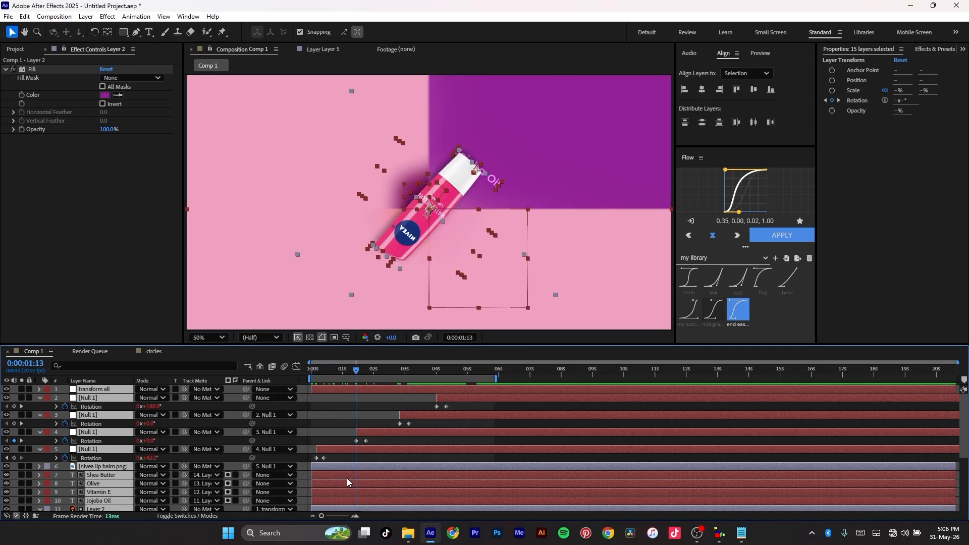
scroll(115, 491, "down", 3)
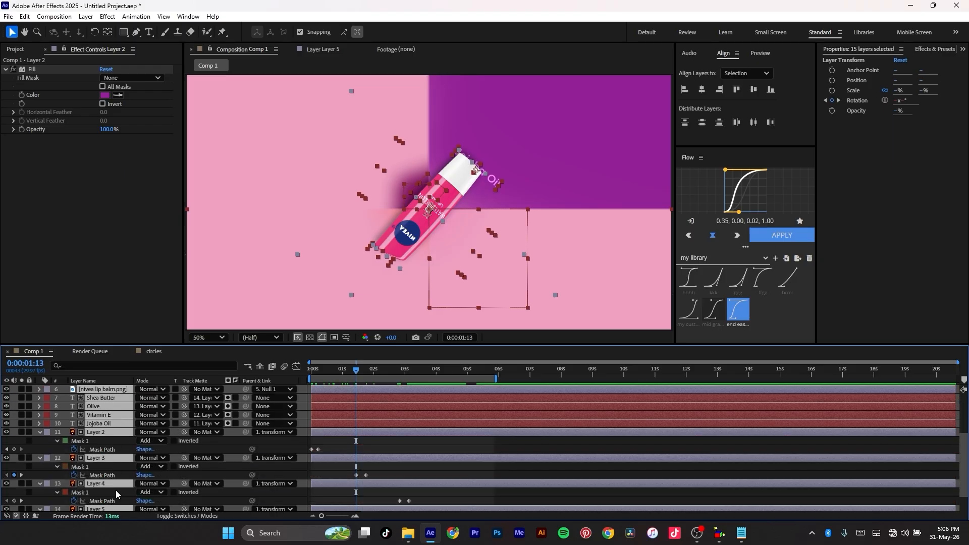
scroll(111, 482, "down", 1)
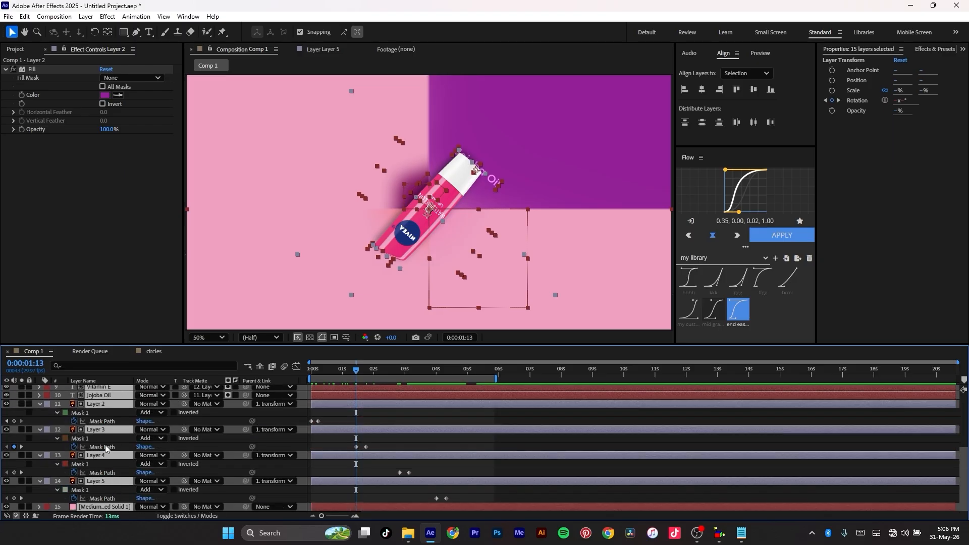
scroll(115, 455, "up", 1)
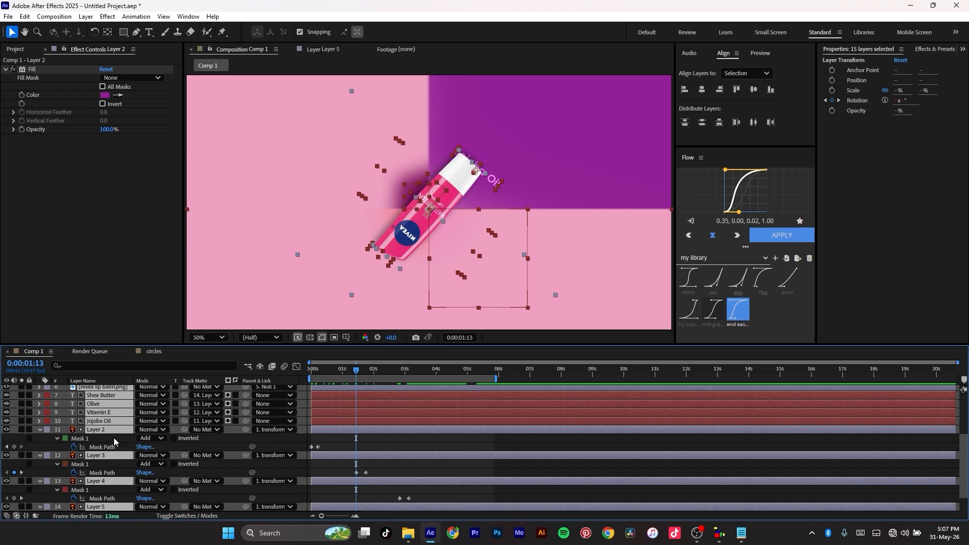
left_click(116, 430)
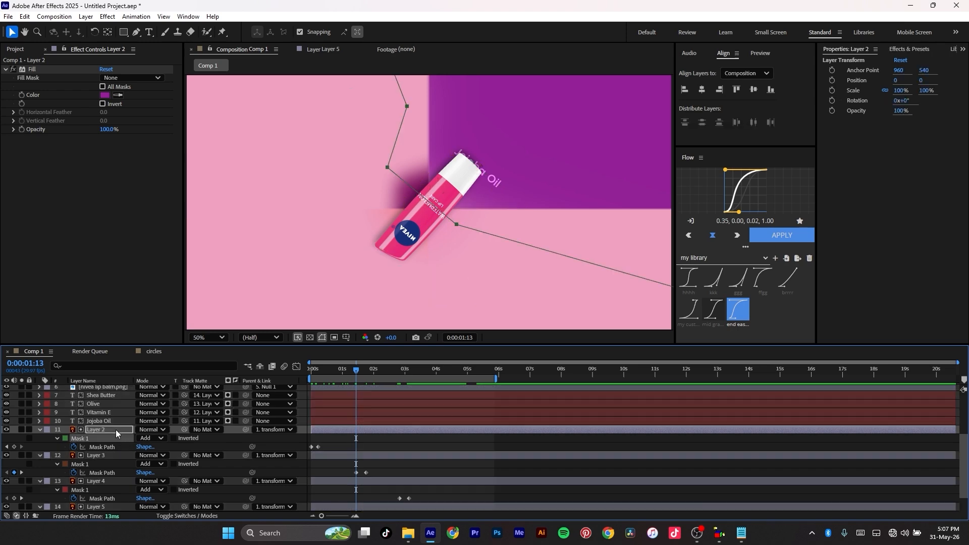
left_click(117, 456)
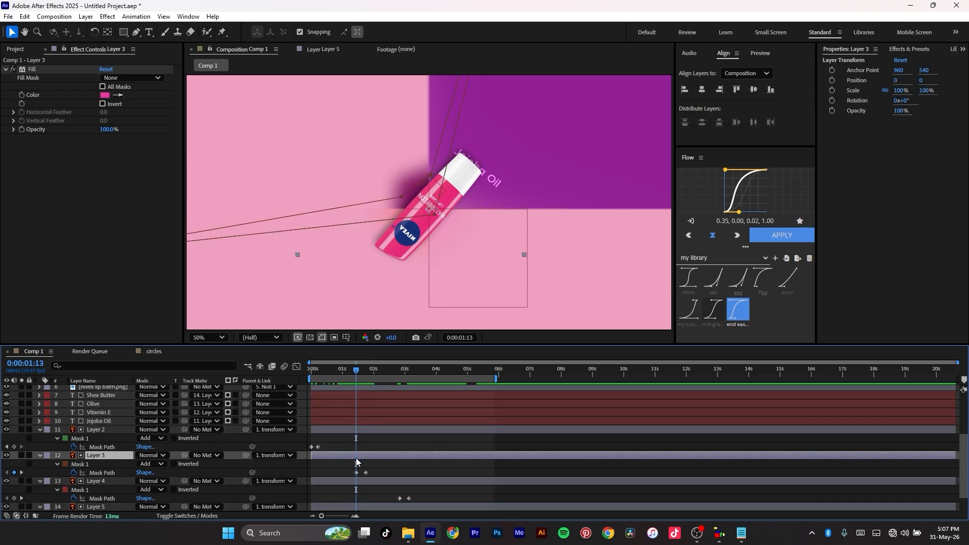
key("alt+bracketleft")
- Trim the start of Layer 4 to its first Mask Path keyframe at 0:00:02:25
scroll(356, 452, "up", 3)
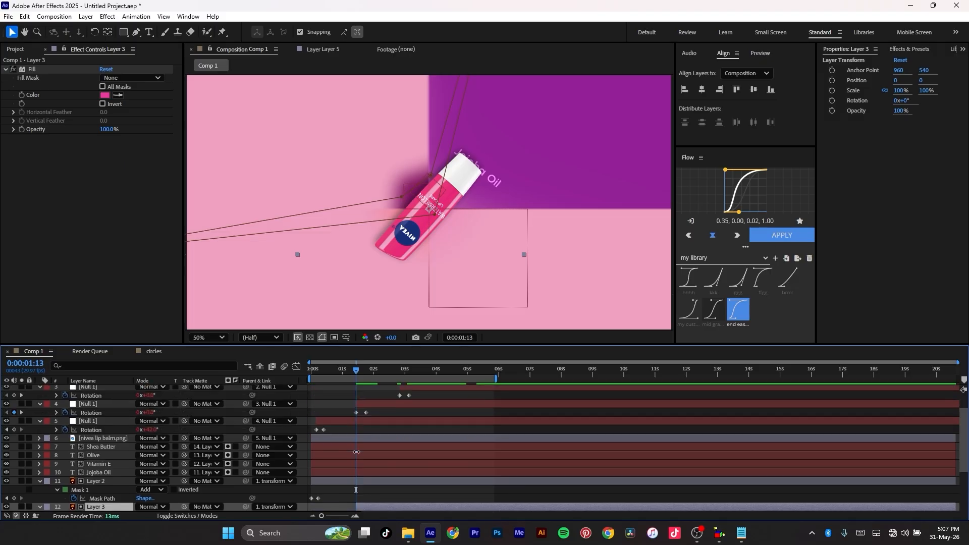
left_click_drag(355, 370, 399, 371)
scroll(89, 463, "down", 4)
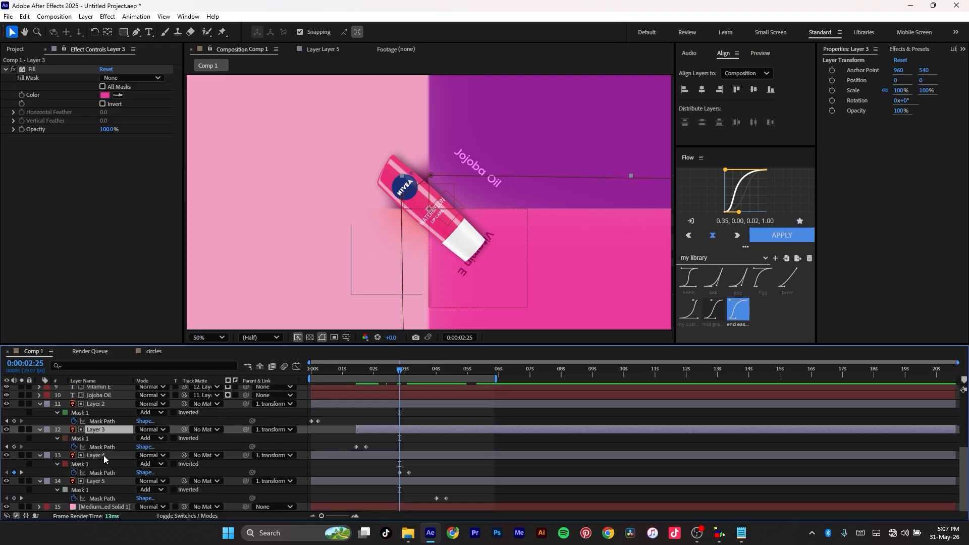
left_click(105, 455)
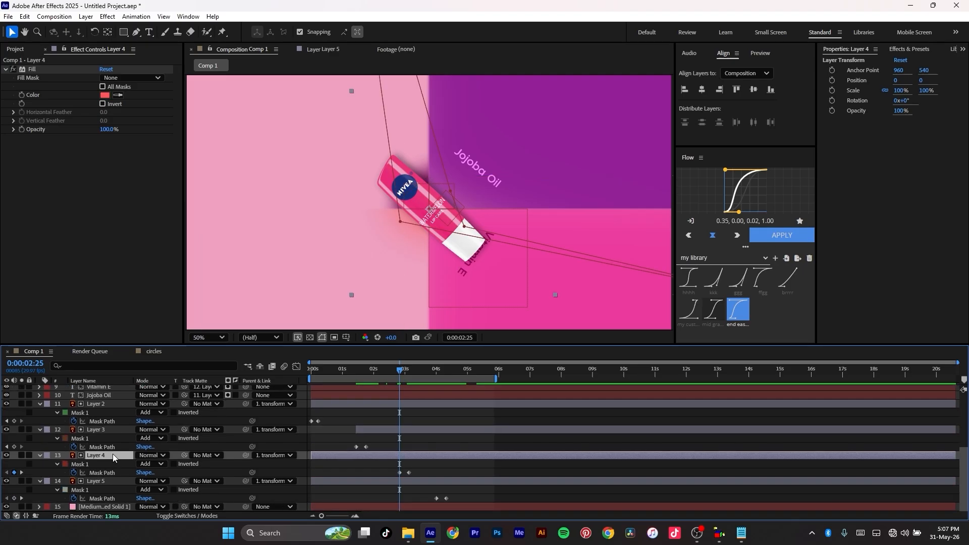
key("alt+bracketleft")
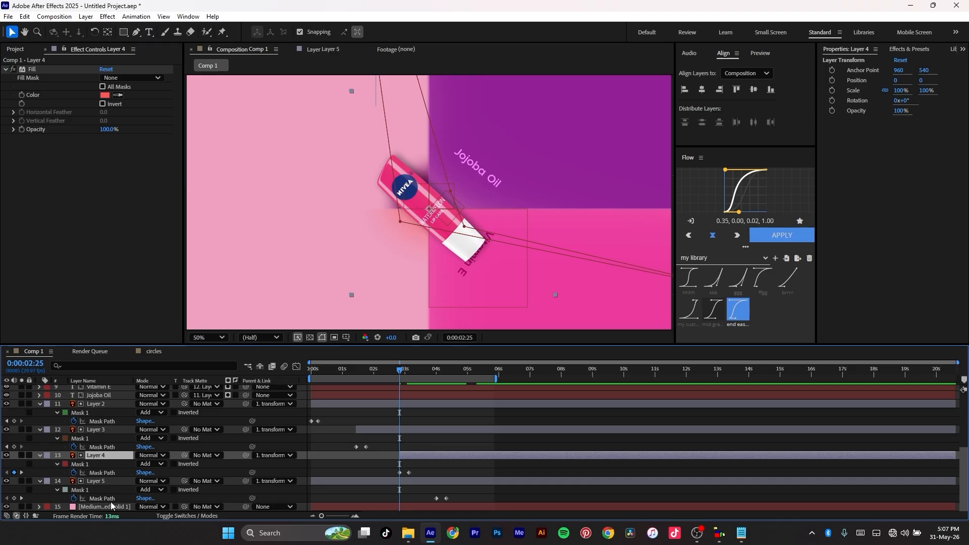
- Trim the start of Layer 5 to its first Mask Path keyframe at 0:00:04:00
left_click(103, 481)
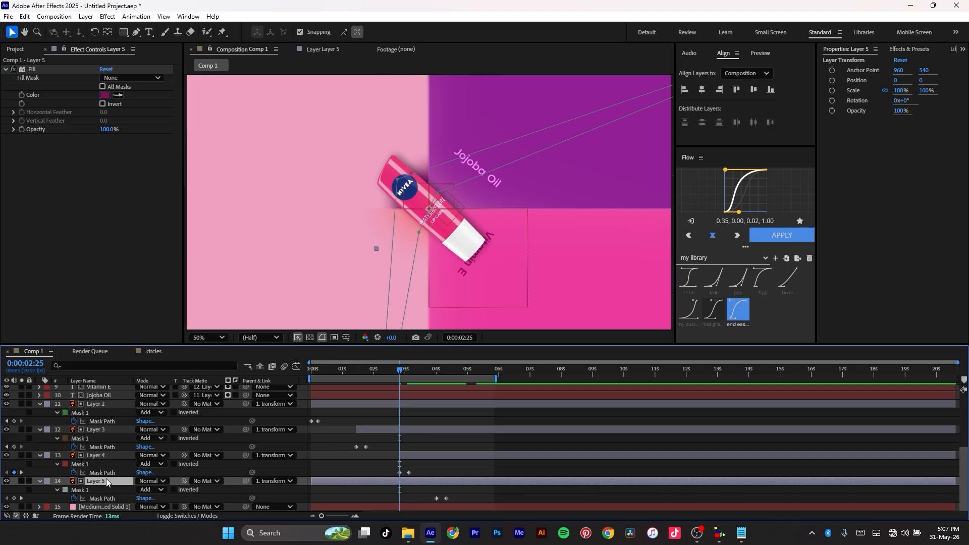
scroll(412, 468, "up", 3)
scroll(414, 465, "up", 2)
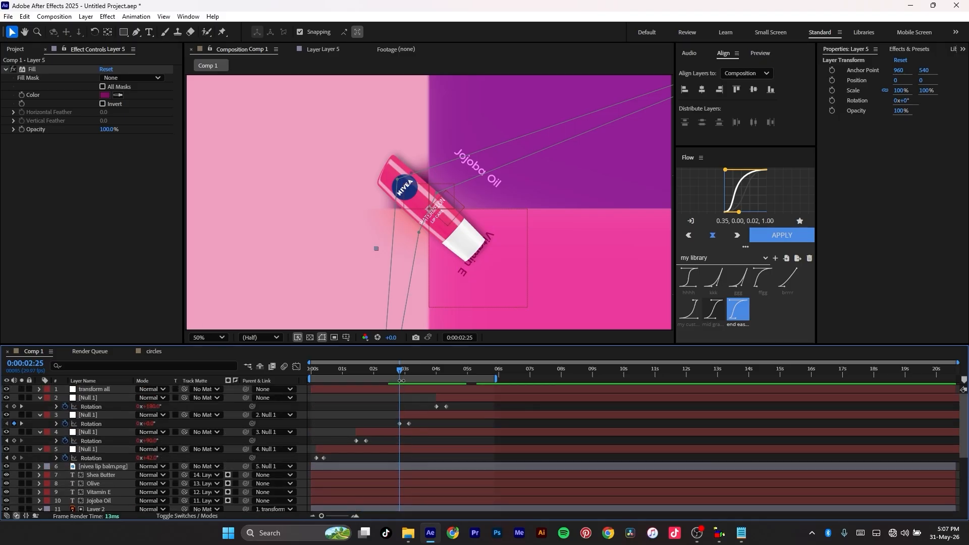
left_click_drag(401, 370, 435, 367)
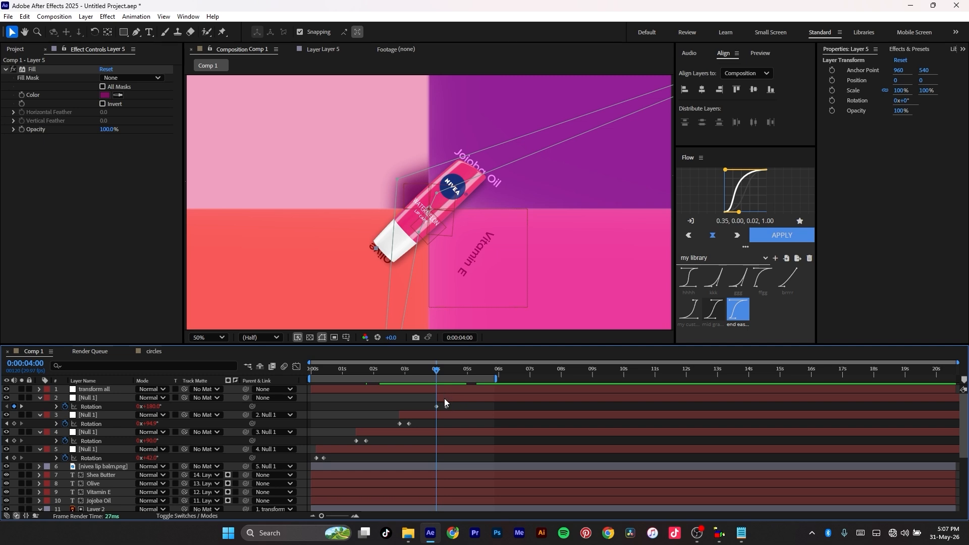
scroll(241, 456, "down", 4)
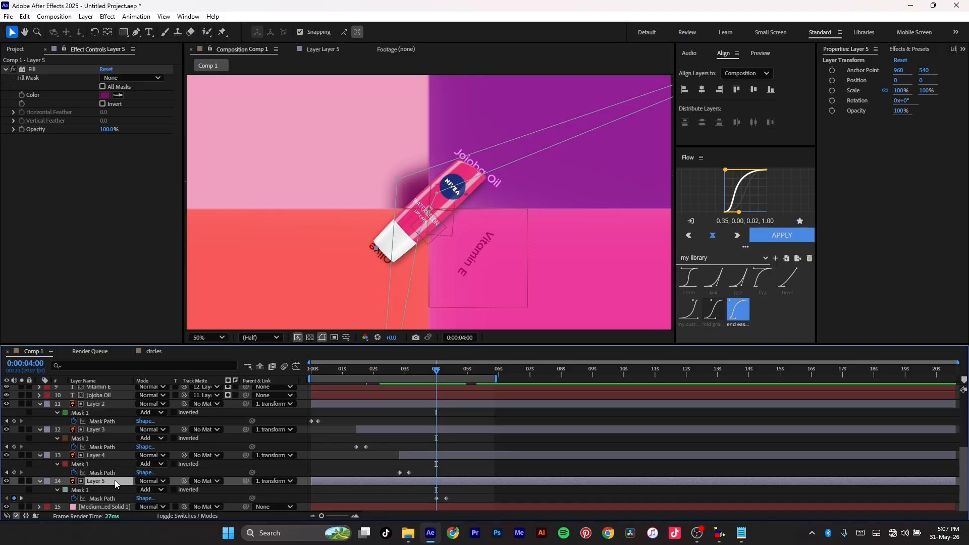
key("alt+bracketleft")
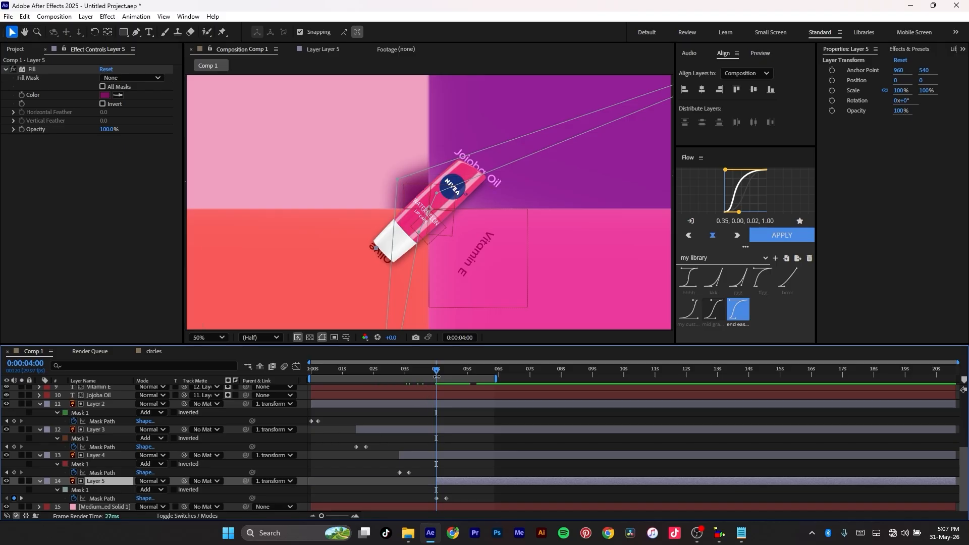
- Preview the animation from the first frame to check the trimmed segment layers
left_click_drag(429, 369, 171, 385)
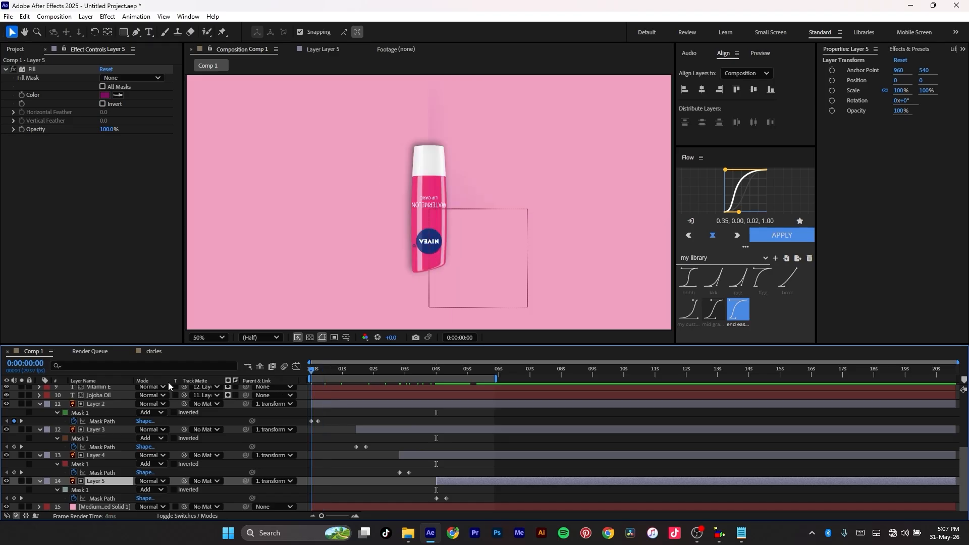
key("space")
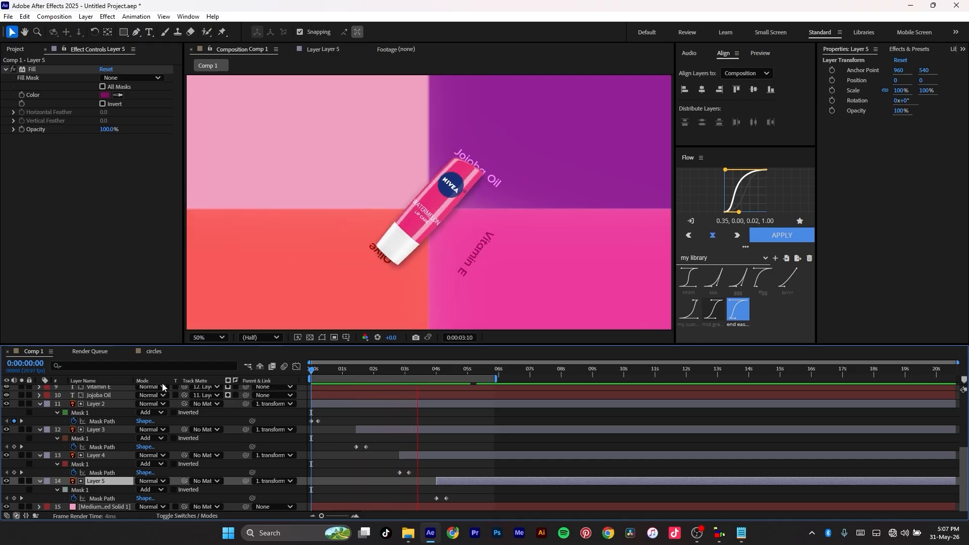
key("space")
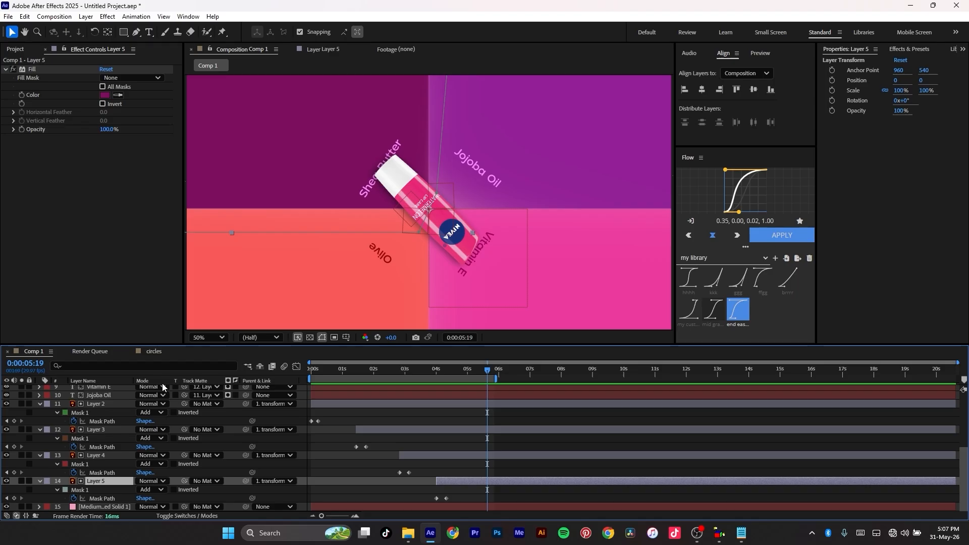